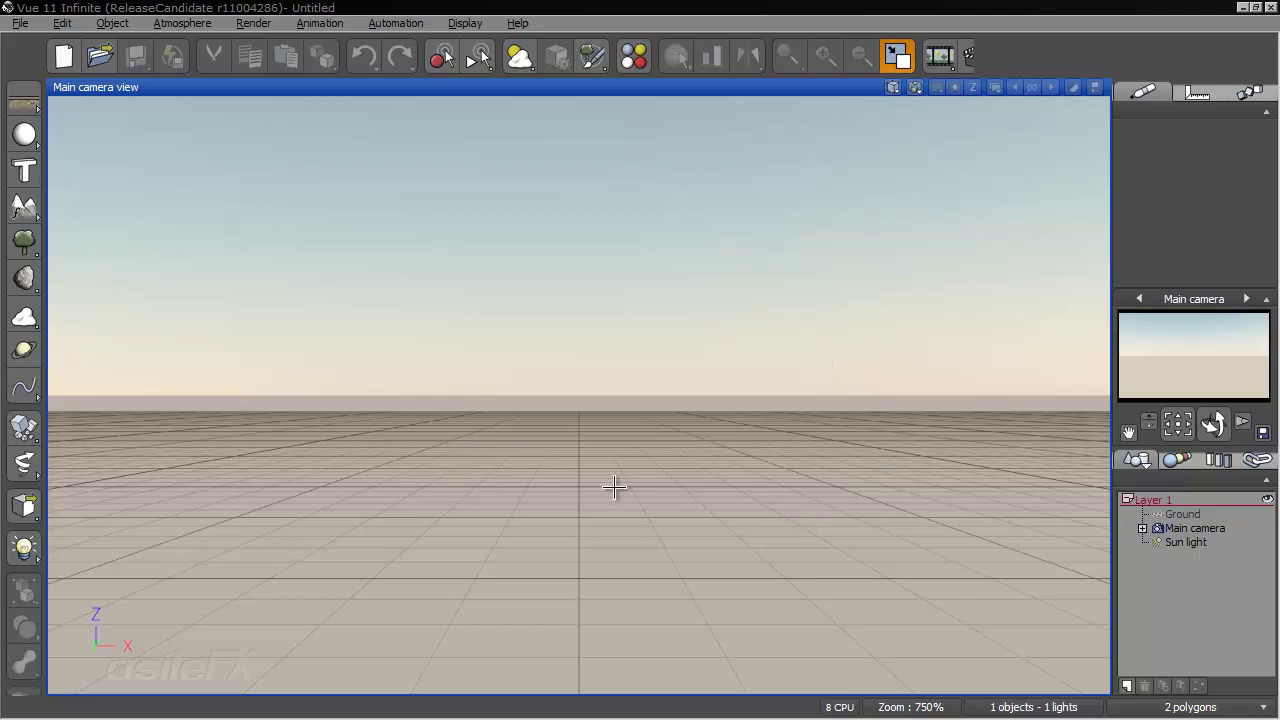
- Draw a curved four-point spline across the ground and give it a tube geometry effect
right_click_drag(611, 503, 612, 444)
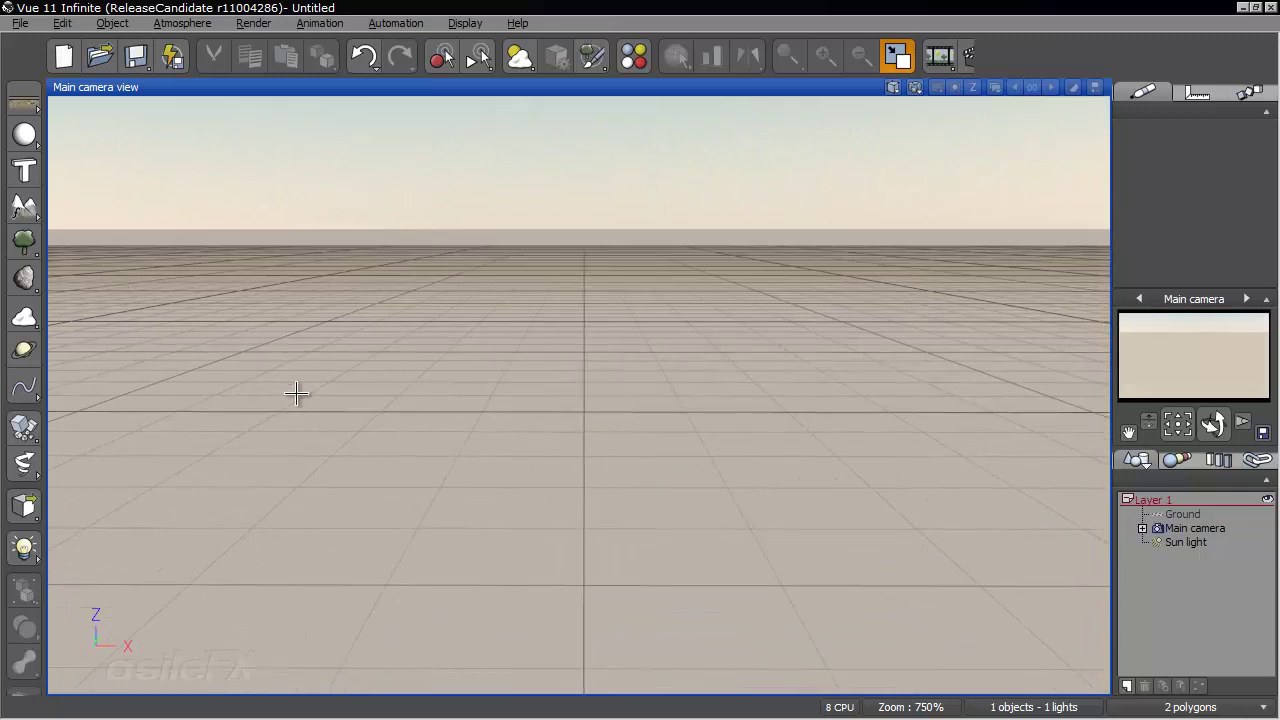
key("ctrl+z")
left_click(24, 387)
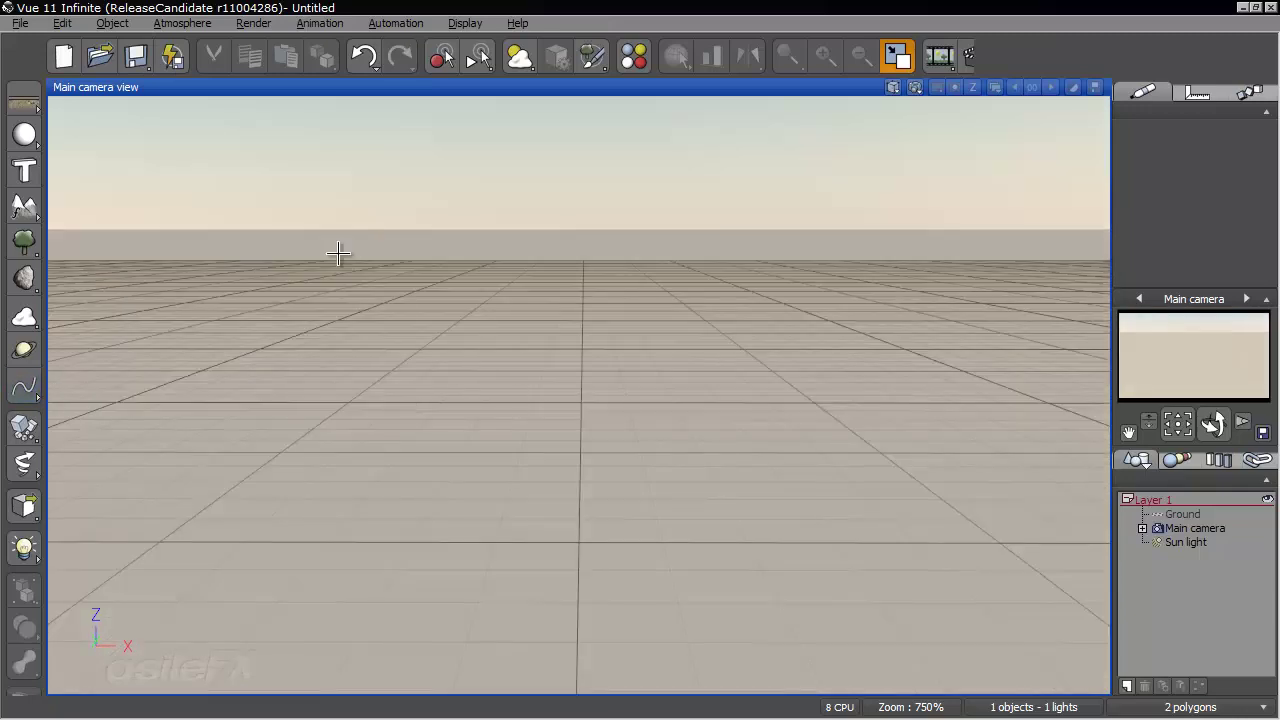
left_click(26, 388)
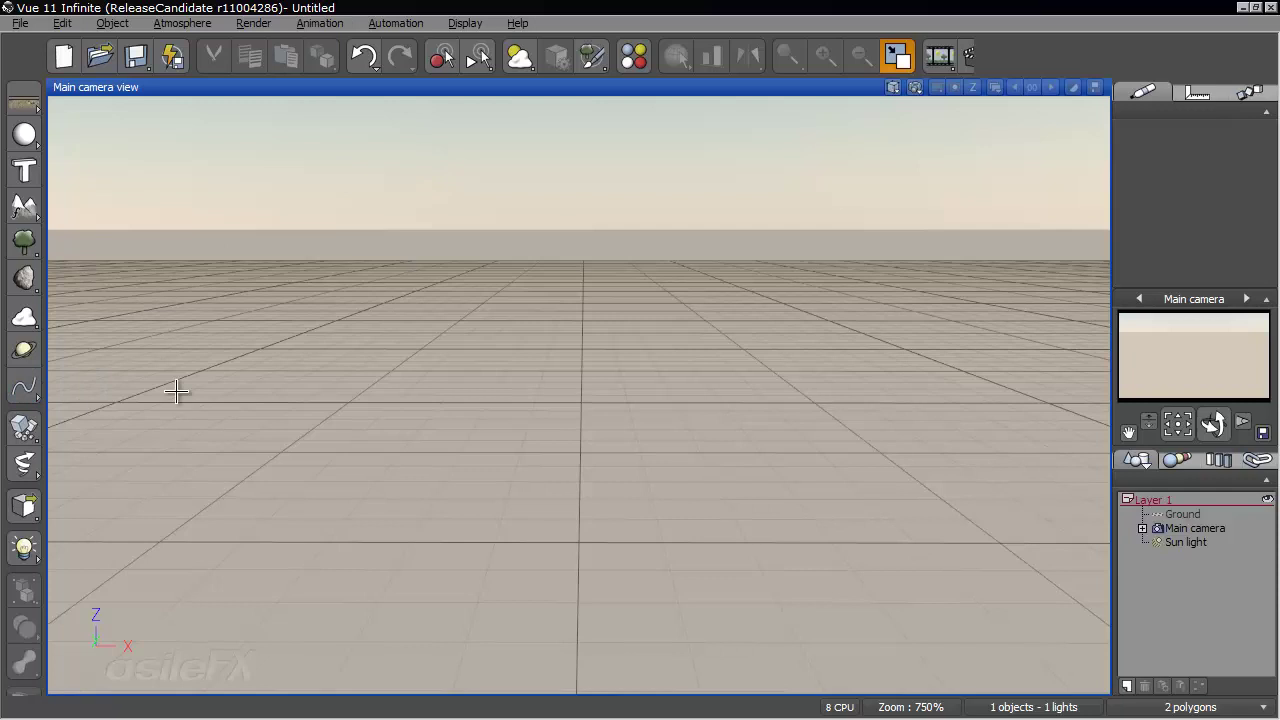
left_click(133, 523)
left_click(428, 364)
left_click(712, 443)
left_click(985, 428)
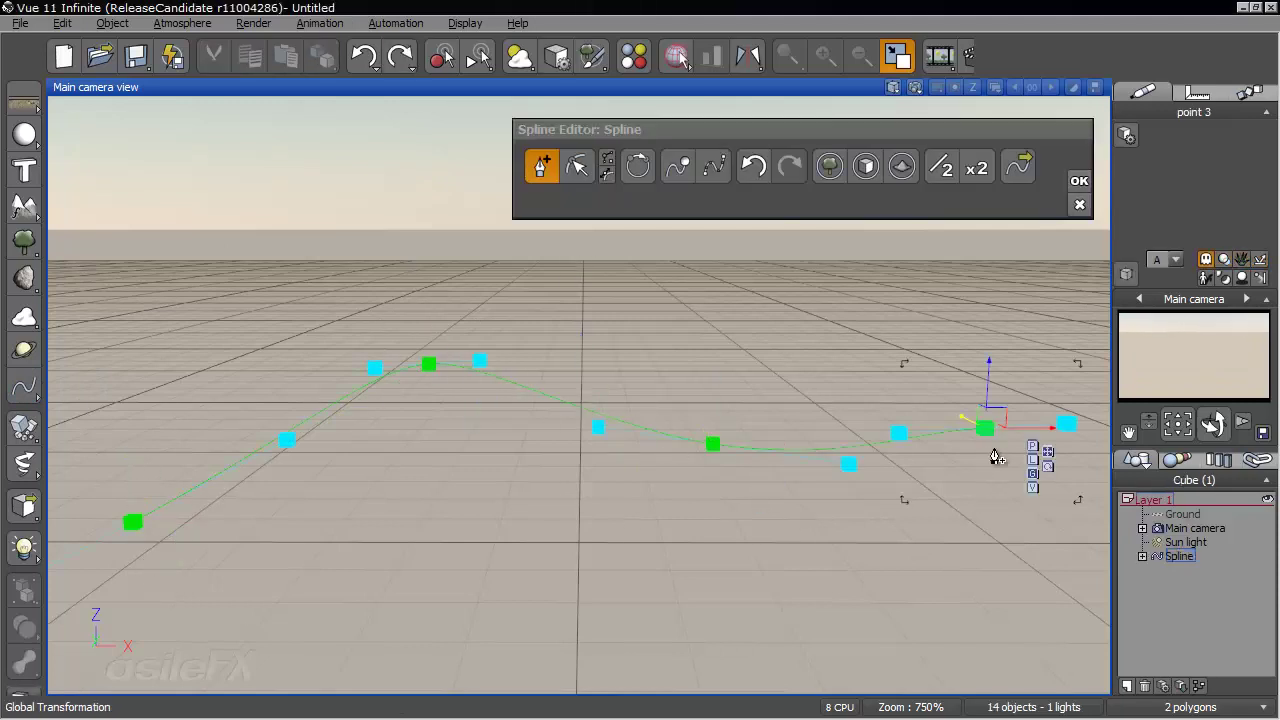
left_click(865, 167)
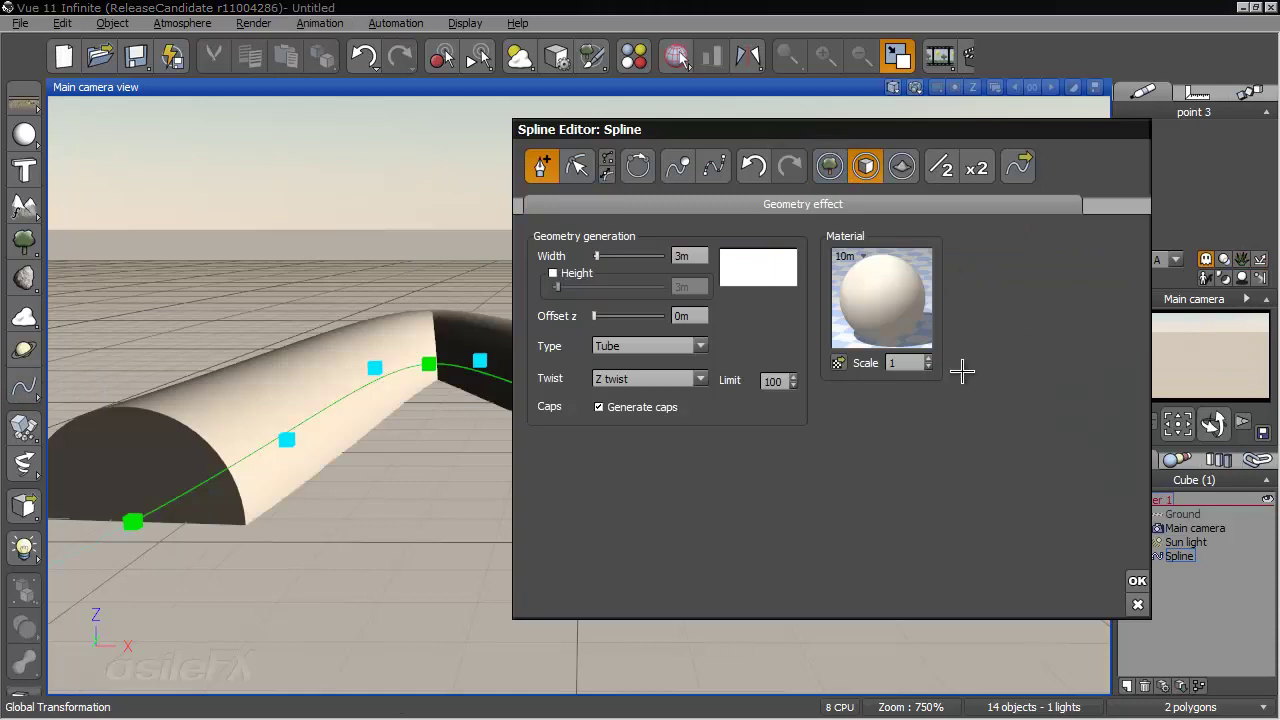
left_click(1137, 580)
- Reshape the tube's bend by moving the spline's point 1 along the Y axis
left_click_drag(1214, 424, 1208, 566)
left_click(1140, 556)
left_click(1197, 558)
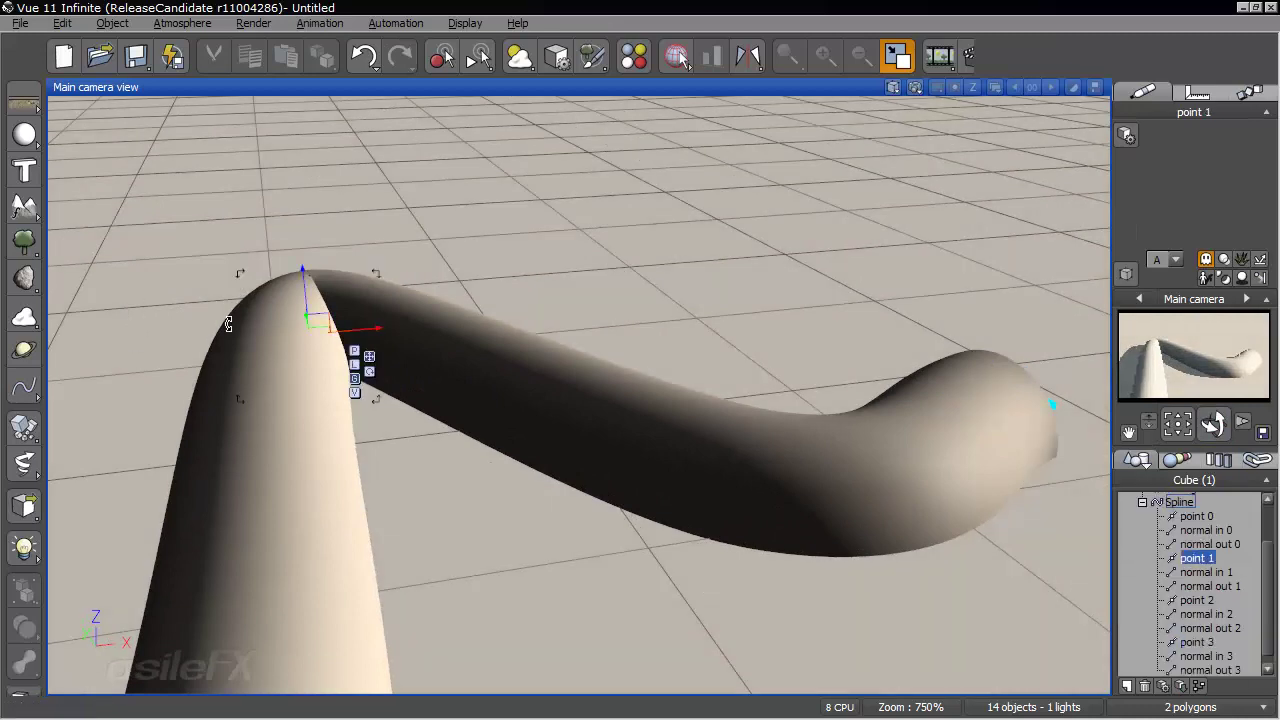
right_click_drag(354, 338, 446, 446)
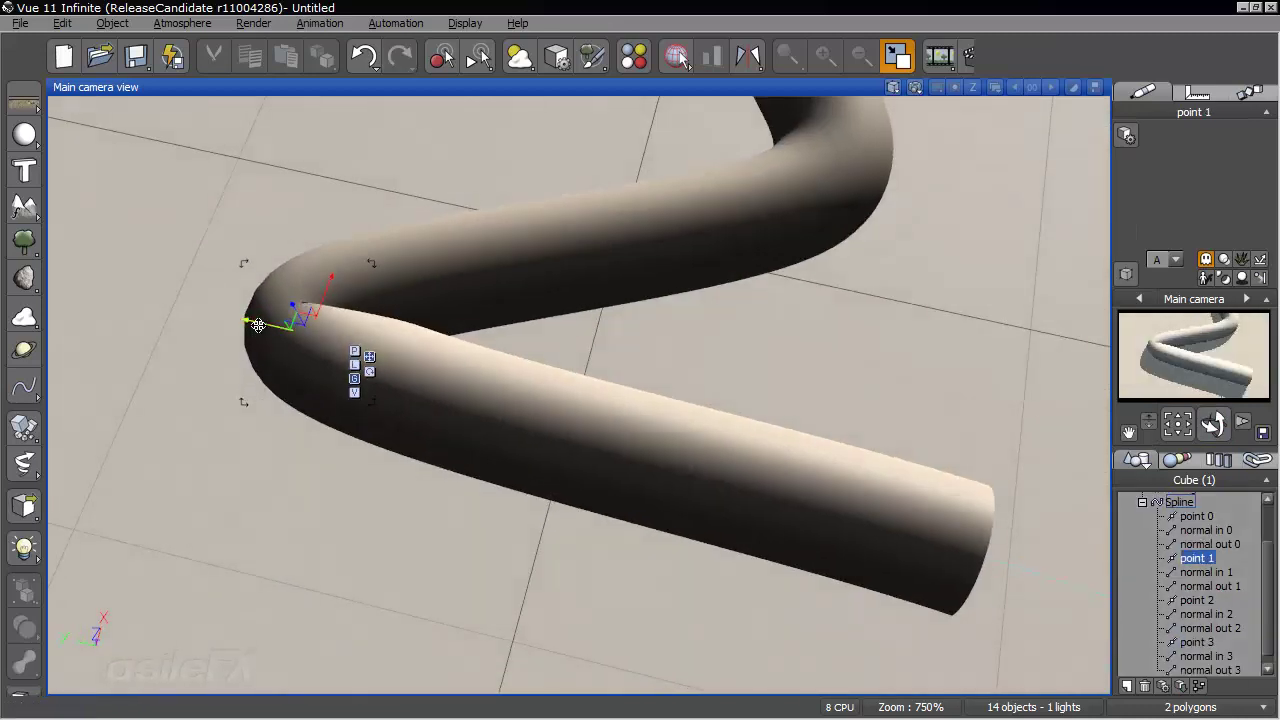
left_click_drag(257, 326, 800, 385)
right_click_drag(800, 246, 643, 626)
left_click_drag(614, 593, 566, 594)
right_click_drag(400, 505, 134, 484)
right_click_drag(496, 598, 420, 517)
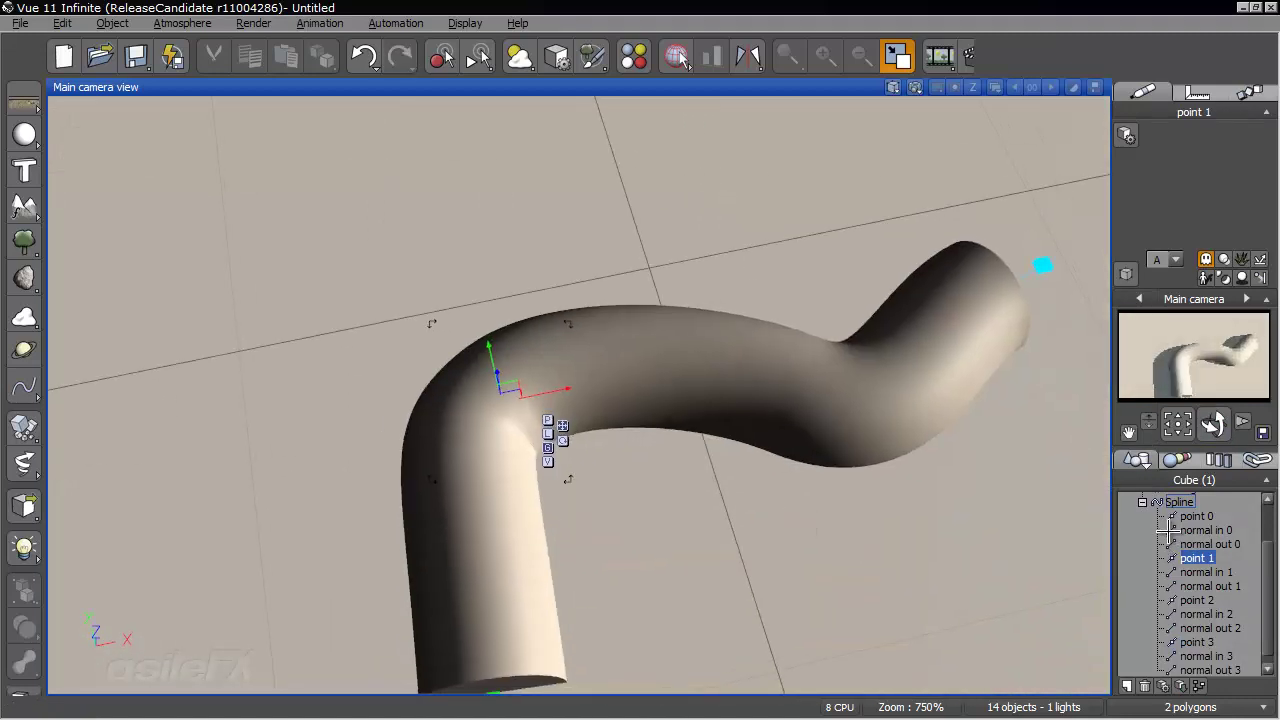
- Reopen the Spline for editing and enable a separate geometry height of 9.3 m
left_click(1180, 502)
double_click(1180, 502)
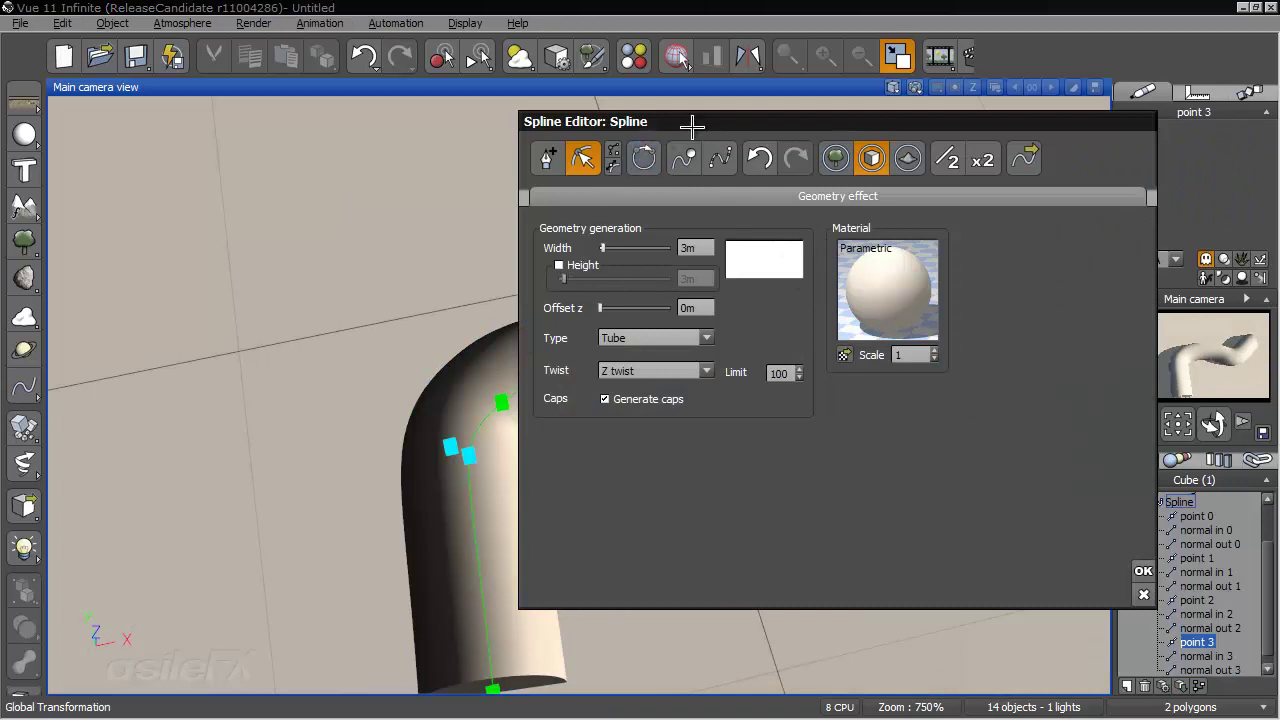
left_click_drag(694, 123, 204, 51)
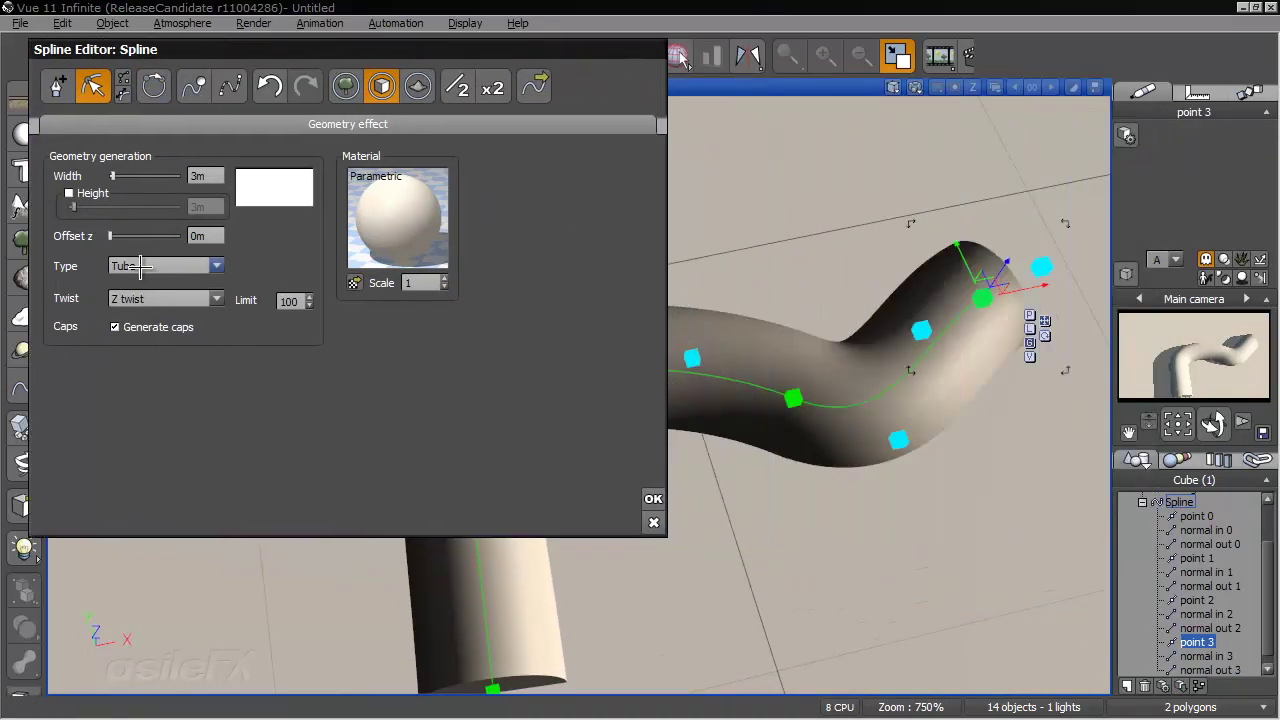
left_click(92, 194)
mouse_move(108, 213)
left_mouse_down()
mouse_move(138, 214)
mouse_move(108, 213)
mouse_move(122, 220)
left_mouse_up()
right_click_drag(874, 506, 846, 337)
middle_click_drag(846, 337, 840, 362)
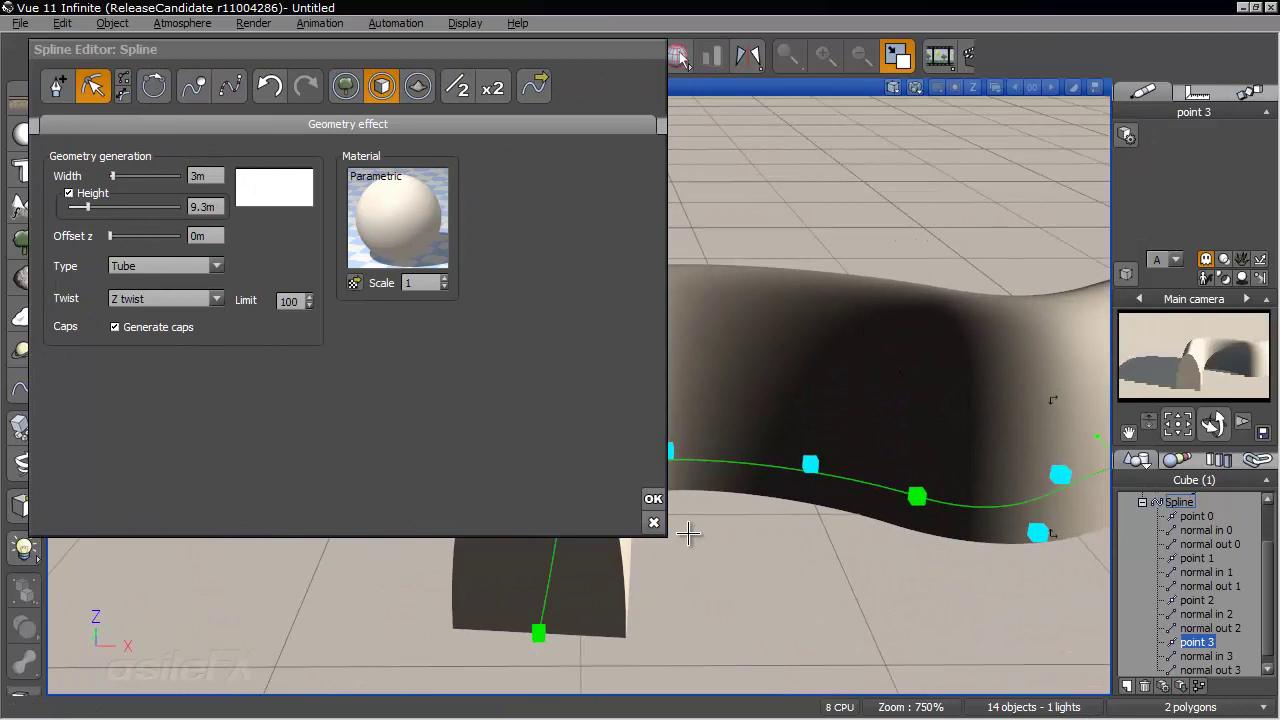
- Change the spline's geometry type to Cobble and set its height to 6 m
left_click(205, 266)
left_click(178, 312)
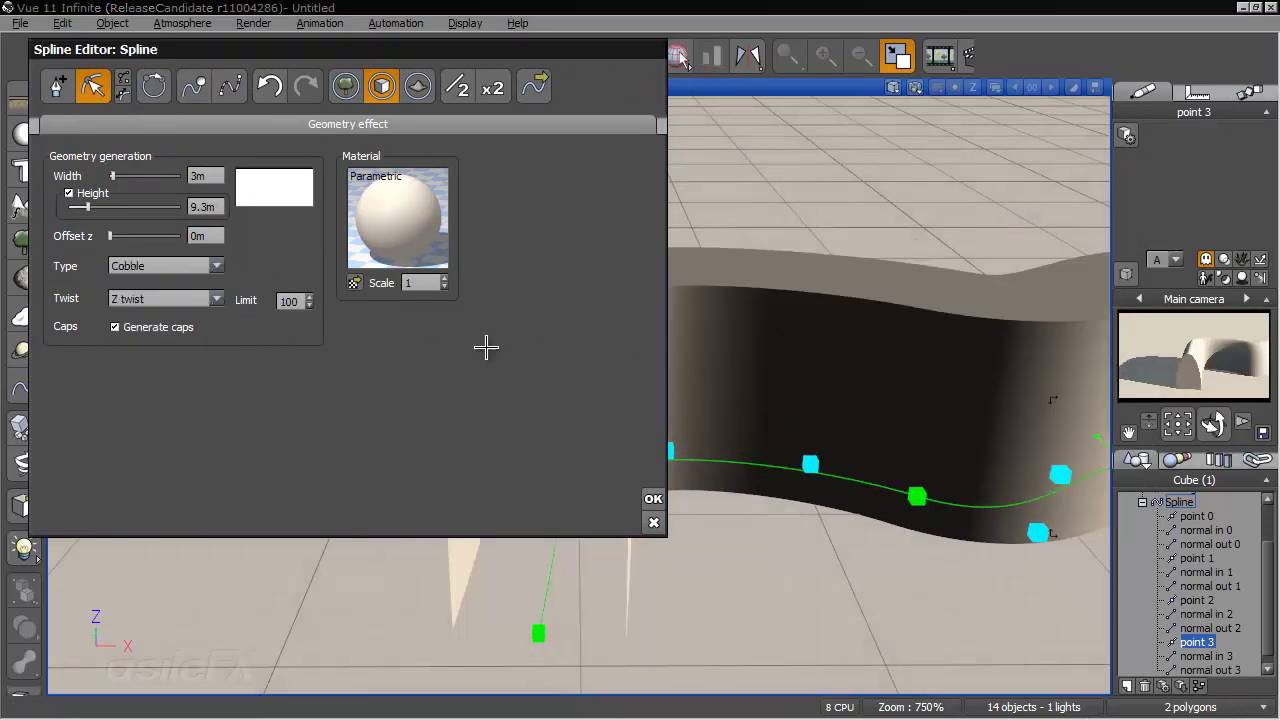
middle_click_drag(834, 399, 740, 445)
left_click_drag(145, 211, 142, 212)
left_click(210, 212)
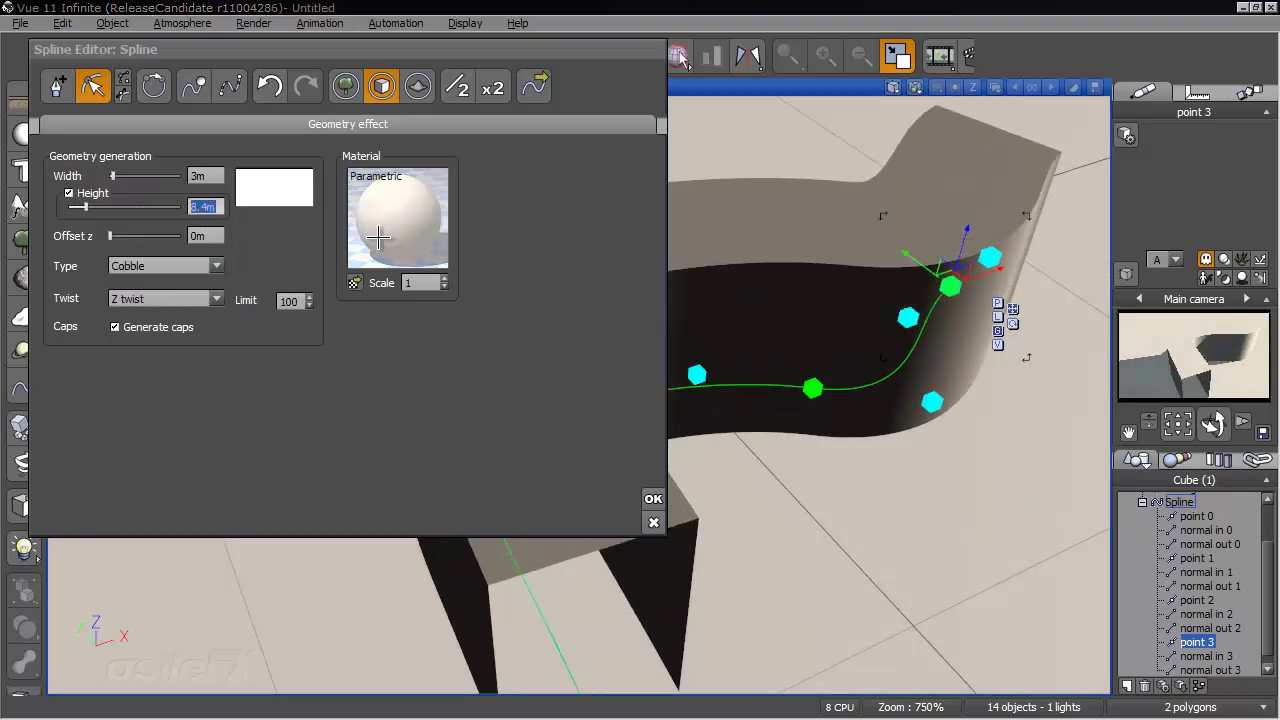
type("6")
key("Return")
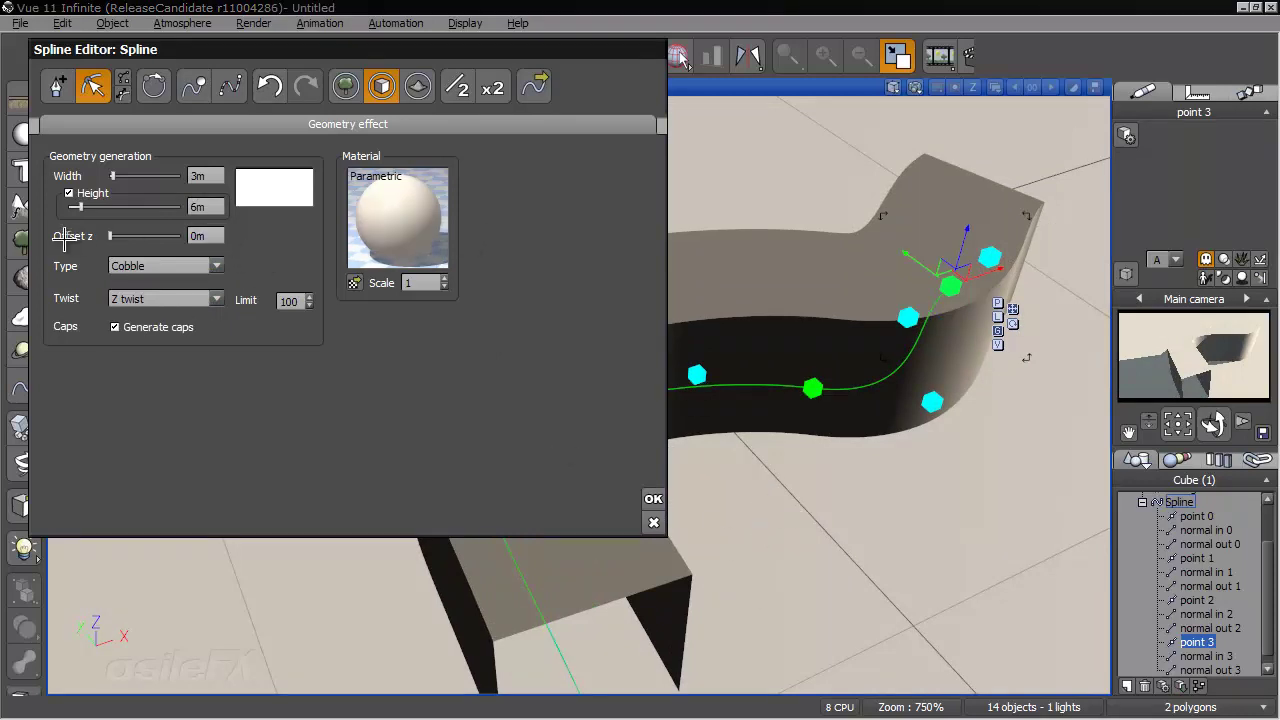
- Set the spline geometry's Z offset to 3 m and accept the spline edits
left_click(199, 234)
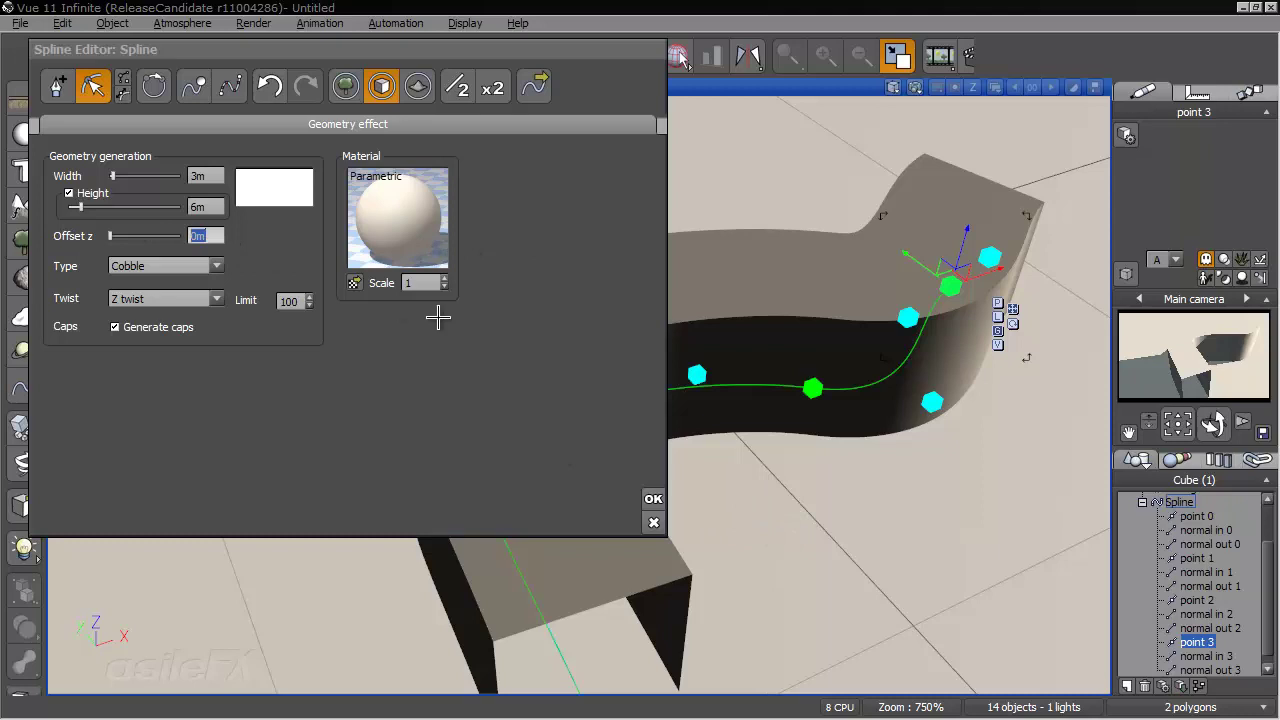
type("3")
key("Return")
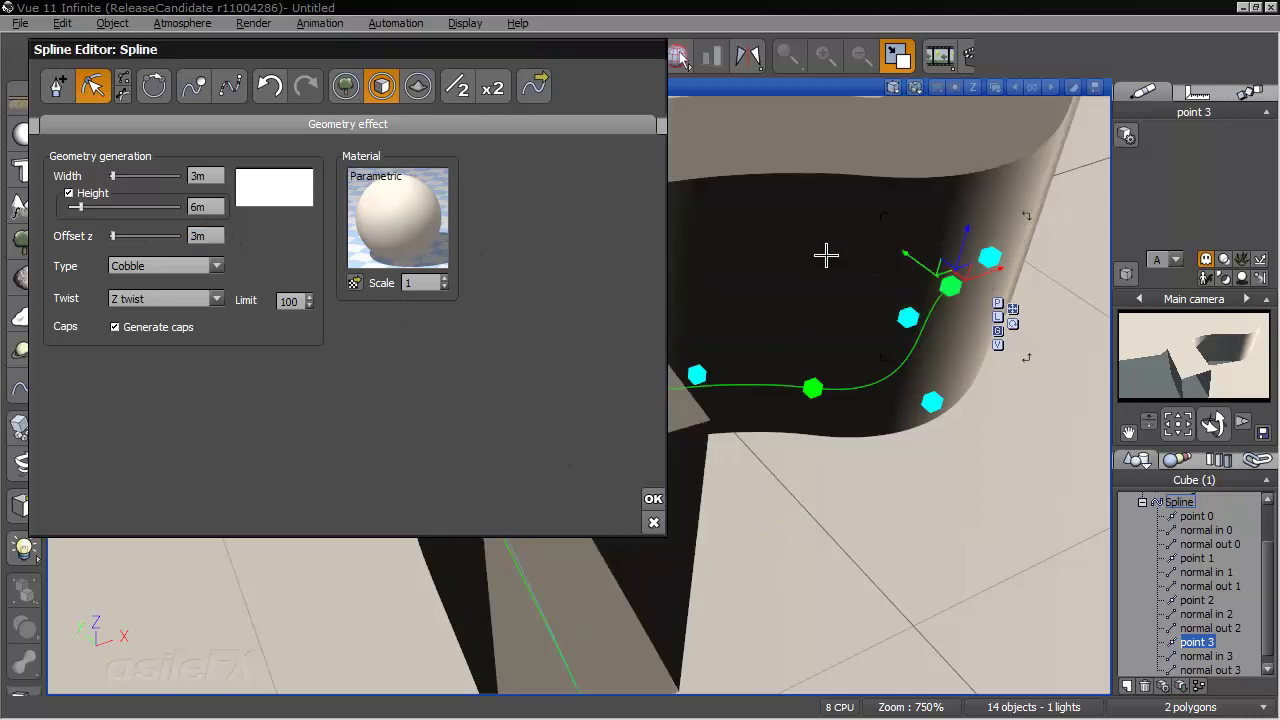
right_click_drag(836, 253, 811, 297)
scroll(811, 311, "down", 4)
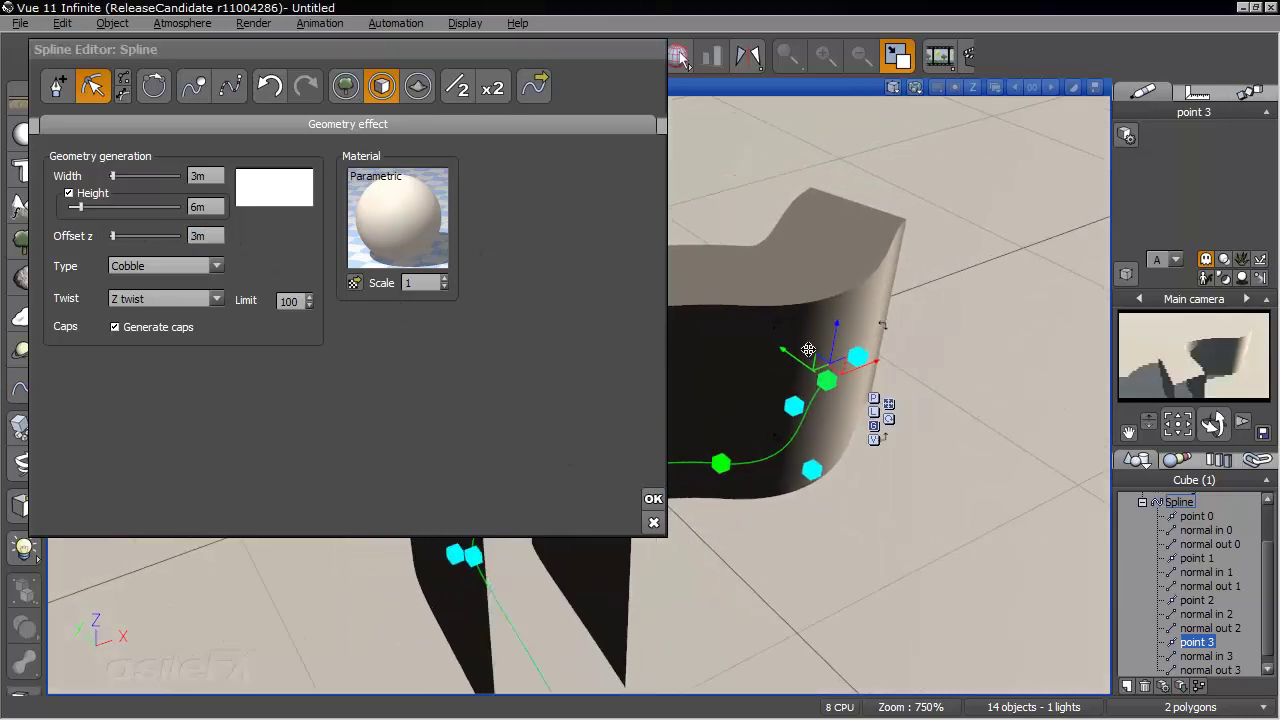
right_click_drag(808, 352, 842, 325)
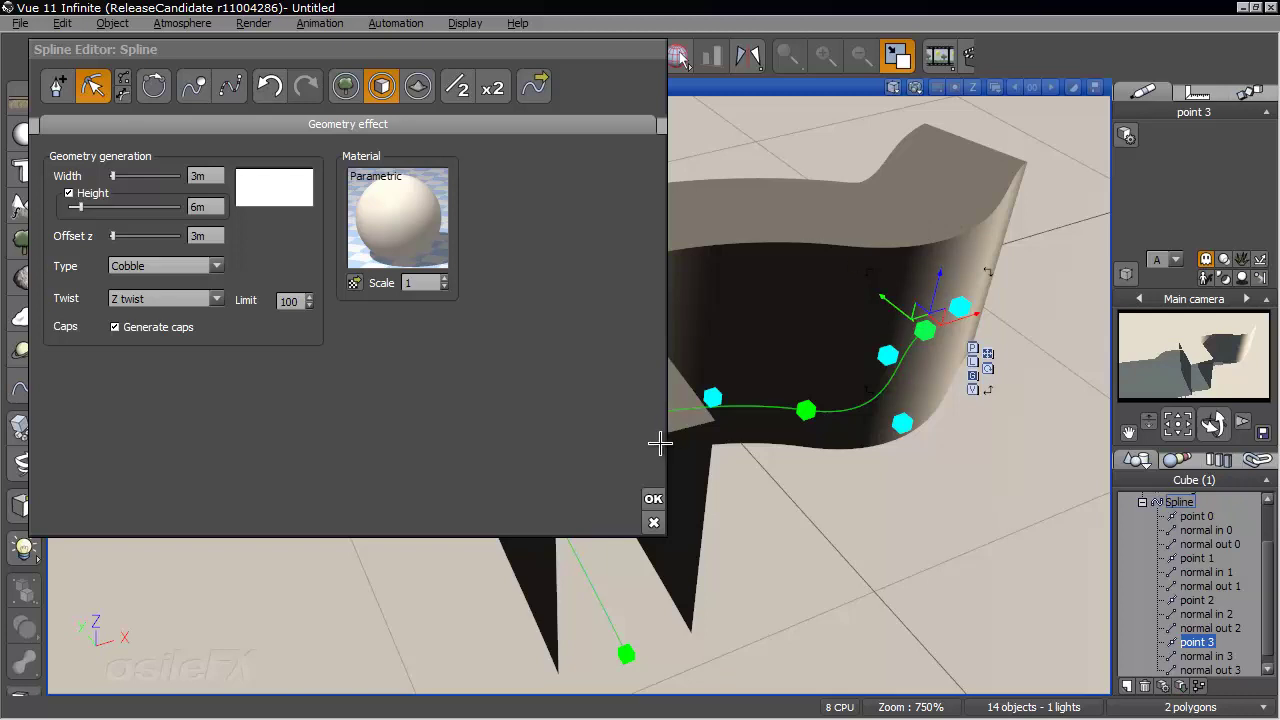
left_click(650, 497)
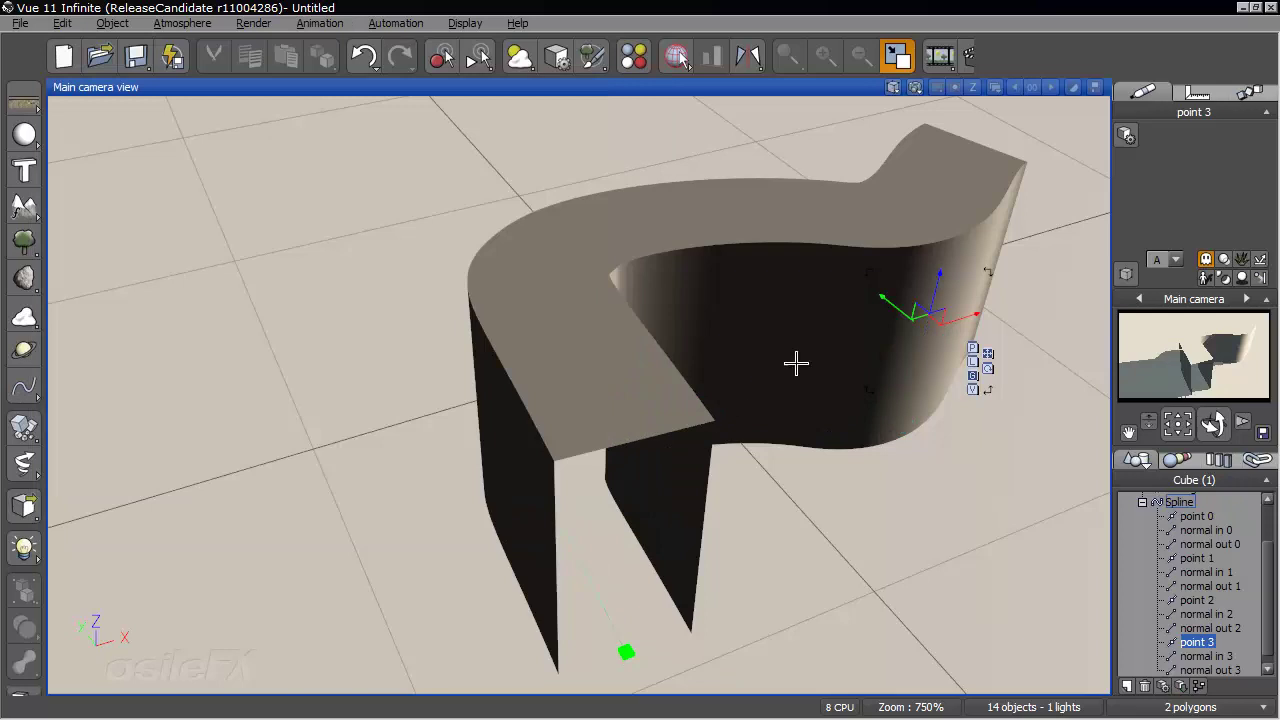
right_click_drag(796, 363, 758, 361)
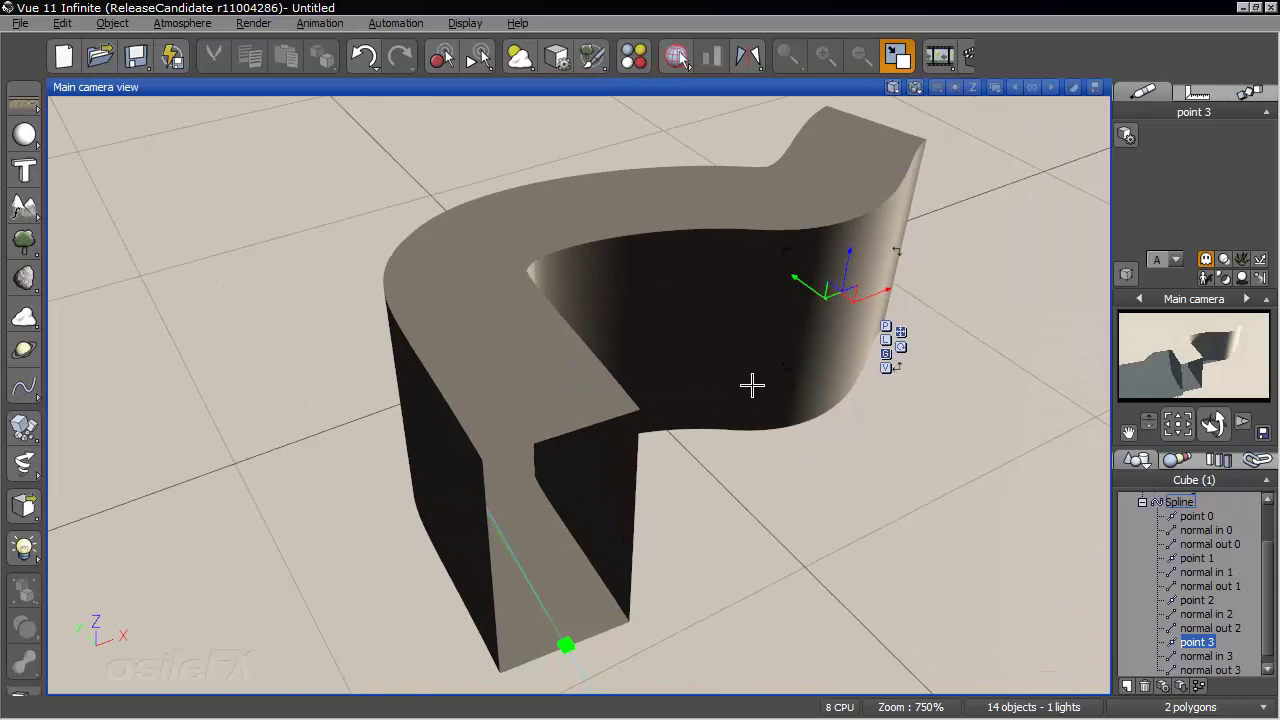
- Collapse the Spline in the object list and delete it from the scene
left_click(1142, 502)
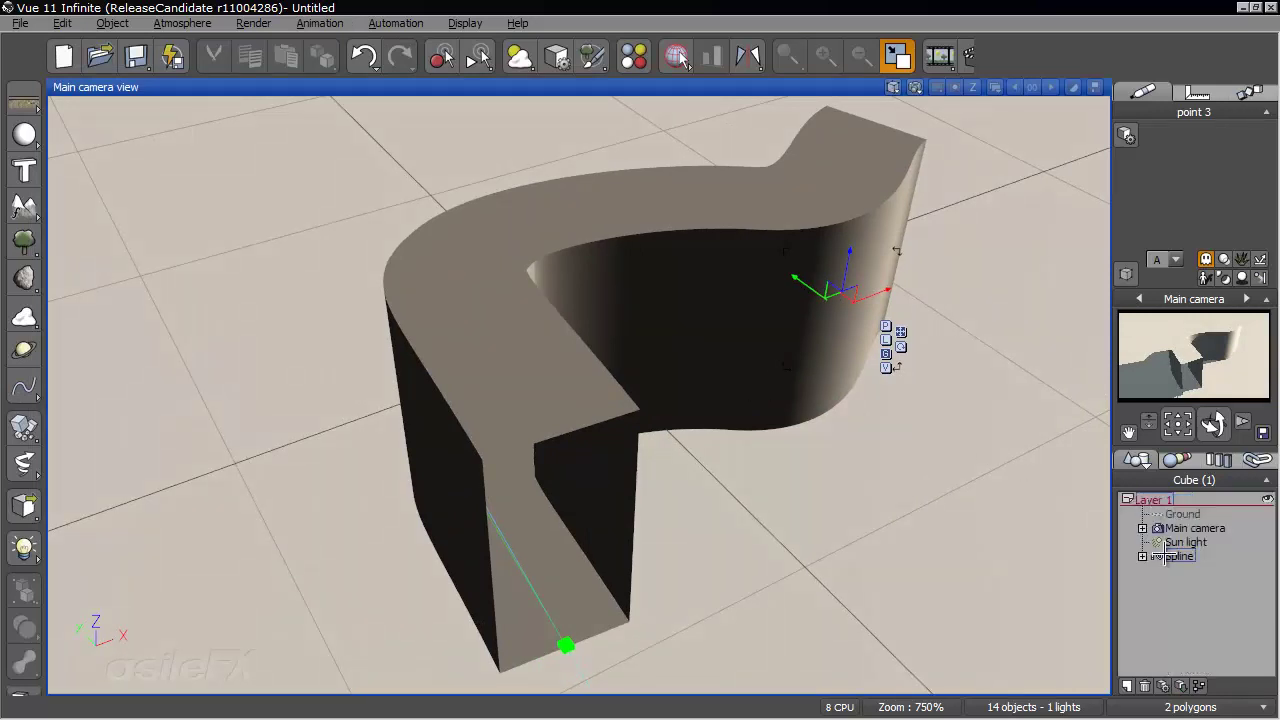
right_click_drag(988, 467, 964, 469)
left_click(1175, 558)
key("Delete")
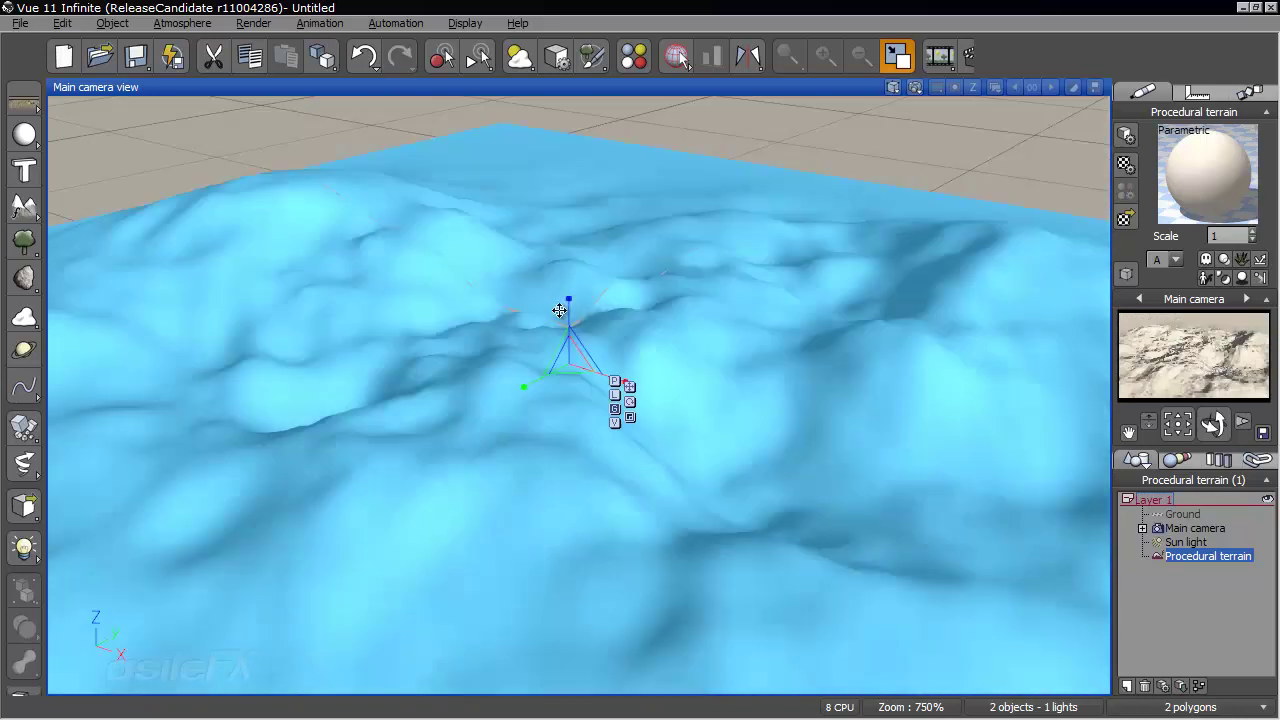
- Flatten the procedural terrain's height and assign it the Grass Variations material from the Landscapes collection
left_click_drag(569, 302, 739, 336)
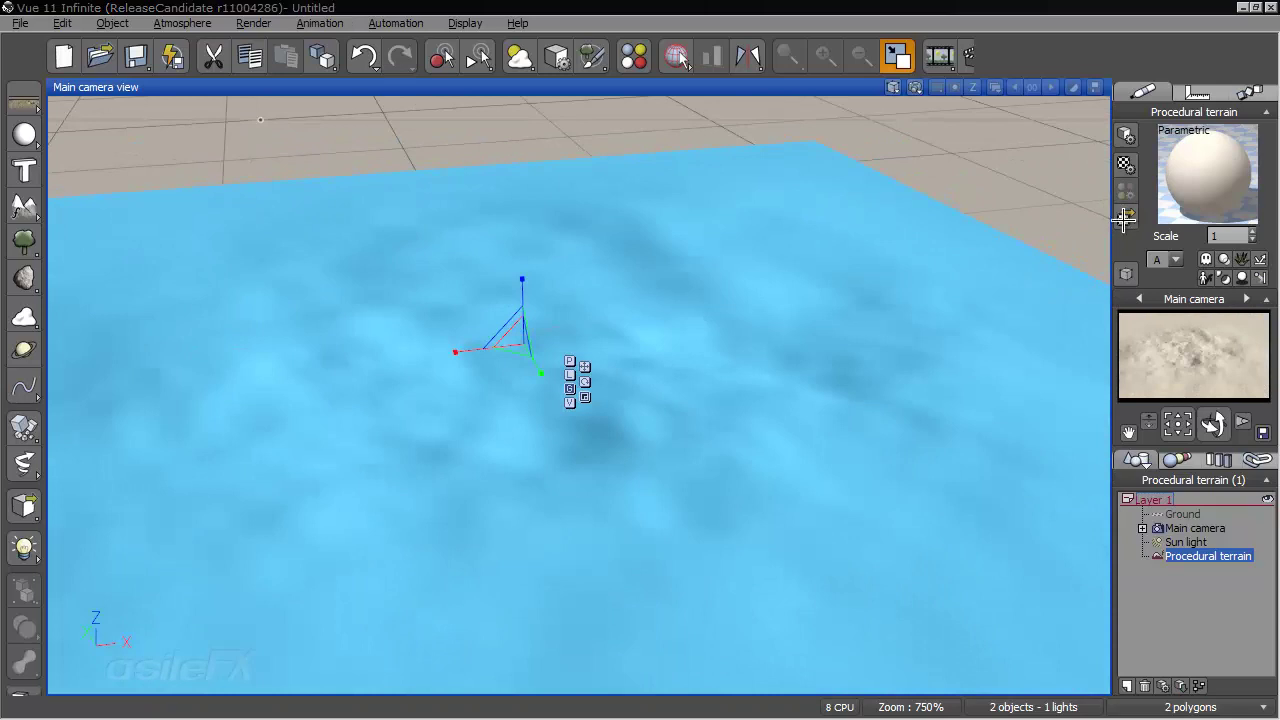
left_click(1126, 220)
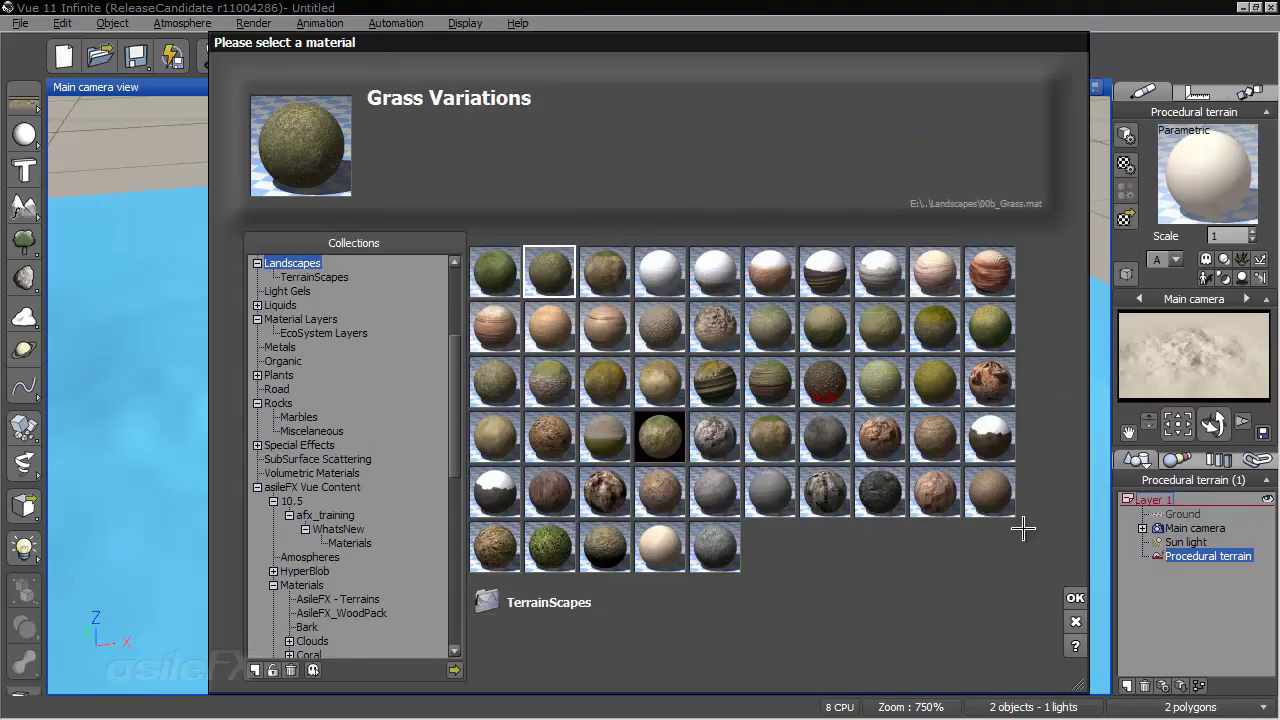
left_click(1077, 598)
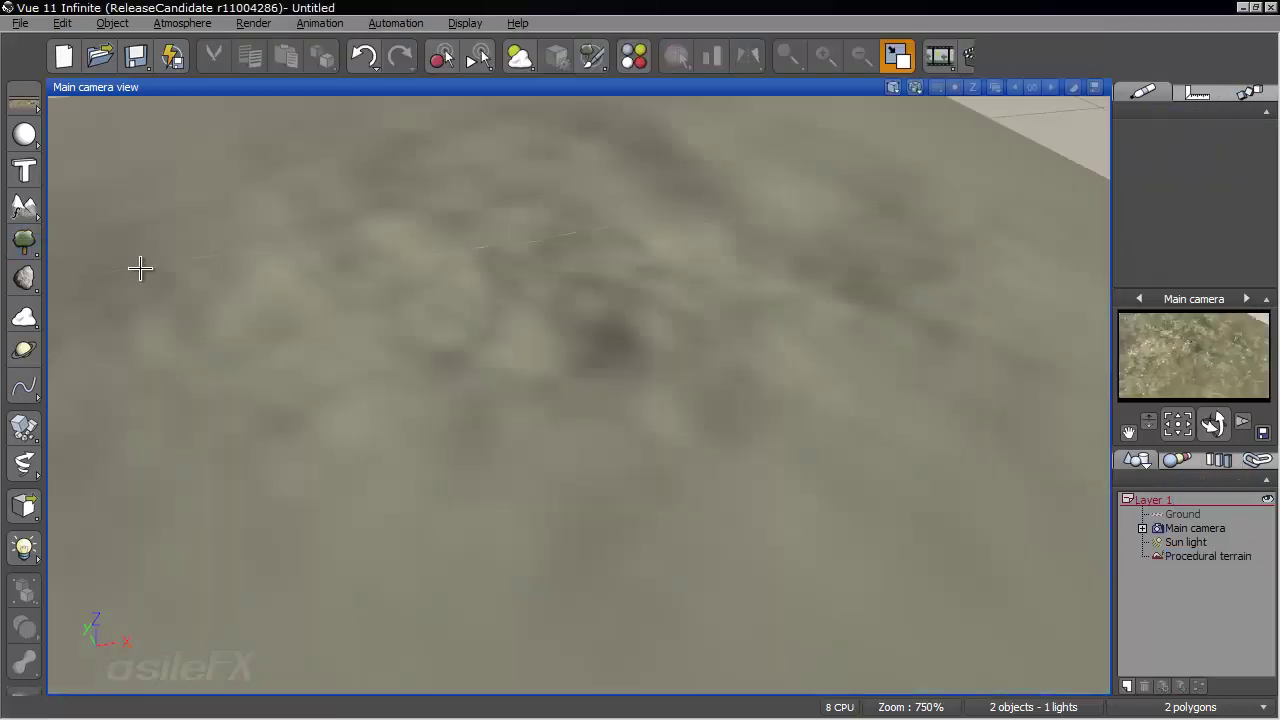
- Show the four-view layout and fit most of the terrain in the top view
left_click(634, 55)
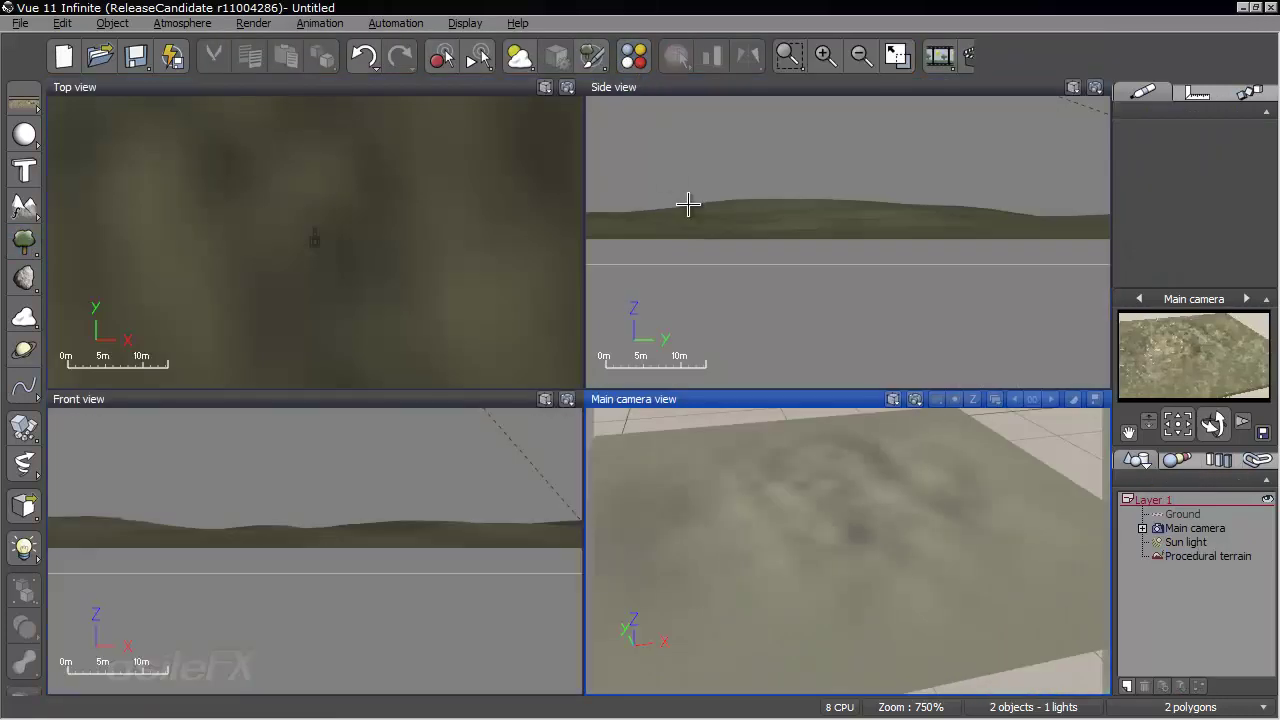
scroll(318, 224, "down", 5)
scroll(320, 223, "up", 2)
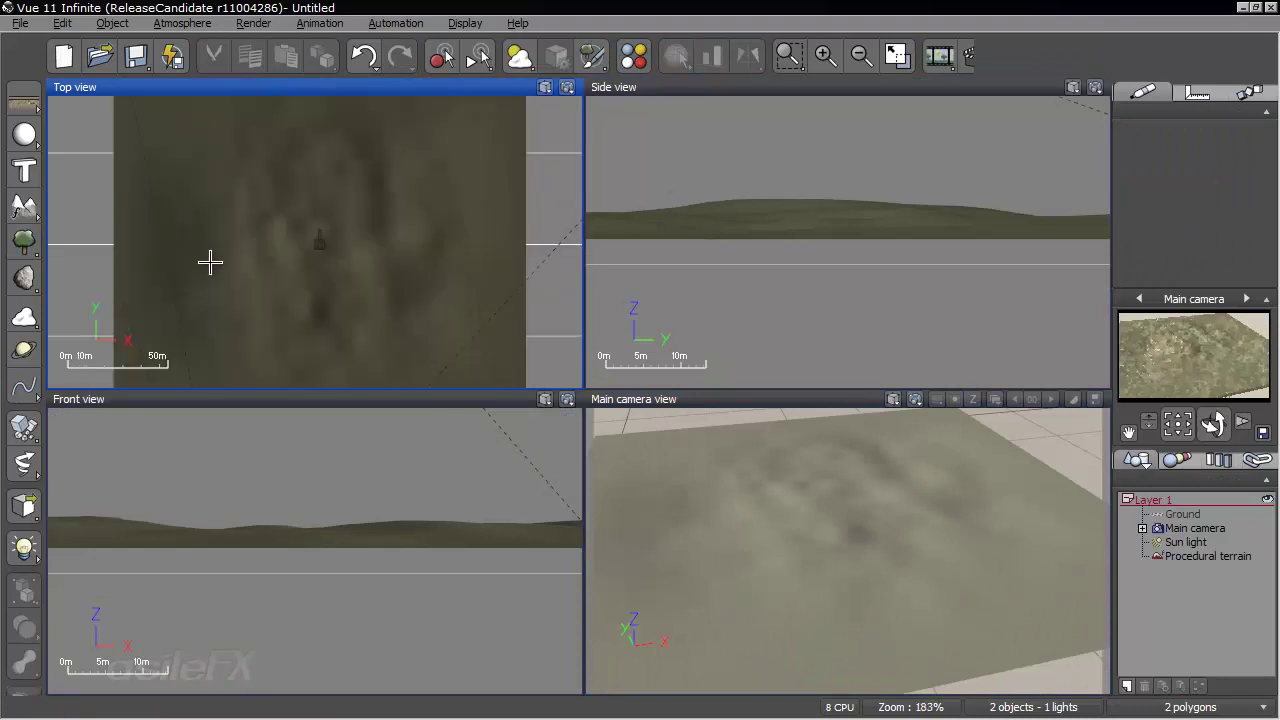
left_click(24, 387)
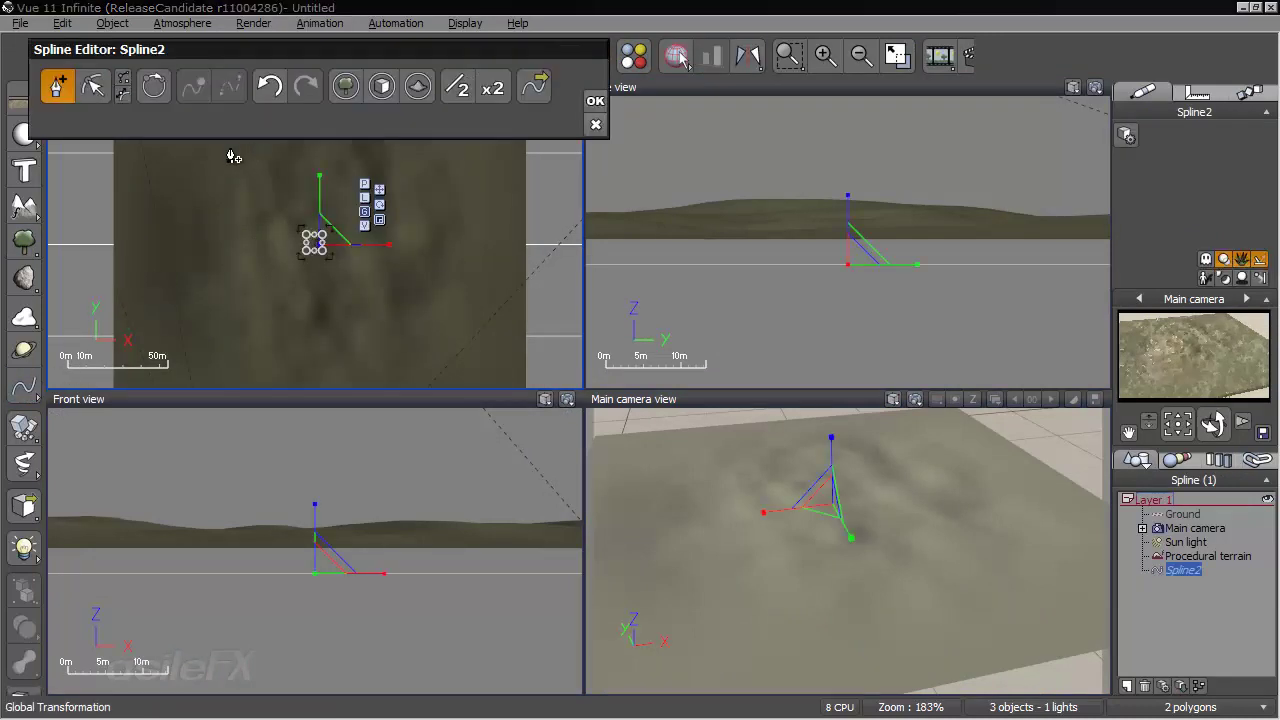
left_click(230, 150)
left_click(299, 172)
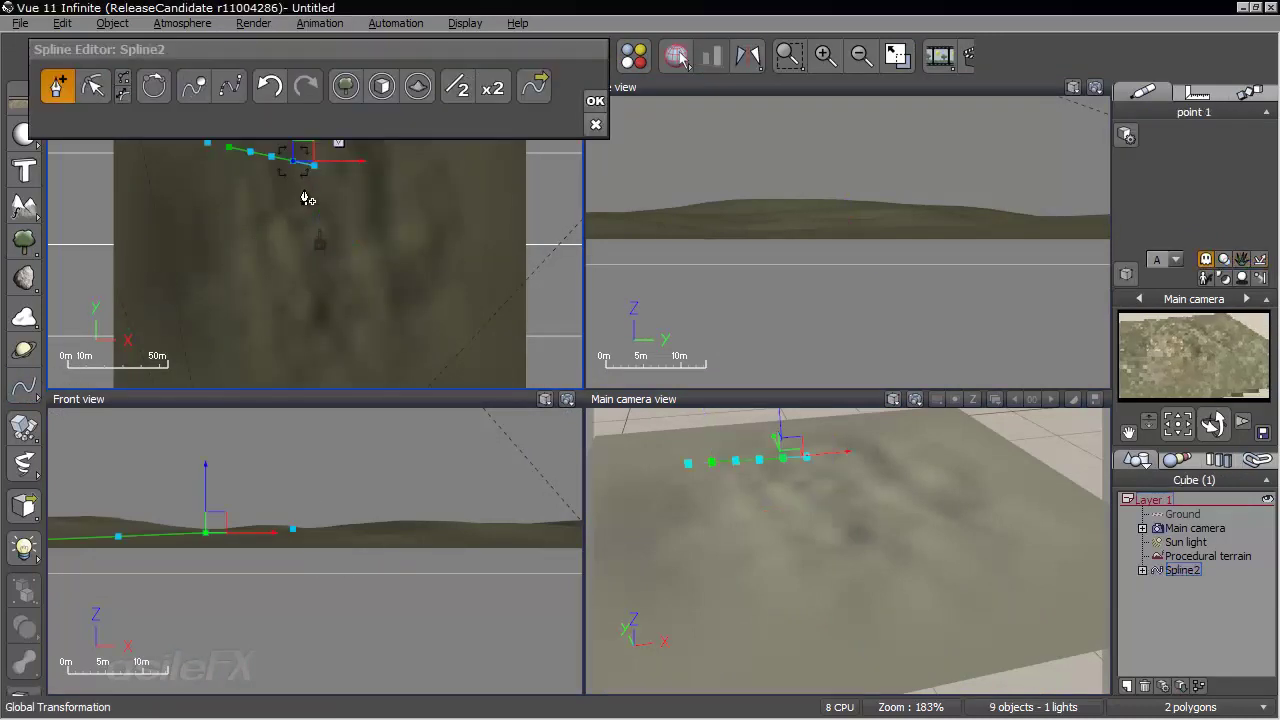
left_click(305, 203)
left_click(306, 240)
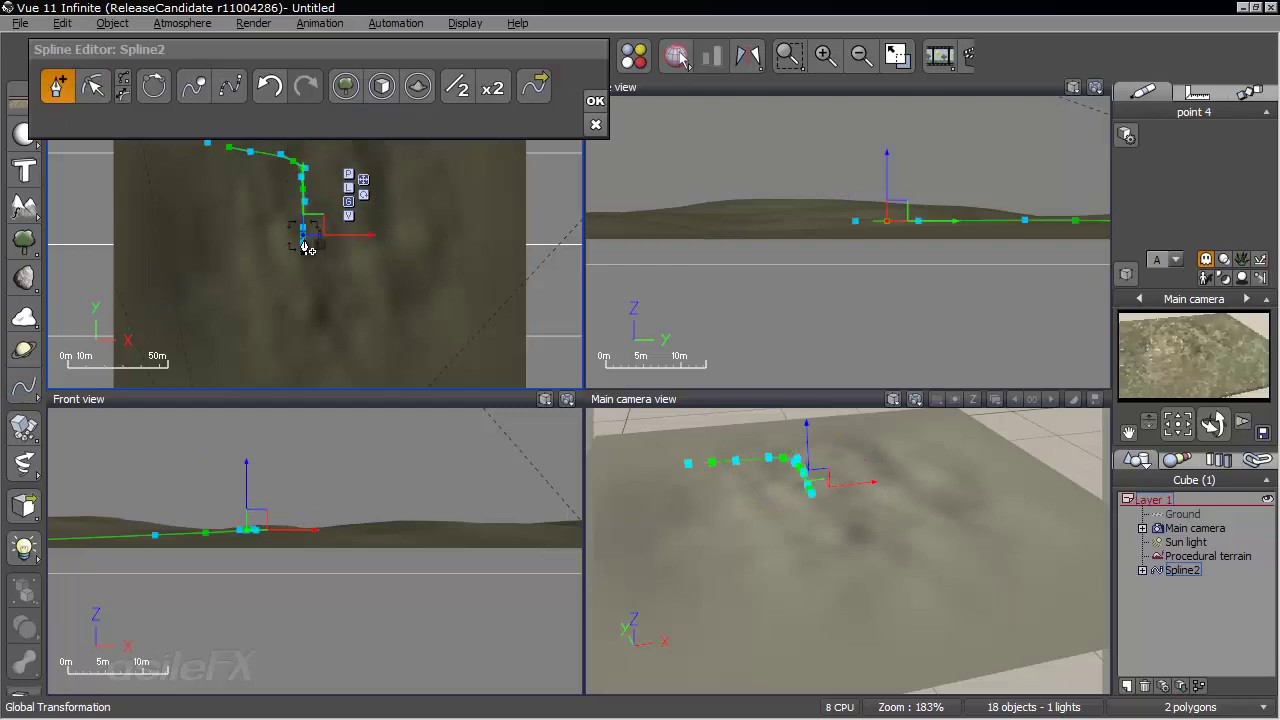
left_click(269, 86)
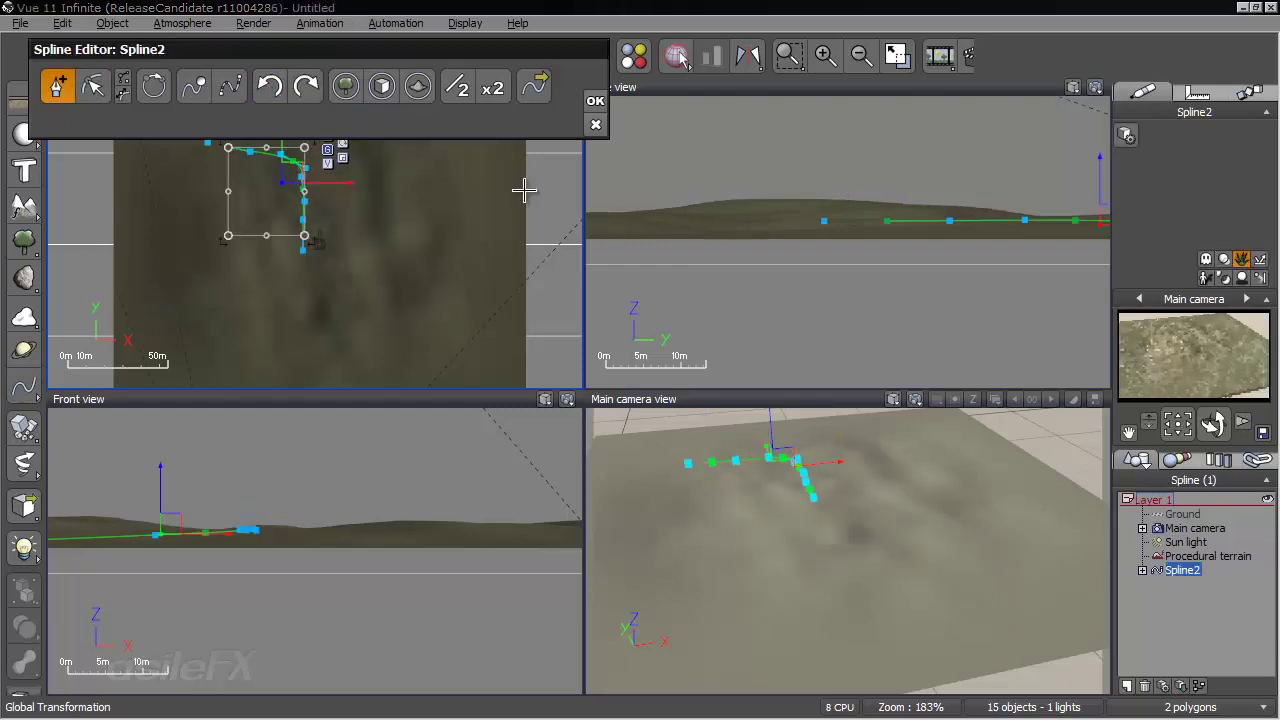
left_click(595, 100)
left_click(1178, 634)
left_click(1180, 570)
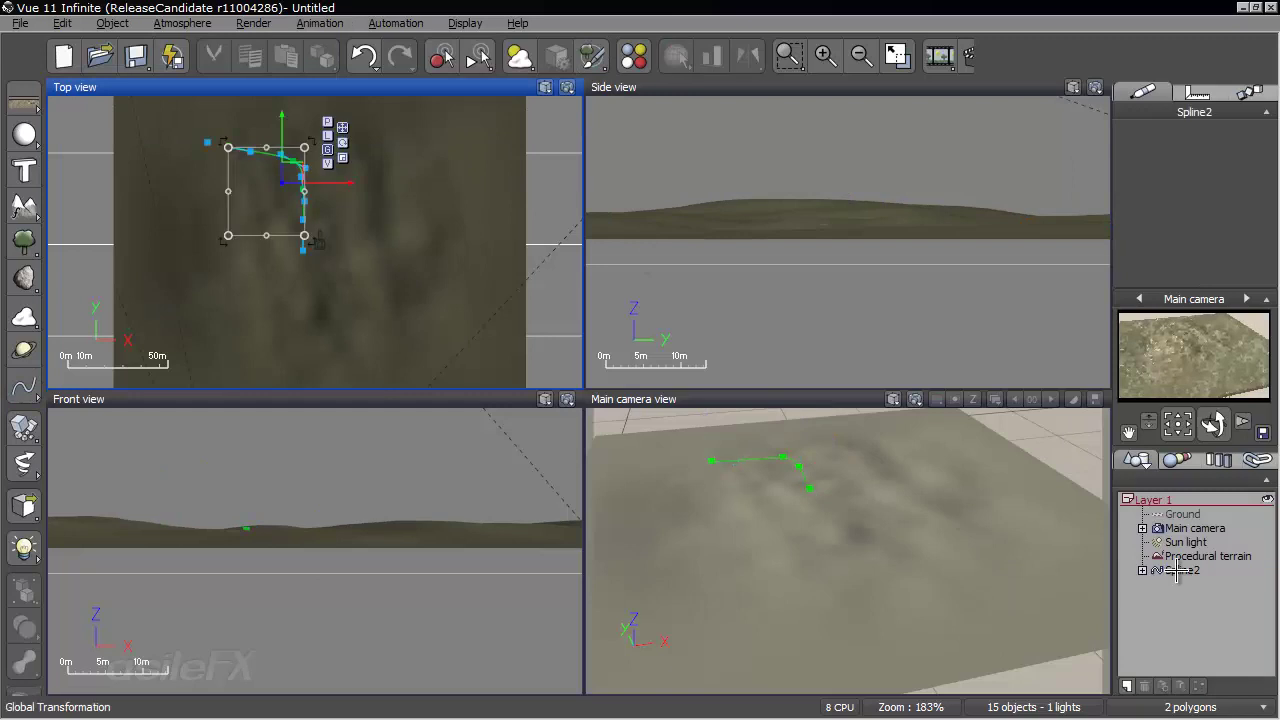
key("Delete")
- Draw a winding six-point spline over the terrain in the top view, from its upper-left area to its lower right
left_click(24, 387)
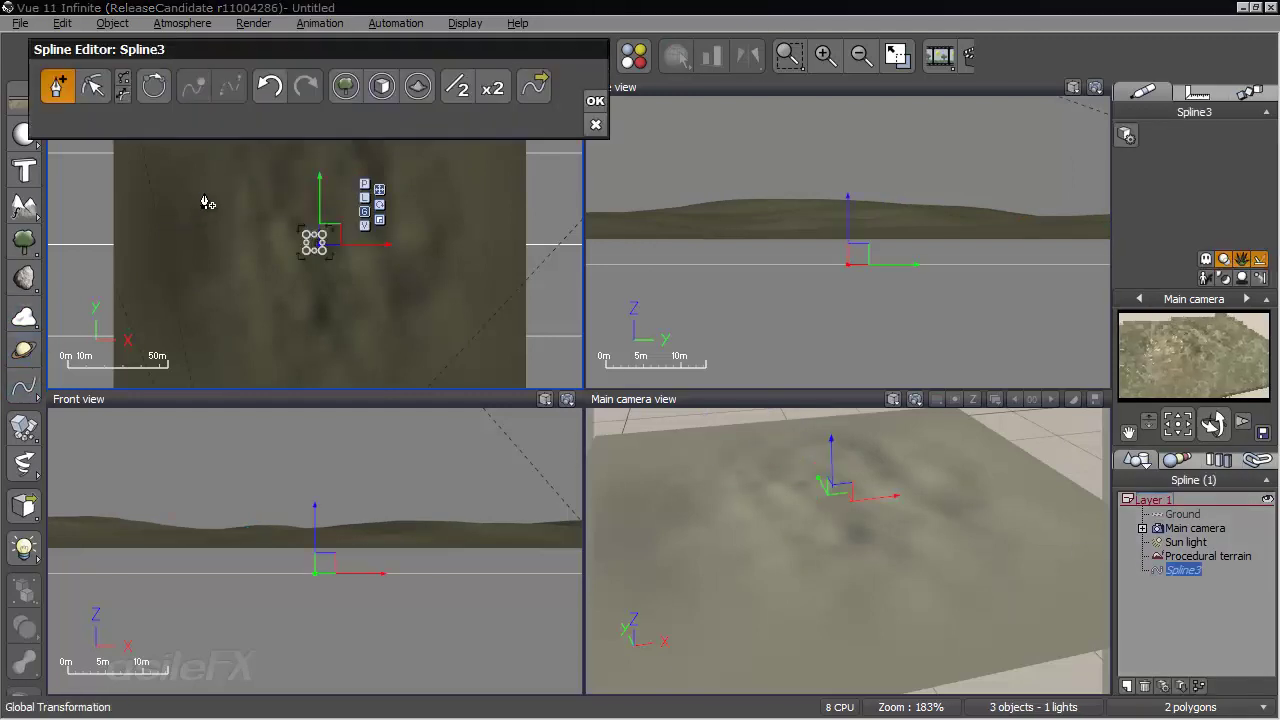
left_click(203, 147)
left_click(275, 149)
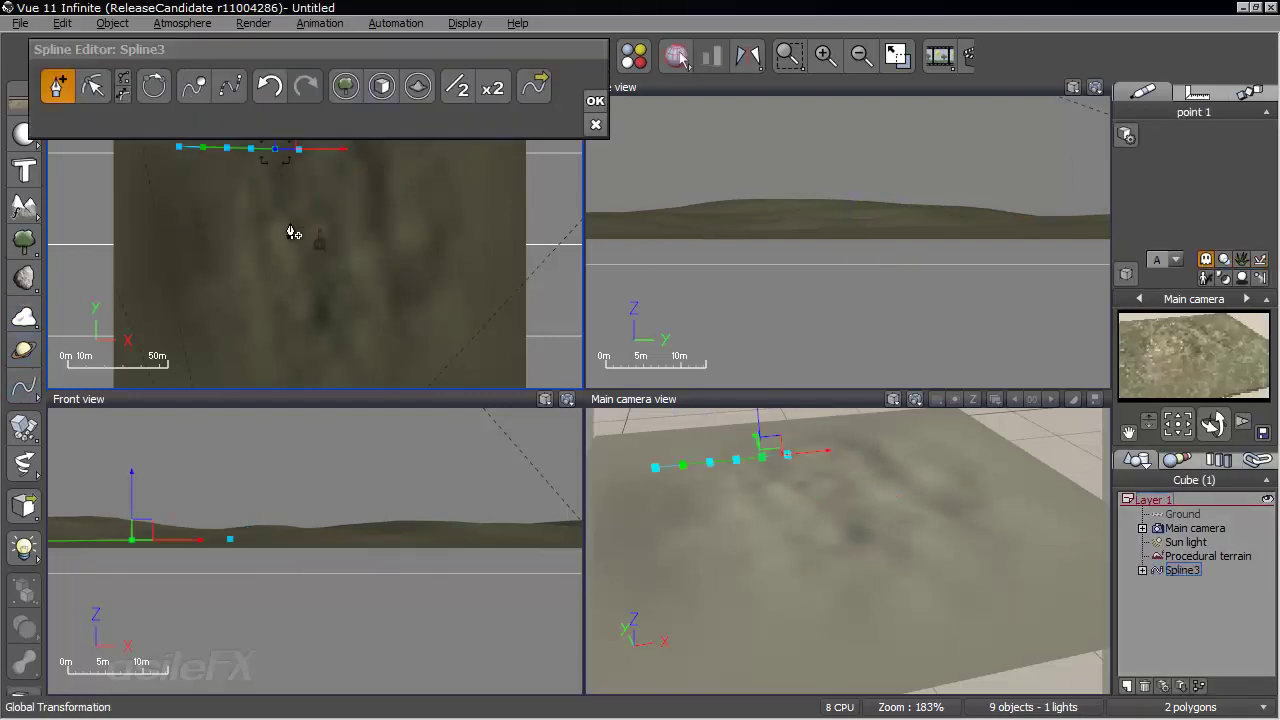
left_click(289, 219)
left_click(272, 268)
left_click(303, 330)
left_click(388, 348)
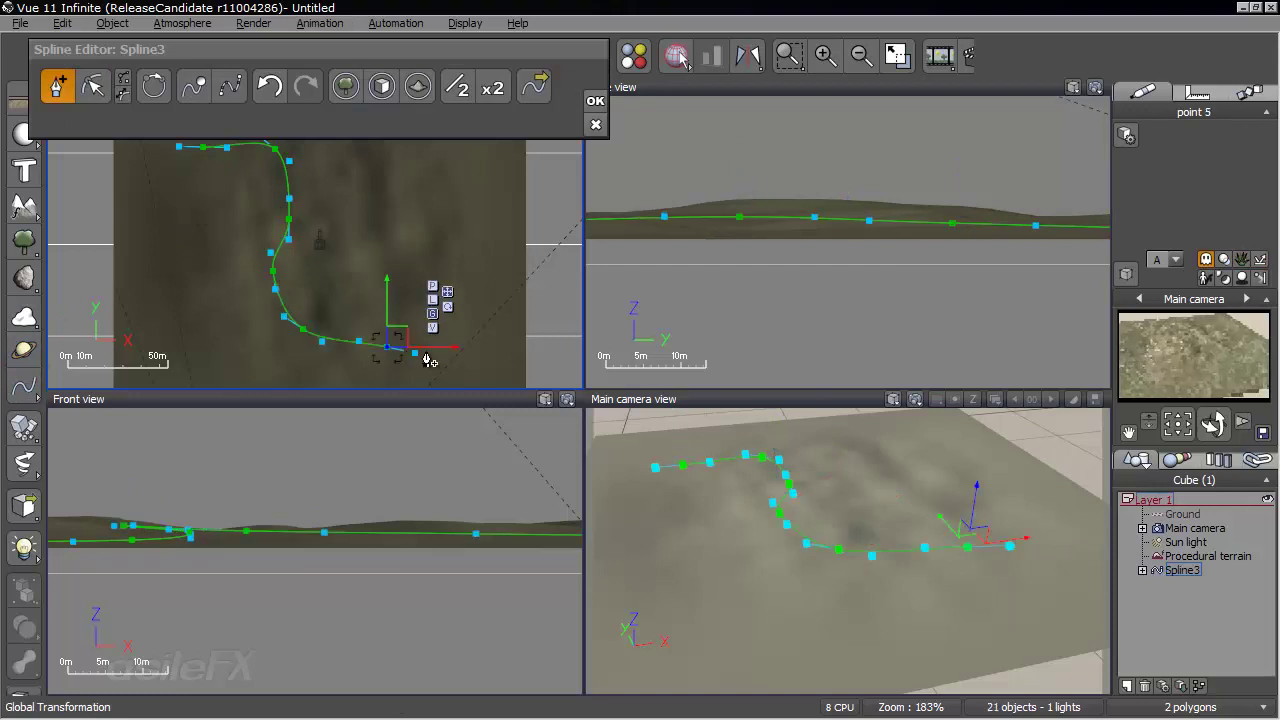
- Add a geometry effect to the winding spline with type Cobble and a separate height of 6 m
left_click(381, 86)
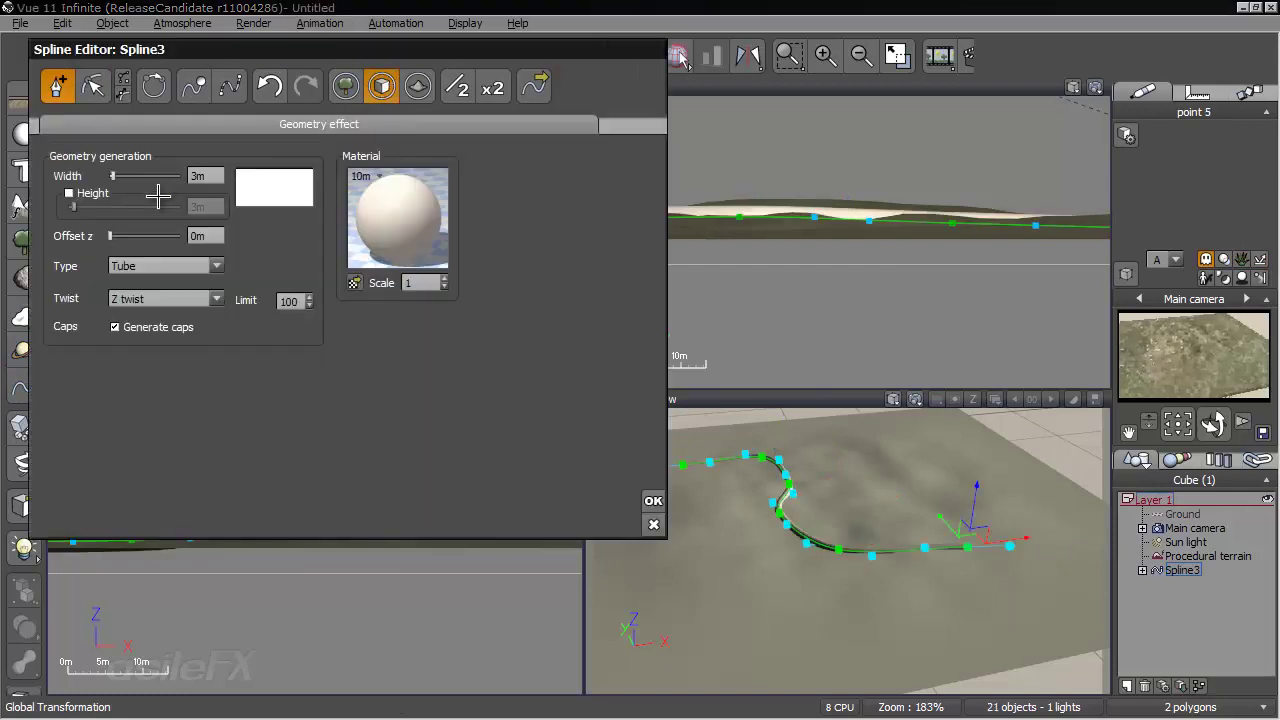
left_click(165, 266)
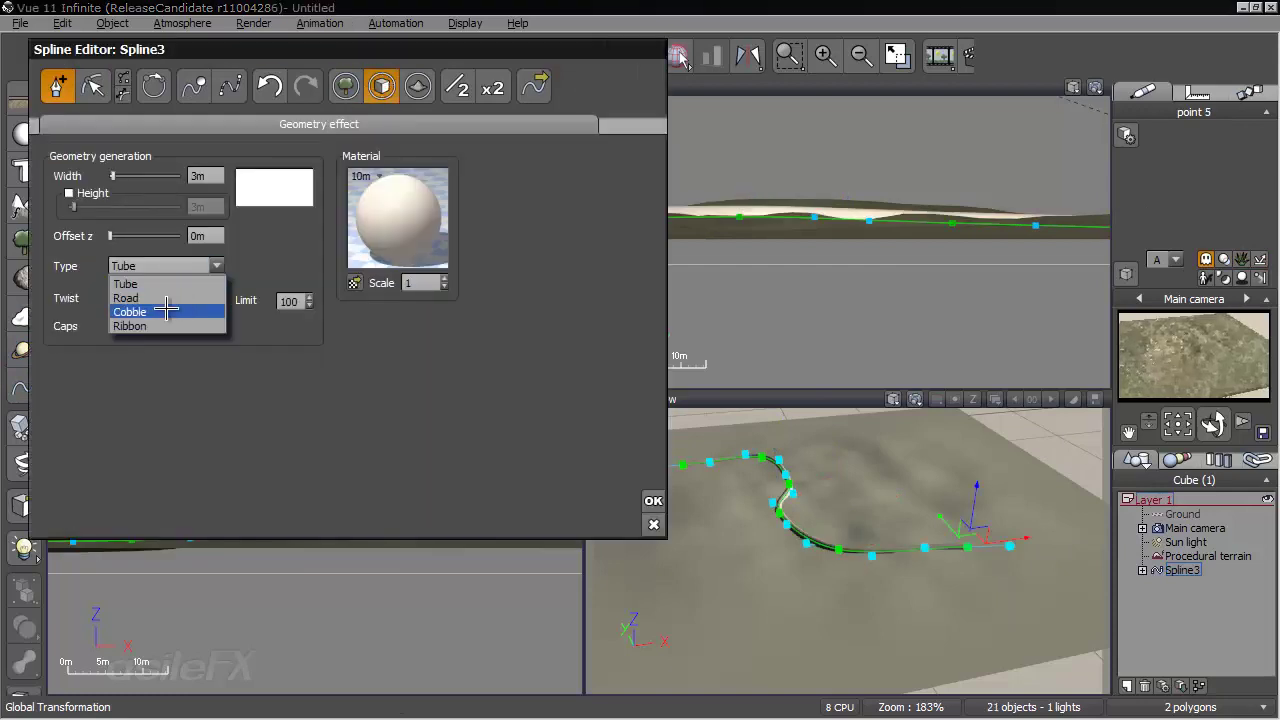
left_click(166, 311)
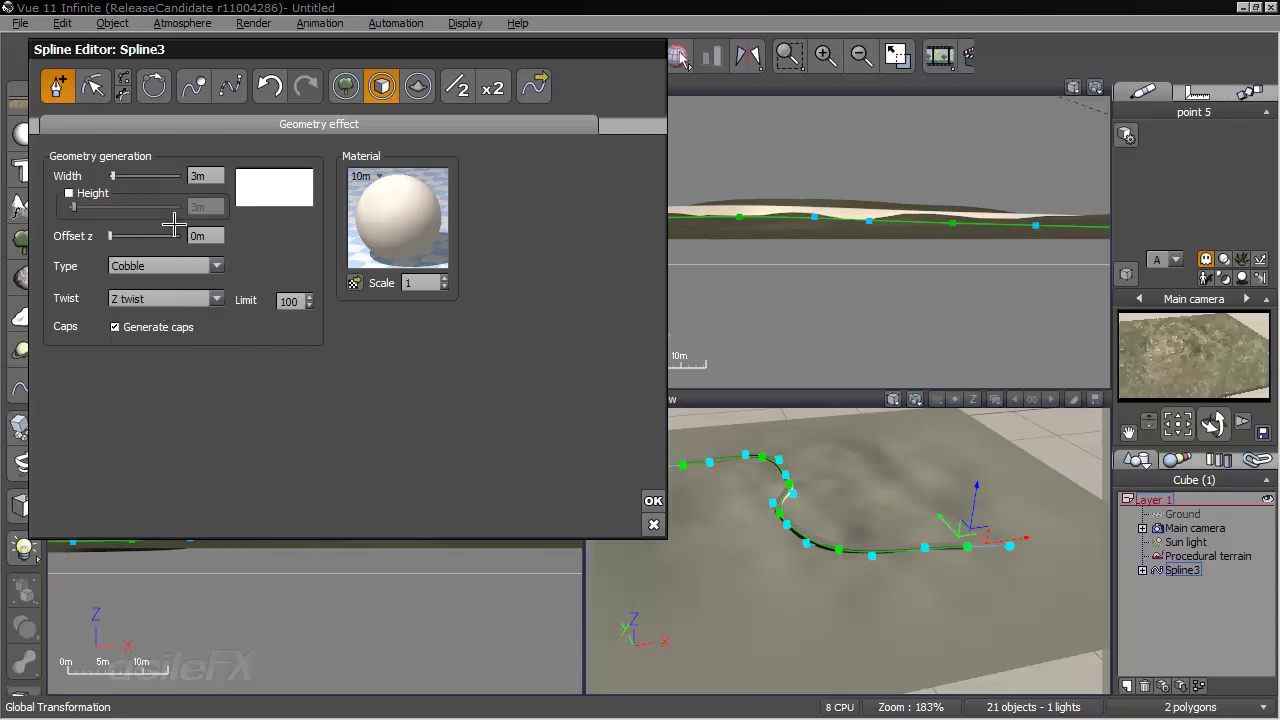
left_click(93, 192)
left_click(212, 206)
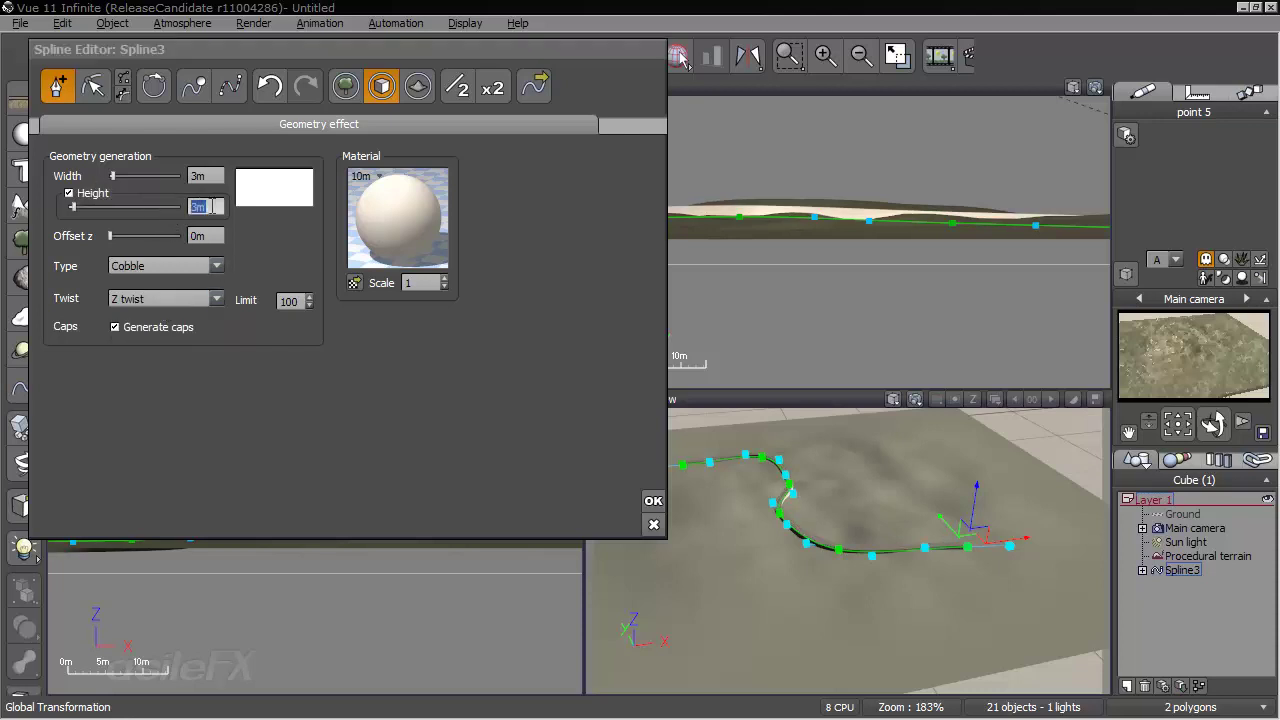
type("6")
key("Return")
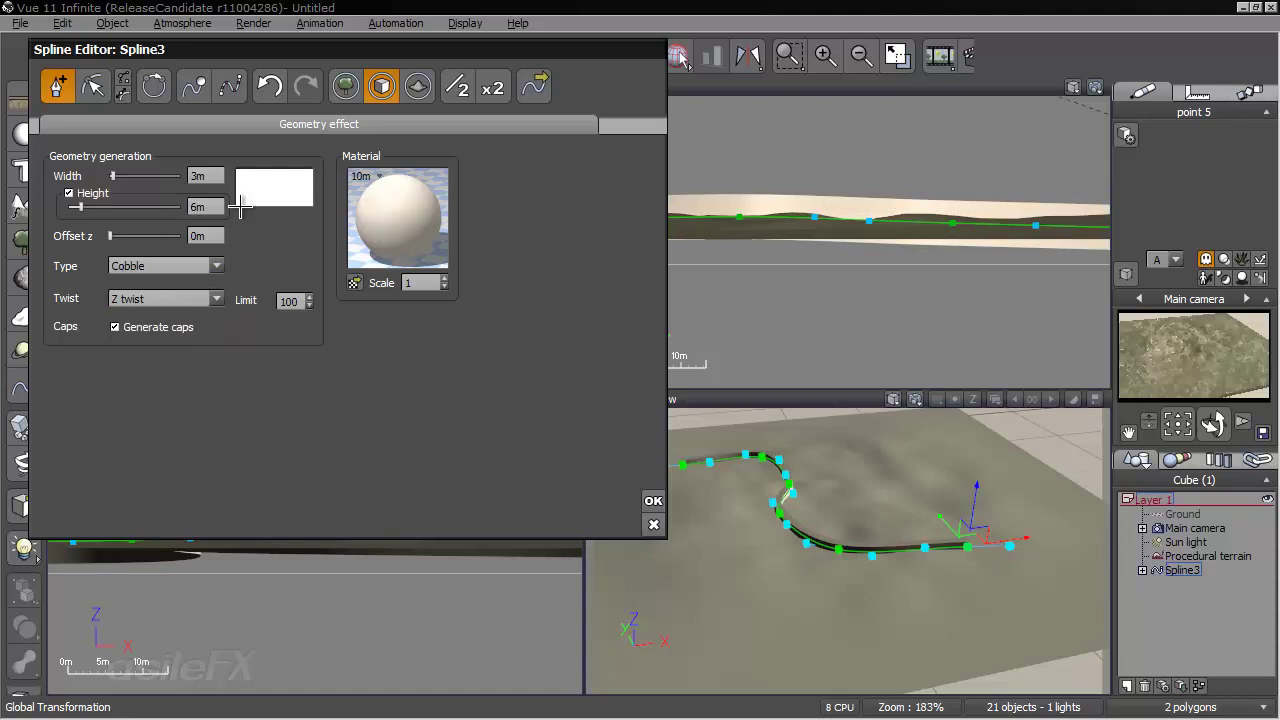
- Try a Z offset of 3 m for the spline wall, settle on 2.7 m, and accept the spline settings
left_click(205, 235)
type("3")
key("Return")
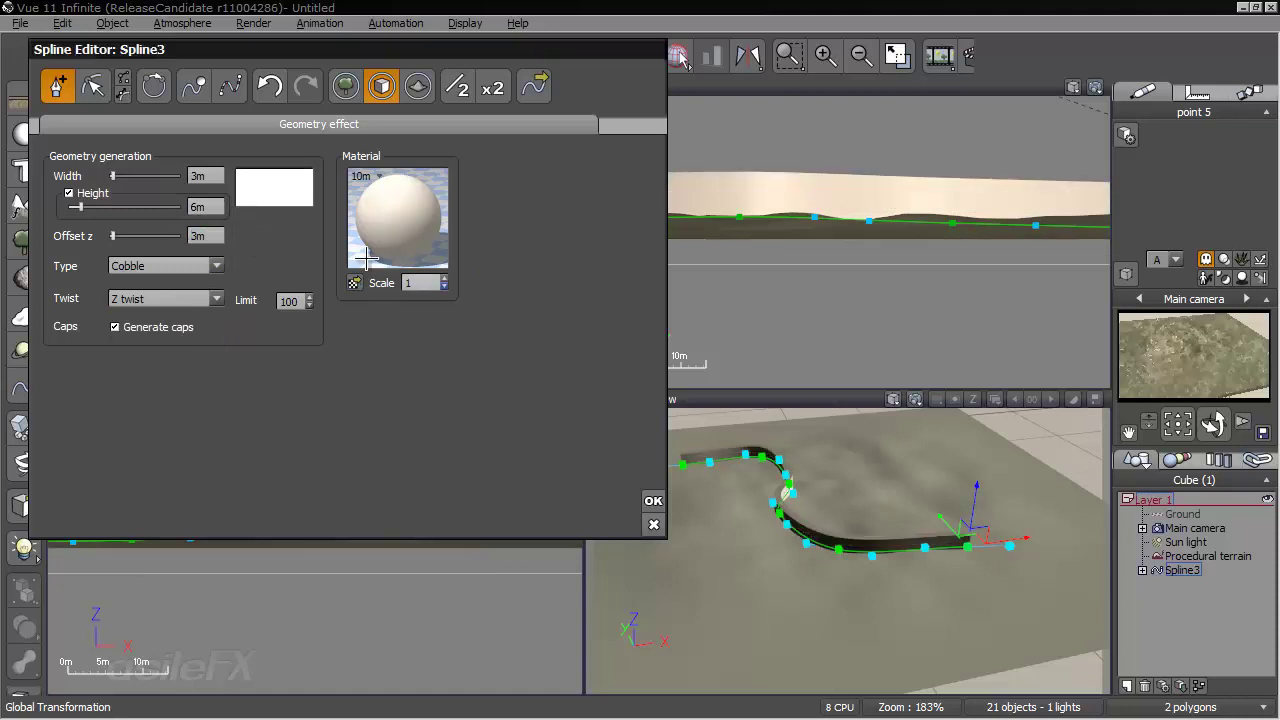
left_click(205, 235)
type("2.7")
key("Return")
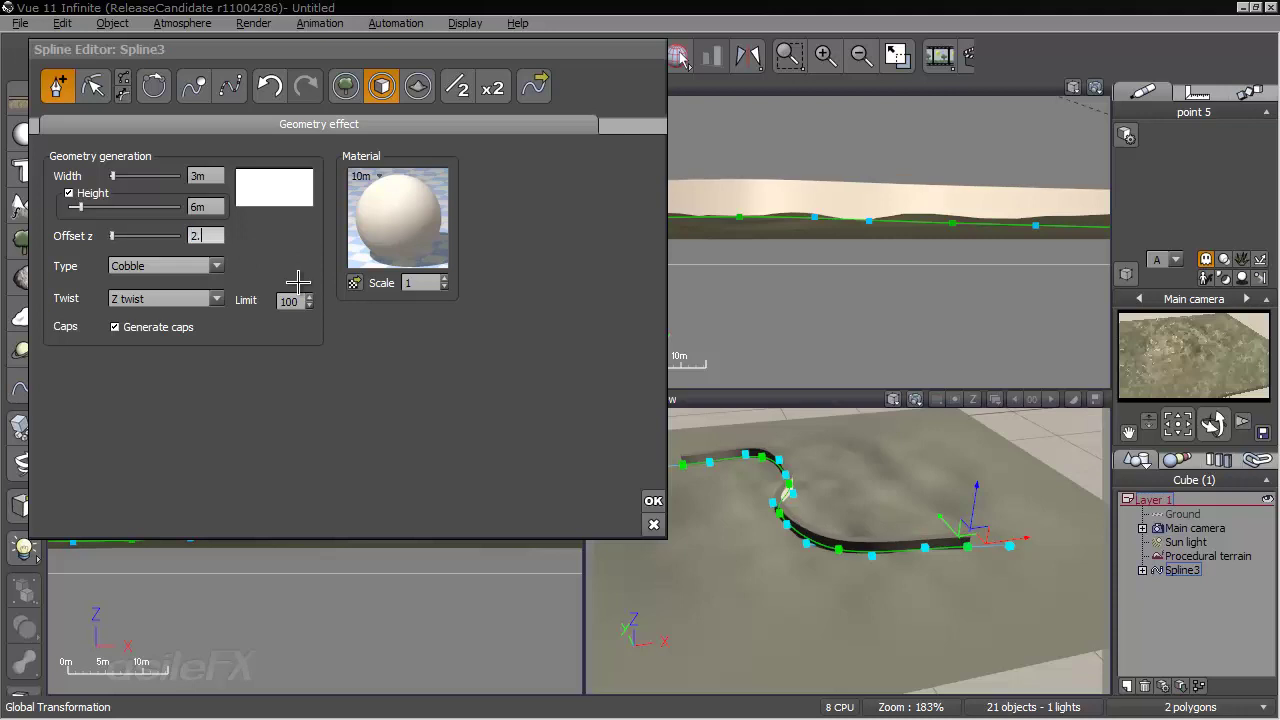
left_click(652, 498)
- Enlarge the main camera view and examine the wall up close, along its sides and over its top surface
double_click(729, 402)
scroll(736, 406, "up", 3)
right_click_drag(727, 411, 683, 297)
scroll(691, 369, "up", 3)
scroll(695, 373, "up", 1)
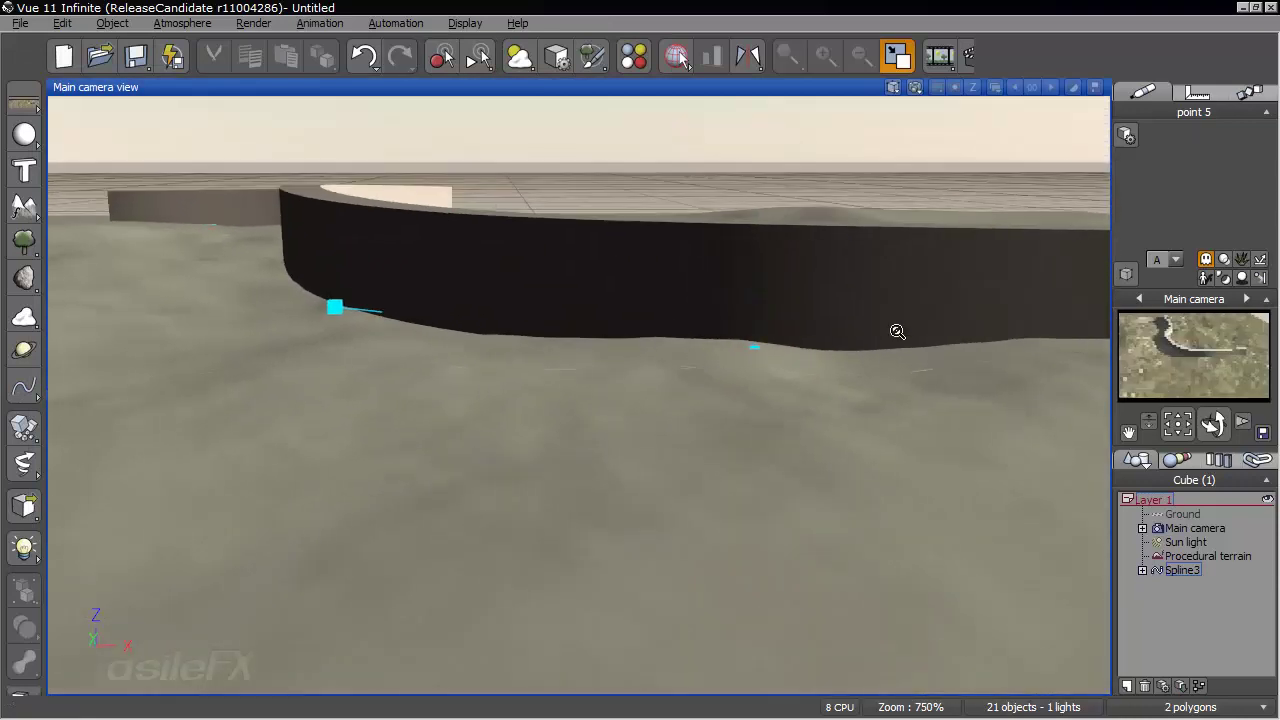
right_click_drag(591, 279, 689, 377)
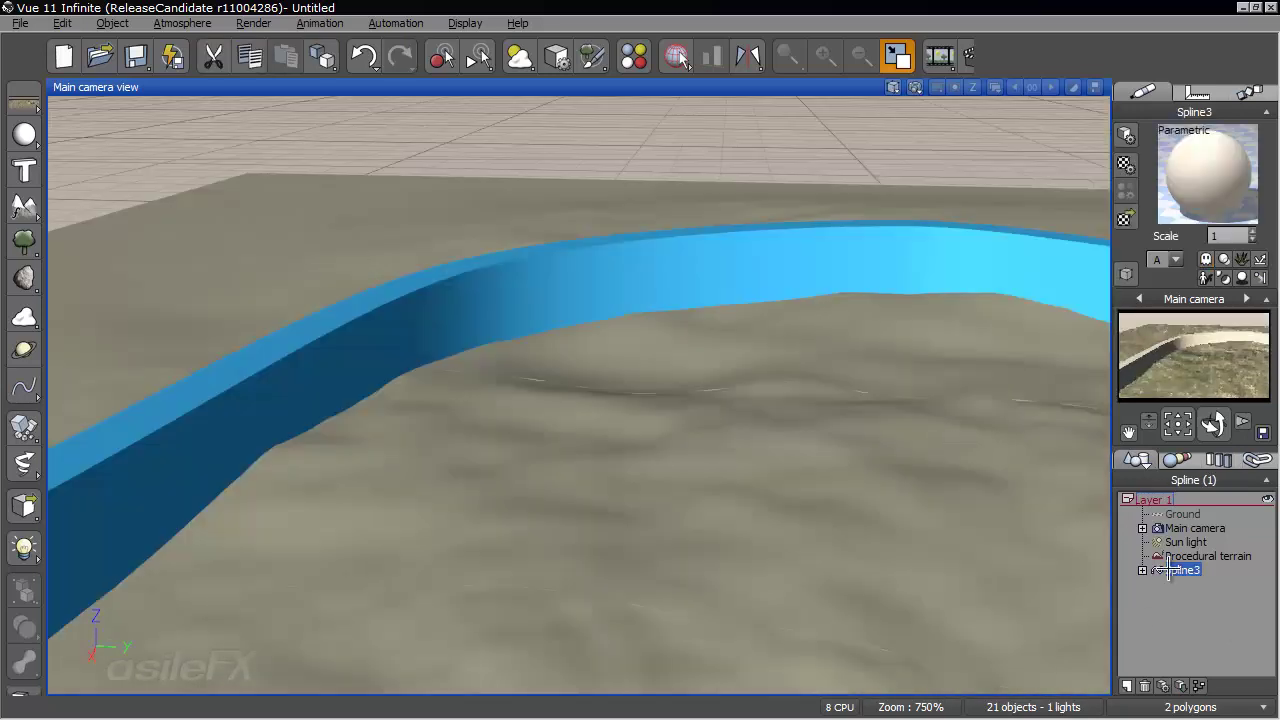
right_click_drag(880, 328, 838, 306)
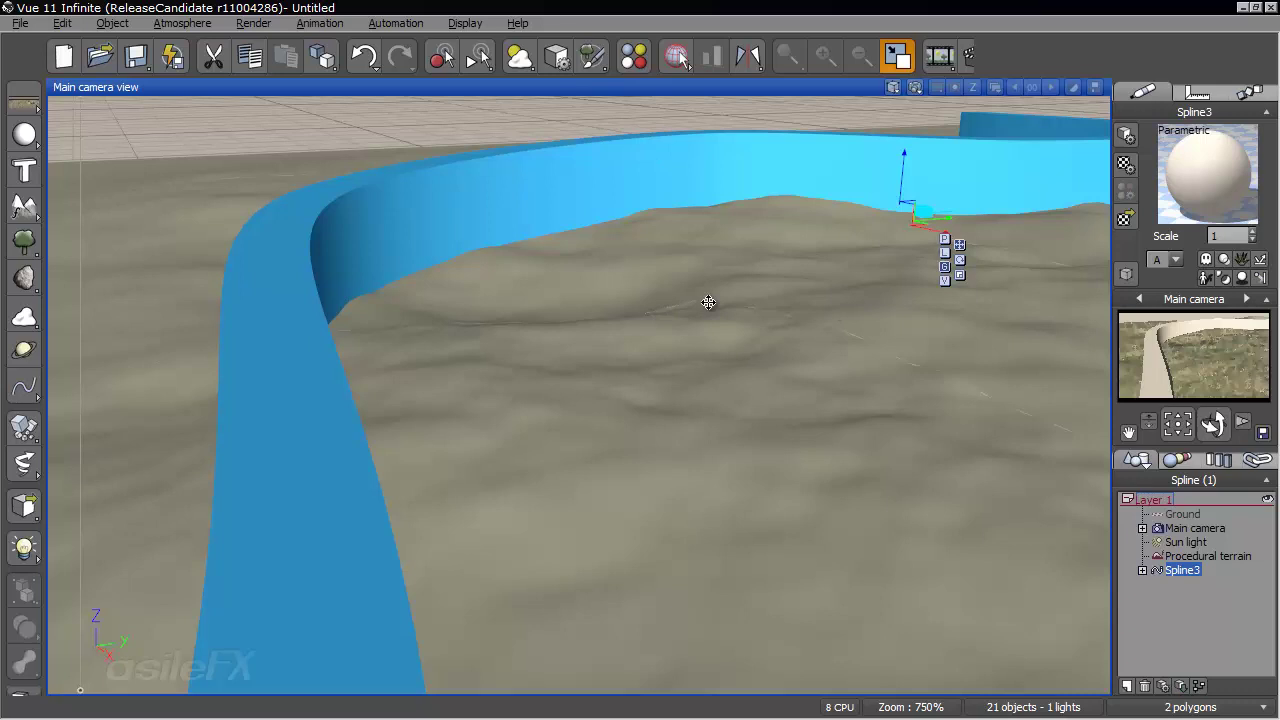
right_click_drag(528, 448, 668, 412)
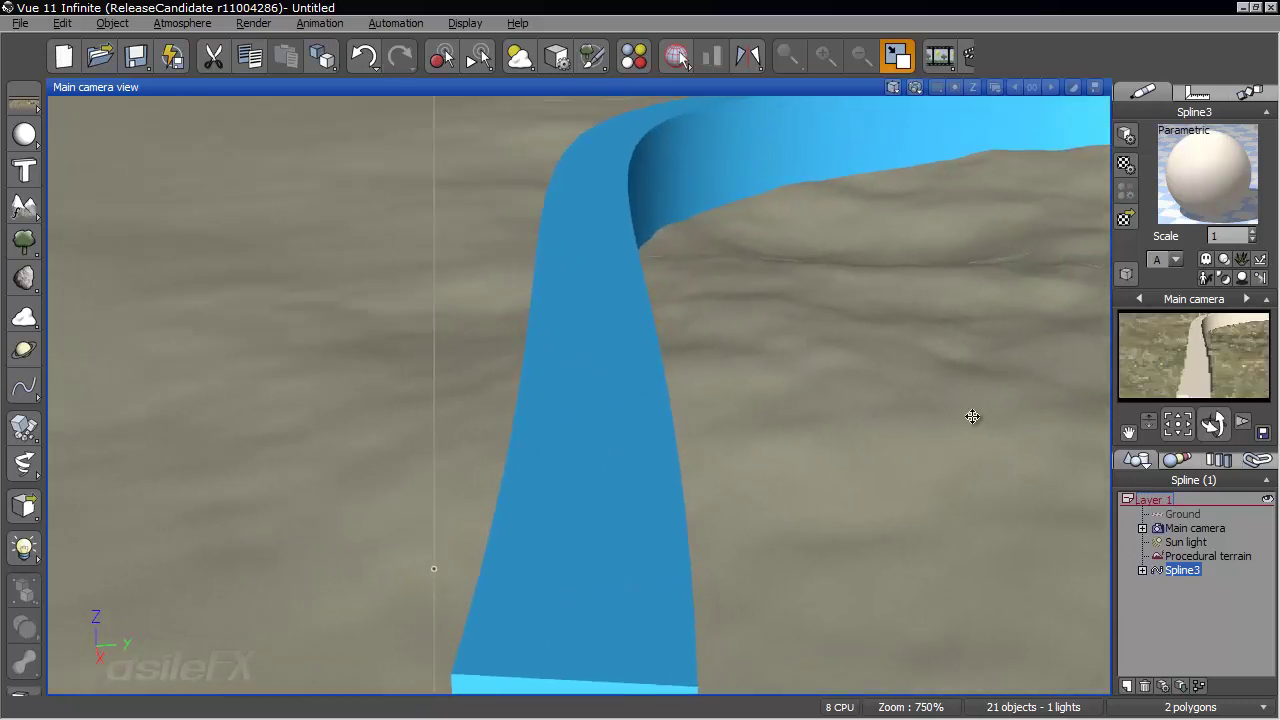
left_click_drag(1149, 421, 577, 209)
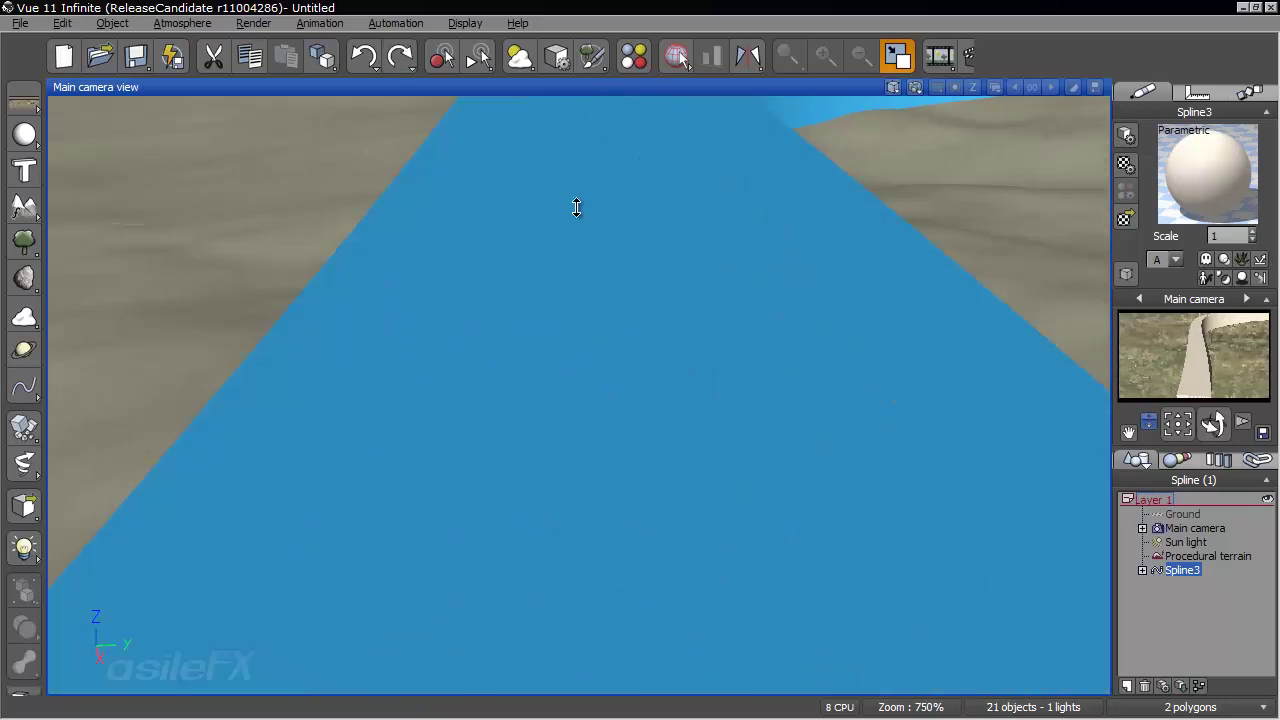
- Display the wall spline as Wireframe, examine its mesh around the bend, and restore its Smooth Shaded display
left_click(1125, 271)
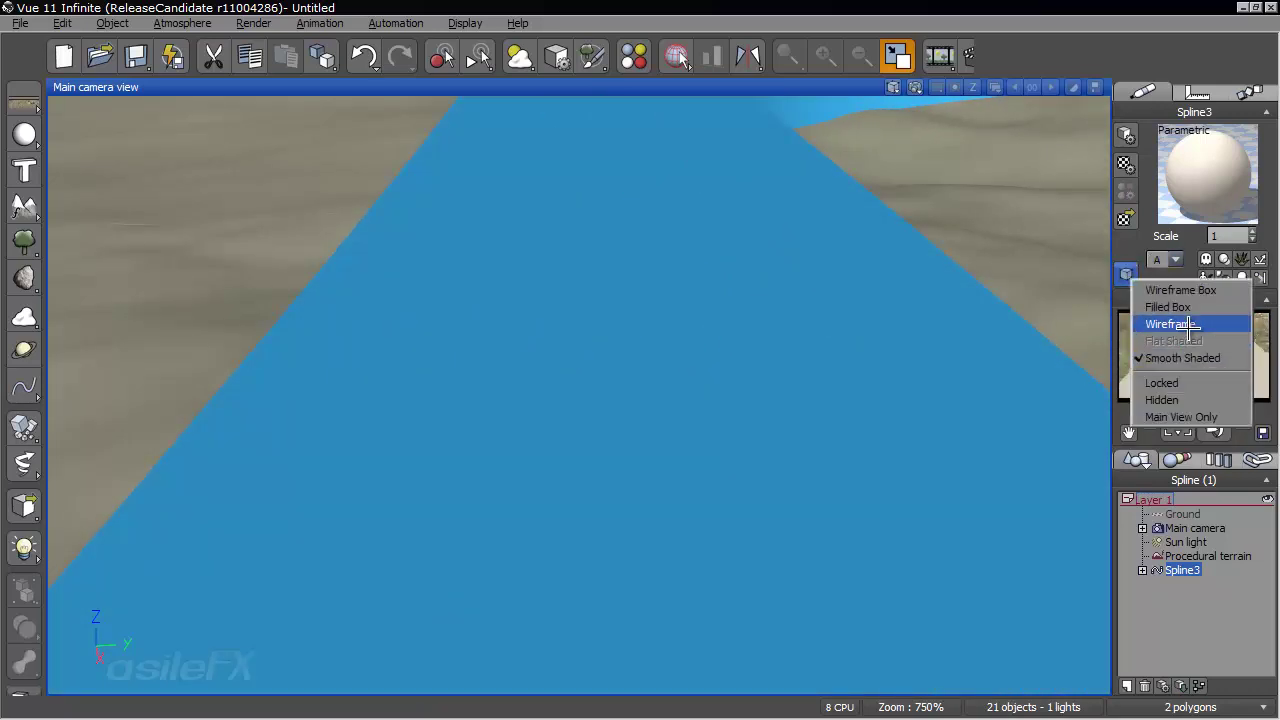
left_click(1186, 324)
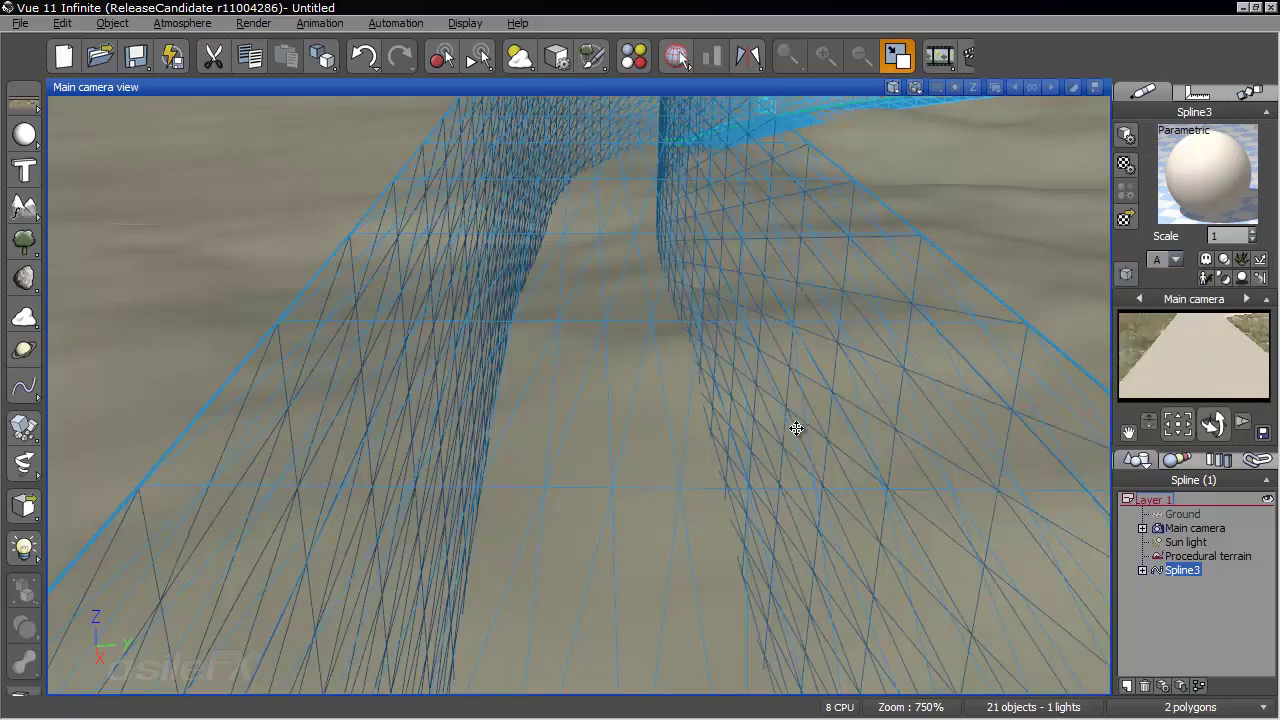
right_click_drag(752, 434, 789, 406)
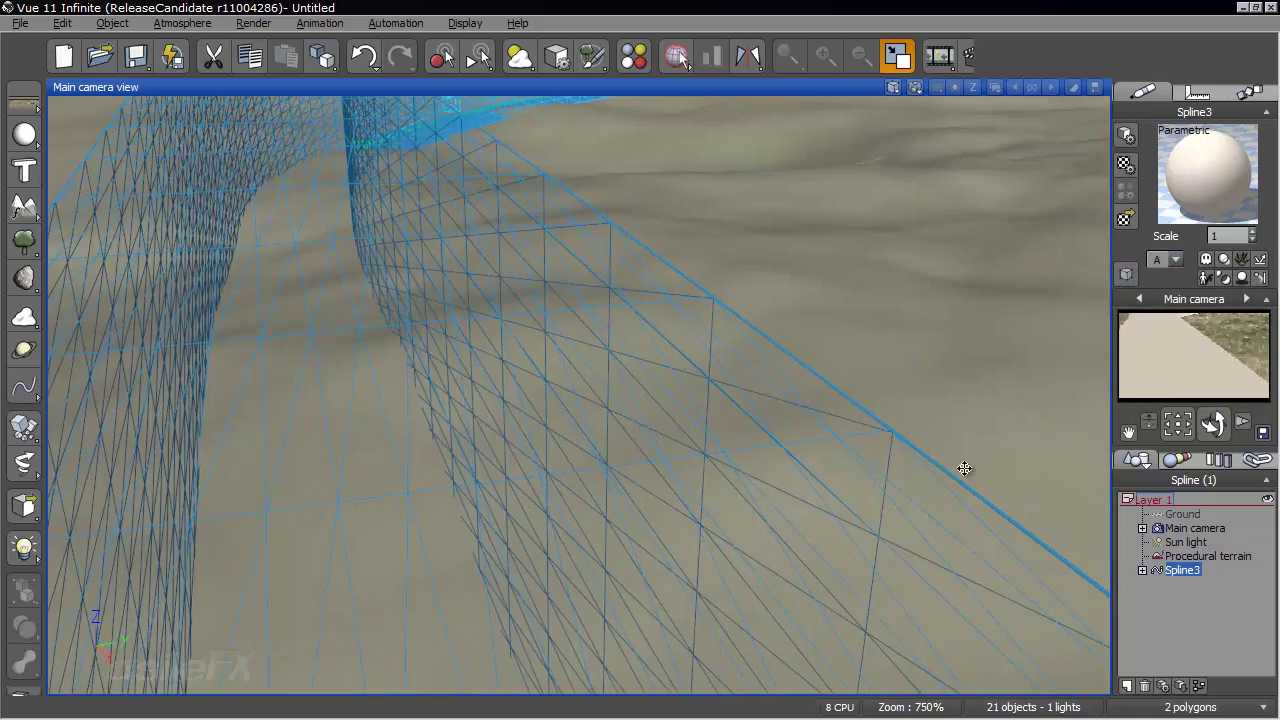
left_click_drag(1210, 424, 488, 389)
right_click_drag(508, 374, 700, 360)
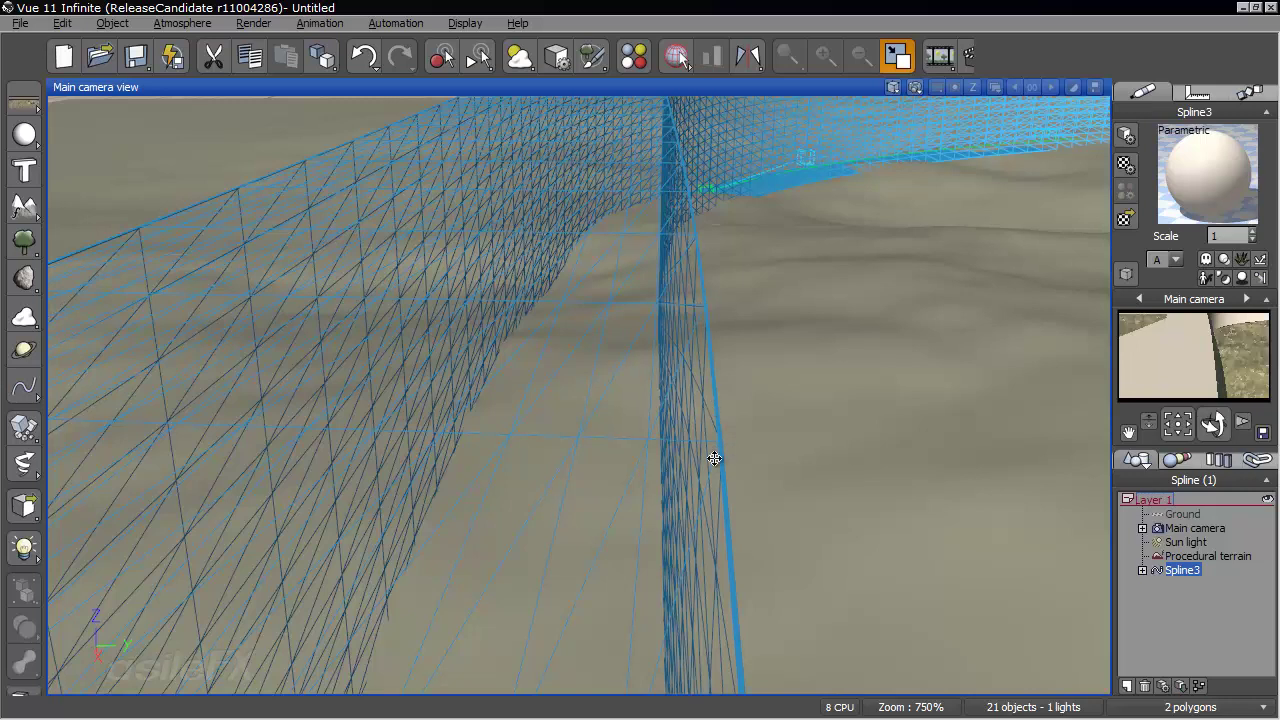
right_click_drag(702, 293, 728, 356)
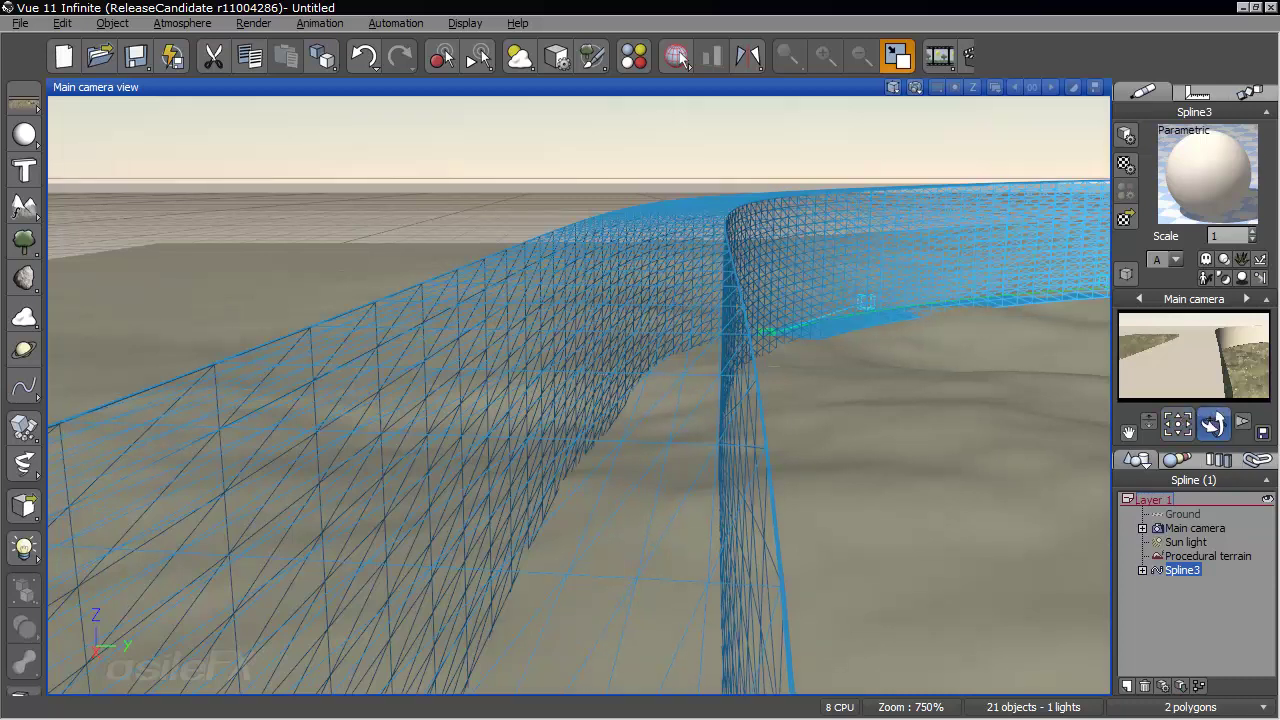
left_click_drag(1212, 425, 1150, 455)
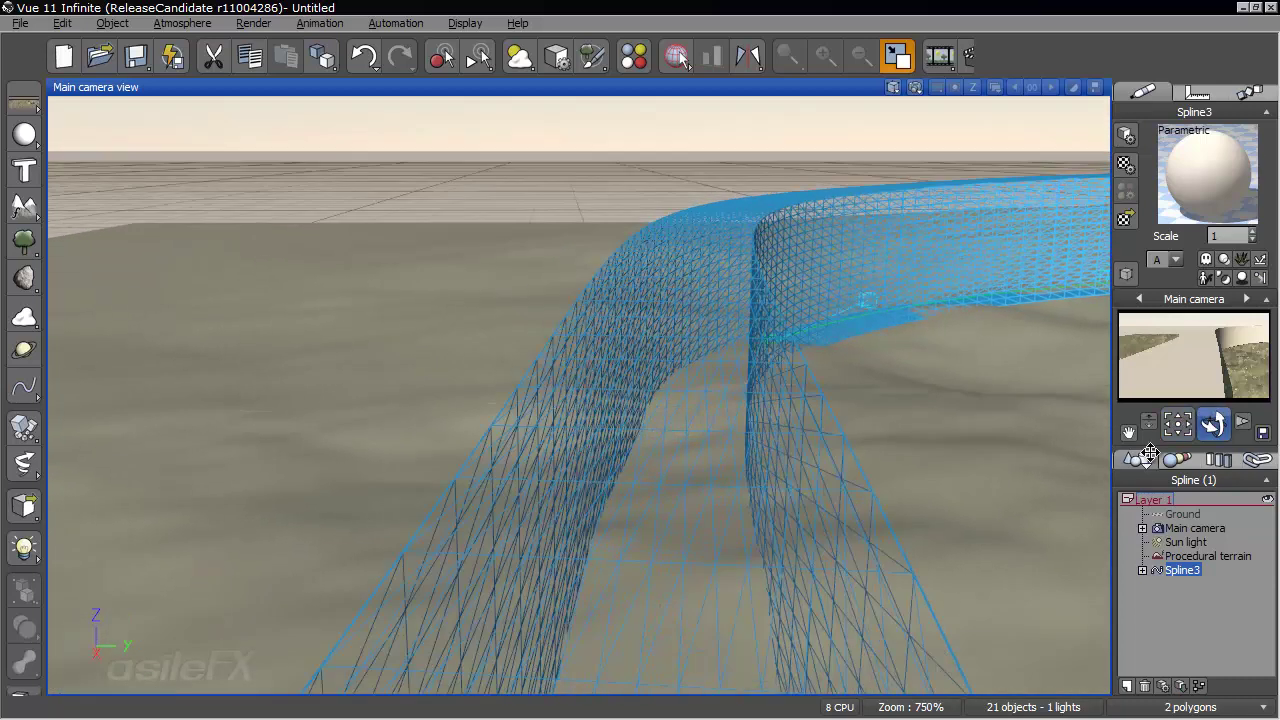
left_click(1126, 273)
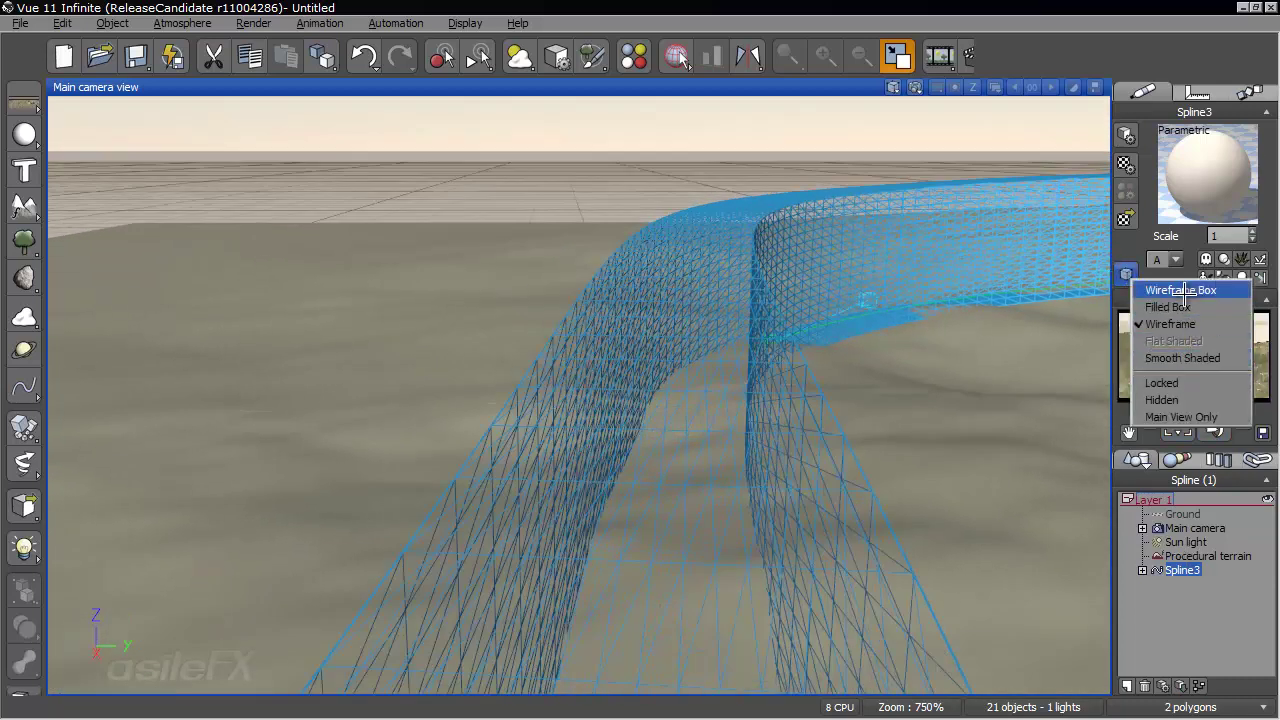
left_click(1181, 357)
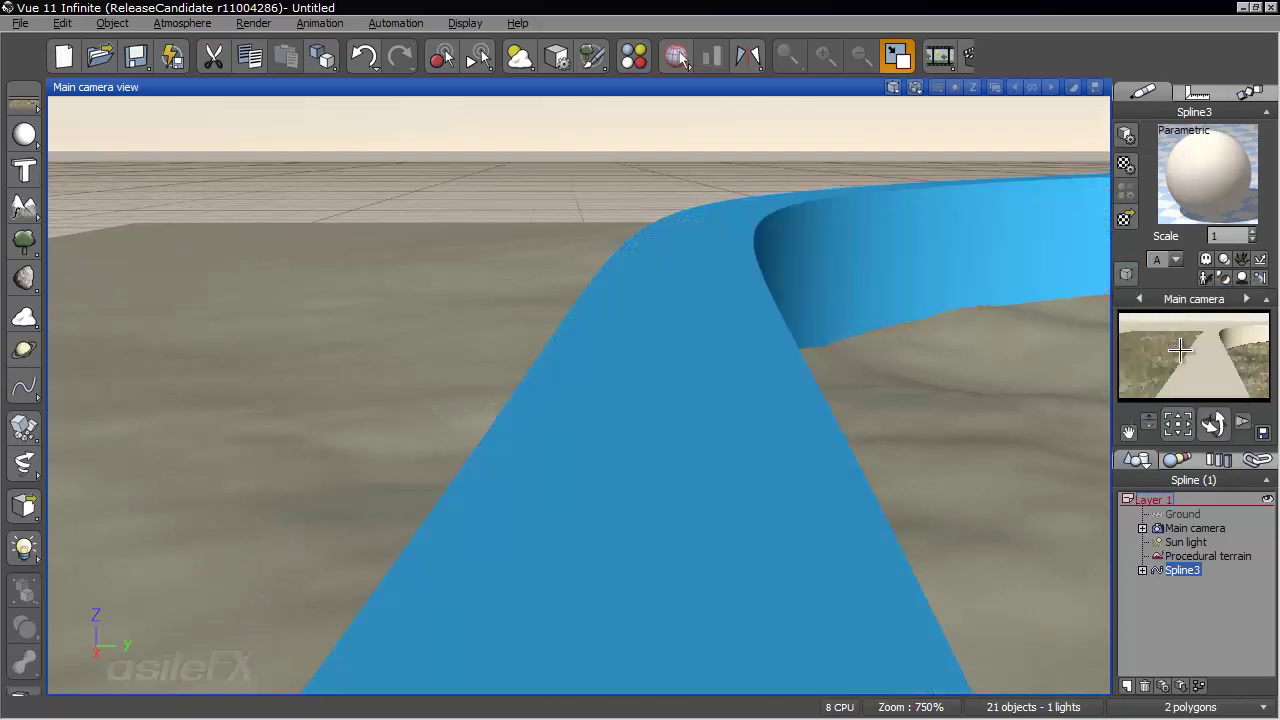
- Duplicate the wall spline and change the copy's geometry type to Ribbon with its separate height disabled
left_click(1184, 584)
left_click(1188, 570)
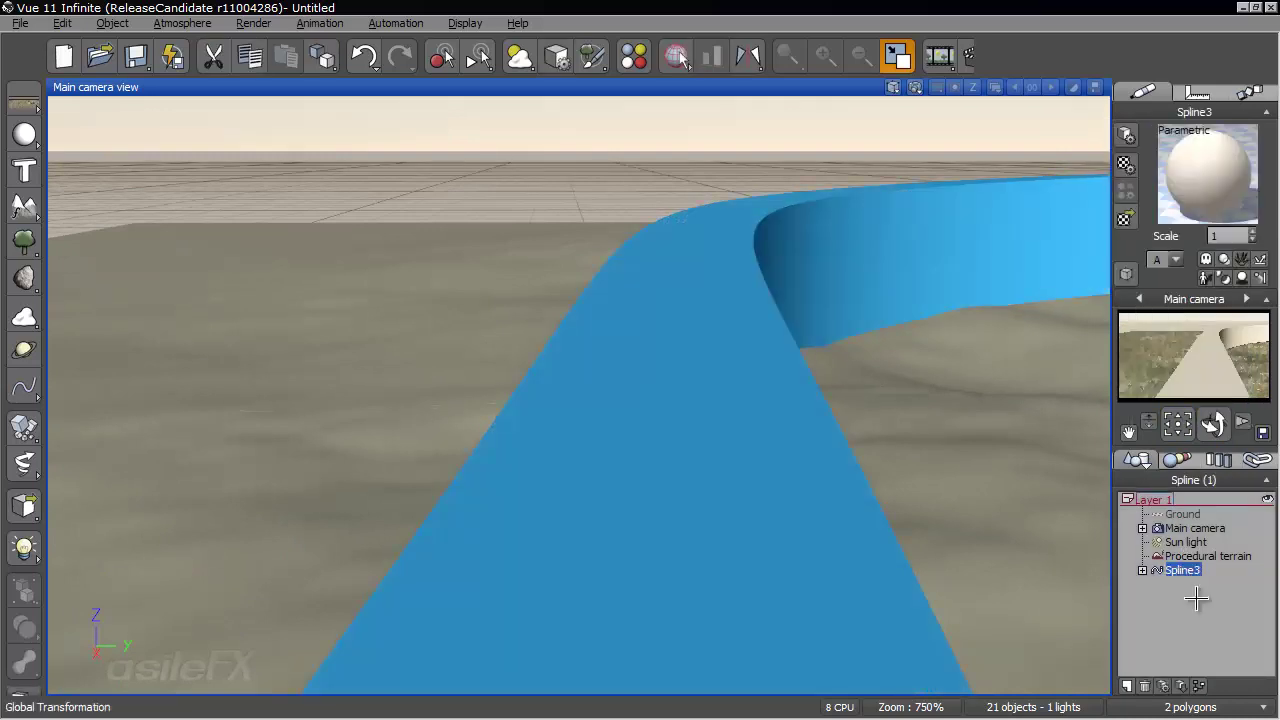
key("ctrl+d")
double_click(1178, 583)
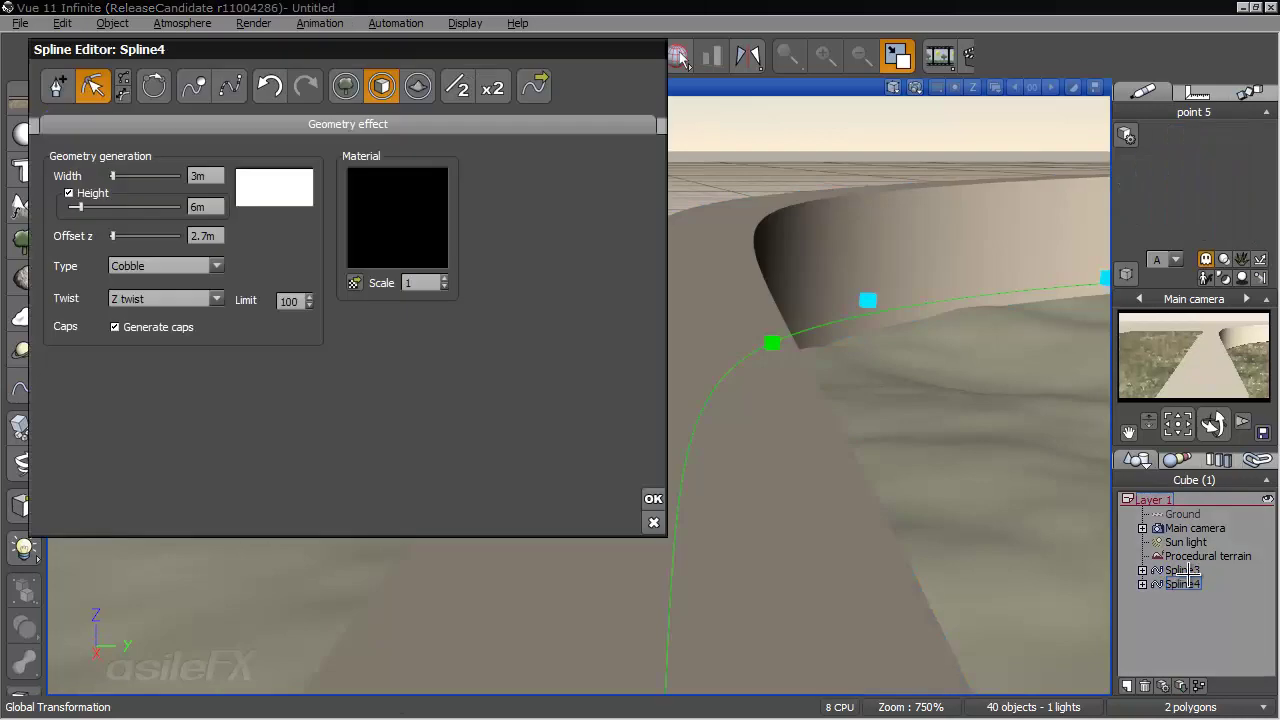
left_click(217, 265)
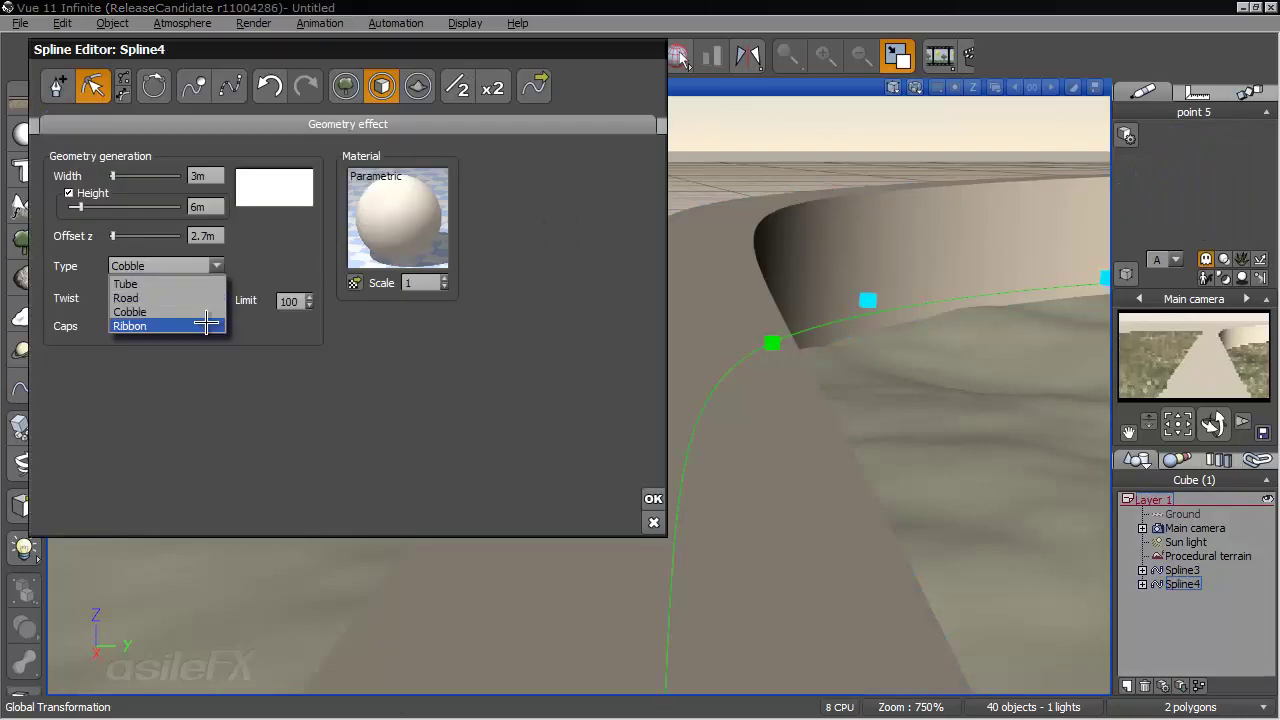
left_click(200, 323)
left_click(86, 193)
- Try a Z offset of 6 m for the ribbon copy, settle on 5.7 m, and accept the spline settings
double_click(219, 237)
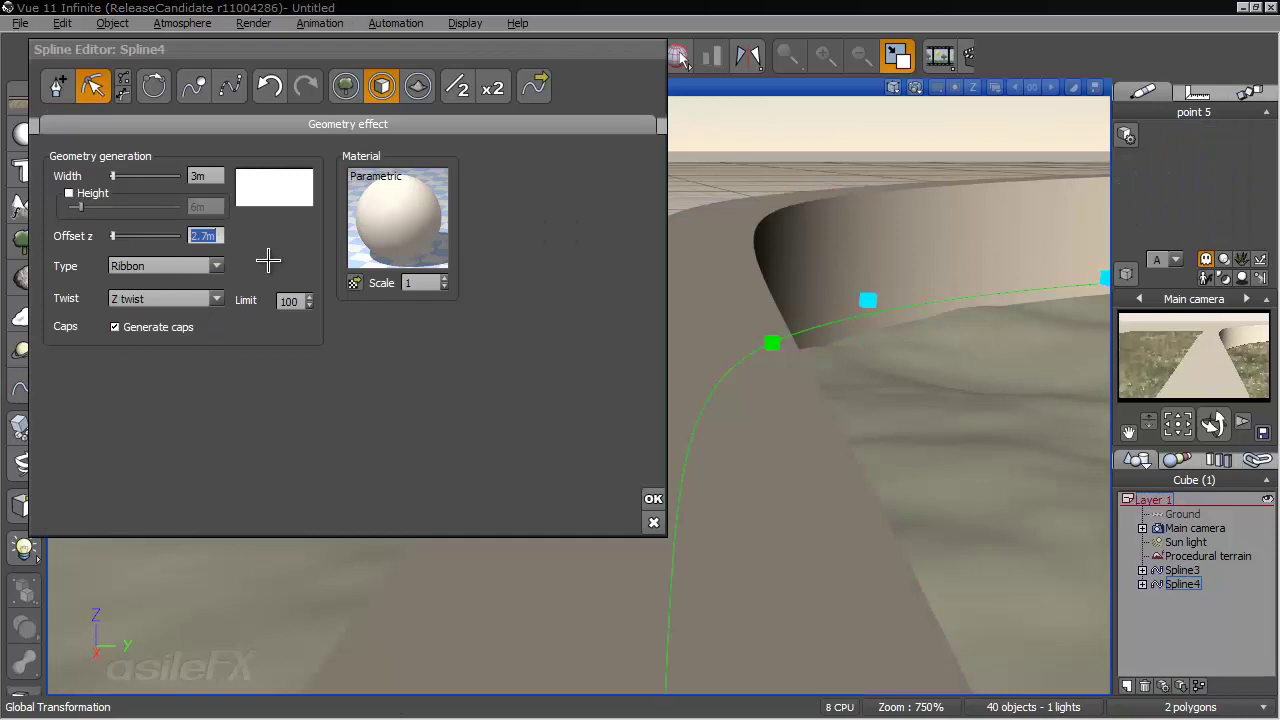
type("6")
key("Return")
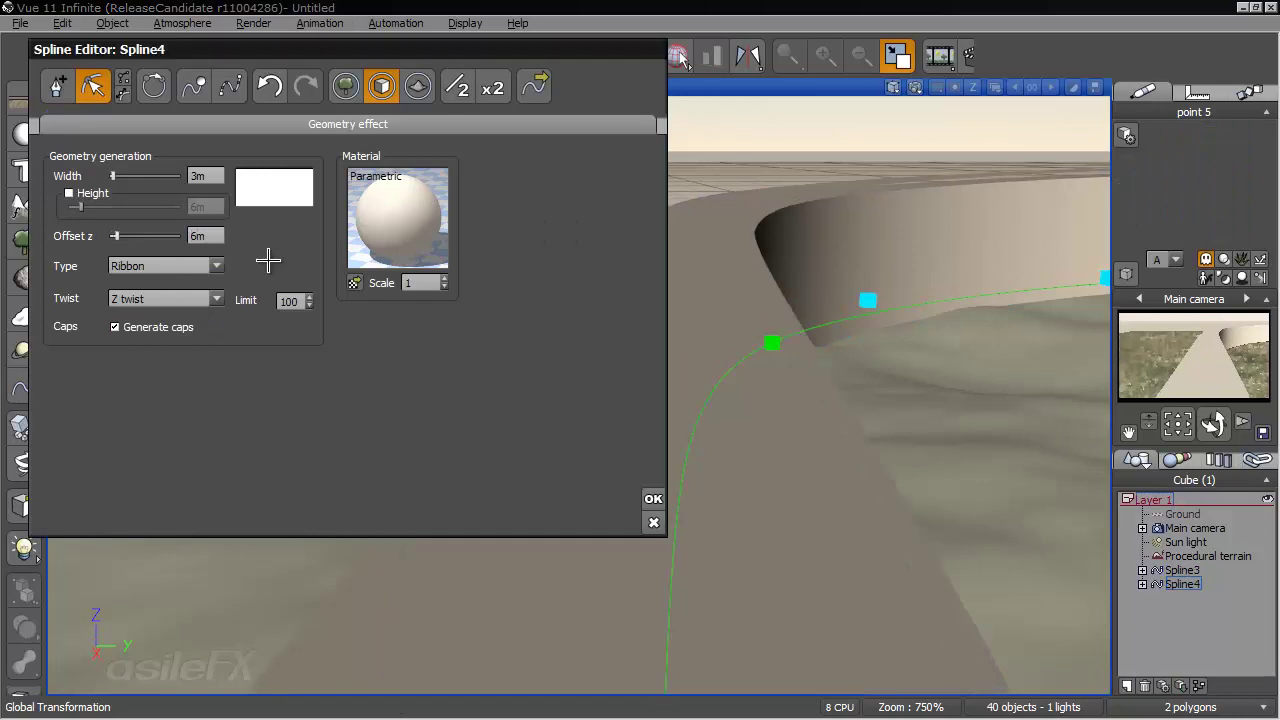
double_click(214, 235)
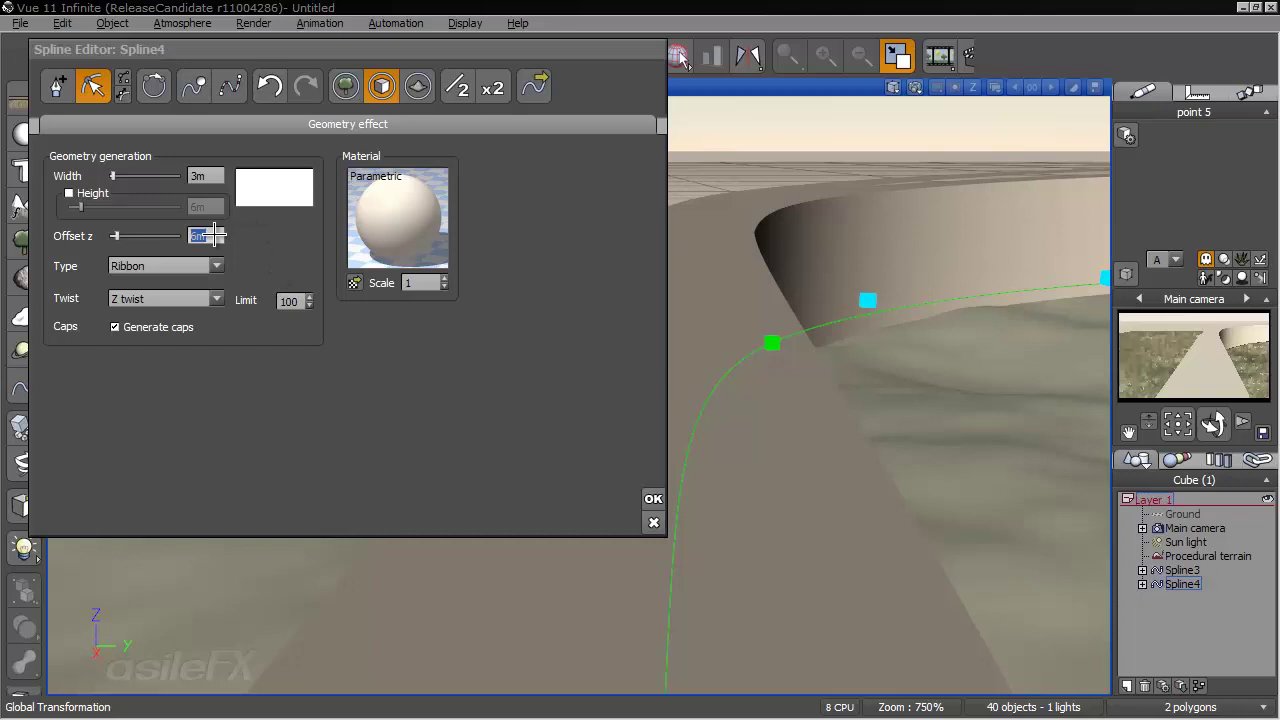
type("5.7")
key("Return")
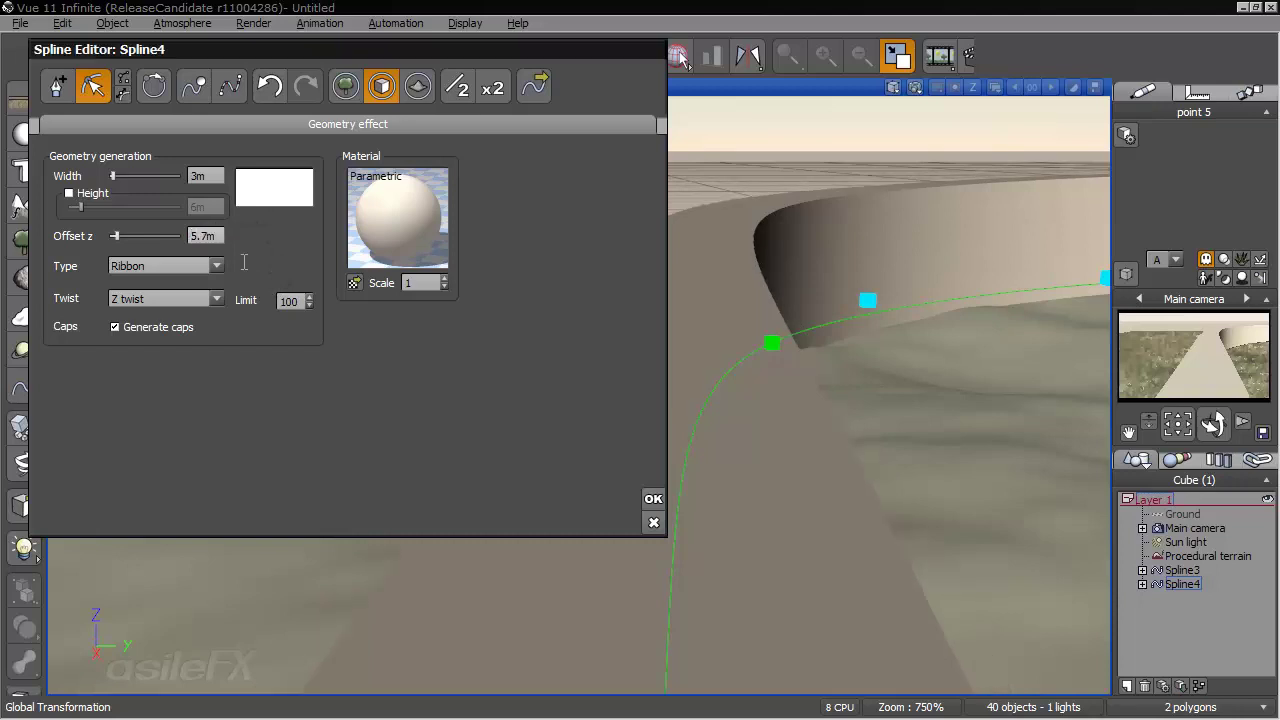
left_click(653, 497)
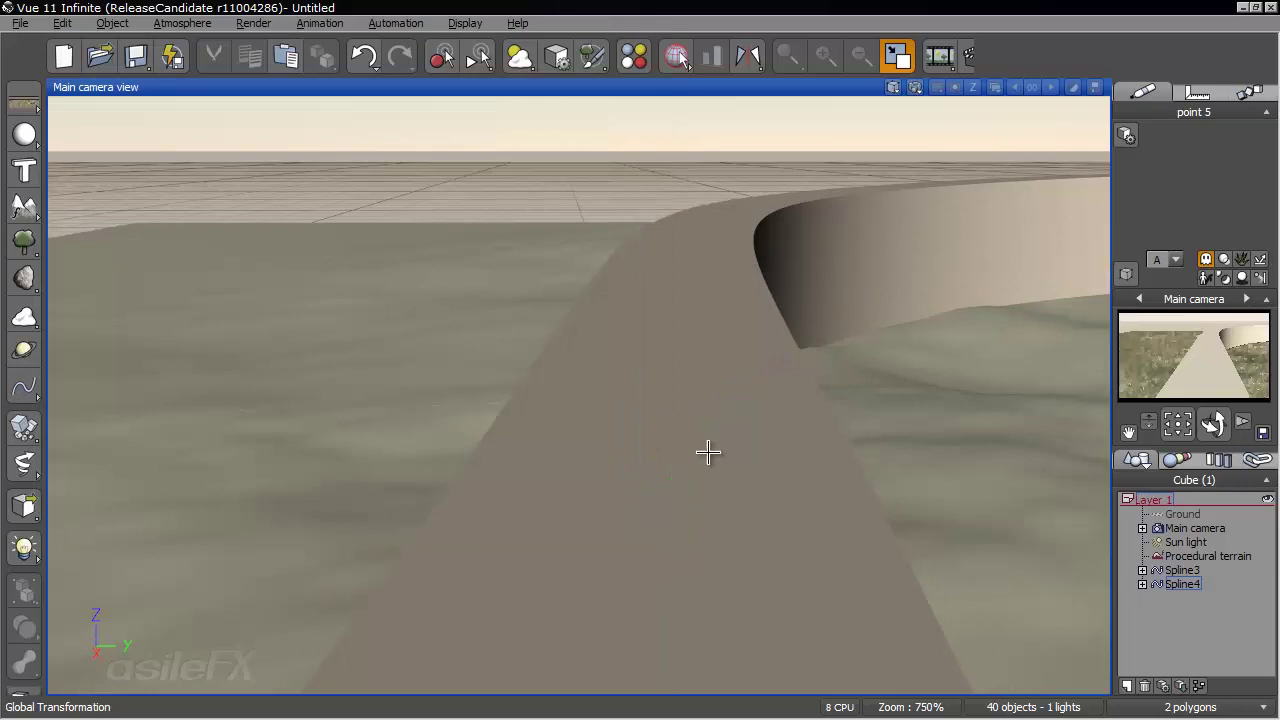
- Edit the ribbon spline's material and switch its coloring to a mapped picture using wall_top_D4-mid.png
right_click_drag(854, 265, 750, 280)
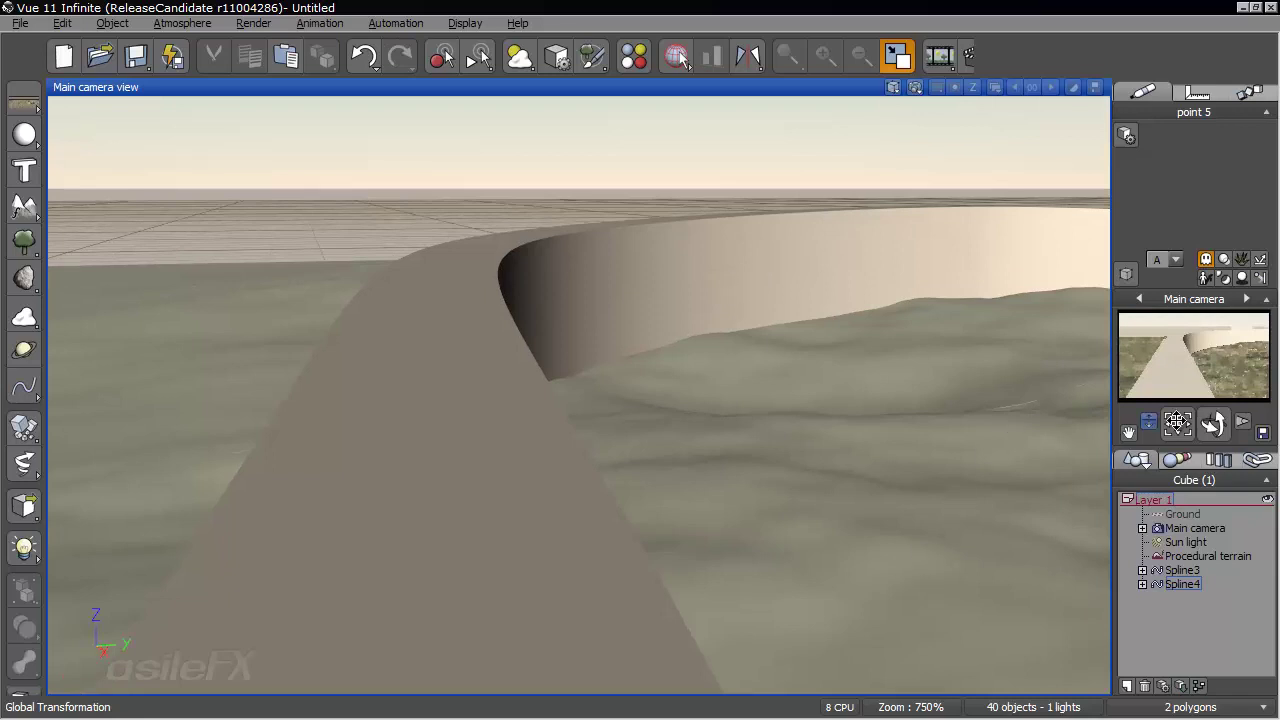
left_click_drag(1214, 424, 1185, 424)
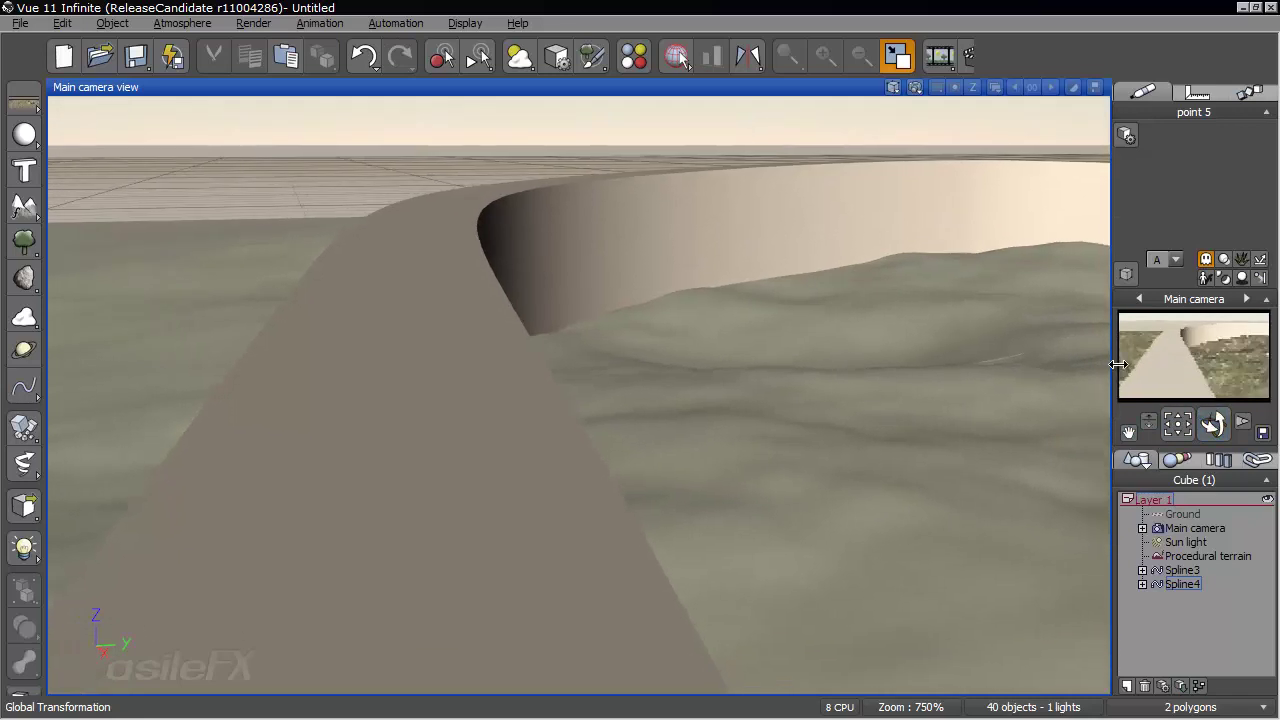
left_click(1184, 584)
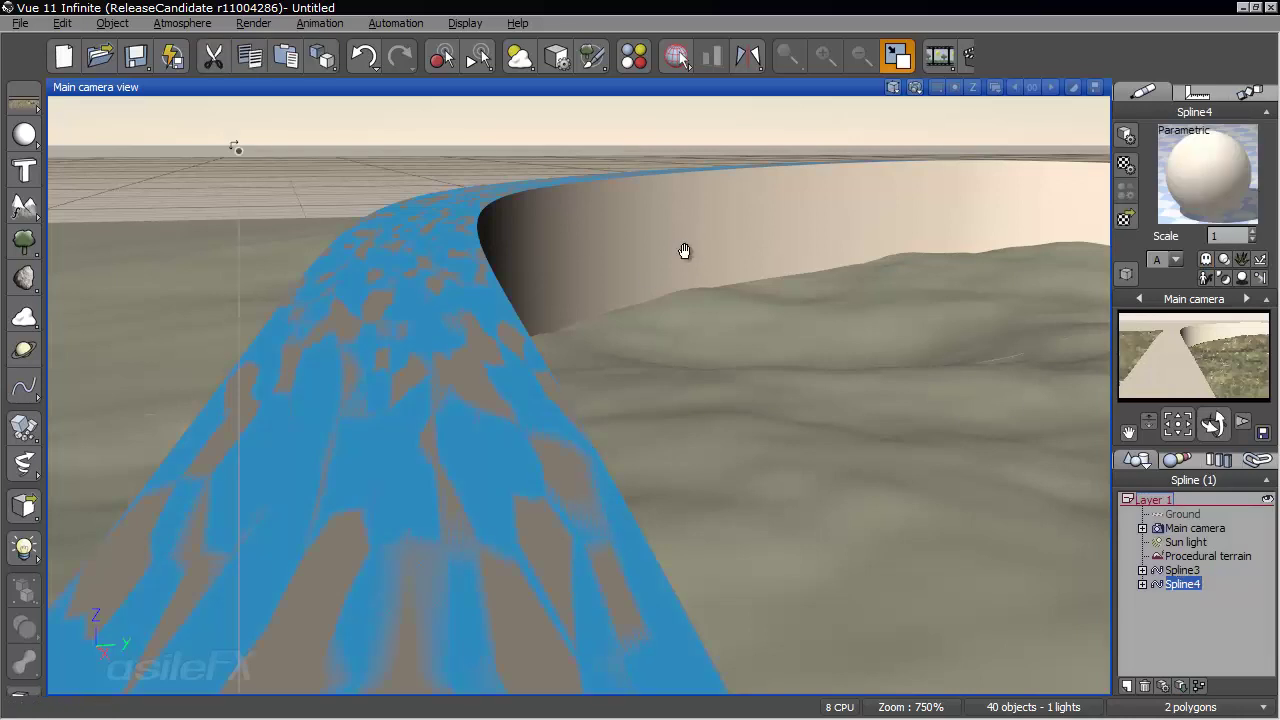
mouse_move(680, 265)
right_mouse_down()
mouse_move(680, 242)
mouse_move(678, 260)
right_mouse_up()
left_click_drag(1214, 424, 873, 409)
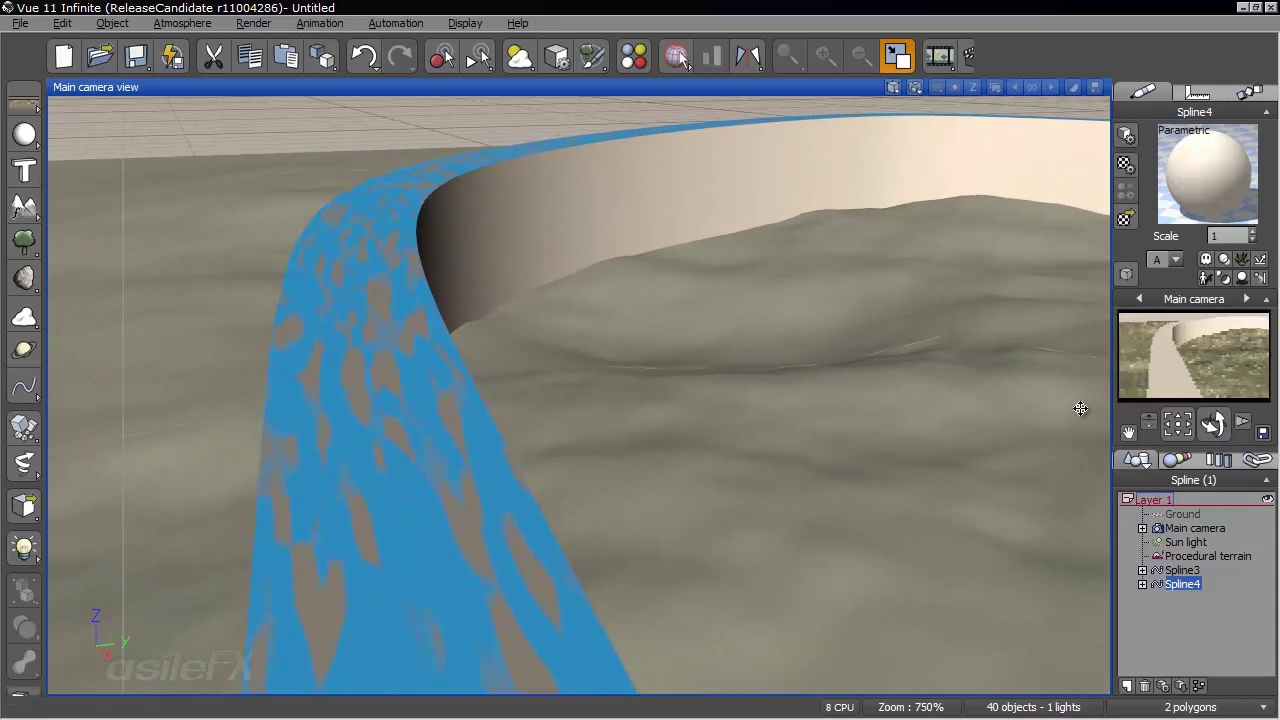
right_click(1193, 166)
left_click(1108, 171)
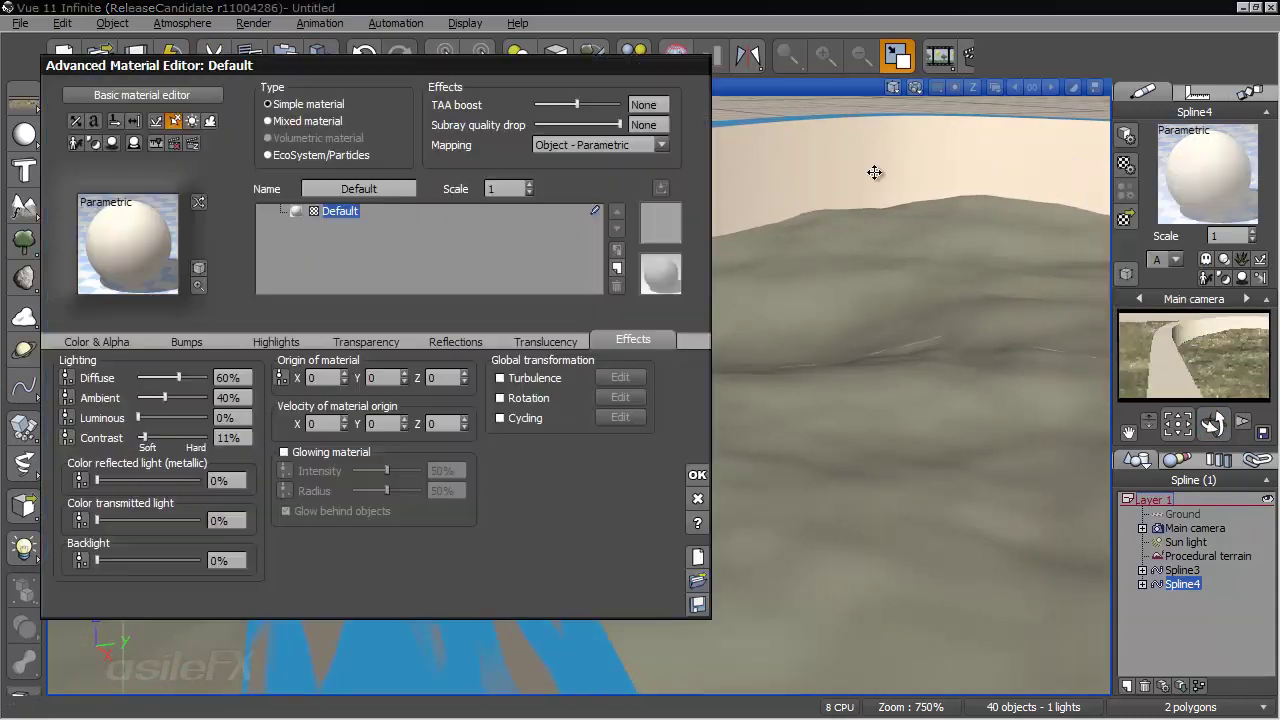
left_click(124, 341)
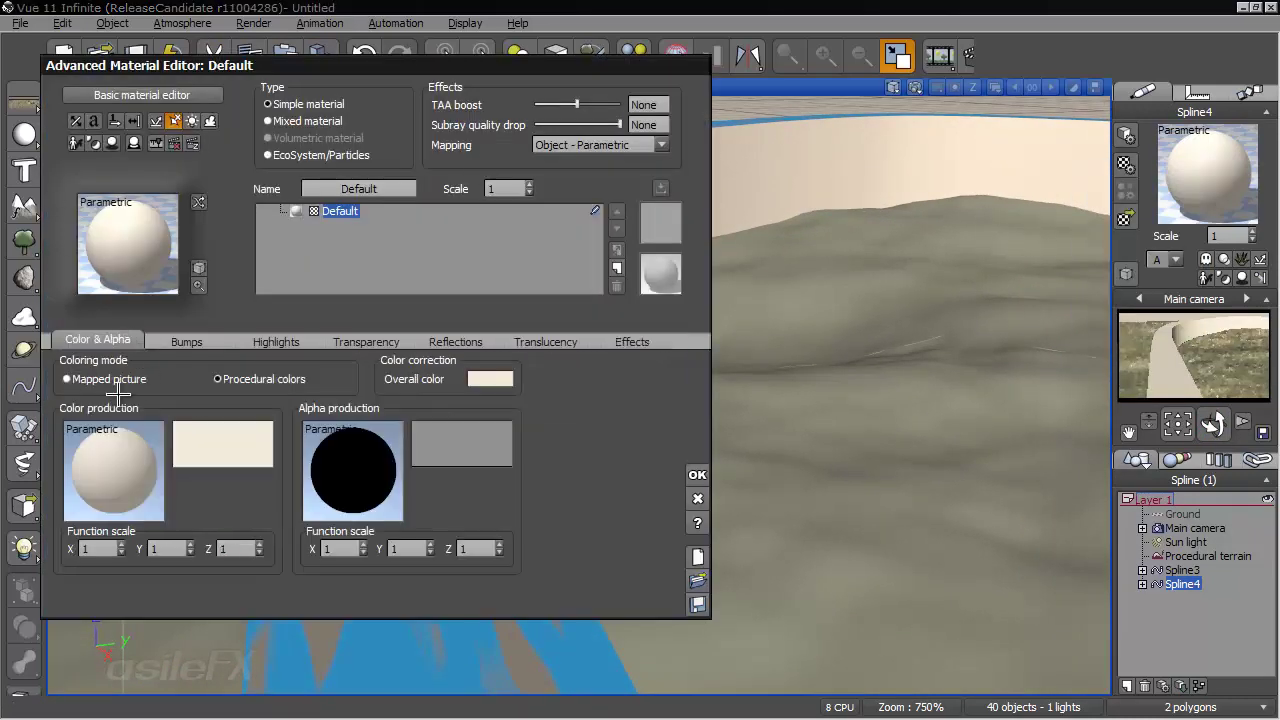
left_click(134, 379)
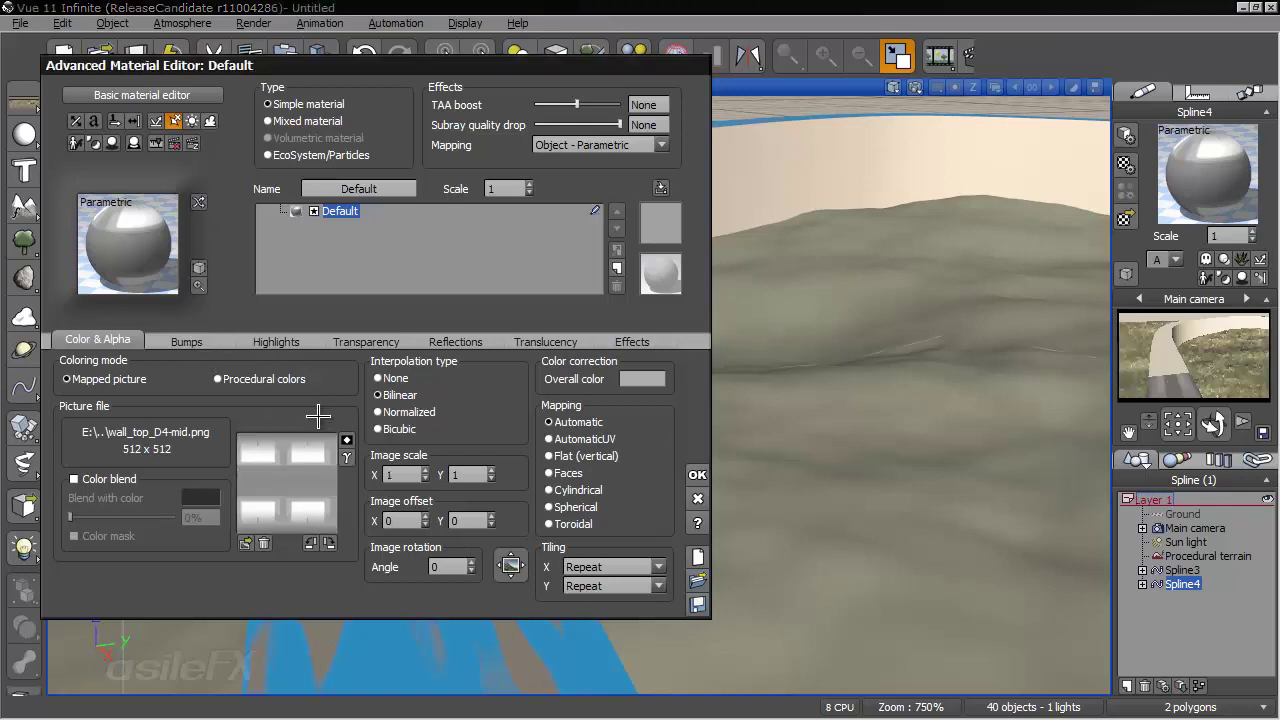
- Accept the ribbon material, set the ribbon spline's Z offset to 6 m, and accept the spline settings
left_click(697, 475)
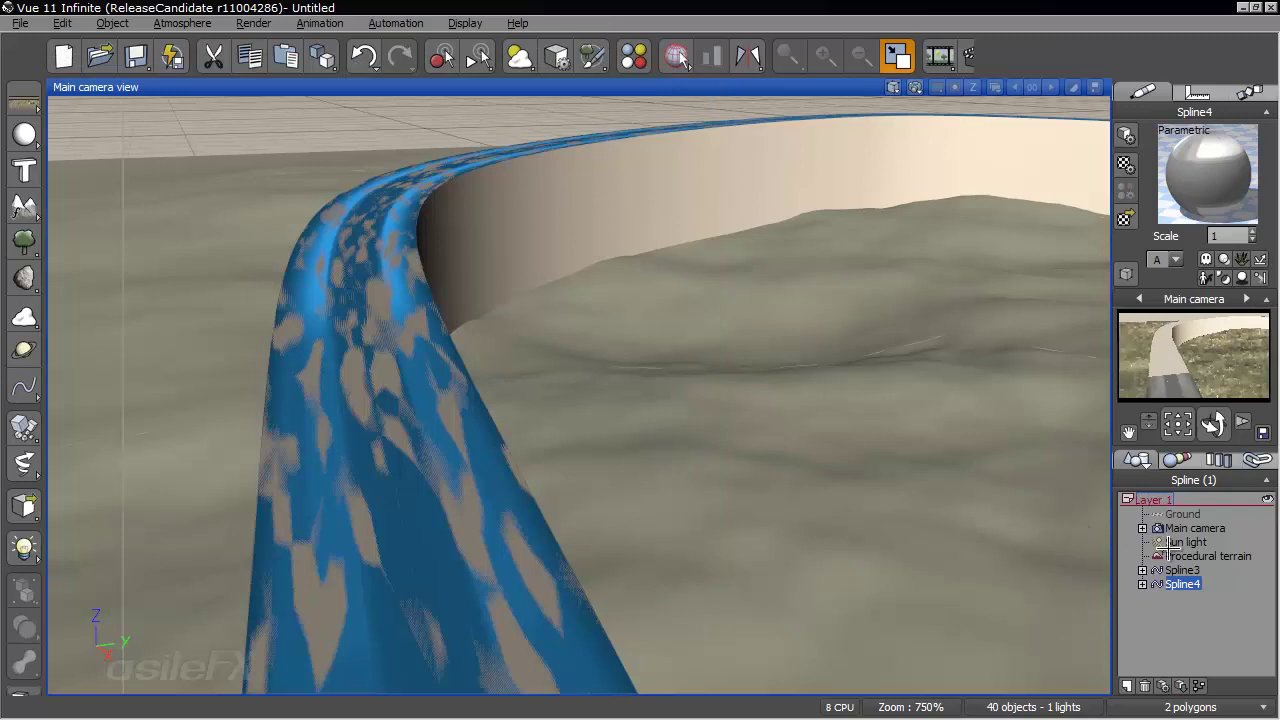
left_click(1182, 592)
double_click(1182, 586)
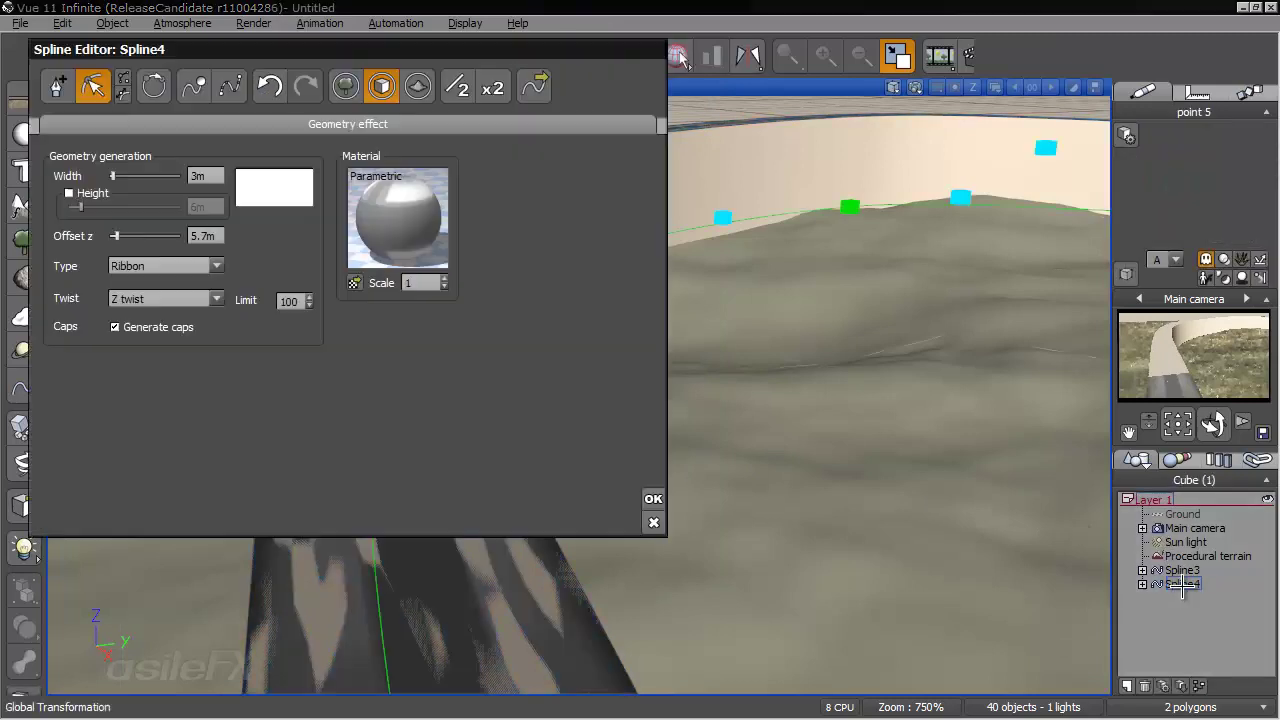
left_click(205, 235)
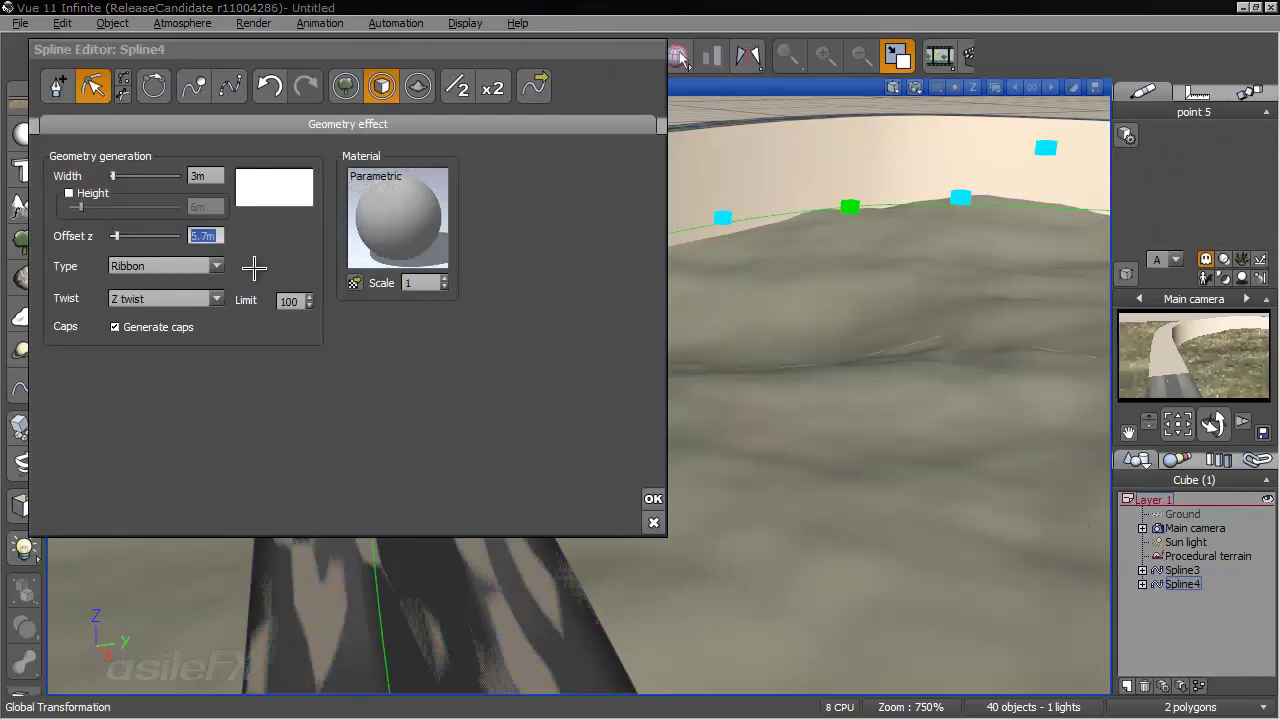
type("6")
key("Return")
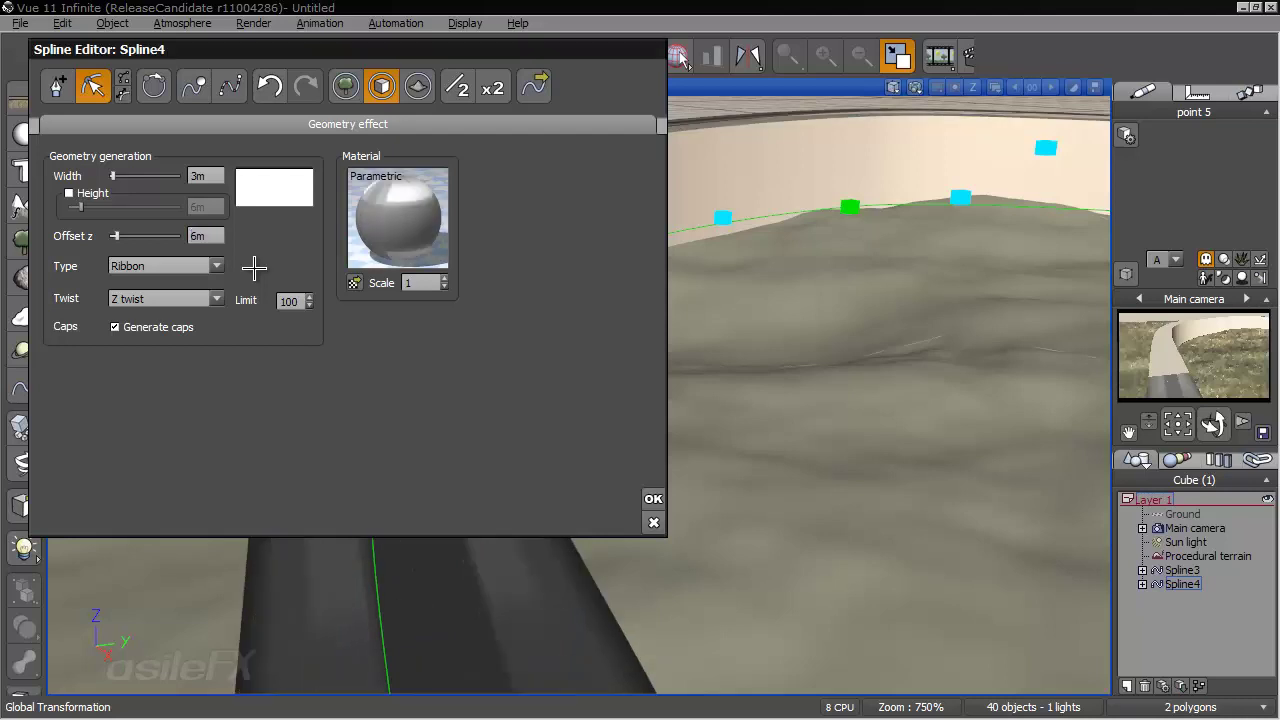
left_click(654, 497)
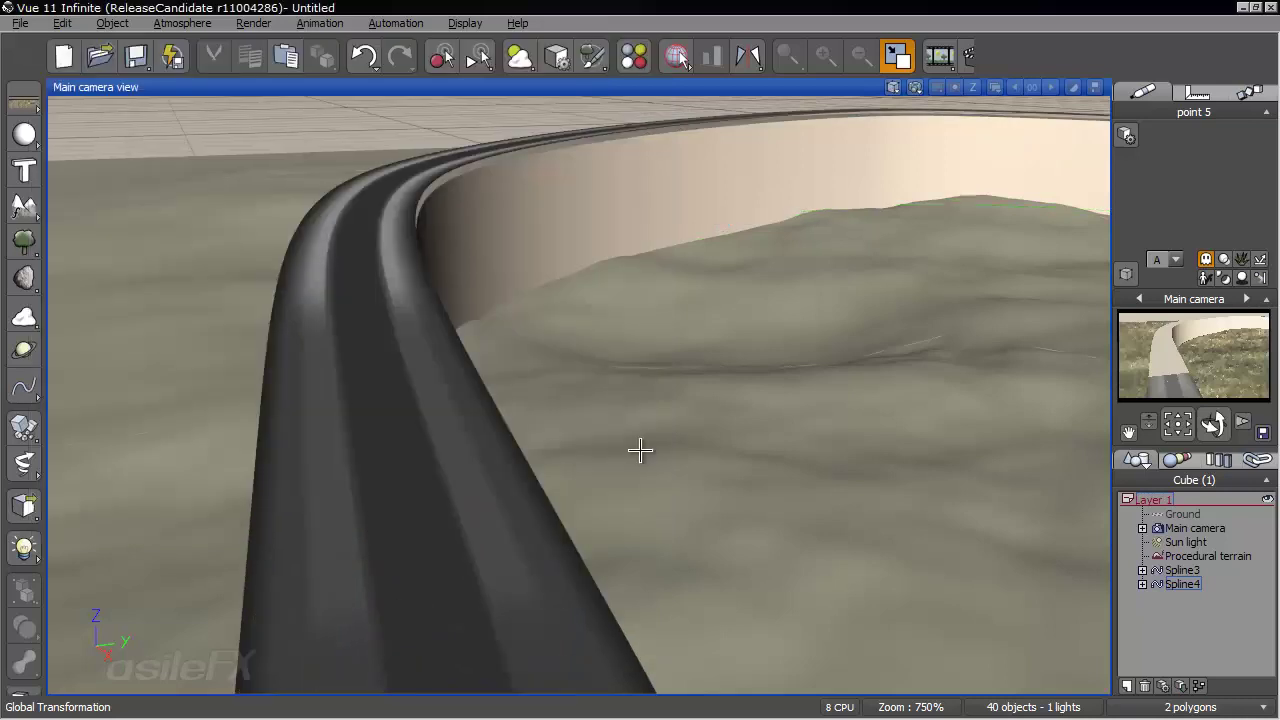
- Examine how the ribbon sits on top of the wall along its bends and at its near end
scroll(657, 286, "up", 2)
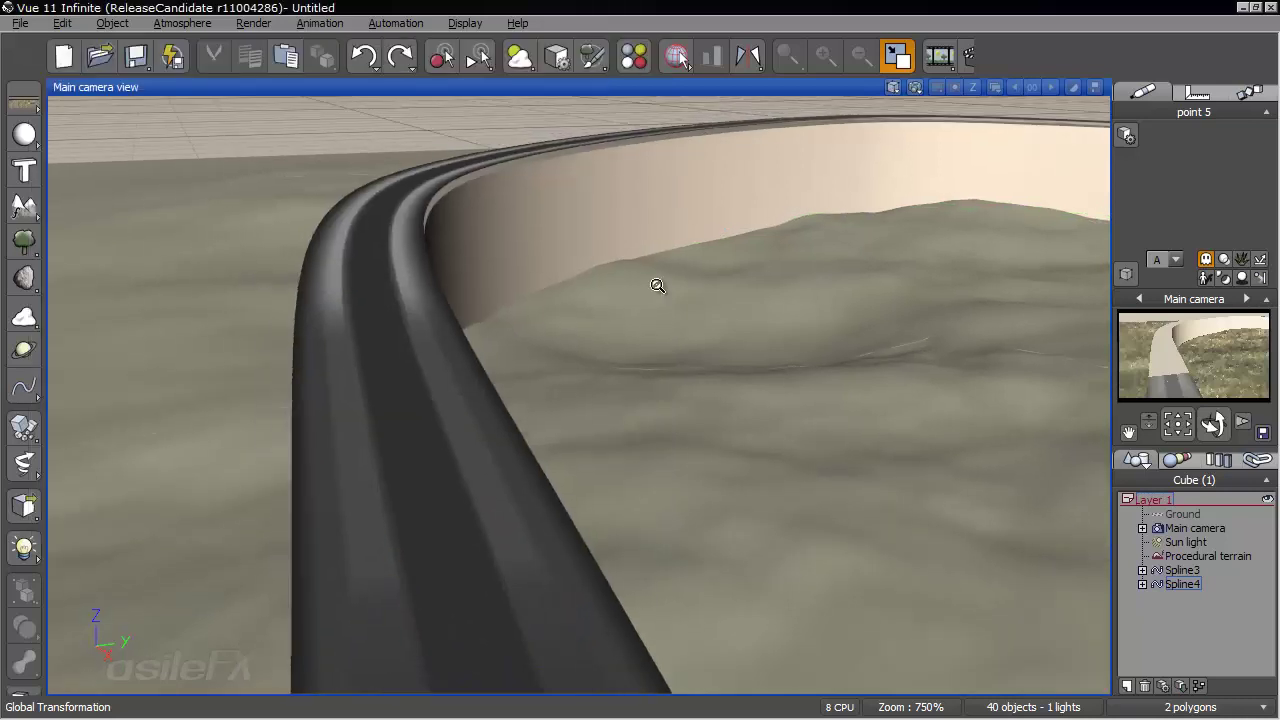
scroll(657, 285, "down", 4)
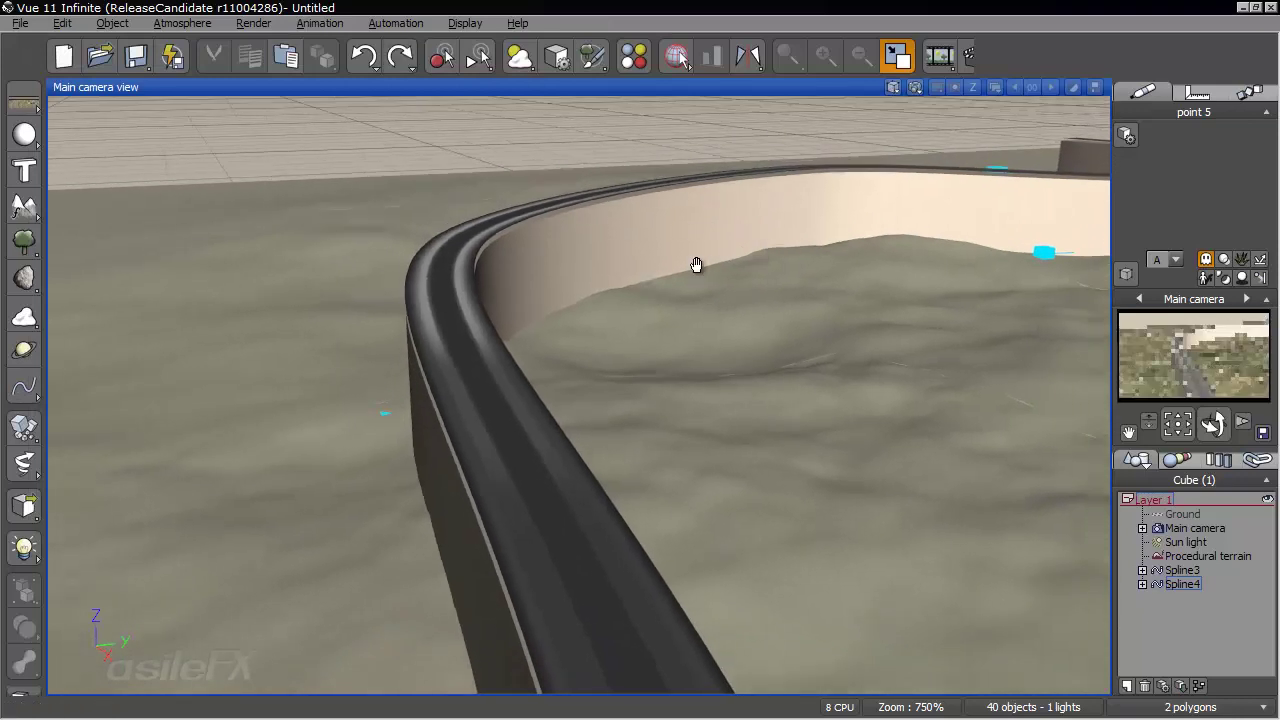
right_click_drag(696, 264, 860, 251)
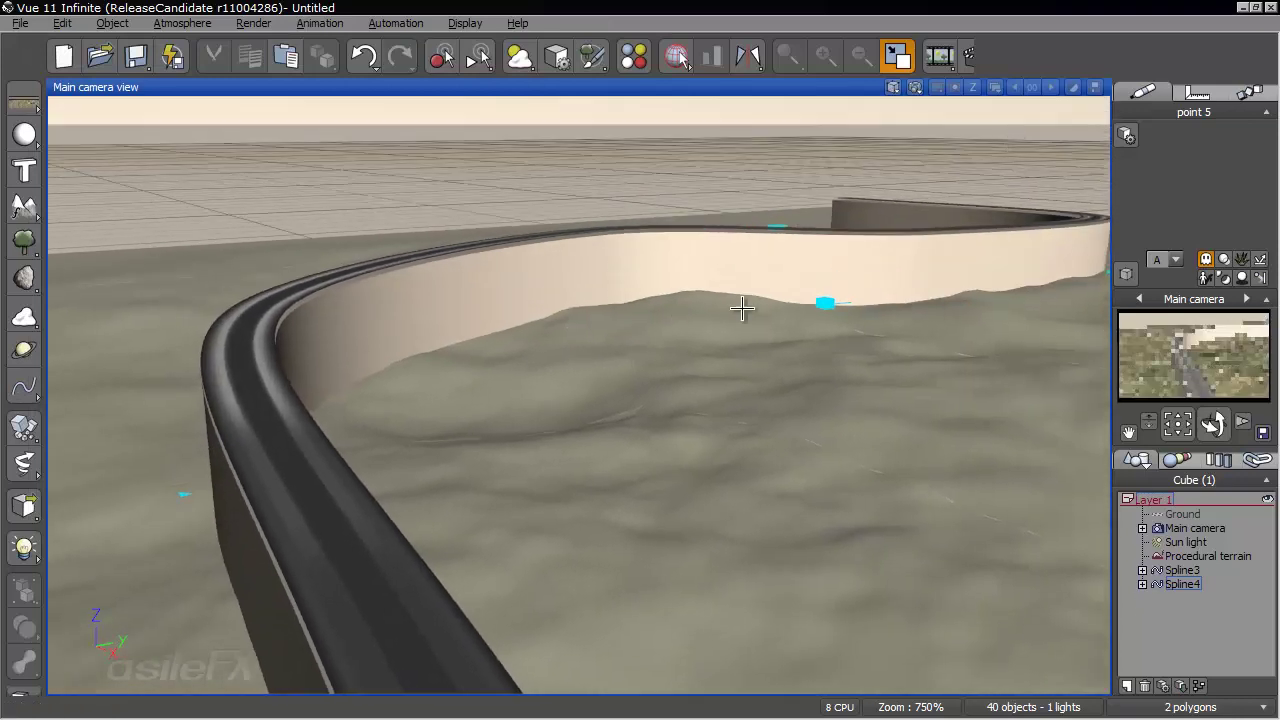
left_click_drag(1206, 416, 1206, 480)
right_click_drag(886, 337, 769, 274)
scroll(746, 260, "down", 5)
scroll(747, 260, "up", 3)
scroll(747, 260, "up", 1)
right_click_drag(763, 194, 722, 280)
scroll(694, 226, "up", 1)
right_click_drag(676, 364, 678, 319)
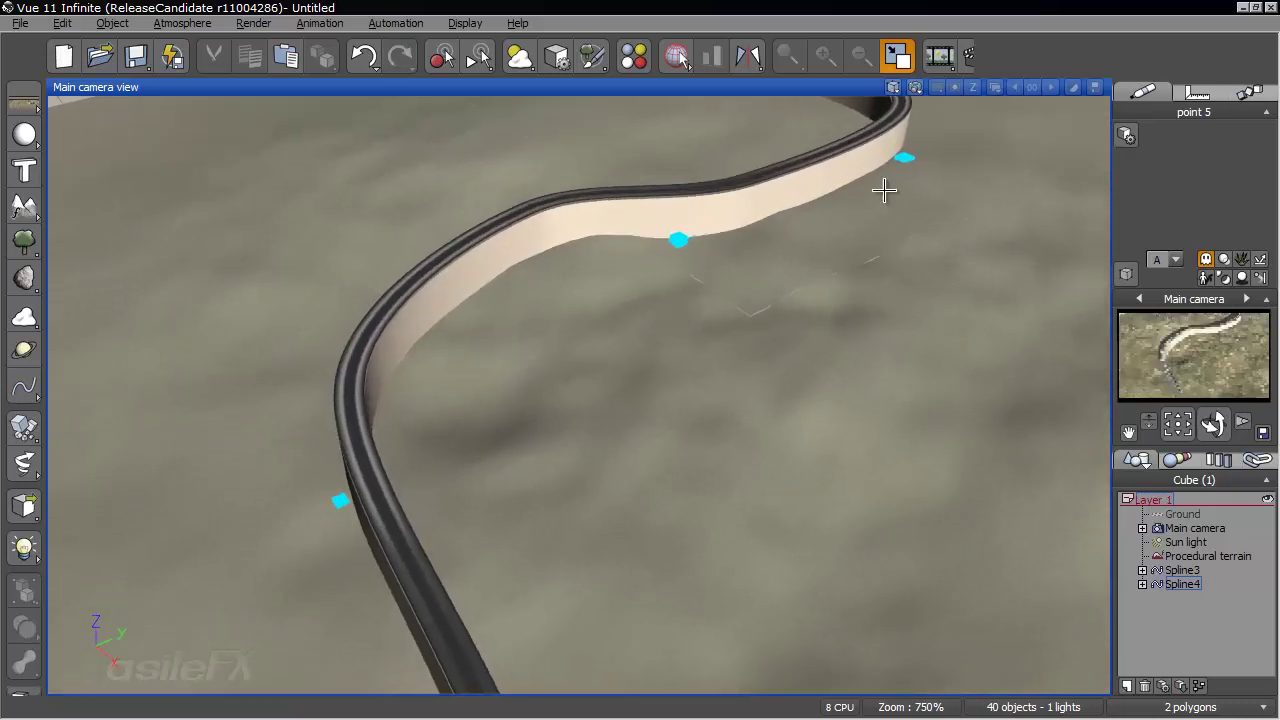
key("ctrl+z")
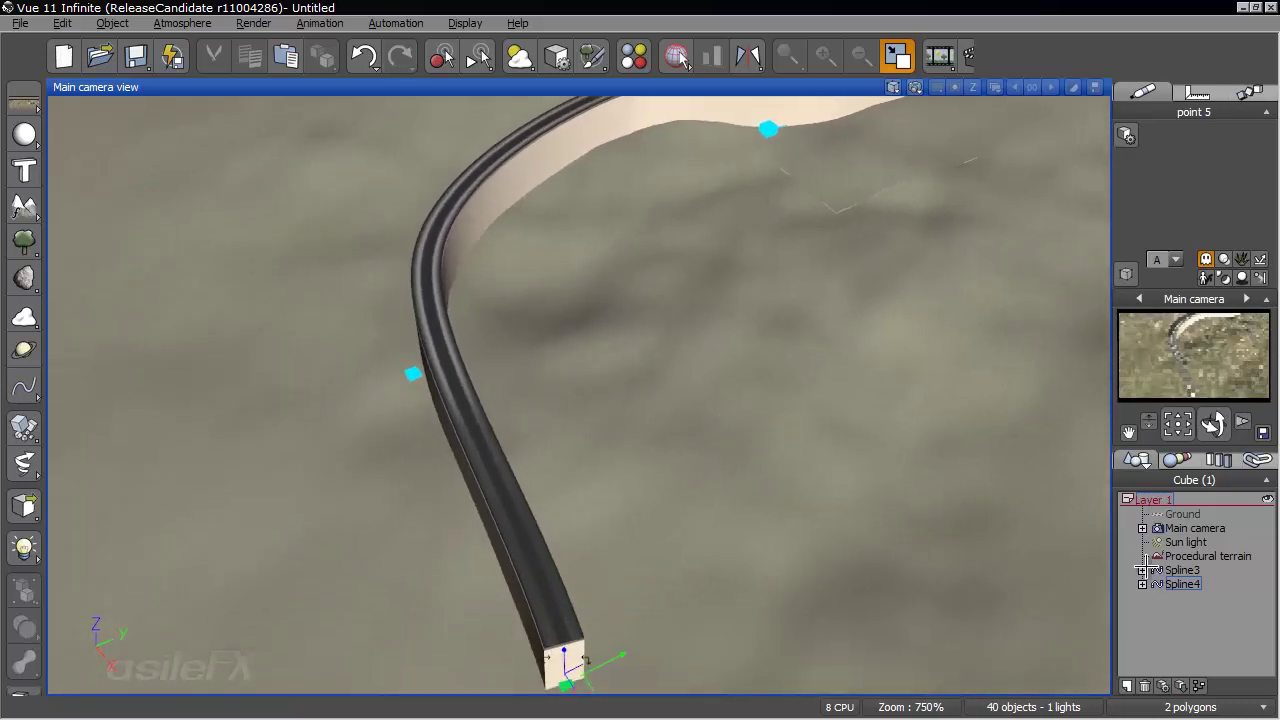
- Open the ribbon spline's material and edit the function graph of its mapped wall-top picture
left_click(1183, 584)
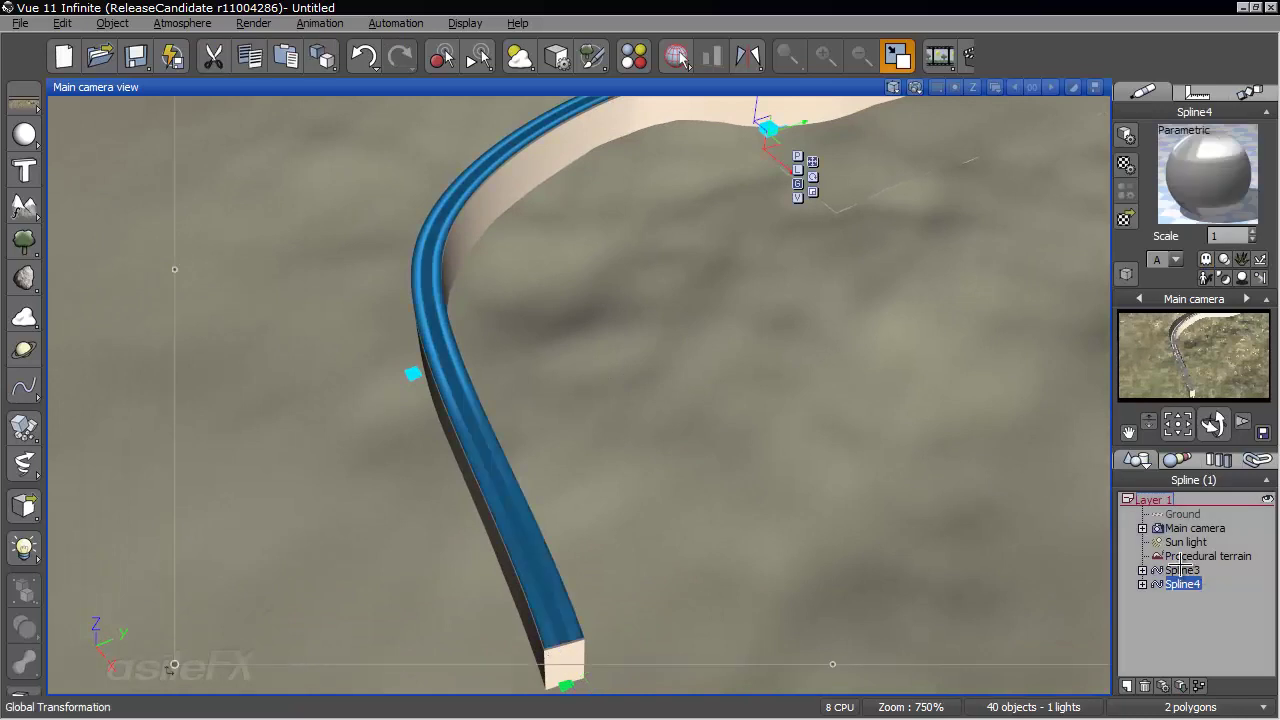
right_click(1165, 180)
left_click(1165, 184)
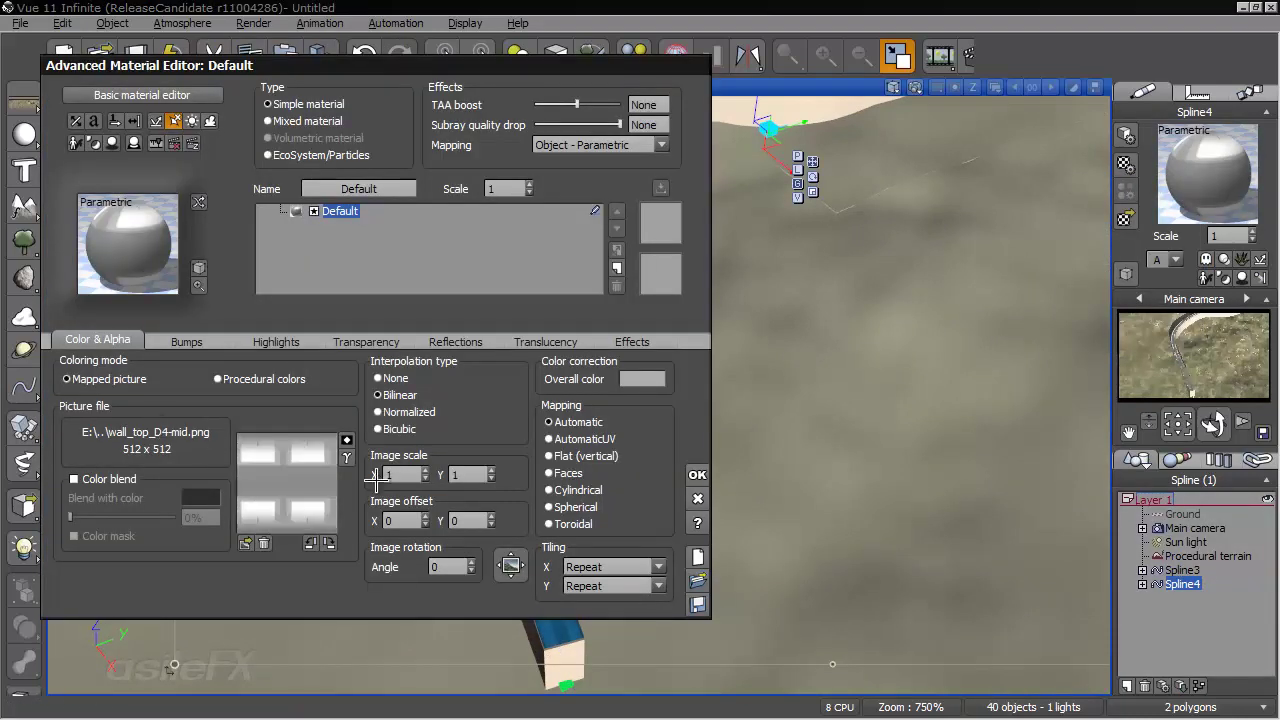
right_click(289, 480)
left_click(318, 489)
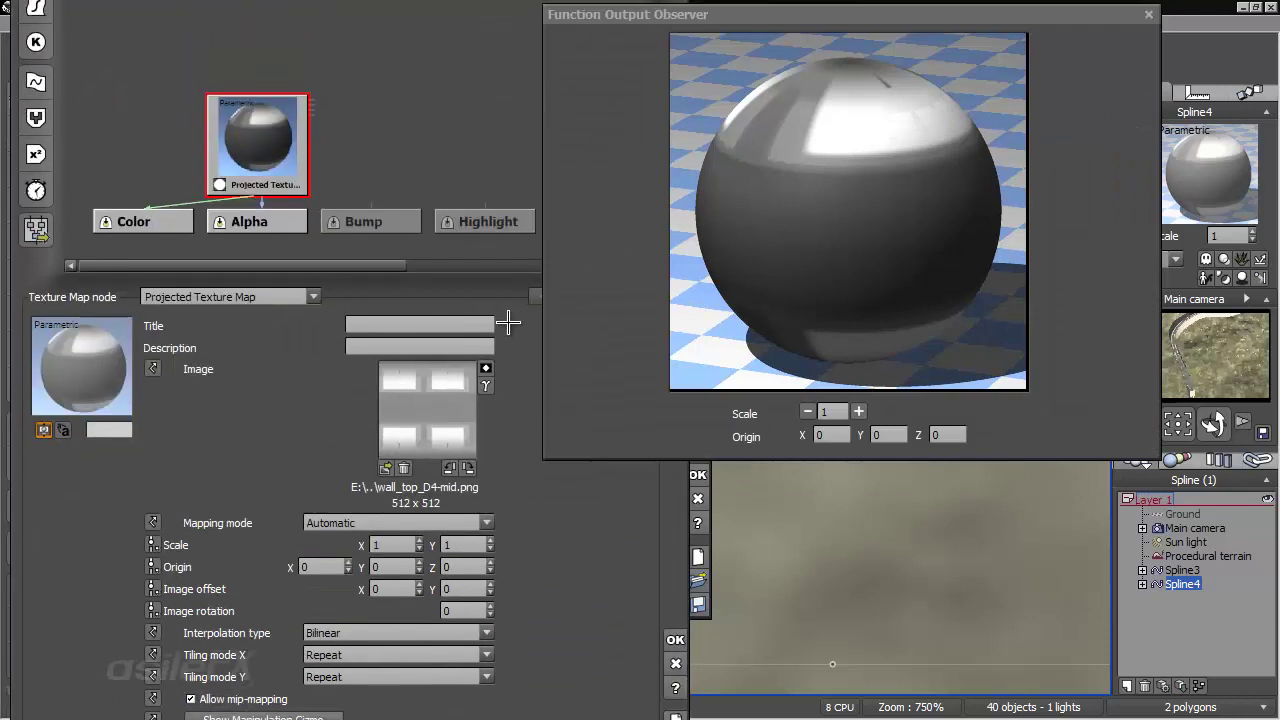
- Add a combiner node above the Projected Texture Map and set its type to Divide
left_click_drag(533, 334, 539, 450)
left_click(395, 100)
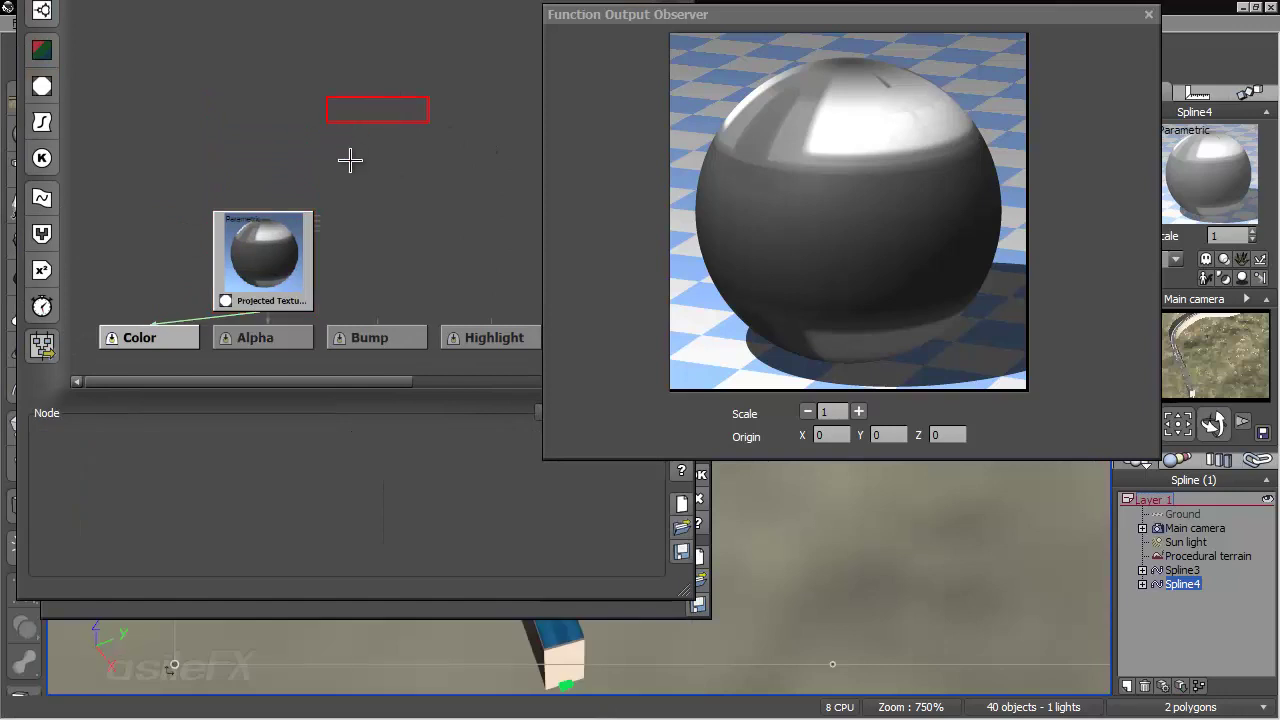
left_click(41, 233)
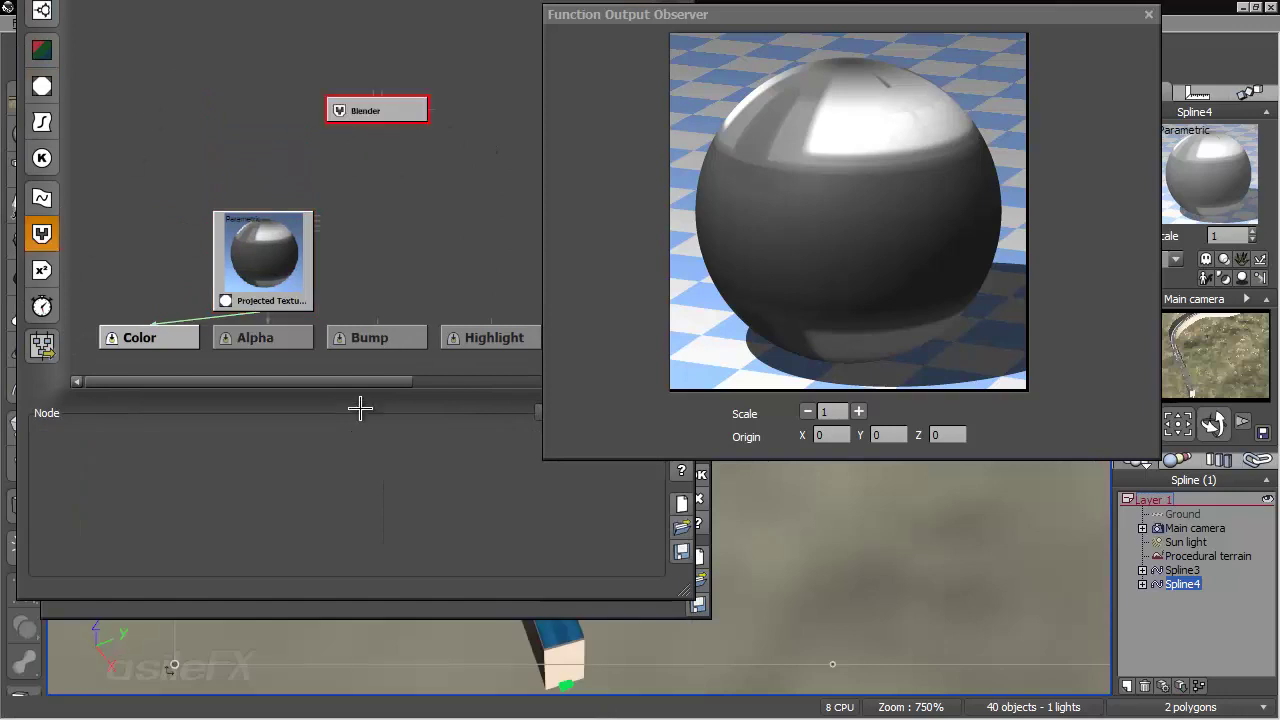
left_click(268, 413)
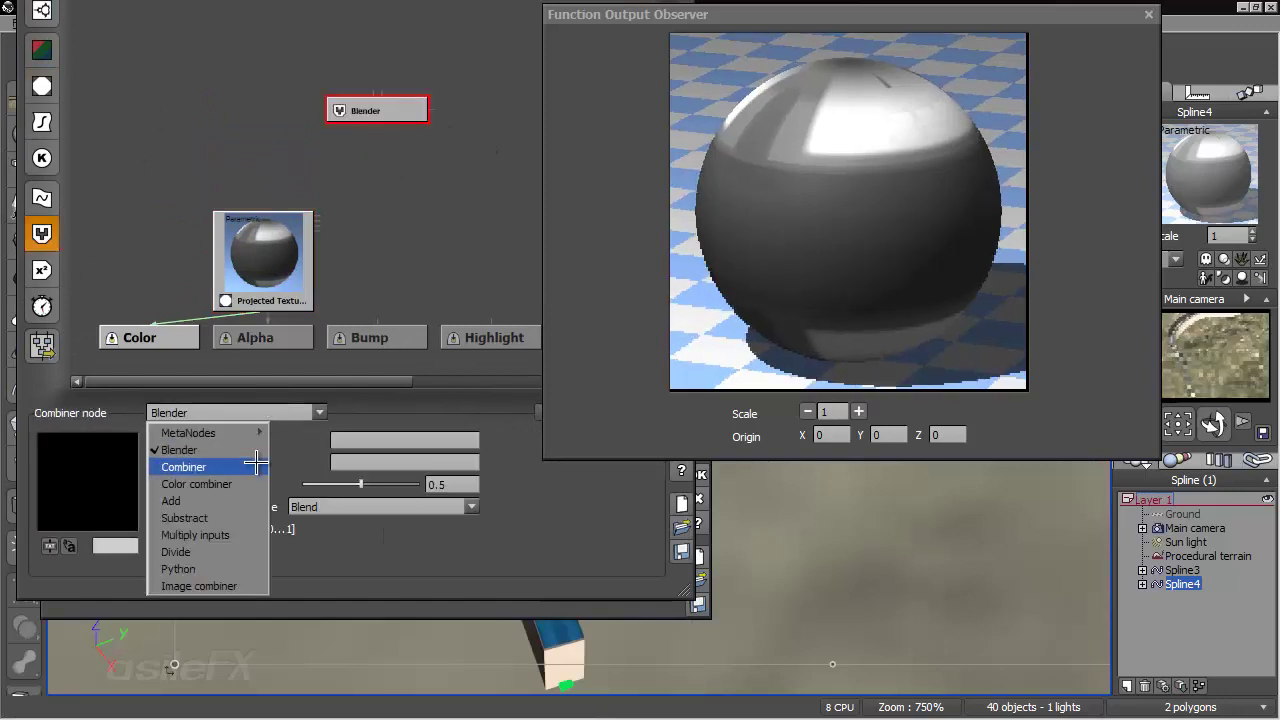
left_click(230, 551)
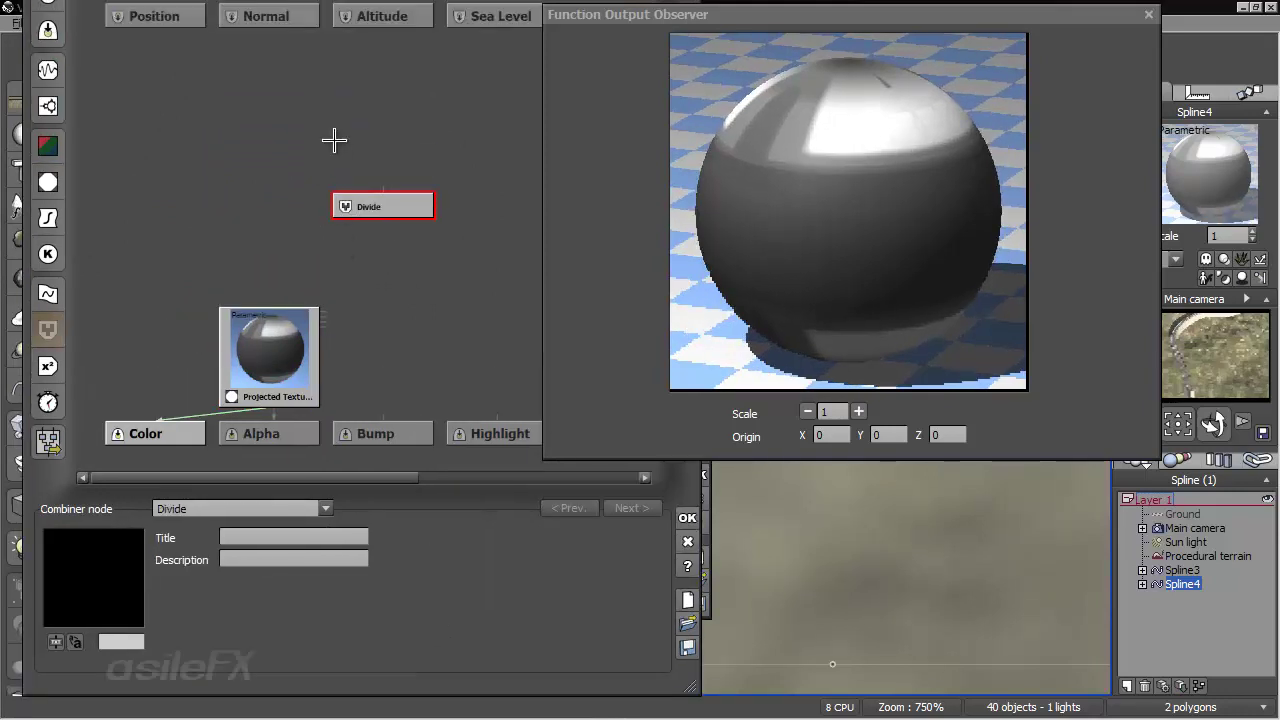
- Add a Constant Number node with value 1 and connect it to the Divide node's first input
left_click(334, 137)
left_click(47, 253)
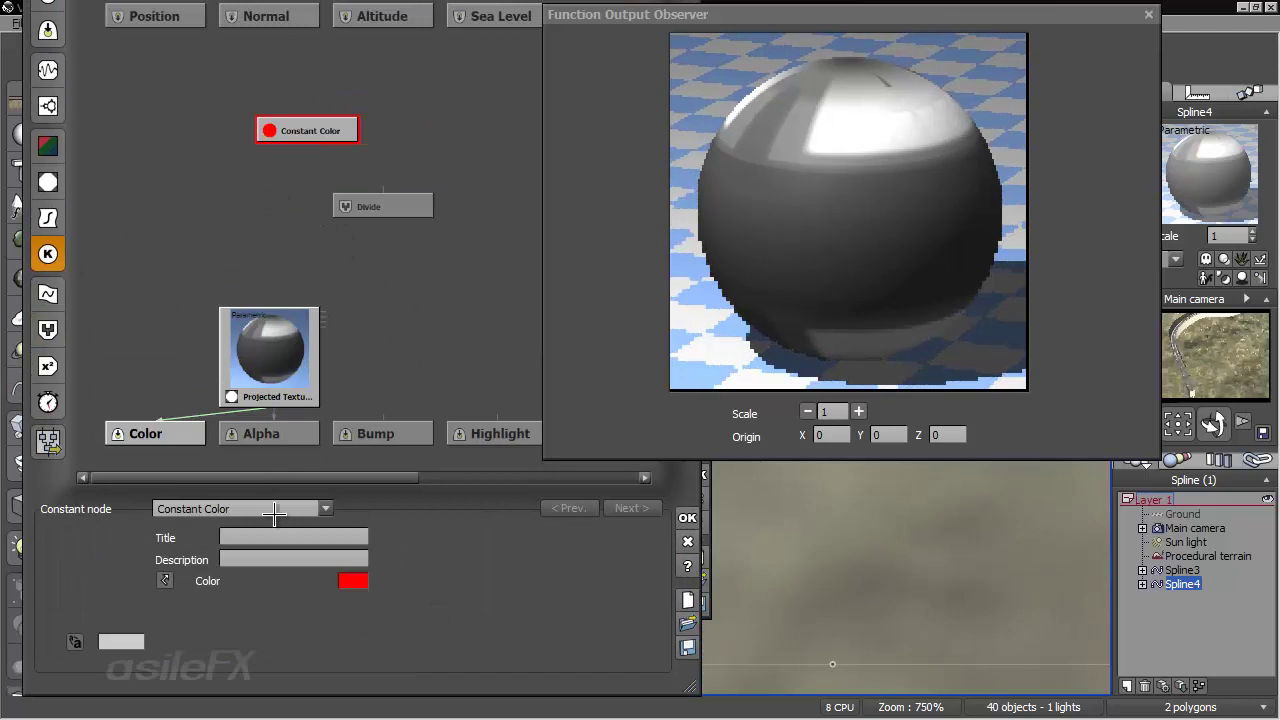
left_click(276, 507)
left_click(300, 580)
double_click(318, 580)
type("1")
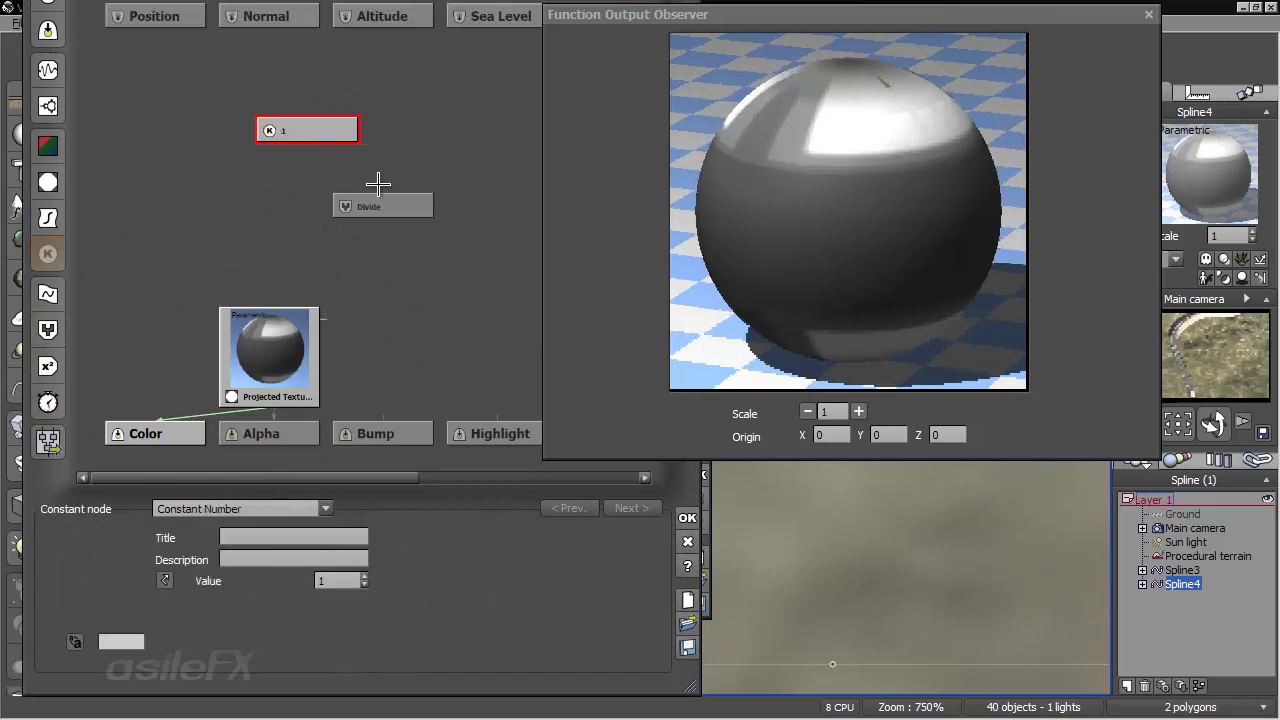
left_click_drag(382, 190, 328, 206)
- Add a second Constant Number node titled Tiles and connect it to the Divide node's other input
left_click(404, 150)
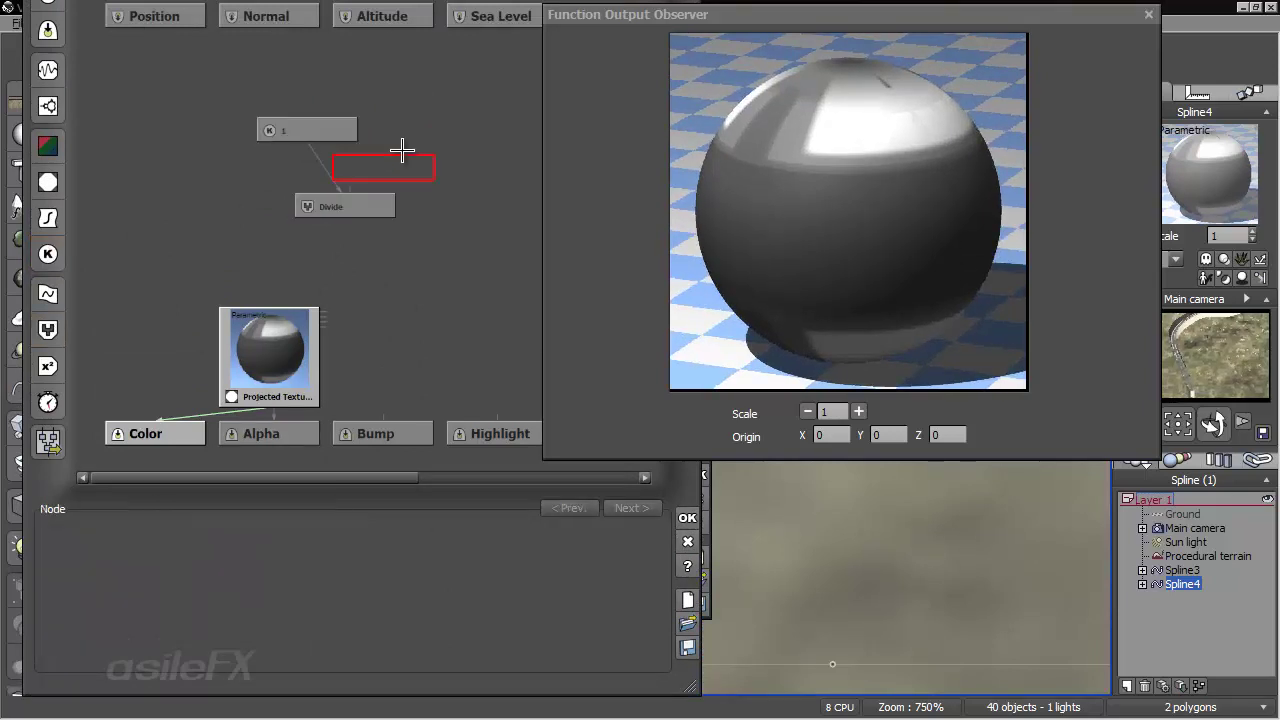
left_click(47, 254)
left_click_drag(406, 155, 451, 134)
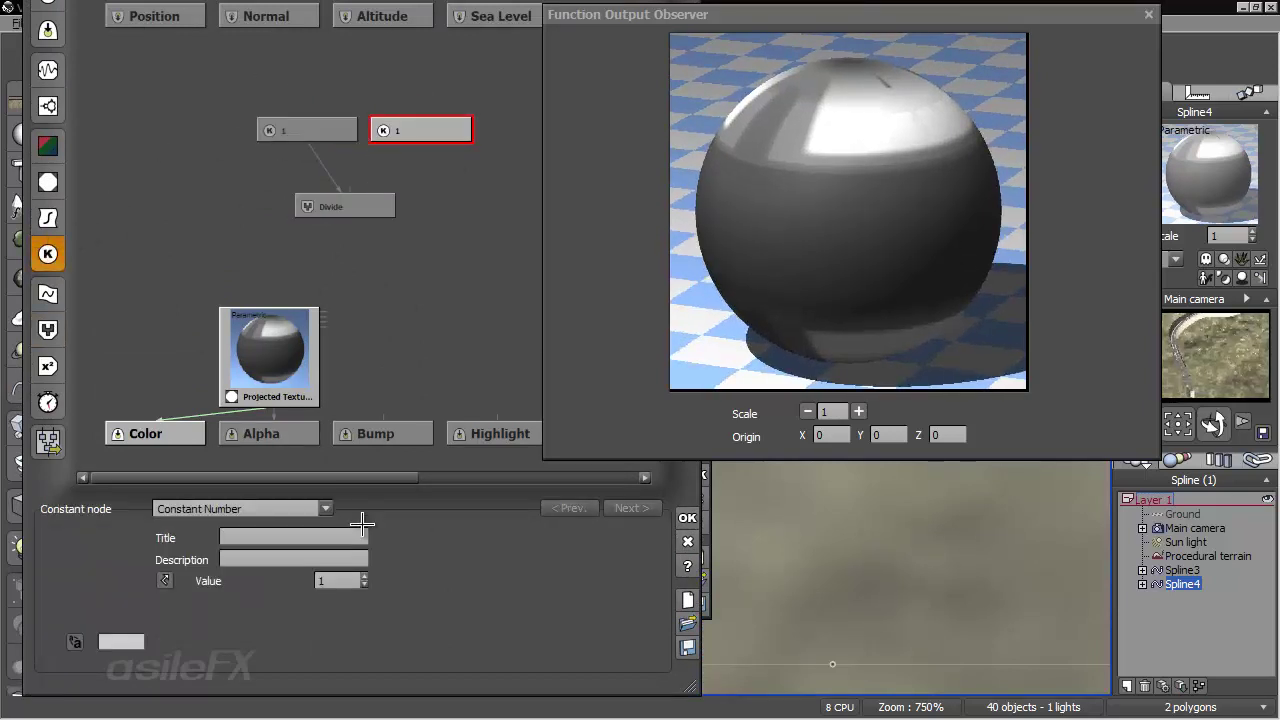
left_click(336, 536)
type("Tiles")
left_click(421, 170)
left_click_drag(336, 190, 414, 131)
- Add a Composer 2 vector operation node below Divide, fed by the Divide output, and shift it aside
left_click(384, 252)
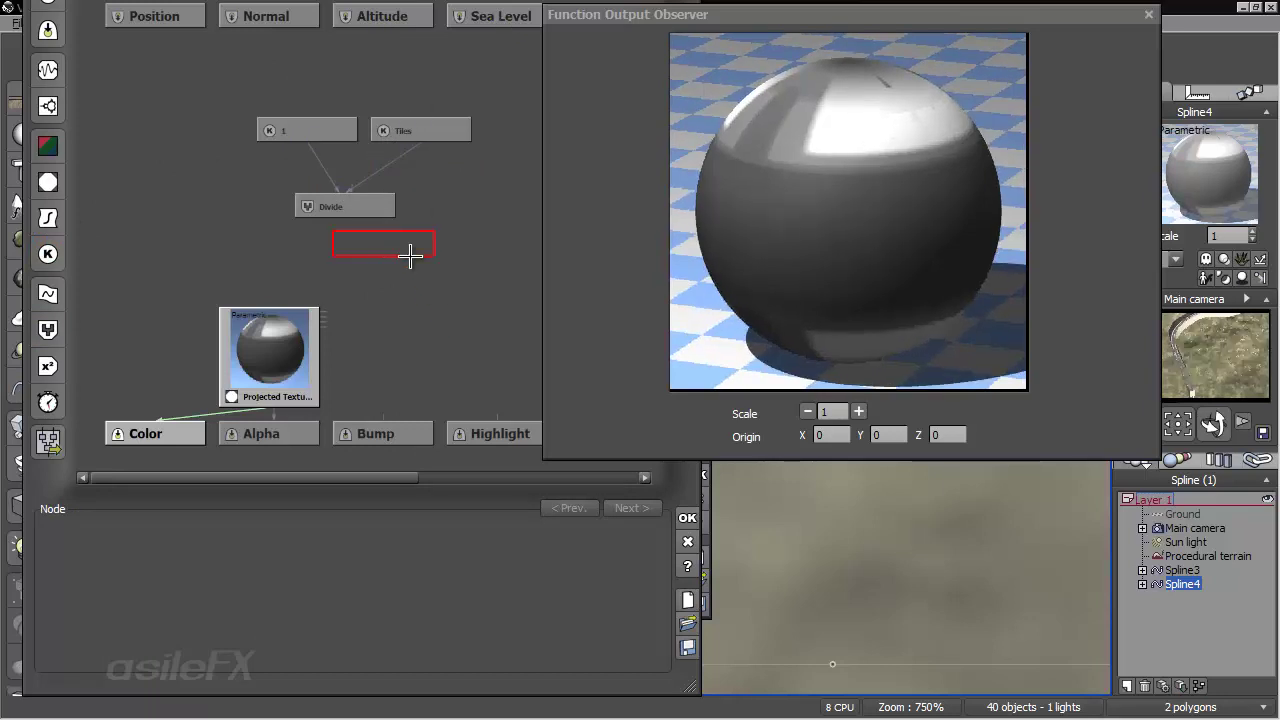
right_click(385, 245)
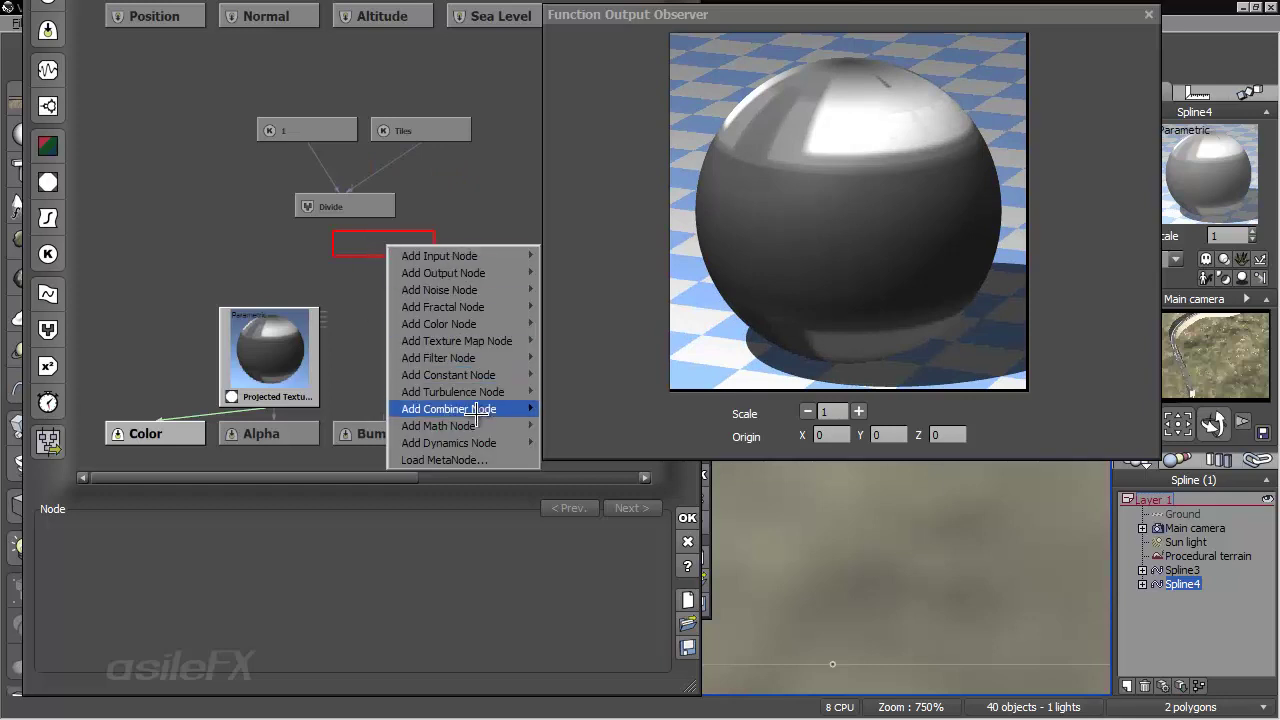
mouse_move(460, 426)
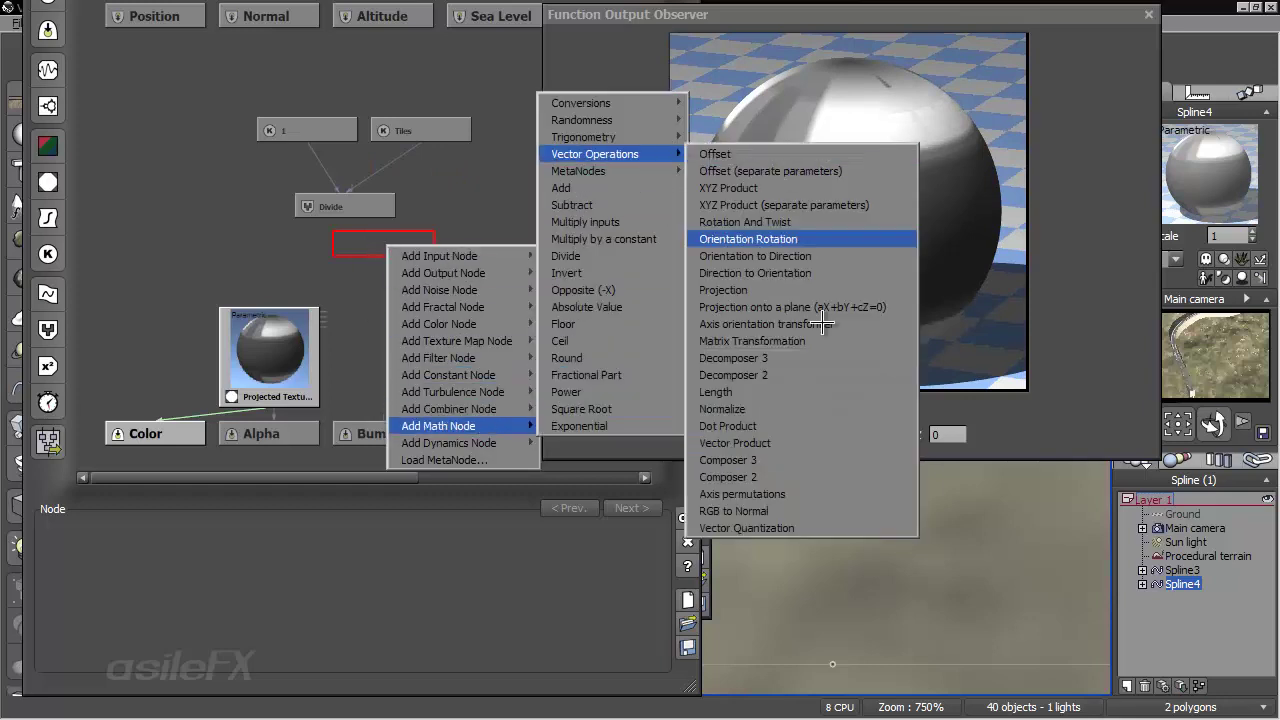
left_click(809, 477)
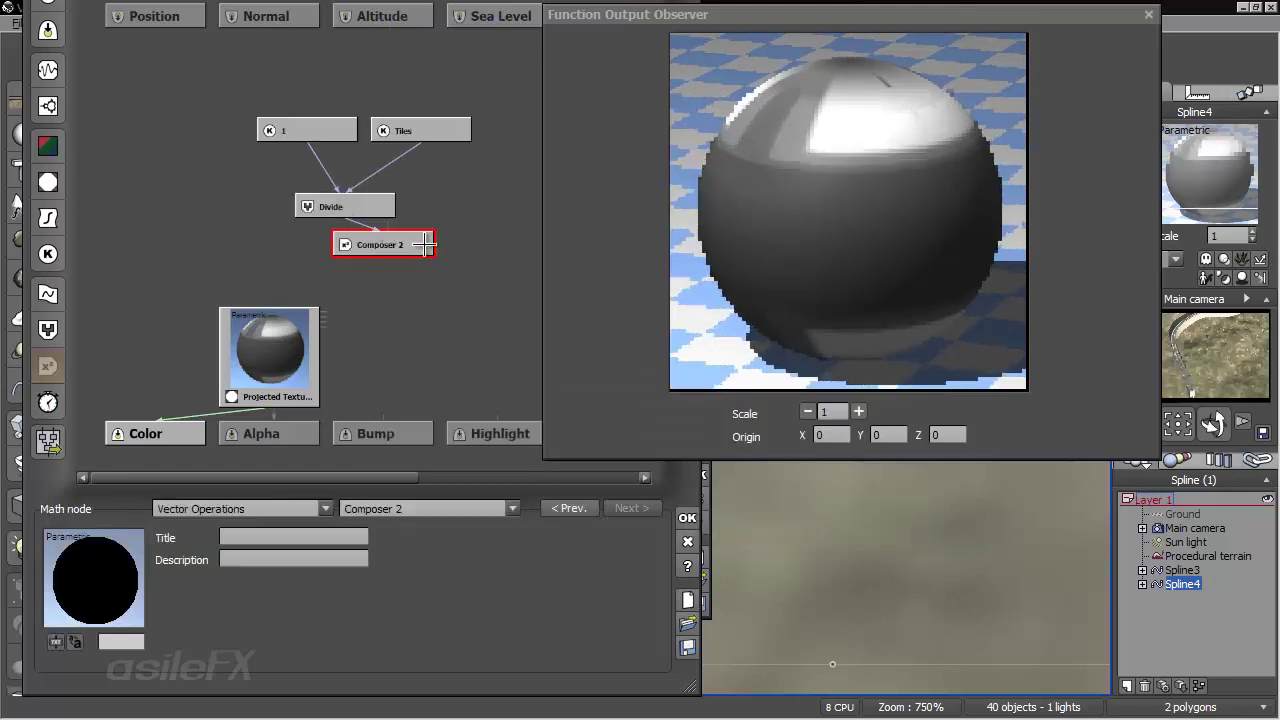
left_click_drag(424, 244, 466, 240)
- Add a Constant Number node titled V, connect it to Composer 2's second input, and space it away from Divide
left_click(464, 219)
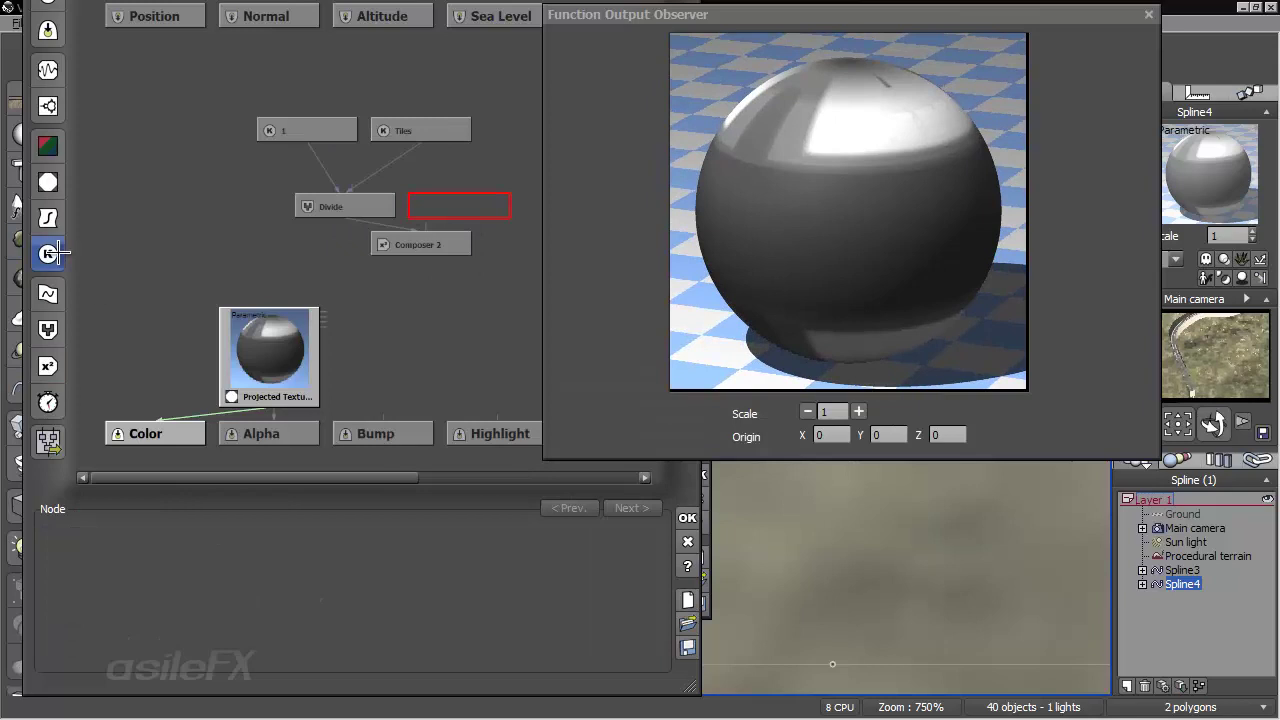
left_click(48, 253)
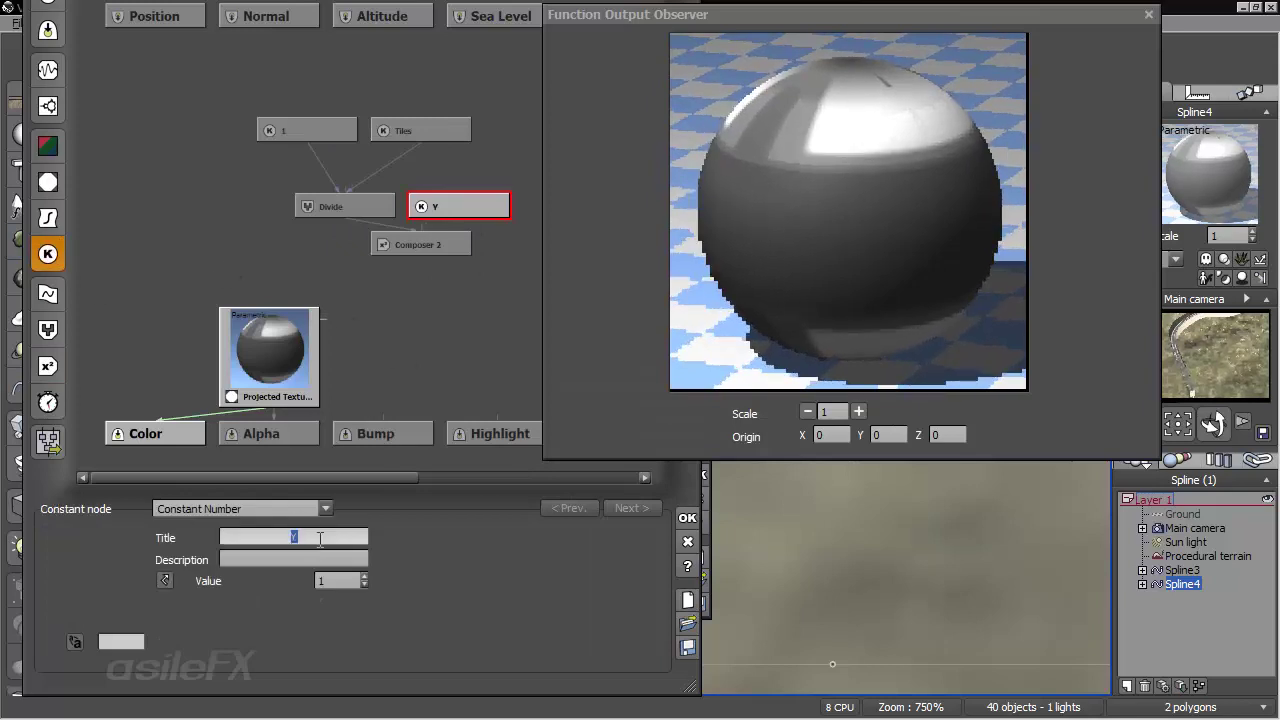
left_click(461, 200)
left_click_drag(462, 200, 463, 202)
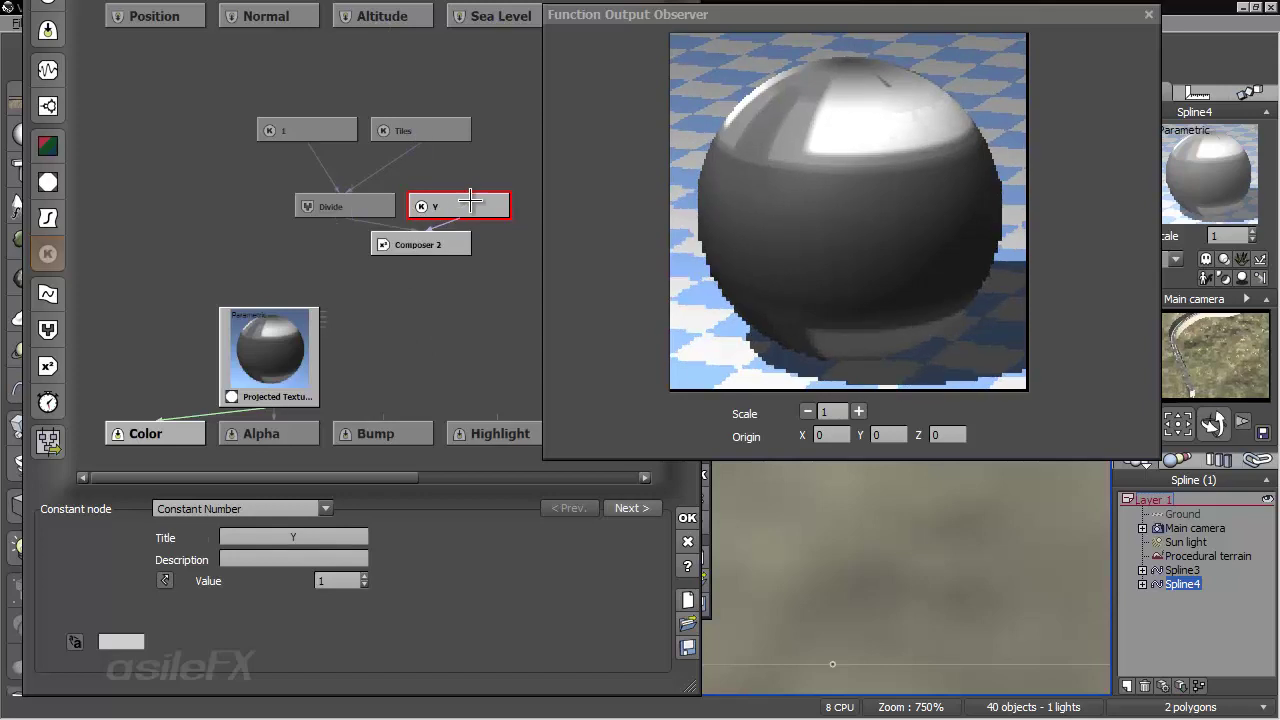
left_click(314, 534)
left_click(408, 260)
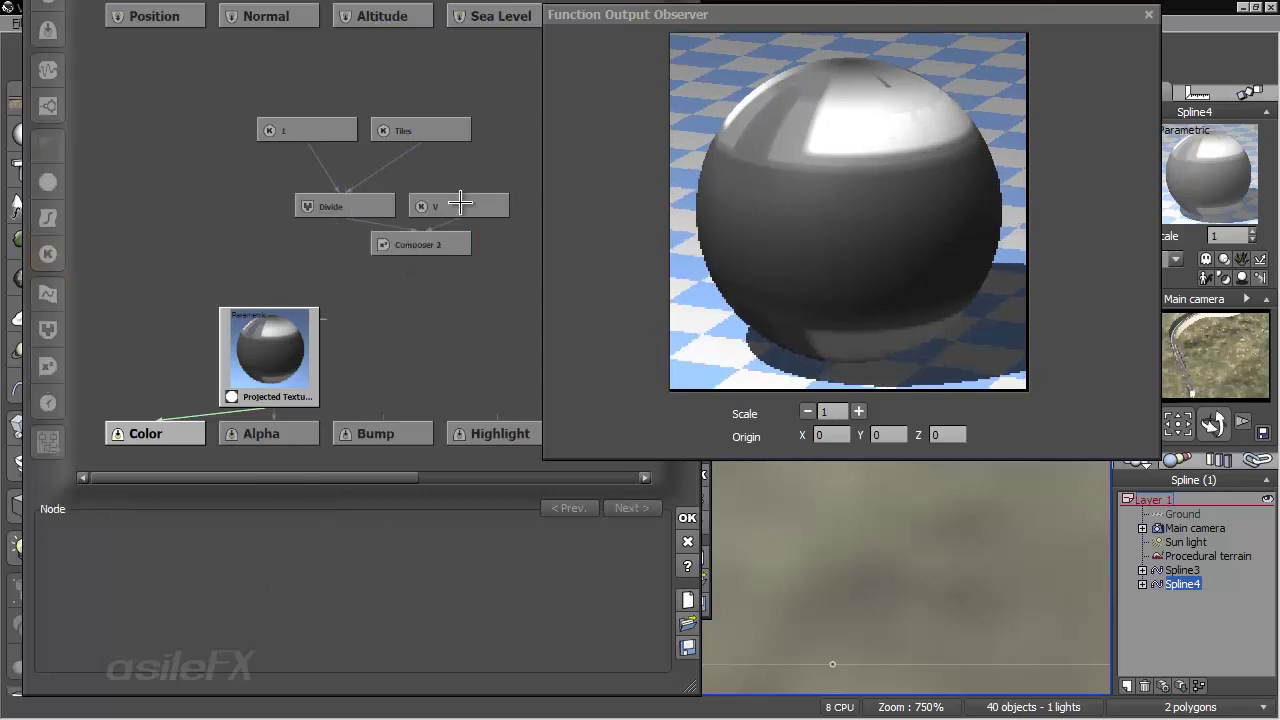
left_click_drag(487, 197, 508, 198)
- Expose the Projected Texture Map's Scale as an input and drive it from the Composer 2 node
left_click(420, 130)
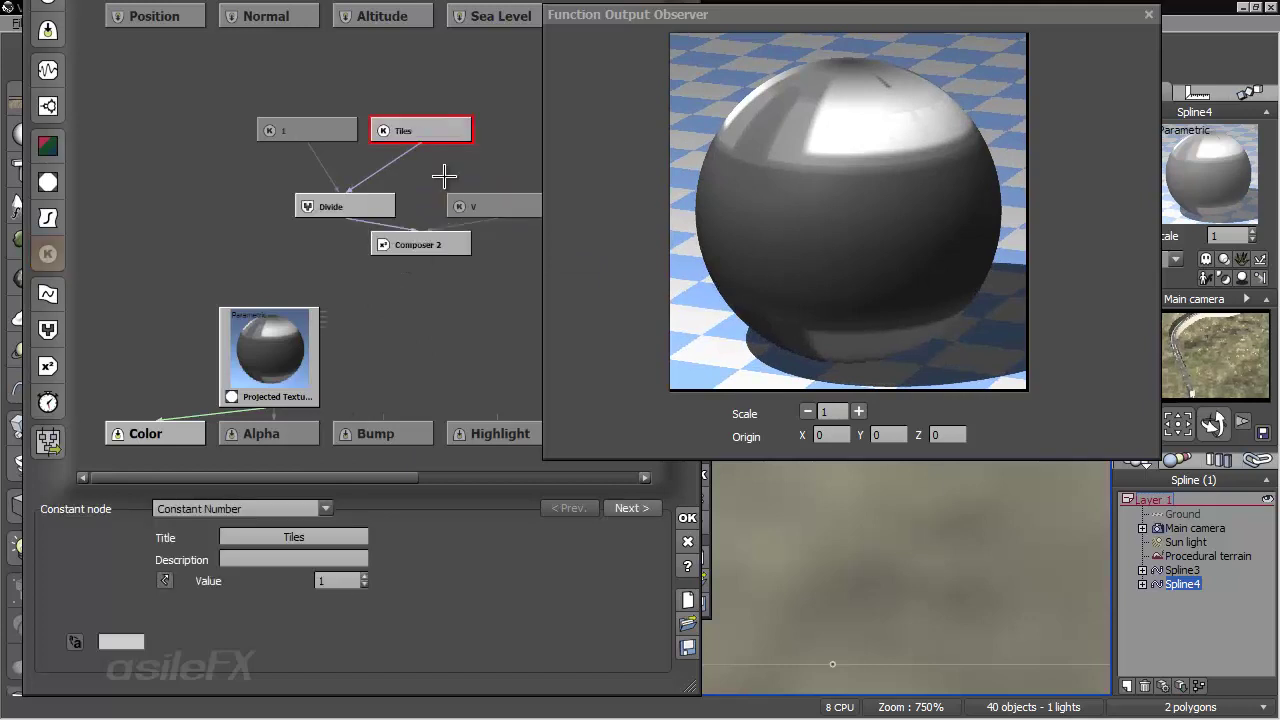
left_click(418, 245)
left_click(288, 362)
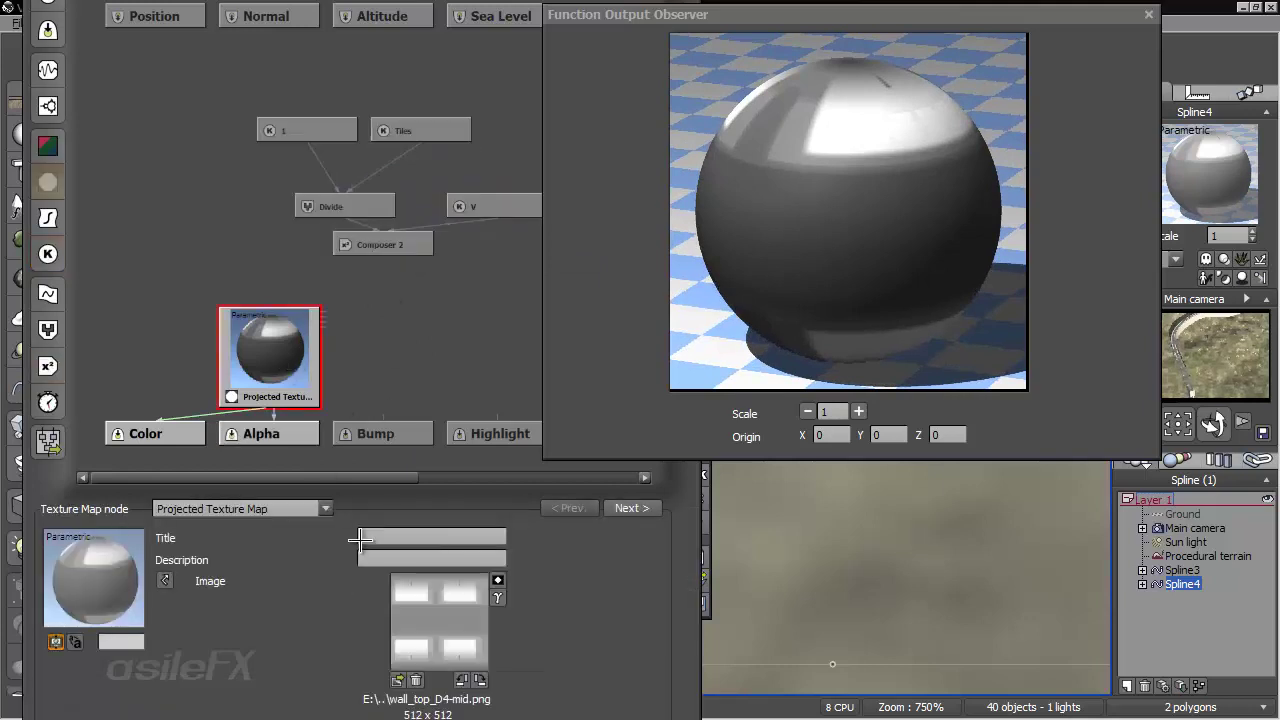
scroll(628, 570, "down", 1)
scroll(628, 570, "down", 4)
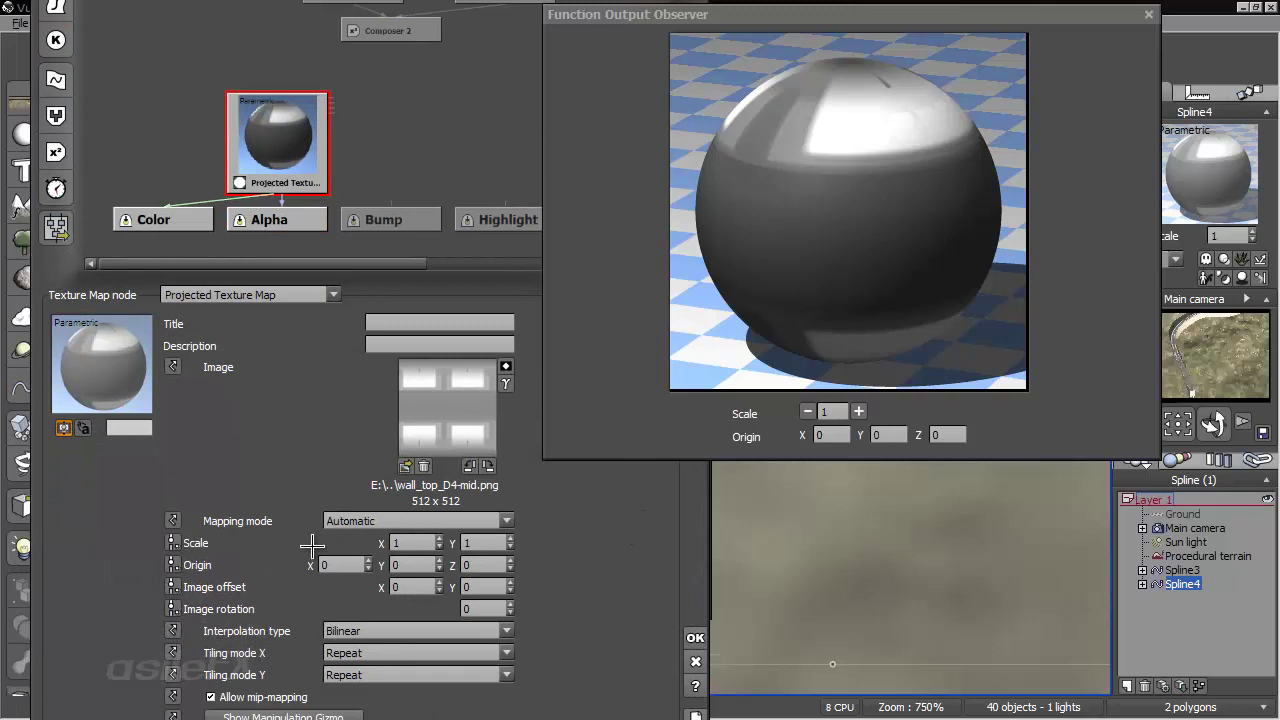
left_click(172, 543)
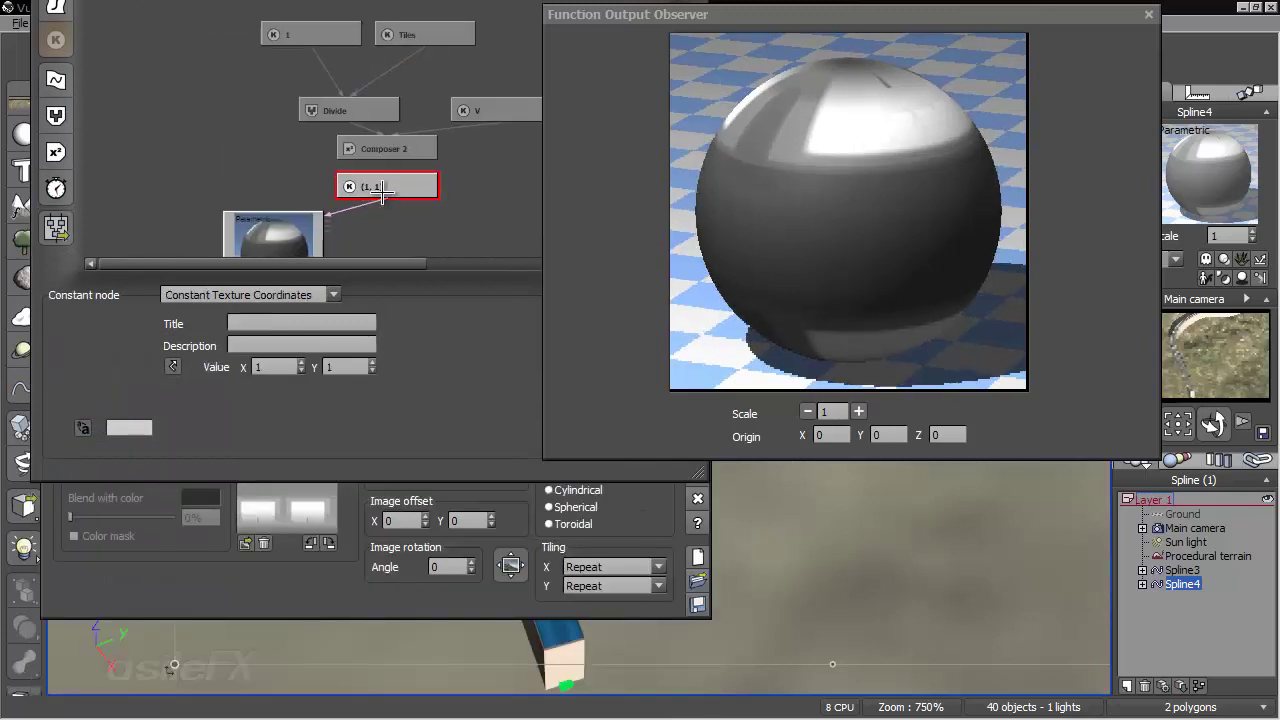
left_click_drag(390, 198, 390, 150)
- Set the Tiles constant number's value to 60
left_click(425, 34)
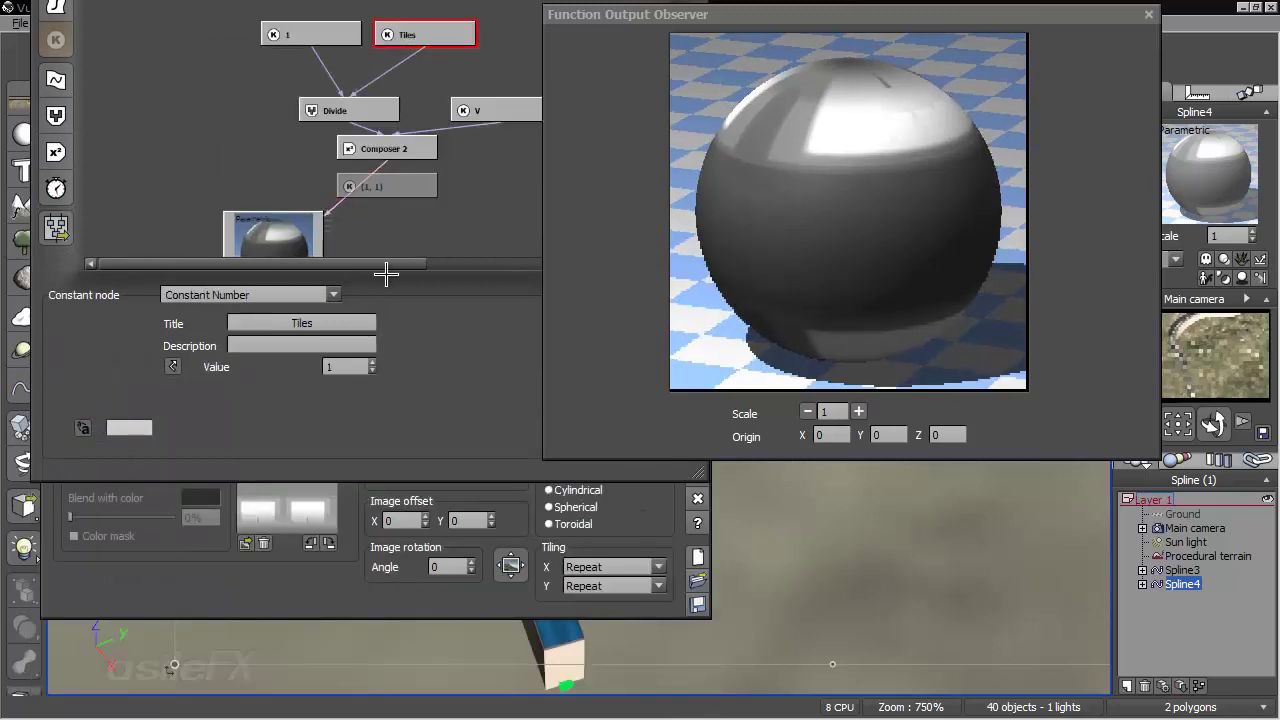
double_click(354, 369)
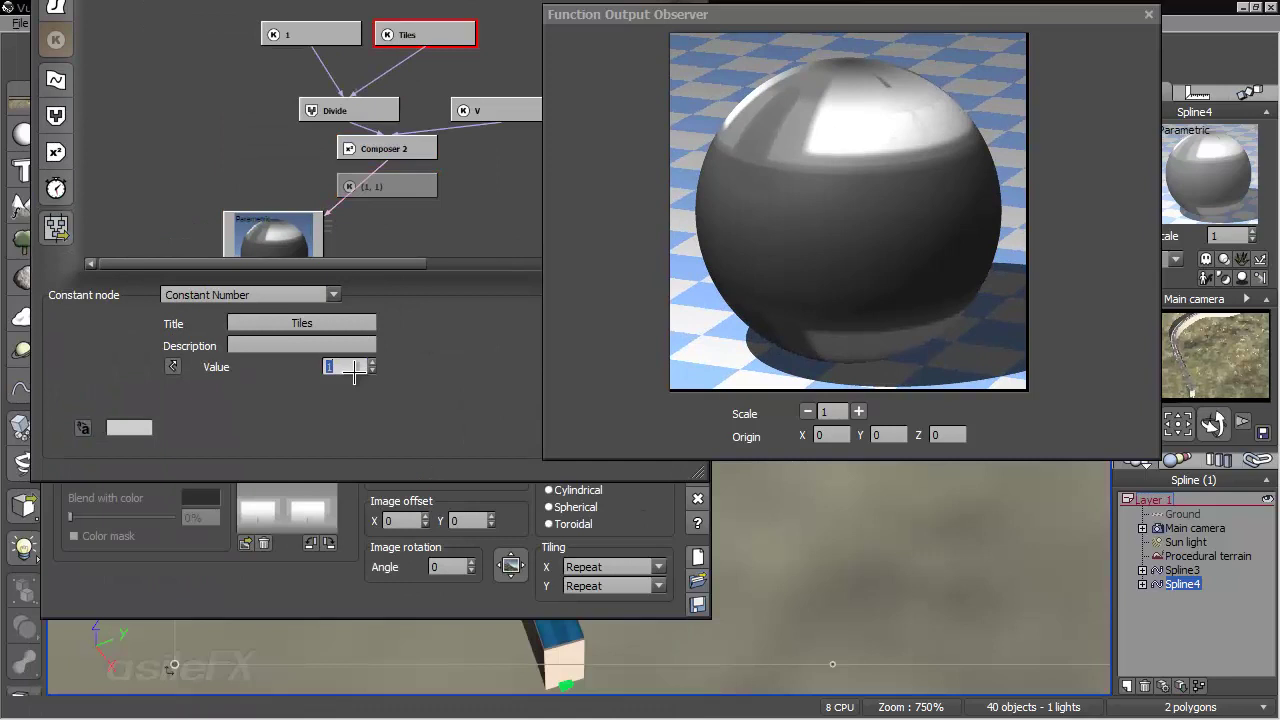
type("60")
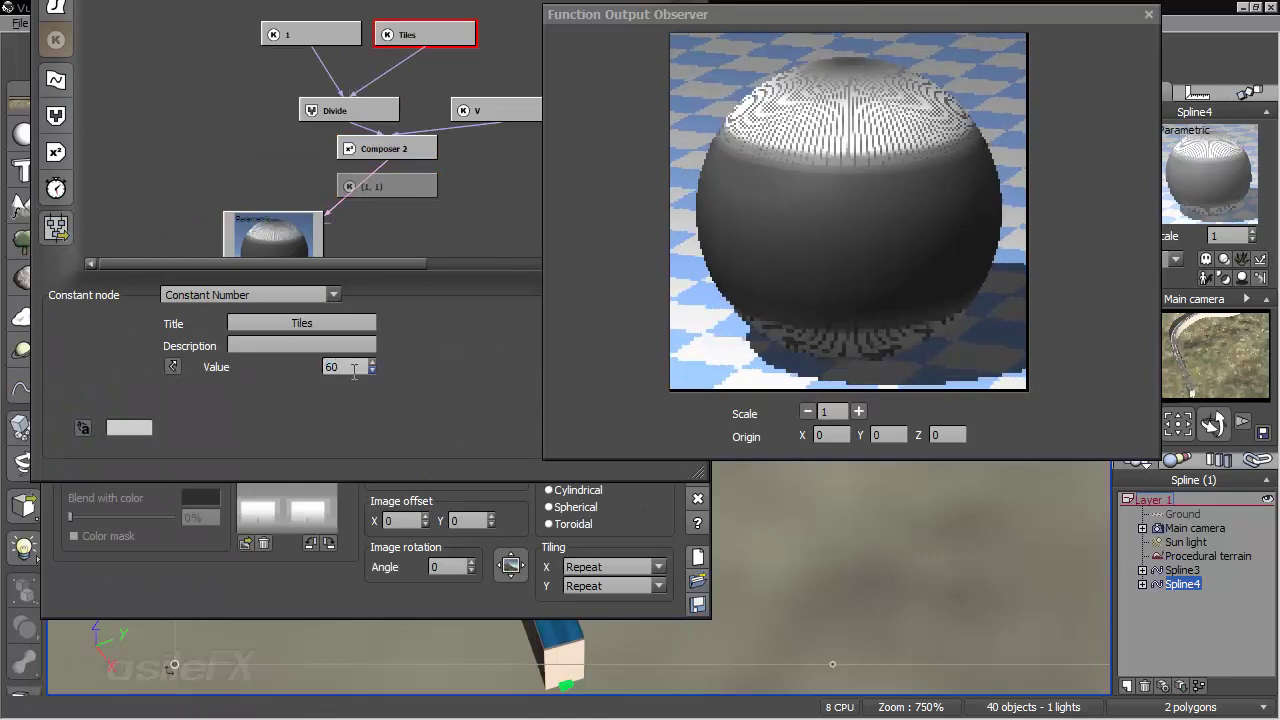
- Publish the Tiles value as a parameter named Tiles in a group called UV, and accept the graph and material
left_click_drag(482, 427, 386, 597)
left_click_drag(414, 506, 526, 498)
left_click(190, 528)
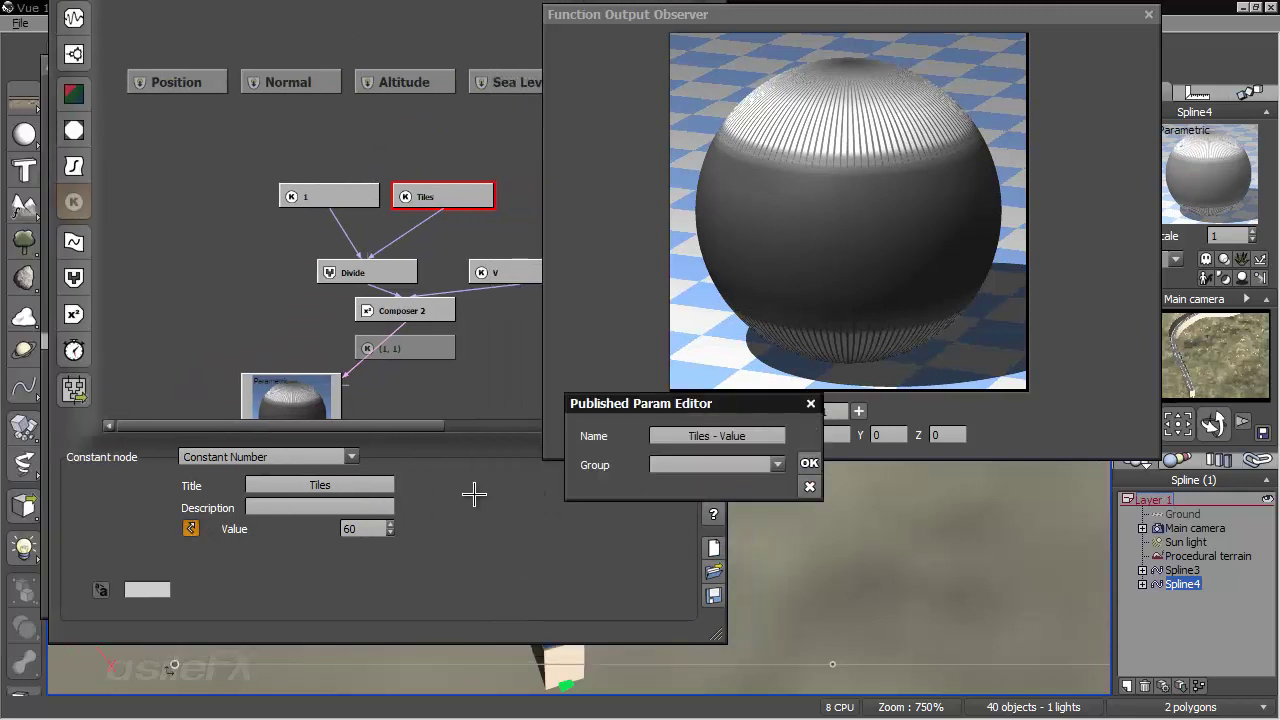
left_click(690, 463)
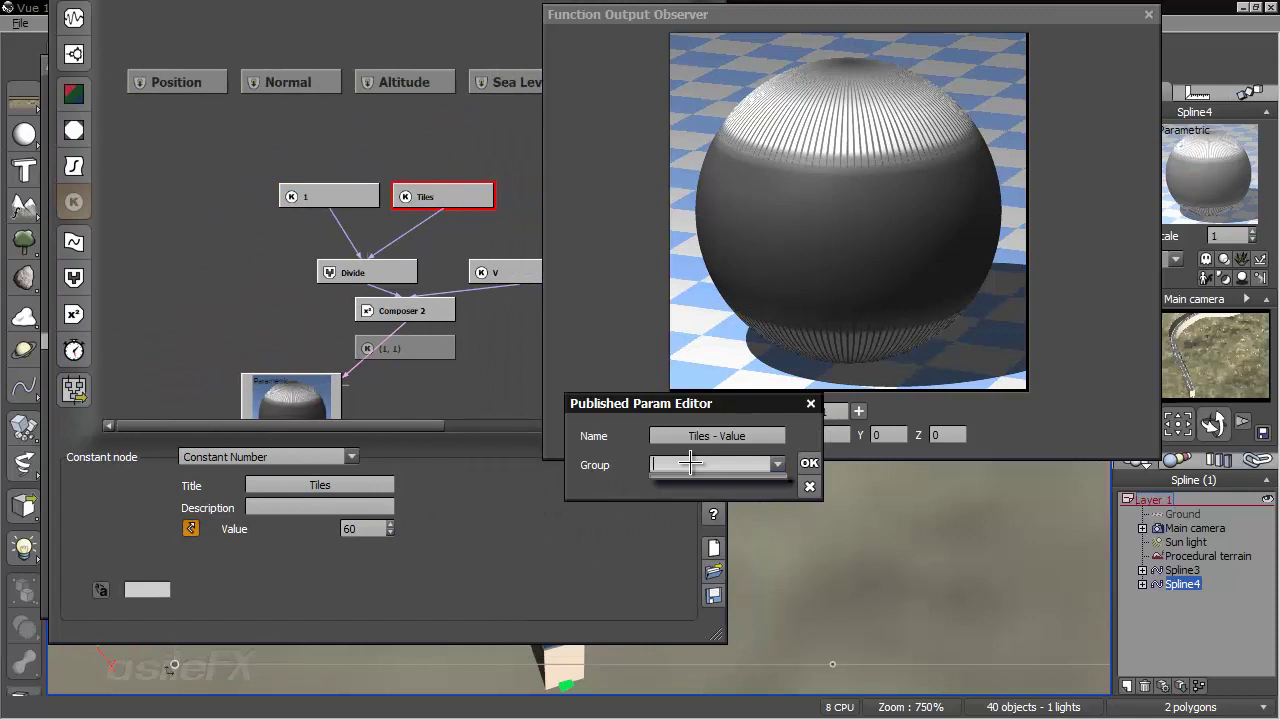
type("UV")
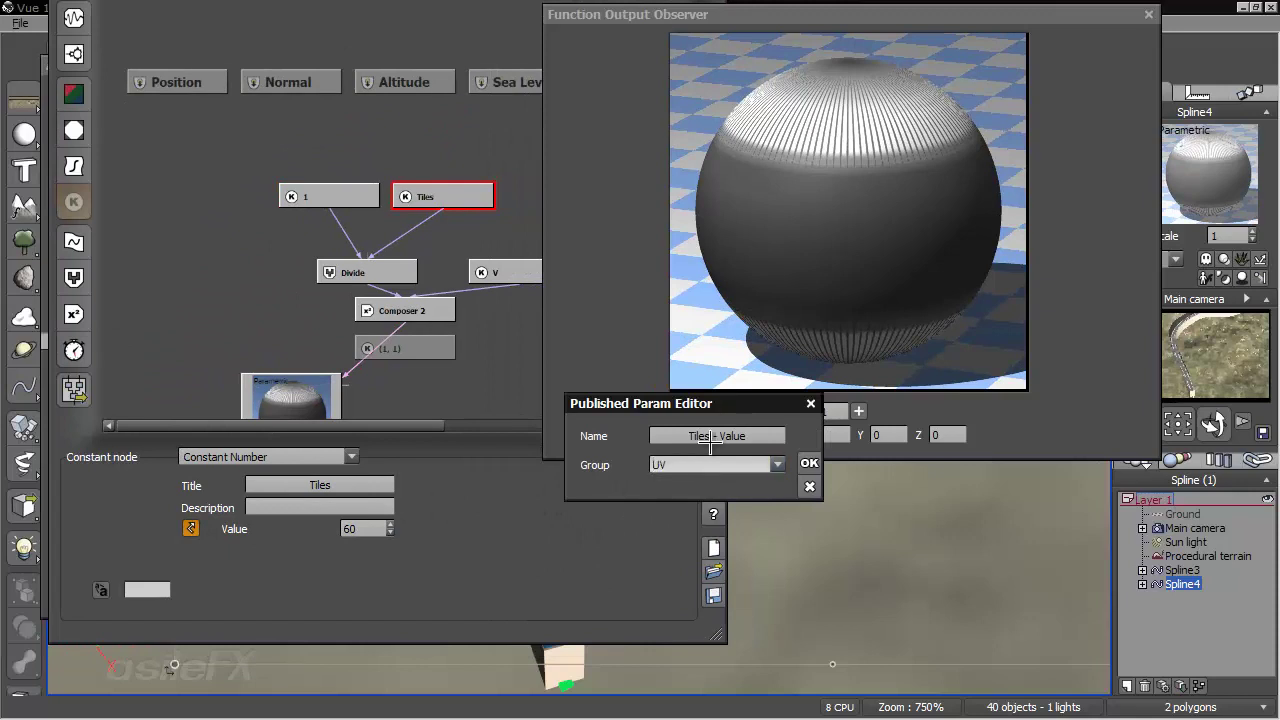
left_click(713, 435)
left_click_drag(712, 435, 801, 436)
key("BackSpace")
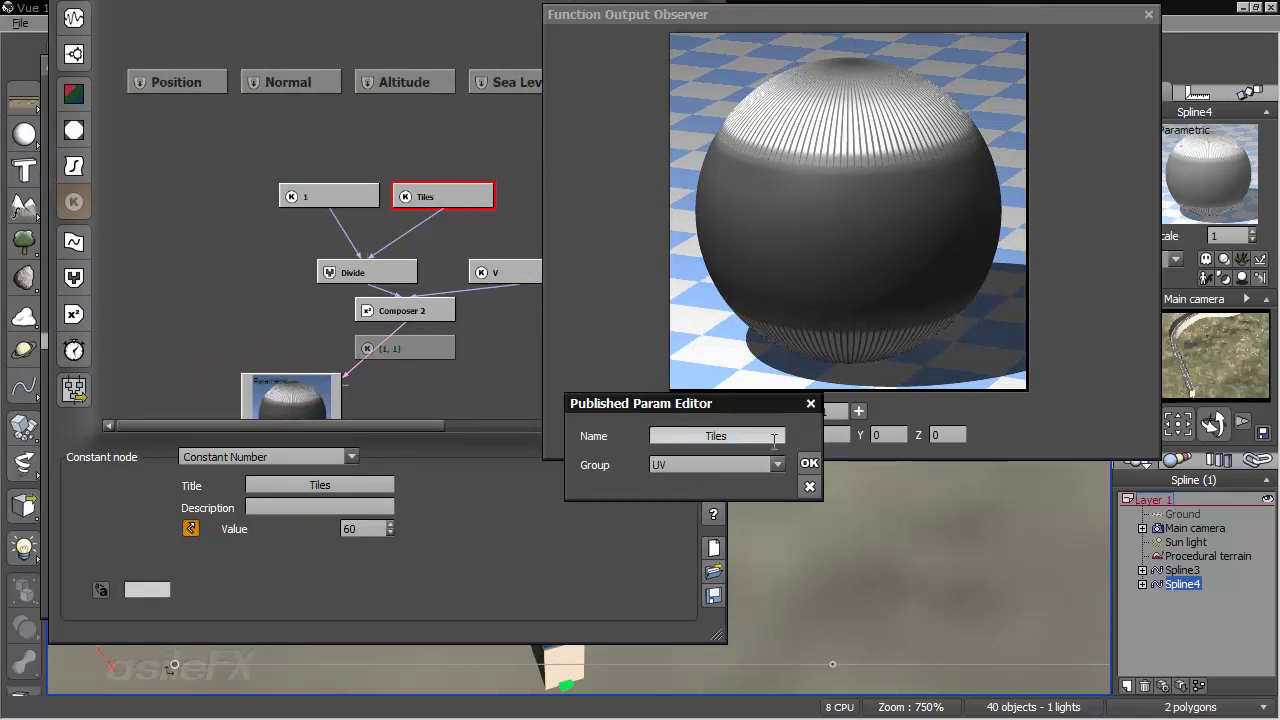
left_click(808, 463)
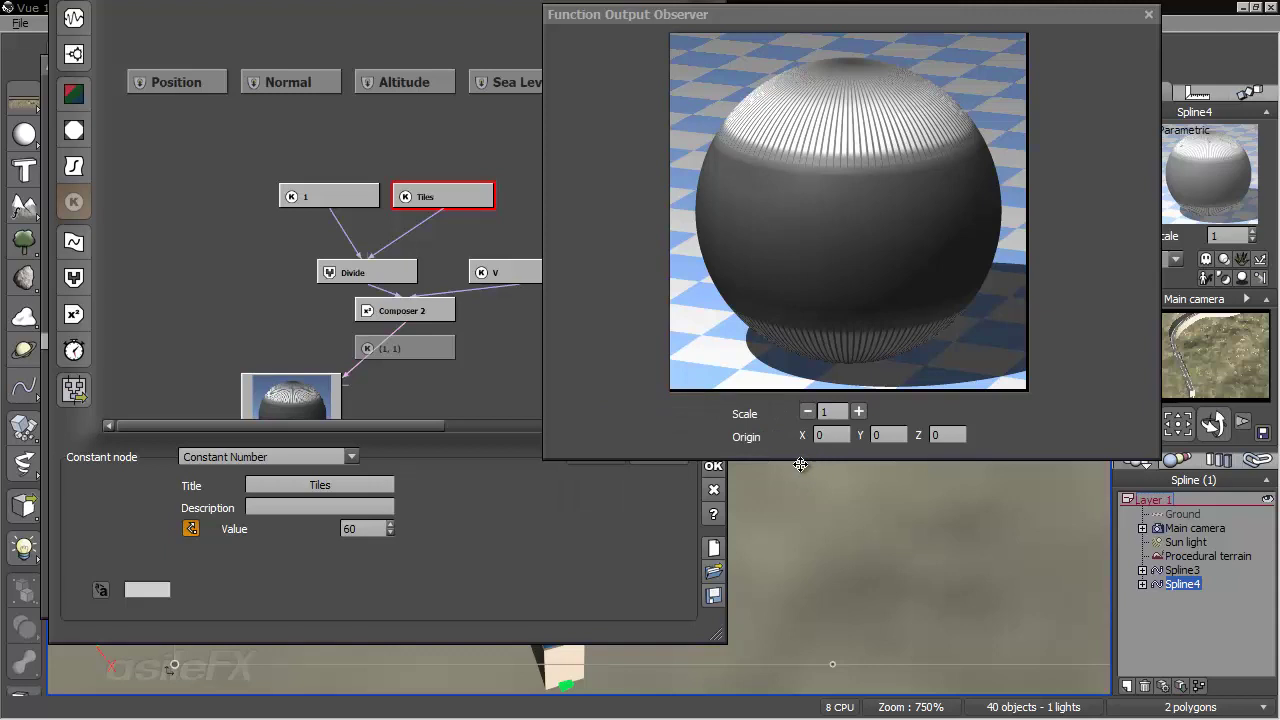
left_click(713, 465)
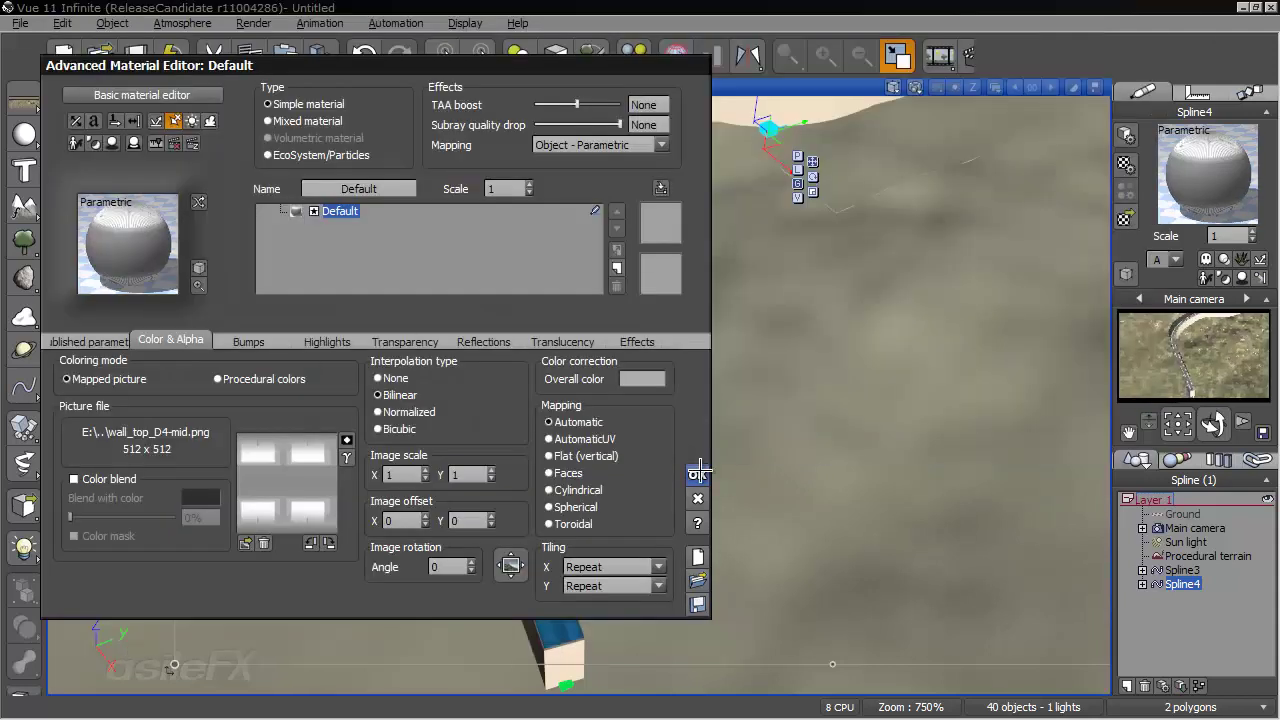
left_click(698, 473)
- Render a close-up of the wall top in the main camera view to check the texture tiling
scroll(600, 383, "up", 4)
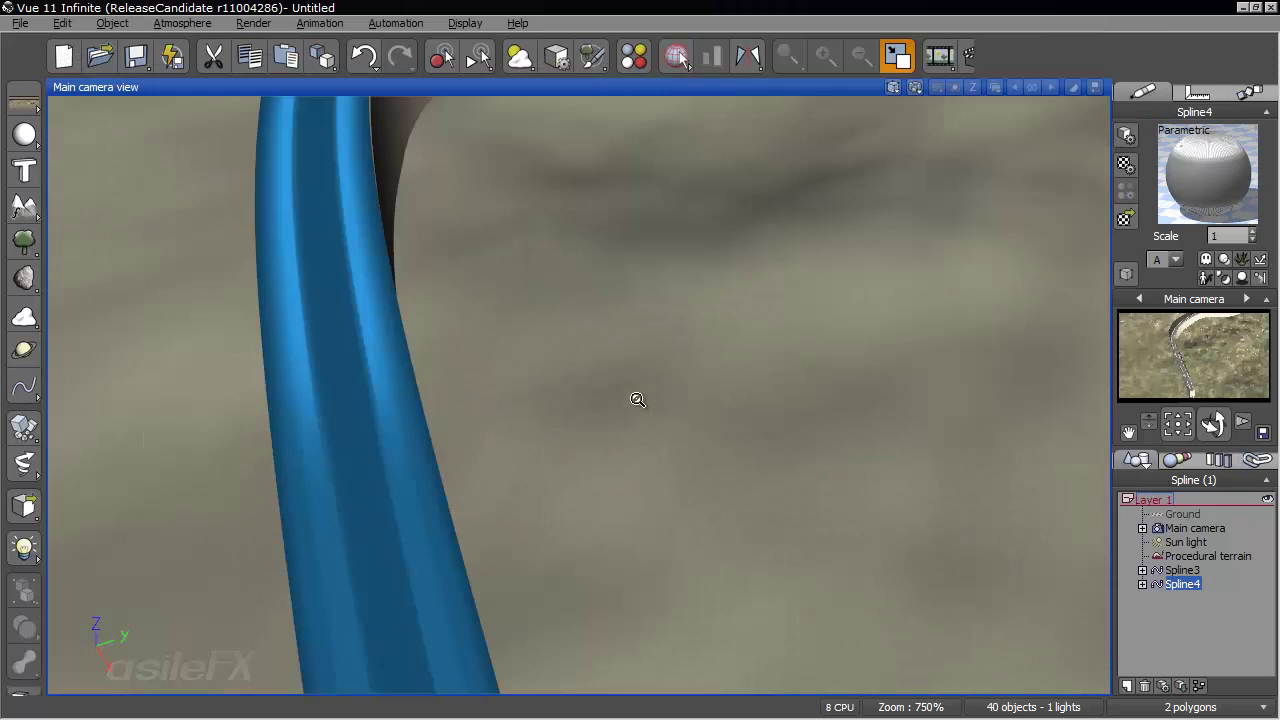
right_click_drag(637, 400, 842, 330)
scroll(566, 408, "up", 2)
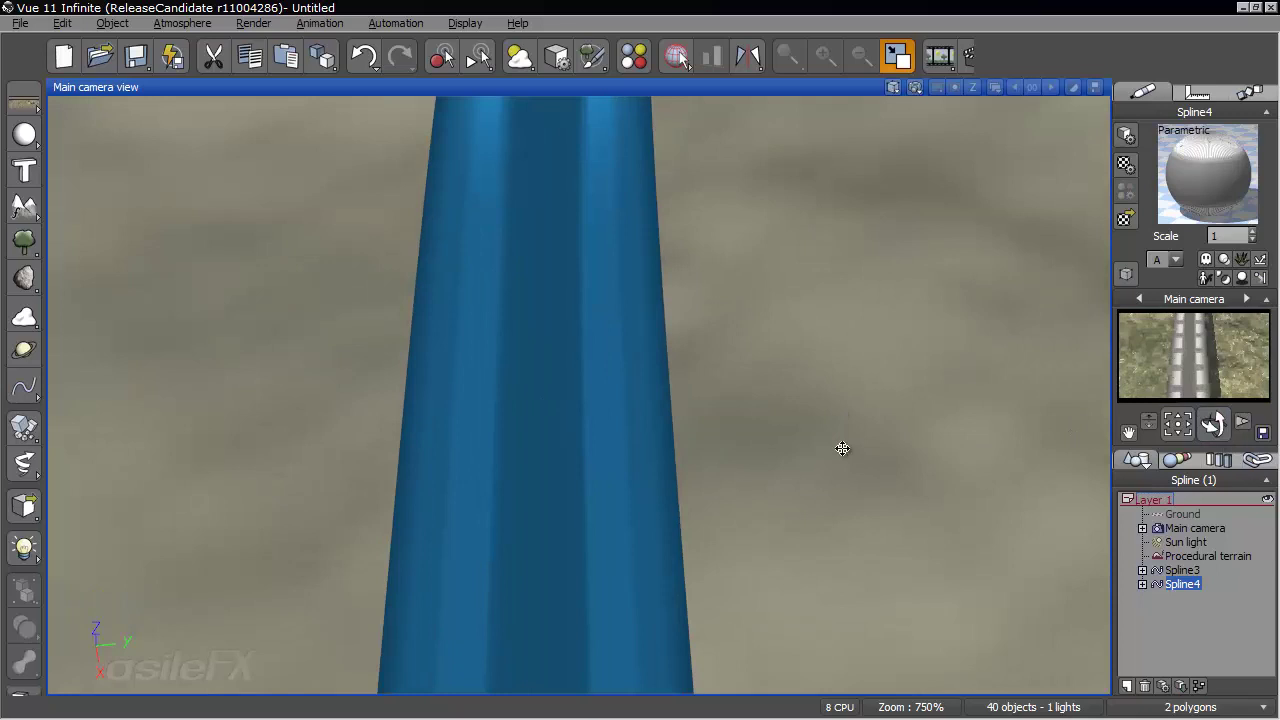
scroll(840, 414, "up", 1)
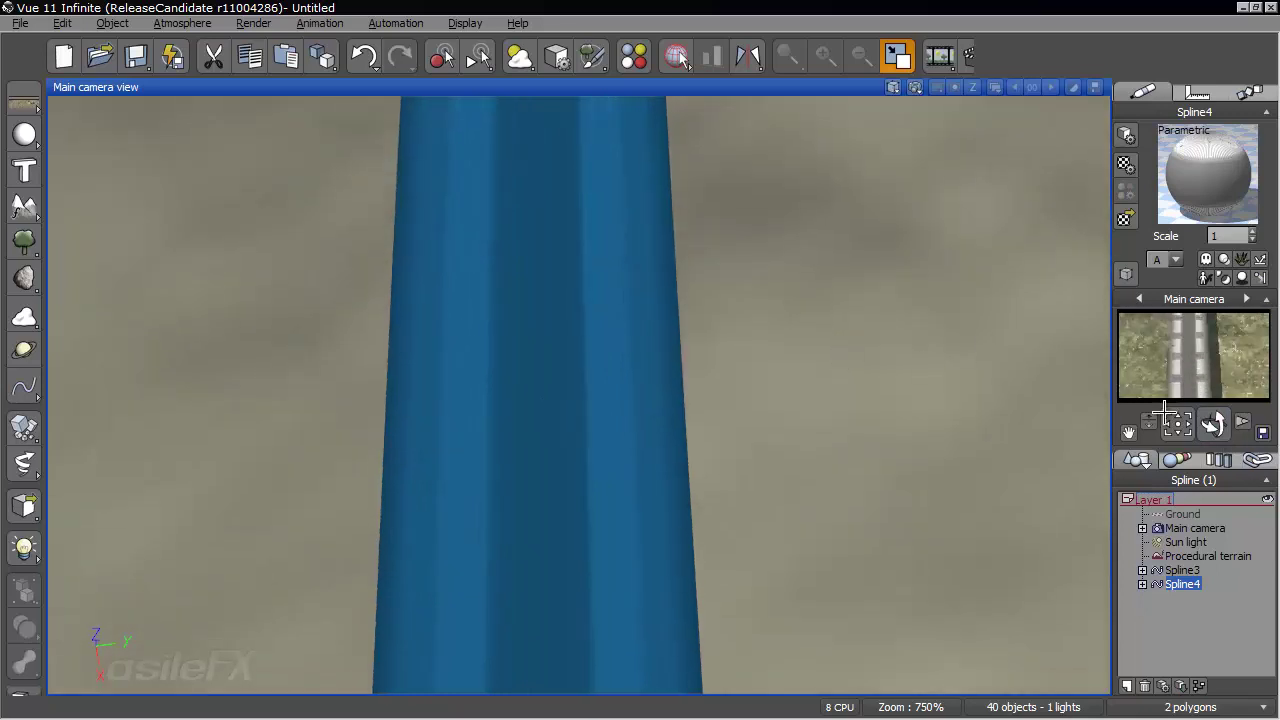
left_click(917, 87)
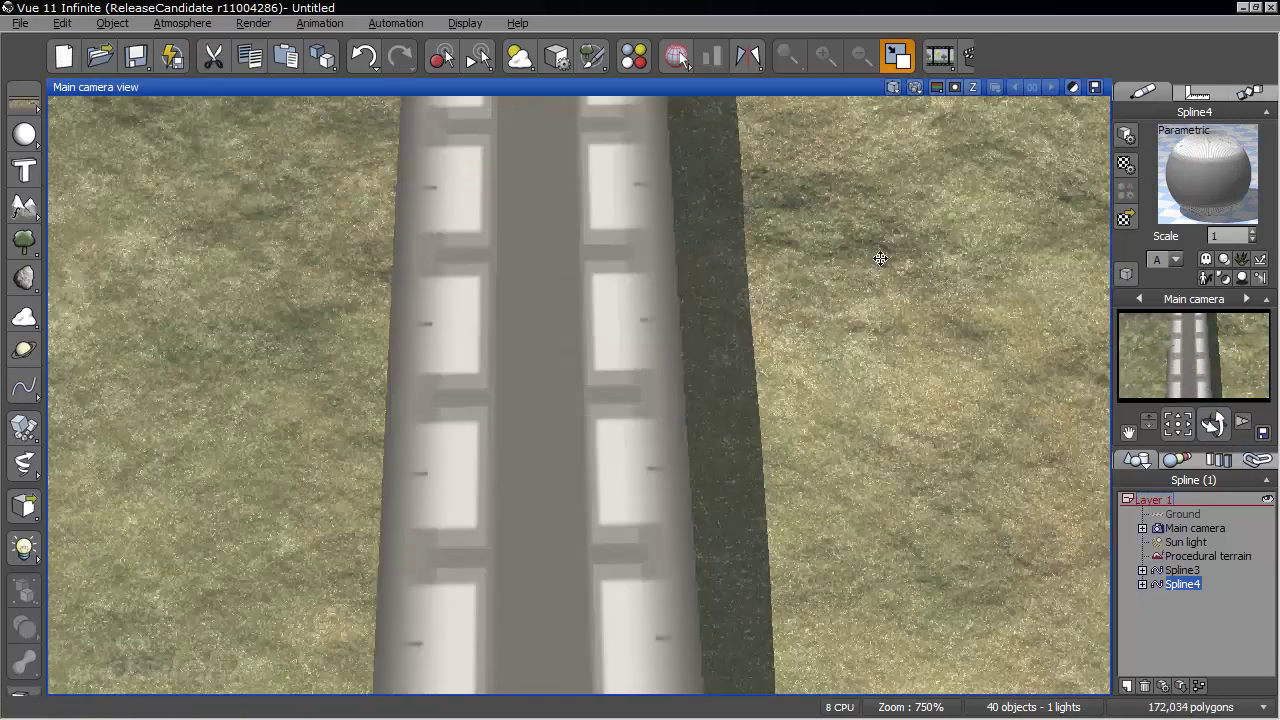
right_click_drag(811, 254, 700, 469)
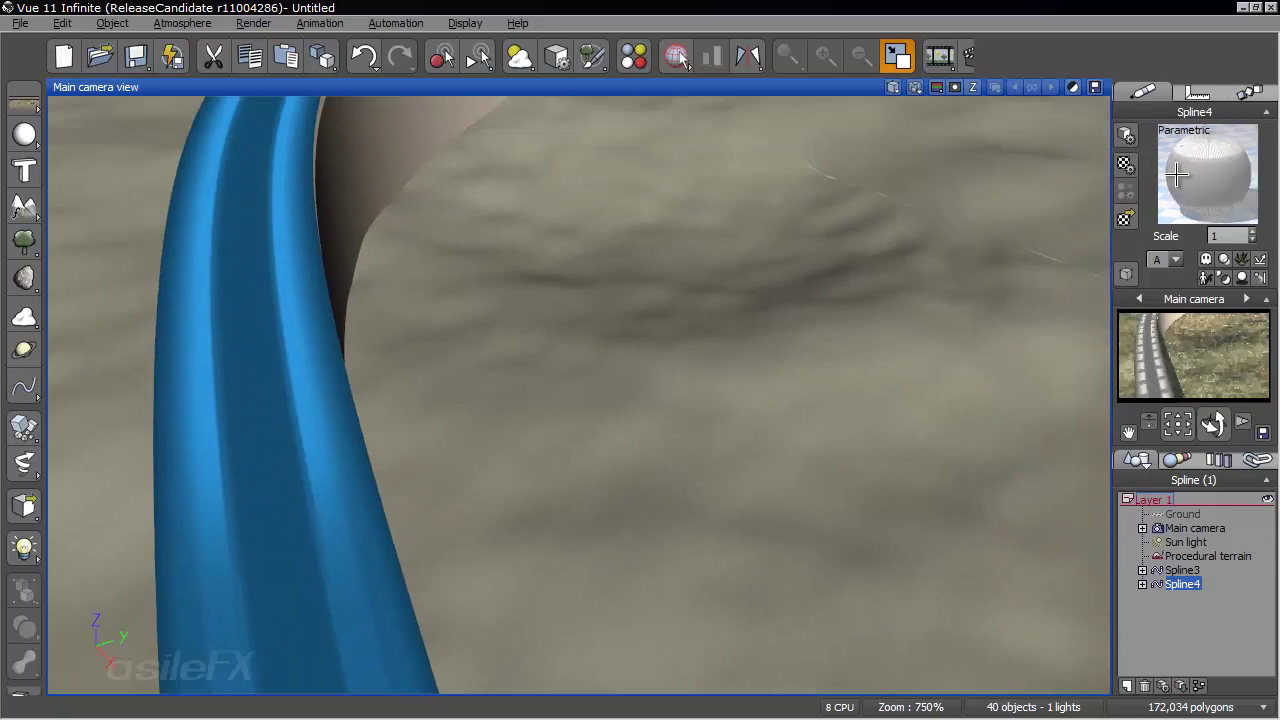
- In the wall-top material's graph, move the Projected Texture Map node up, remove its Color link and connect it to Bump
right_click(1175, 180)
left_click(1080, 184)
right_click(283, 470)
left_click(310, 464)
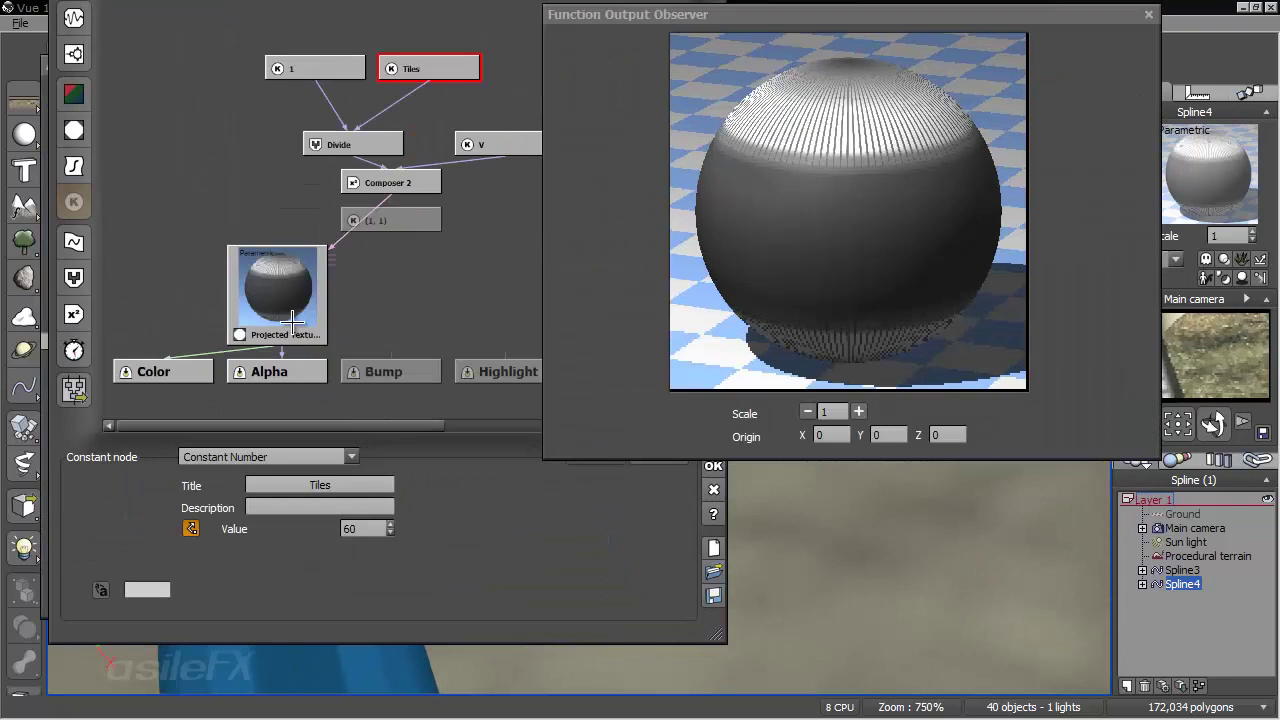
left_click(294, 277)
left_click_drag(294, 306, 298, 232)
left_click(318, 323)
left_click(254, 284)
key("Delete")
left_click(285, 258)
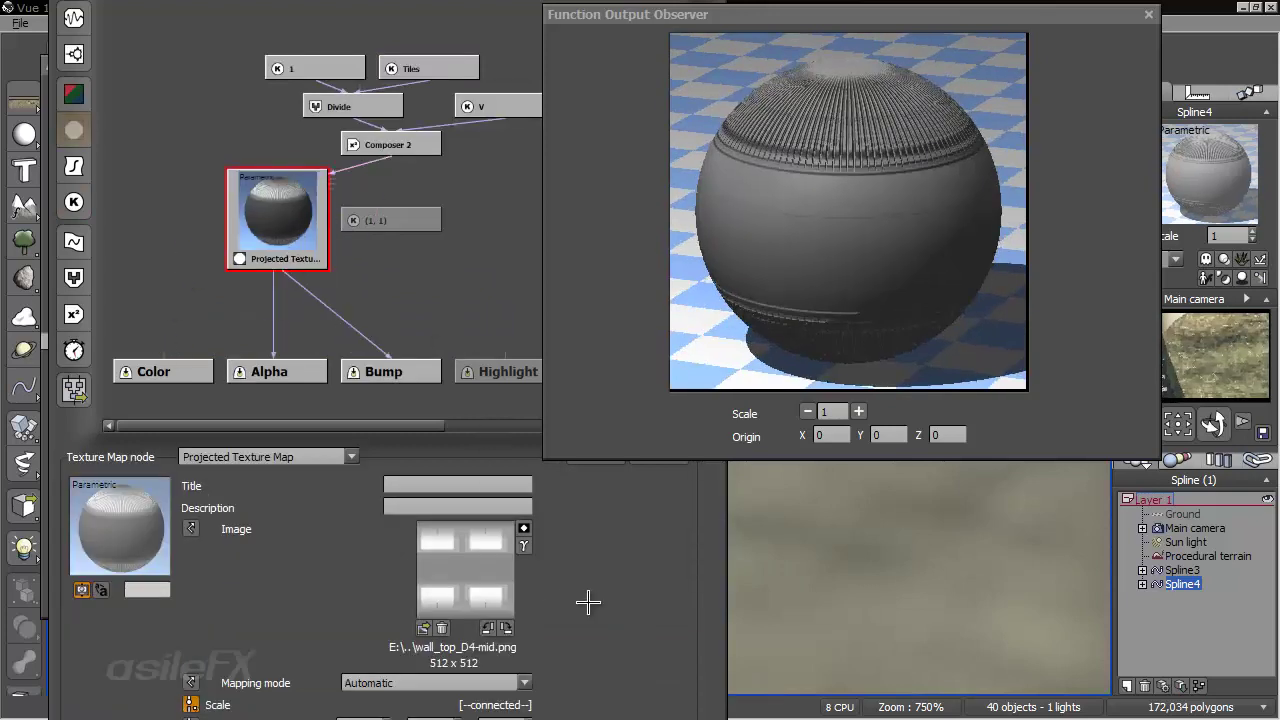
left_click(450, 486)
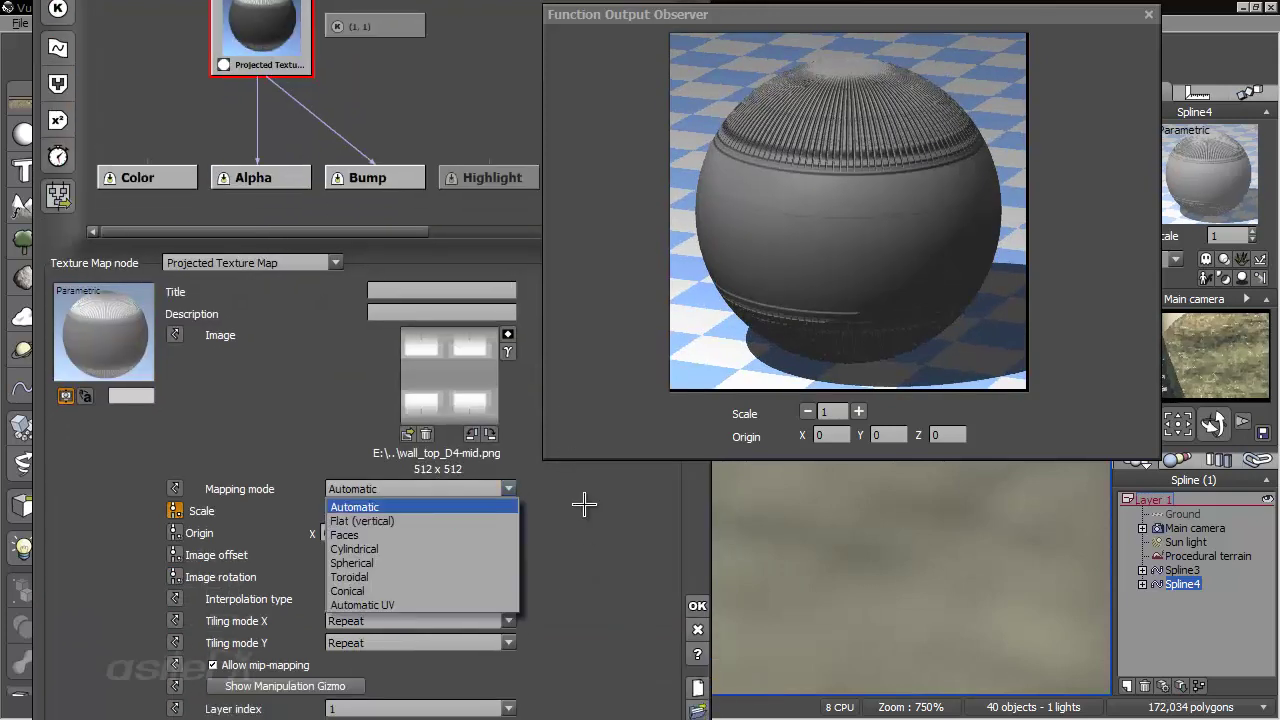
left_click_drag(558, 558, 560, 478)
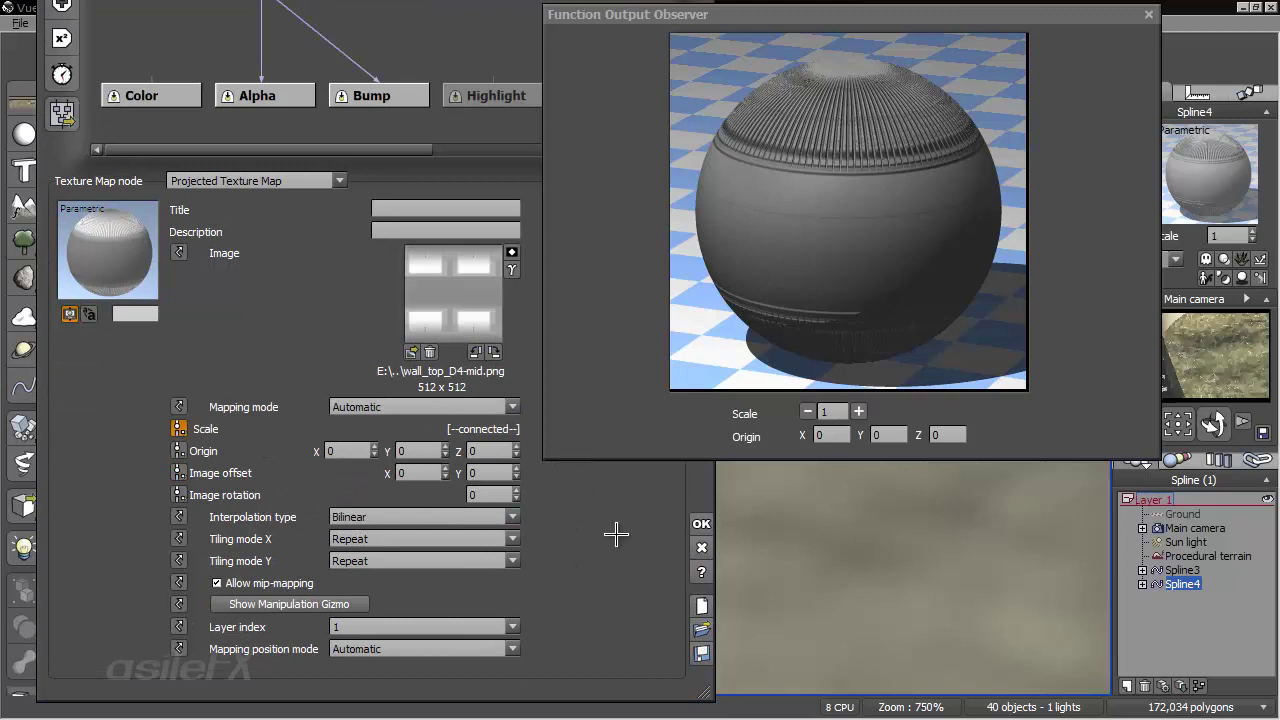
left_click_drag(614, 536, 596, 545)
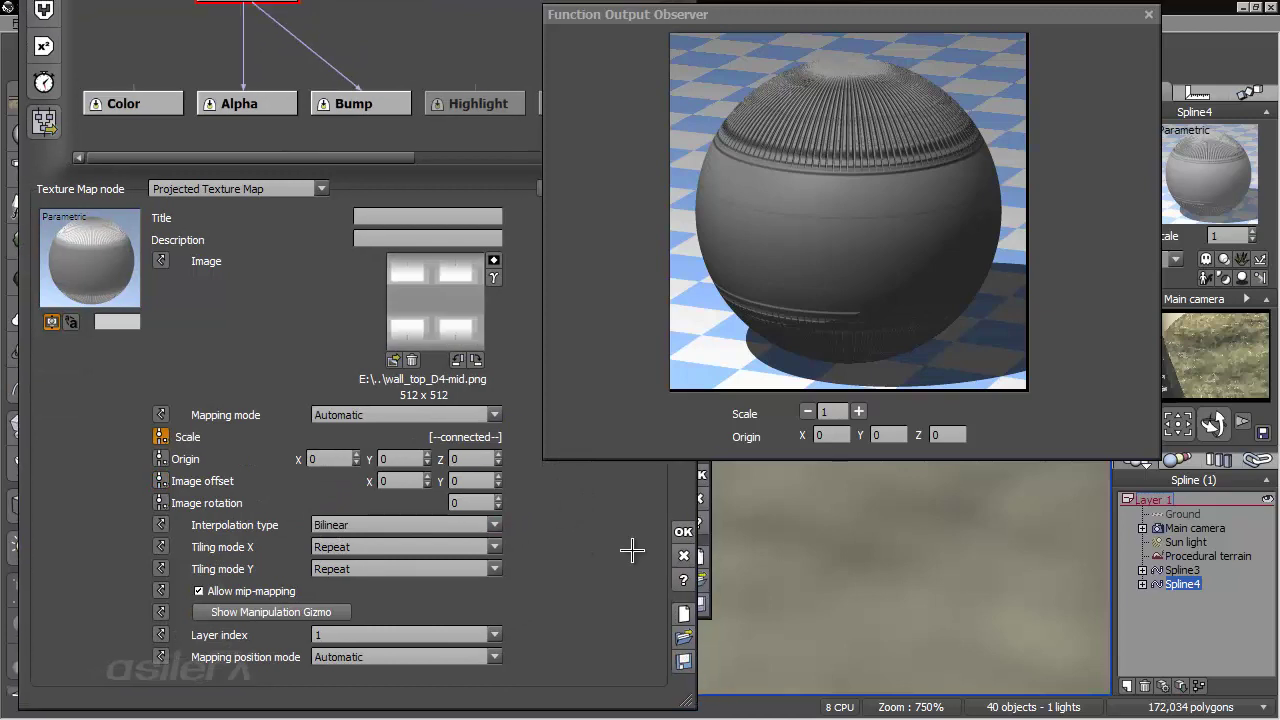
- Accept the graph changes and enable displacement mapping for the wall-top material
left_click(684, 527)
left_click(275, 341)
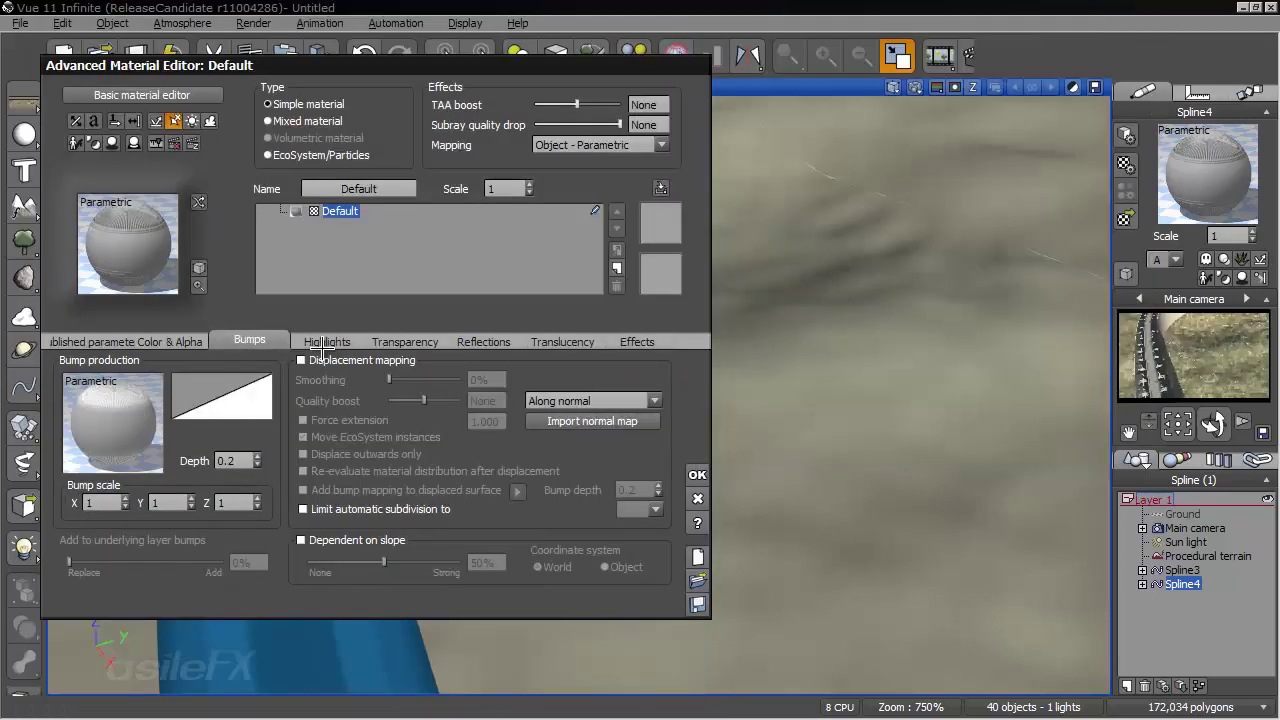
left_click(315, 360)
left_click(250, 459)
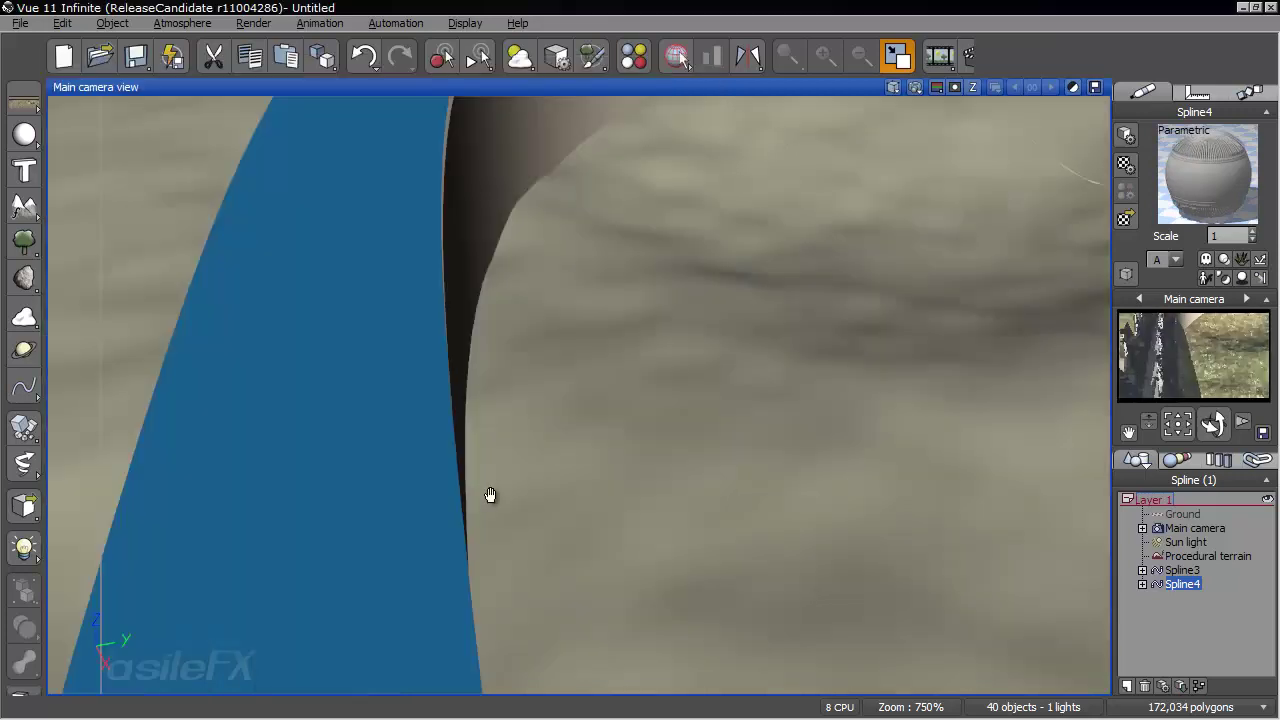
- Inspect the displaced wall top up close and change its material mapping to Object - Standard
left_click_drag(490, 495, 703, 418)
right_click_drag(861, 378, 802, 417)
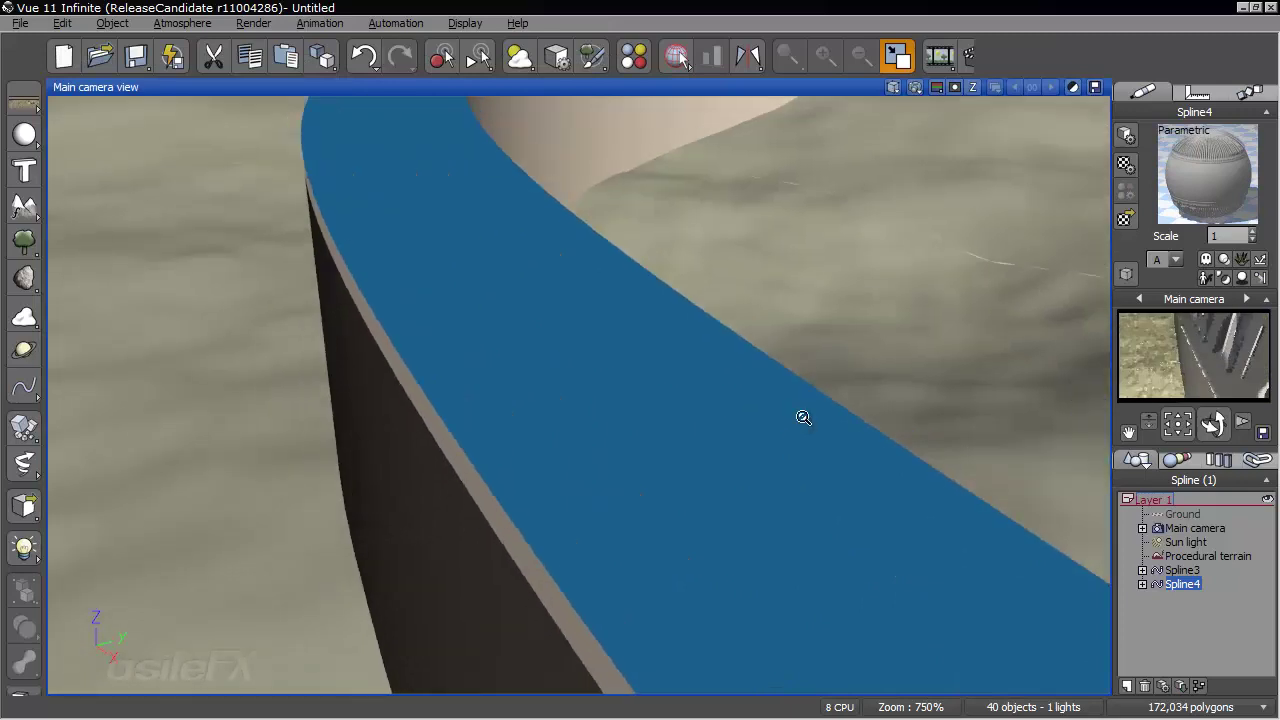
right_click_drag(875, 443, 809, 461)
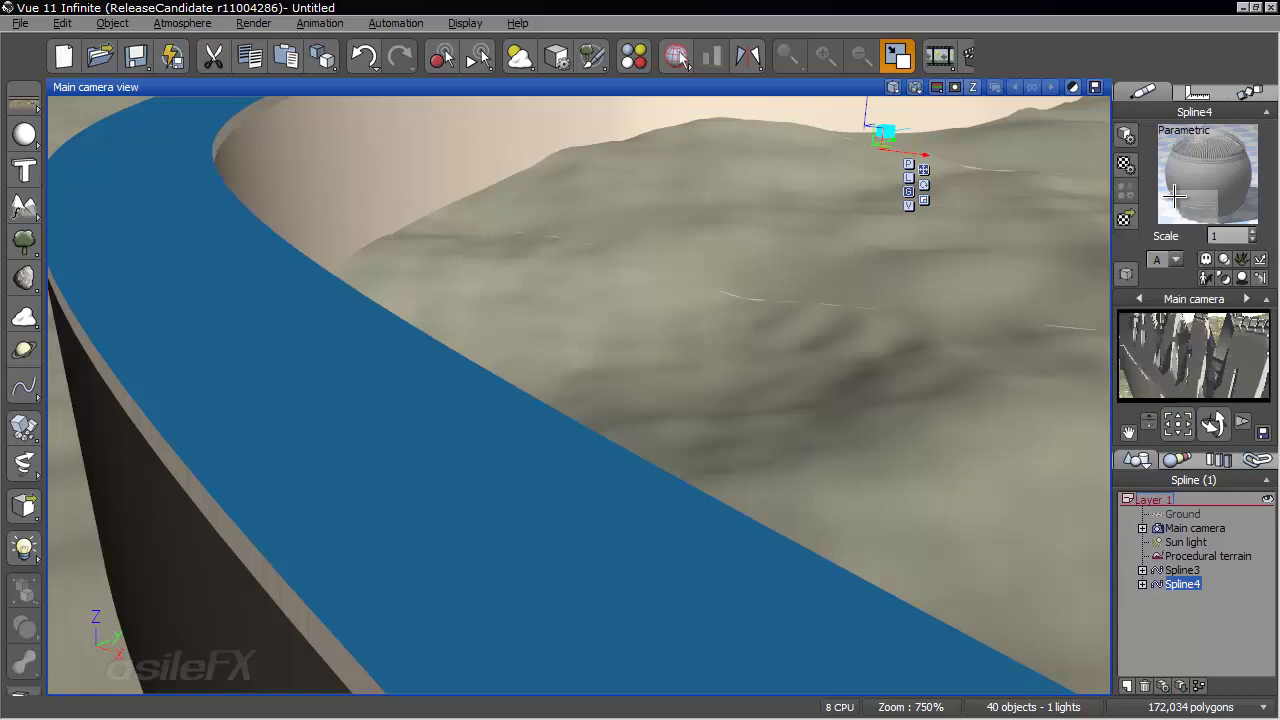
double_click(1207, 172)
left_click(637, 147)
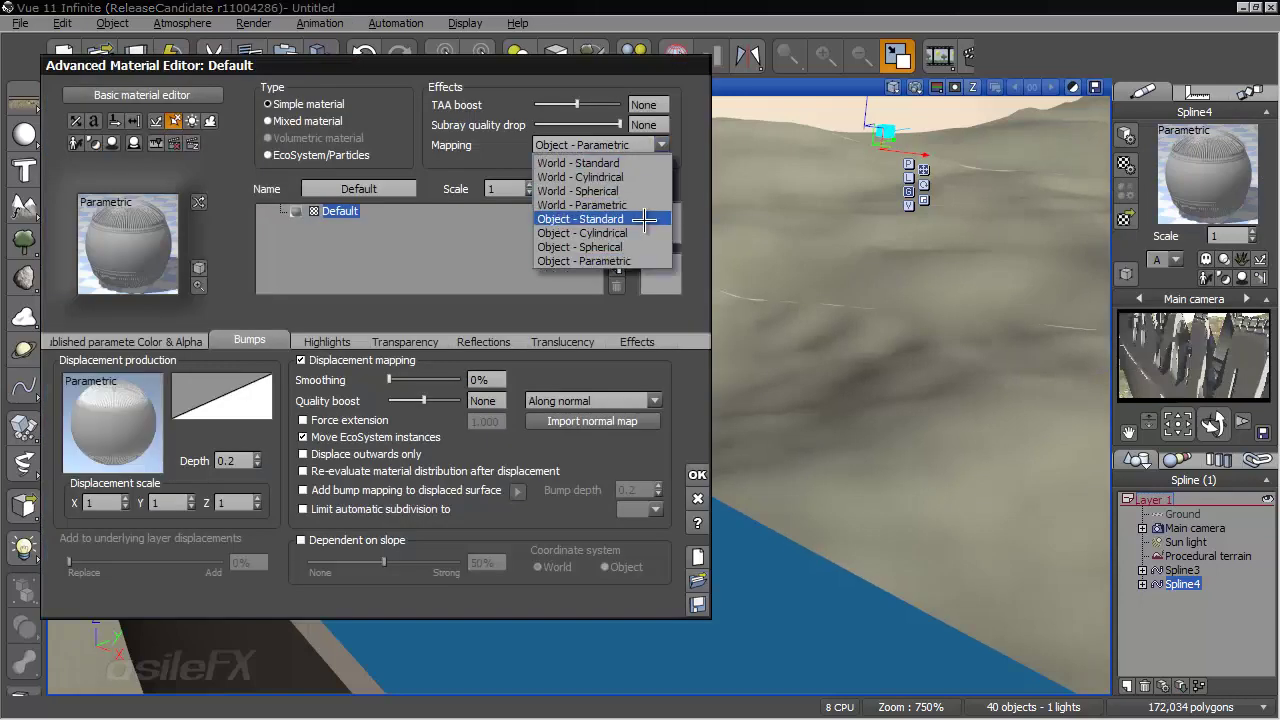
left_click(645, 213)
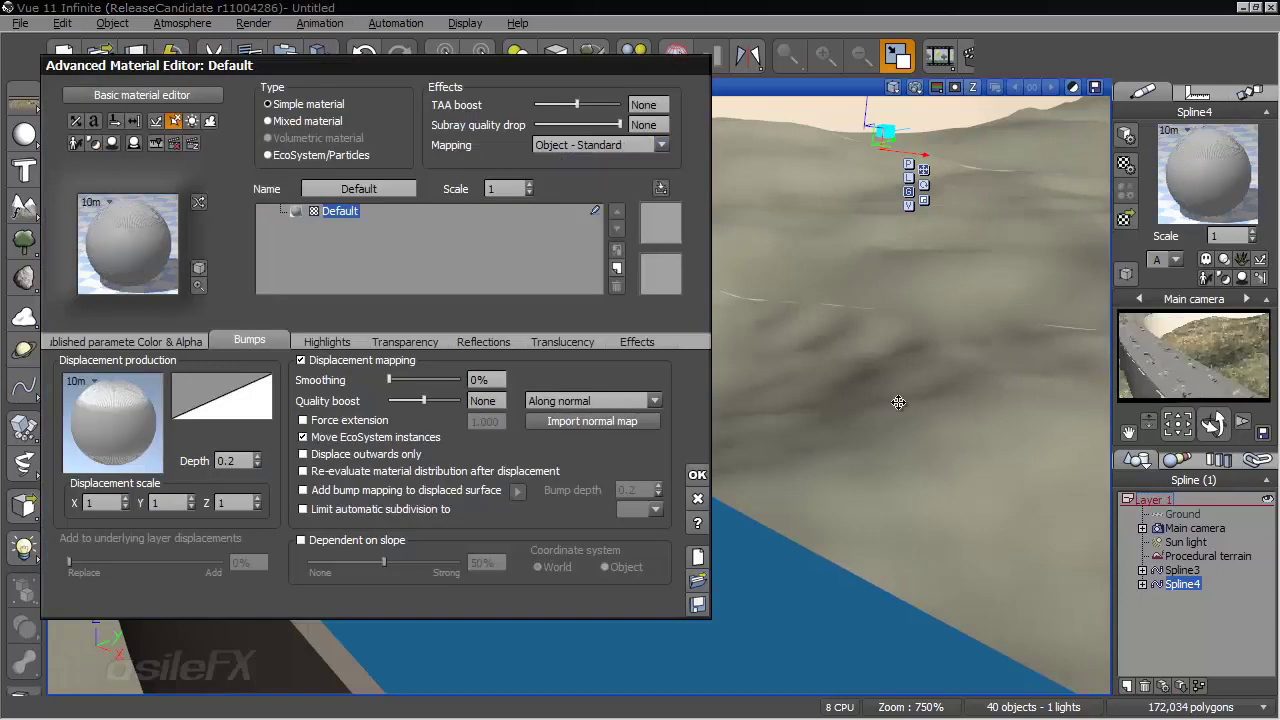
- Try displacement depths of 2 and 1 on the wall-top material
middle_click_drag(908, 408, 980, 351)
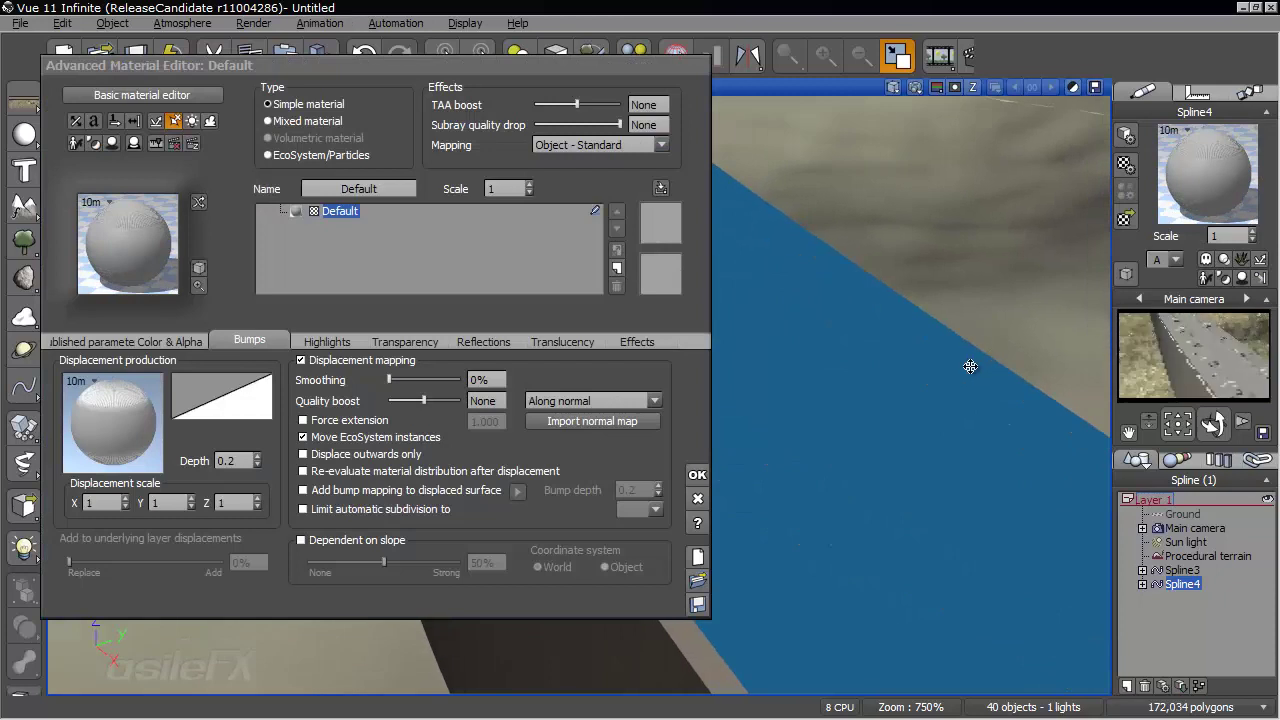
double_click(227, 463)
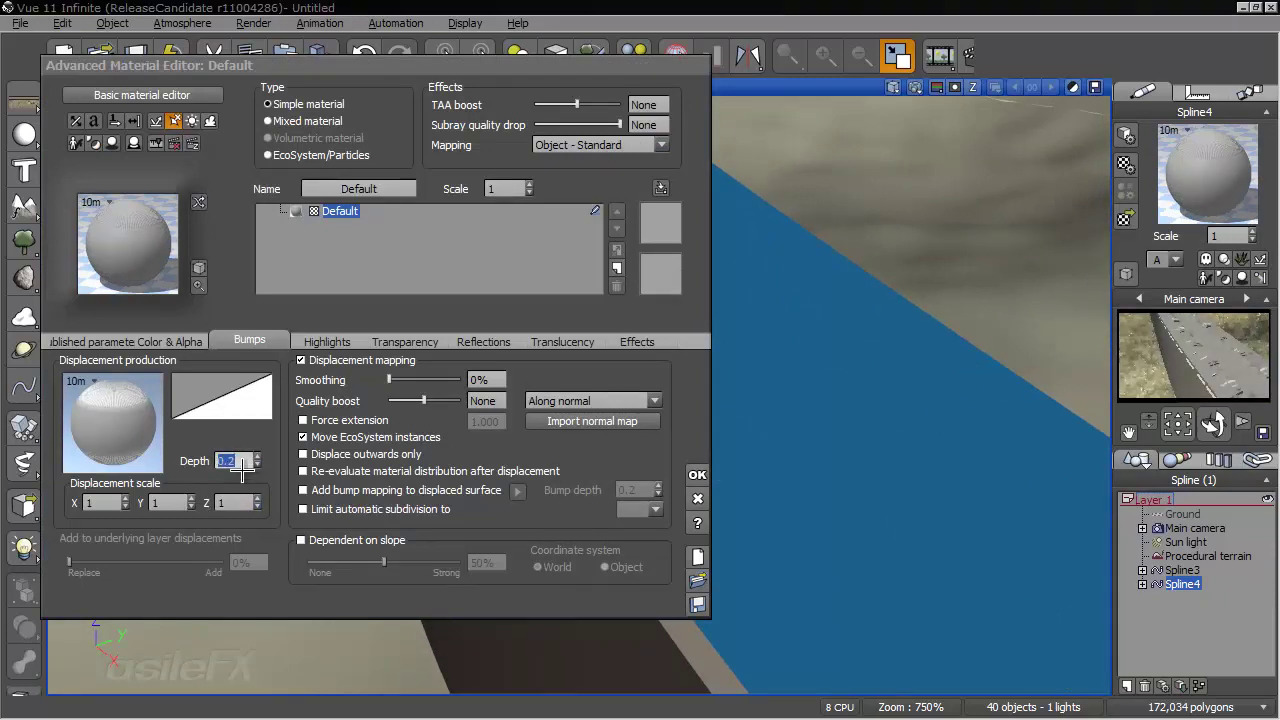
type("2")
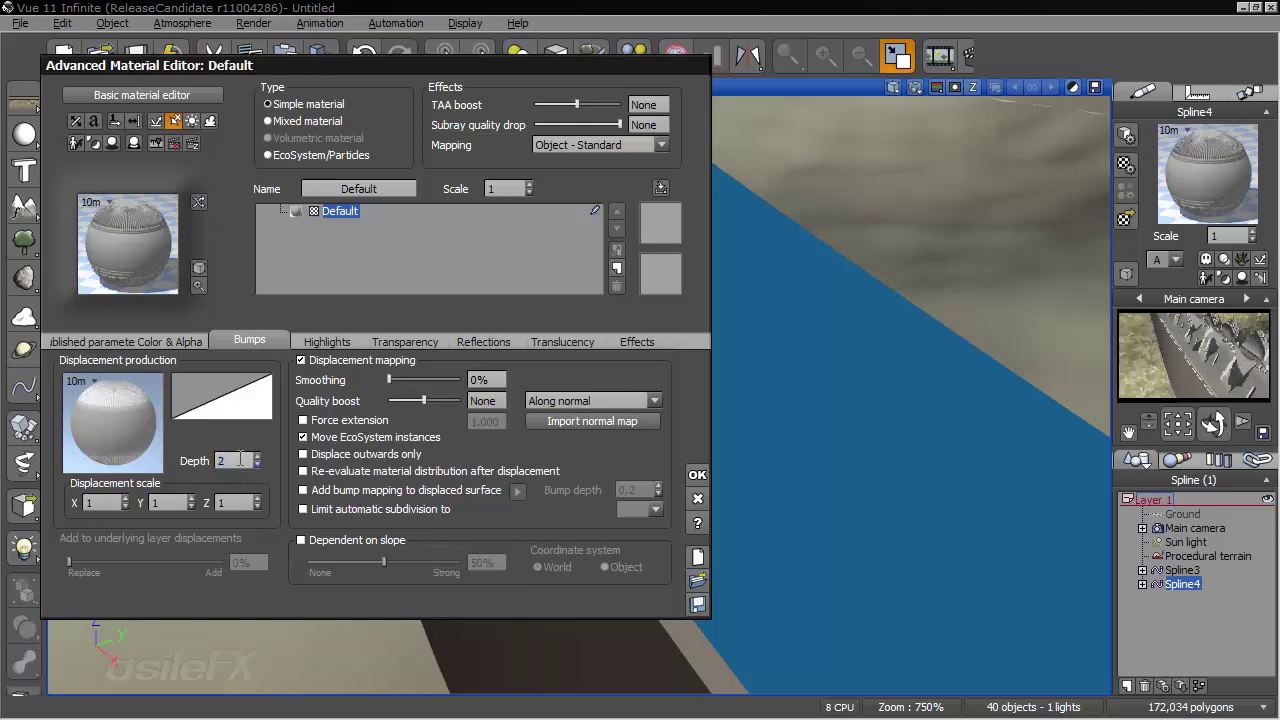
double_click(240, 460)
type("1")
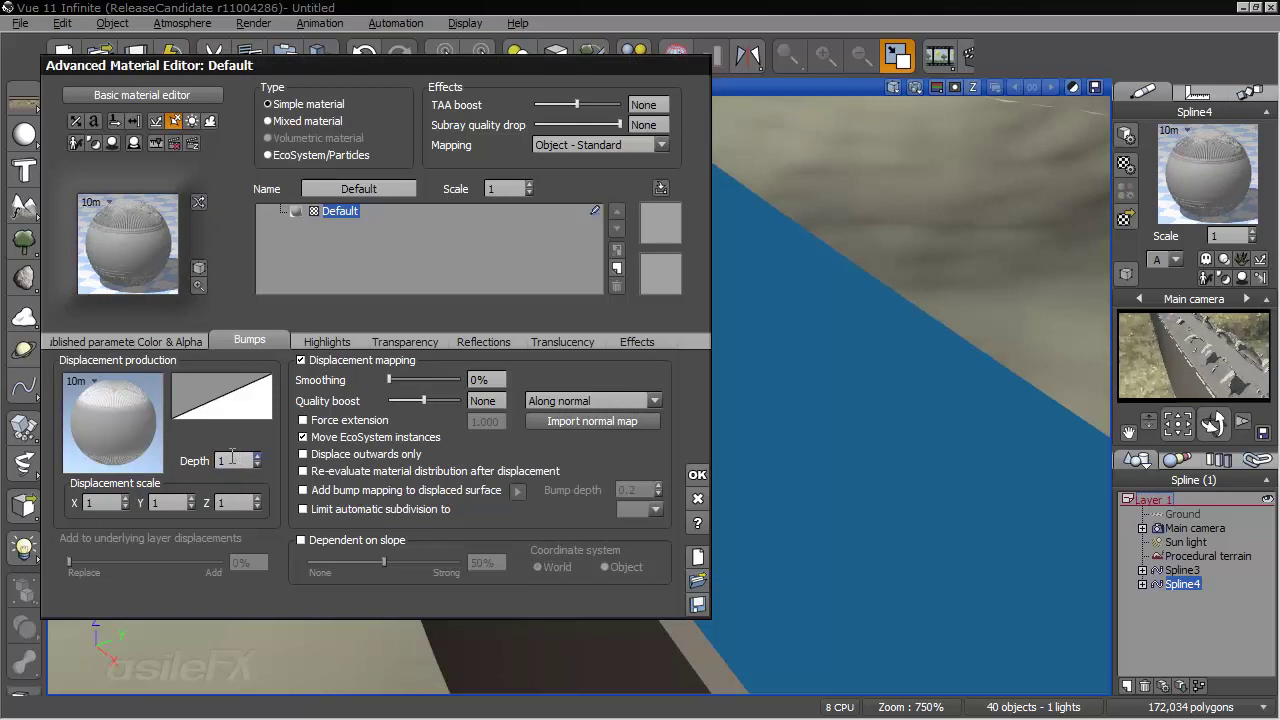
- Set the wall-top material's displacement depth to 1.5 and accept the material changes
left_click_drag(232, 456, 174, 460)
type("1.5")
key("Return")
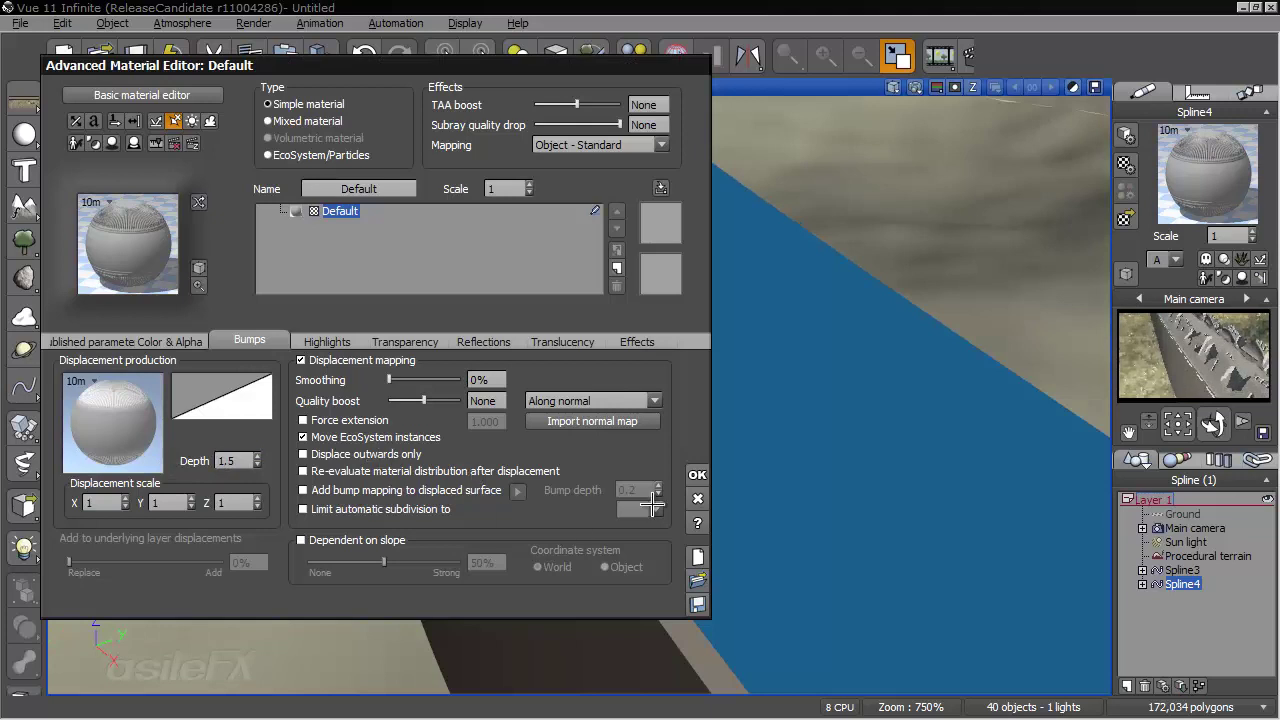
left_click(695, 476)
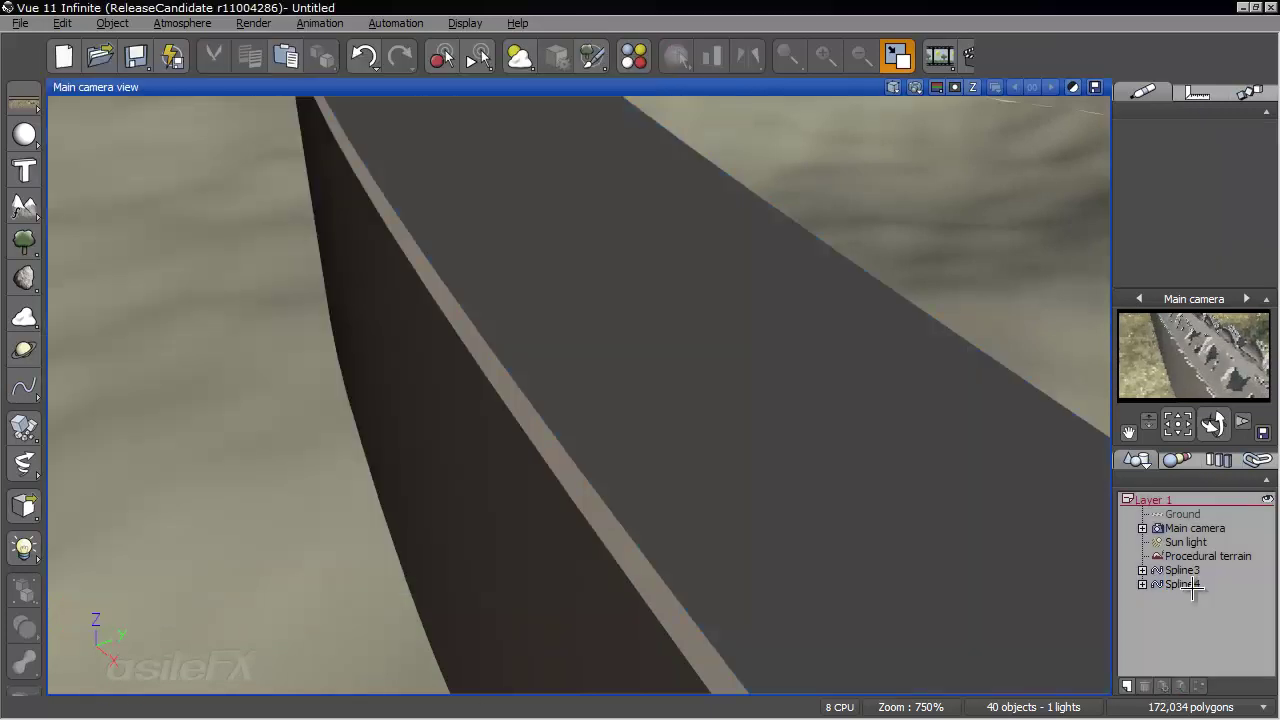
- Set the Offset z of the Ribbon spline Spline4 to 5.7 m, accept it and deselect the spline
double_click(1184, 585)
left_click(214, 235)
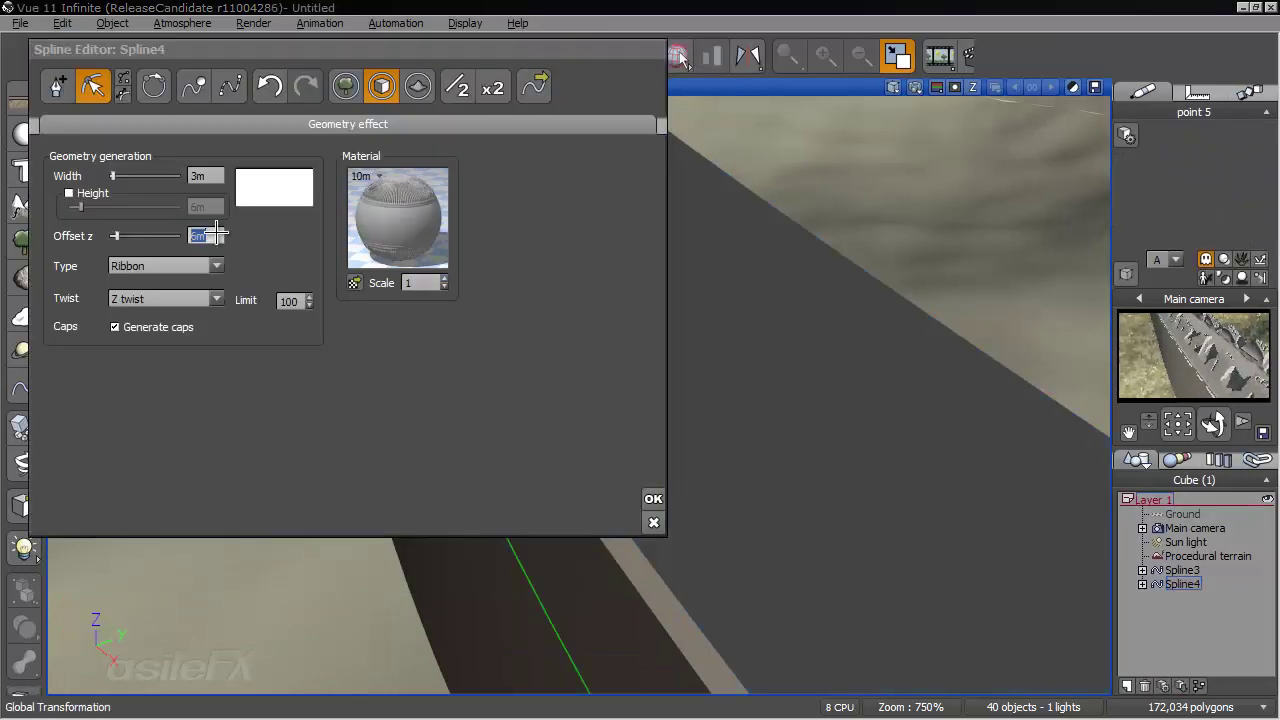
type("5.7")
key("Return")
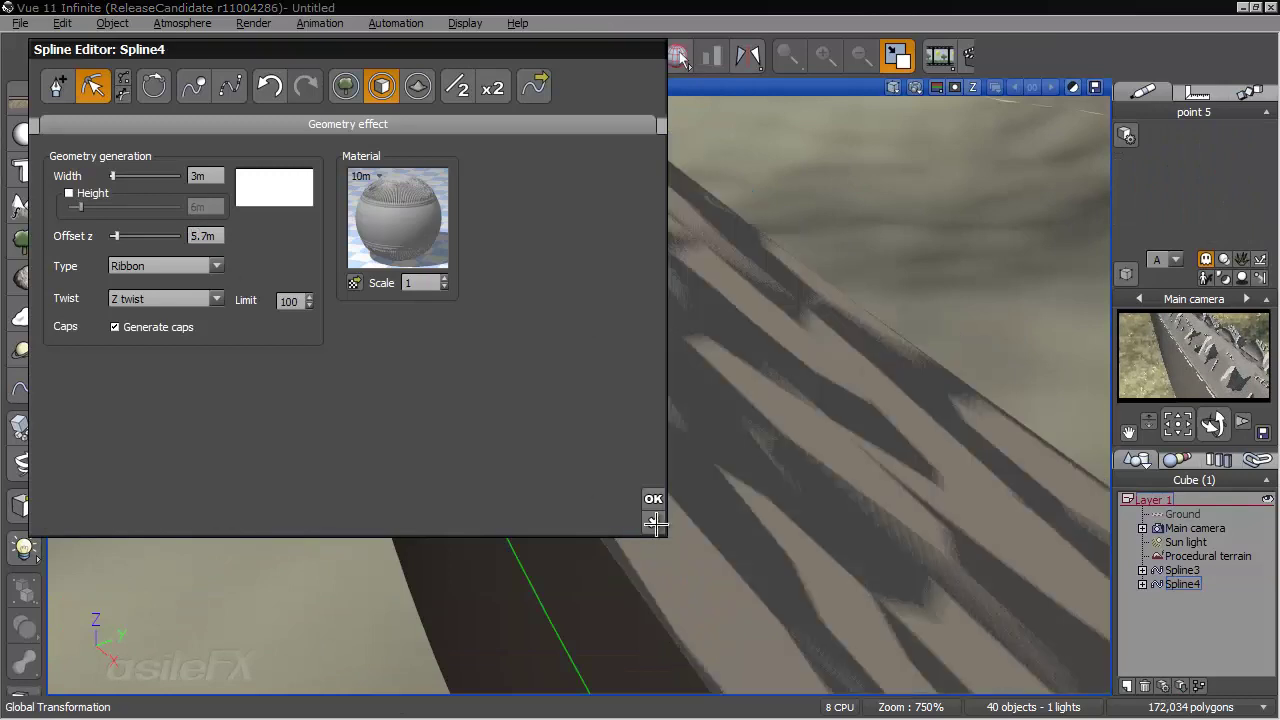
left_click(653, 500)
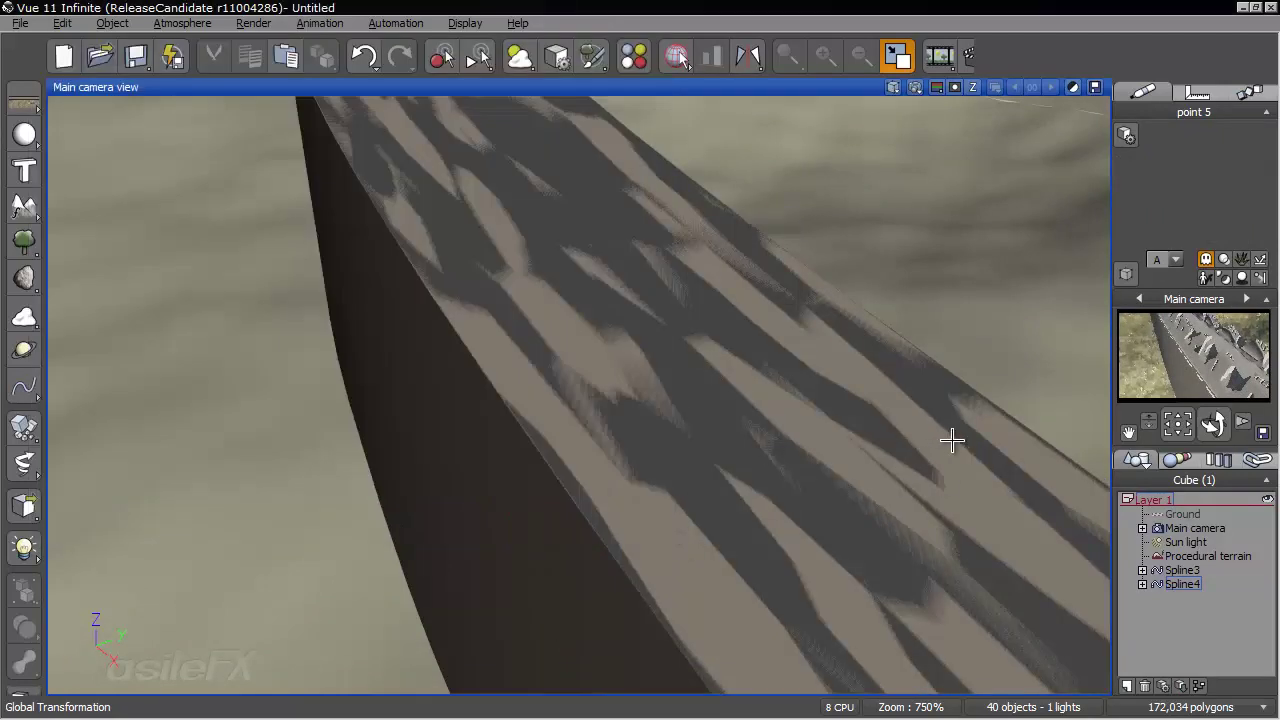
left_click(1215, 599)
right_click_drag(823, 443, 786, 441)
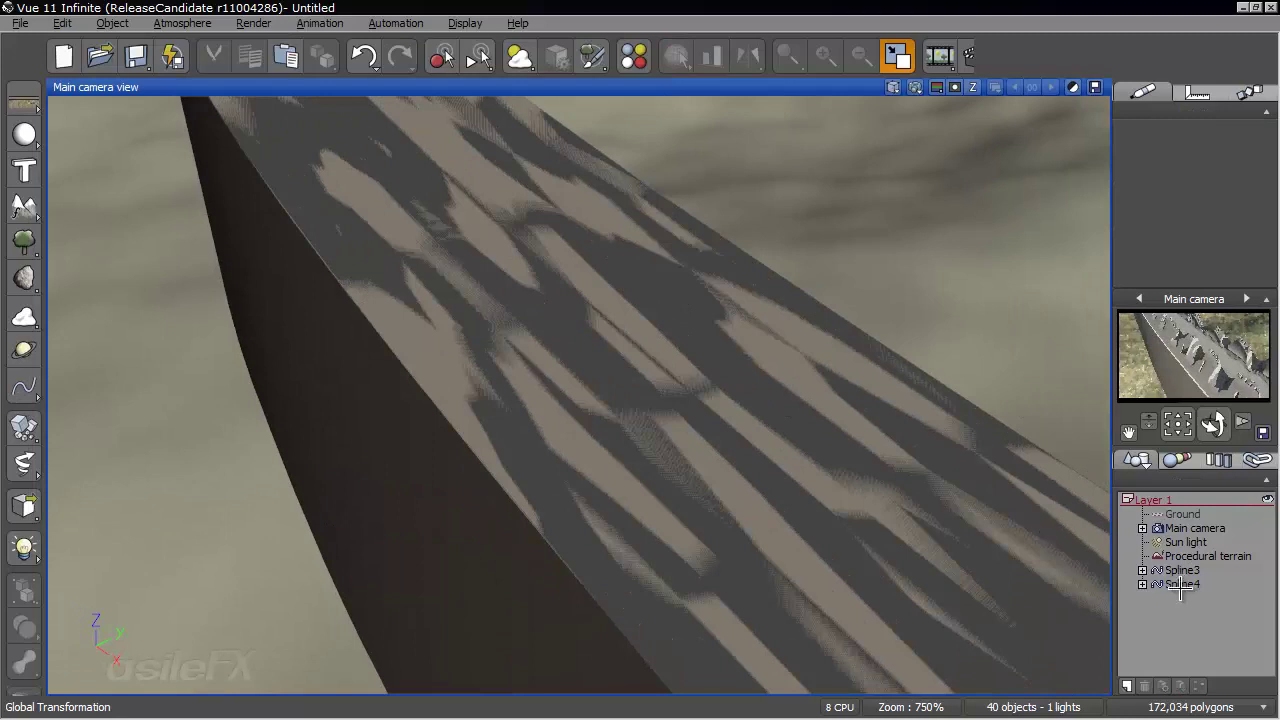
- Frame a wider stretch of the displaced wall and render it to screen with User settings at 800x450
middle_click_drag(690, 370, 660, 374)
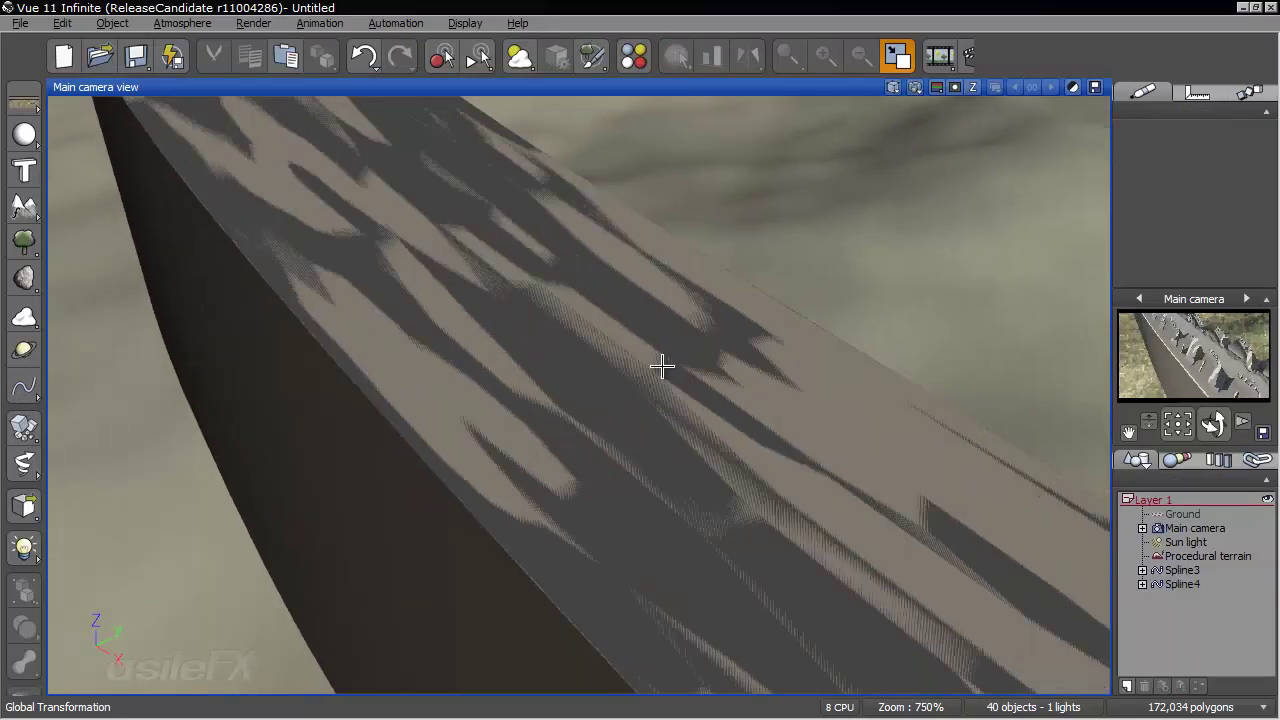
left_click_drag(1150, 424, 1150, 416)
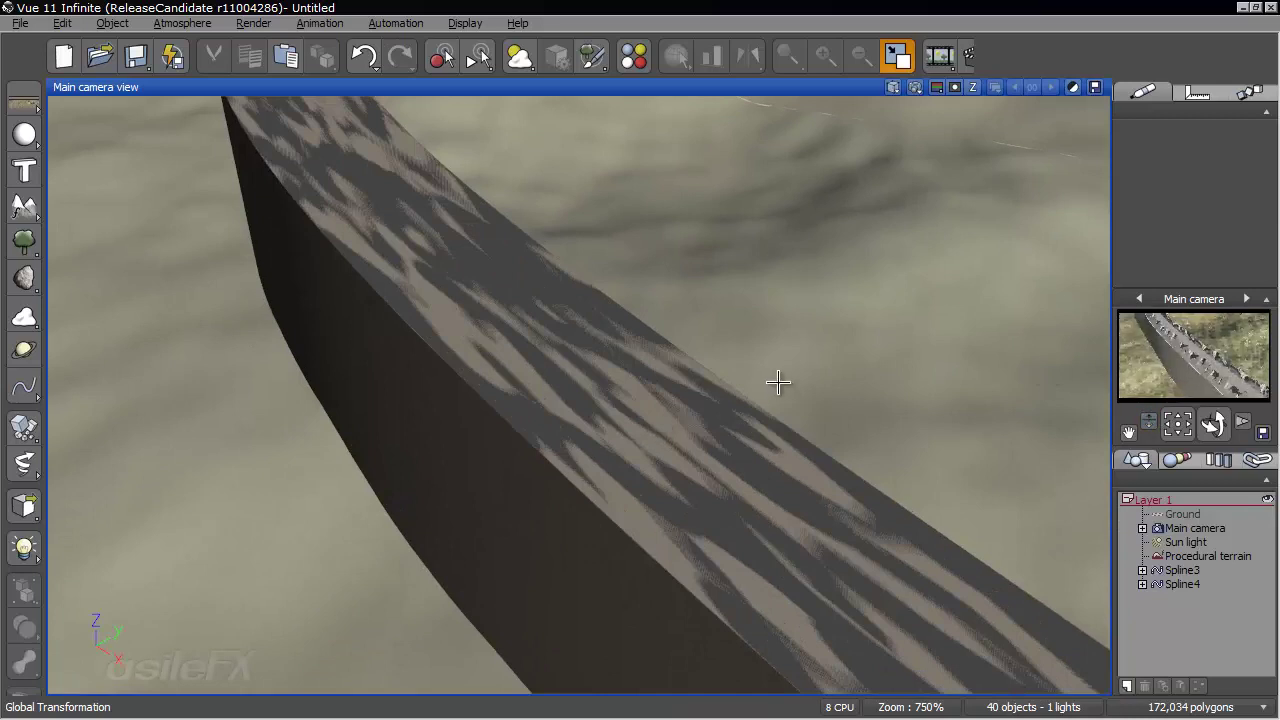
left_click(1047, 56)
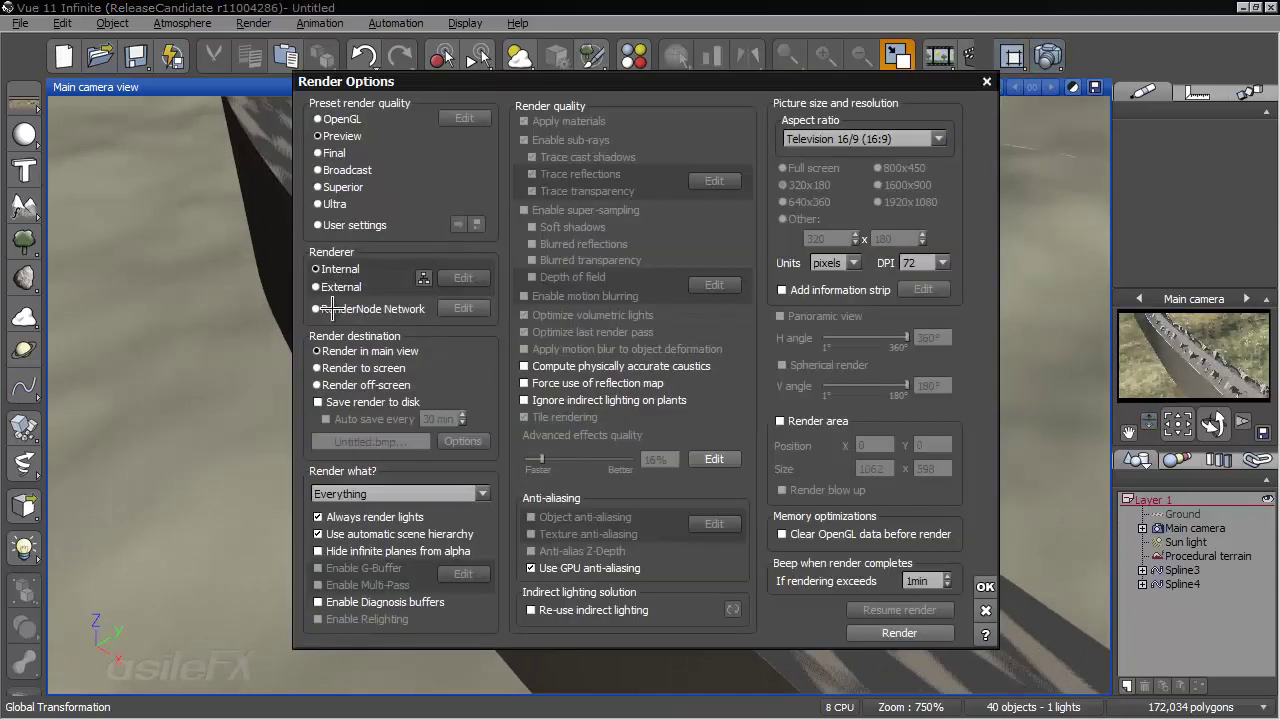
left_click(367, 225)
left_click(383, 368)
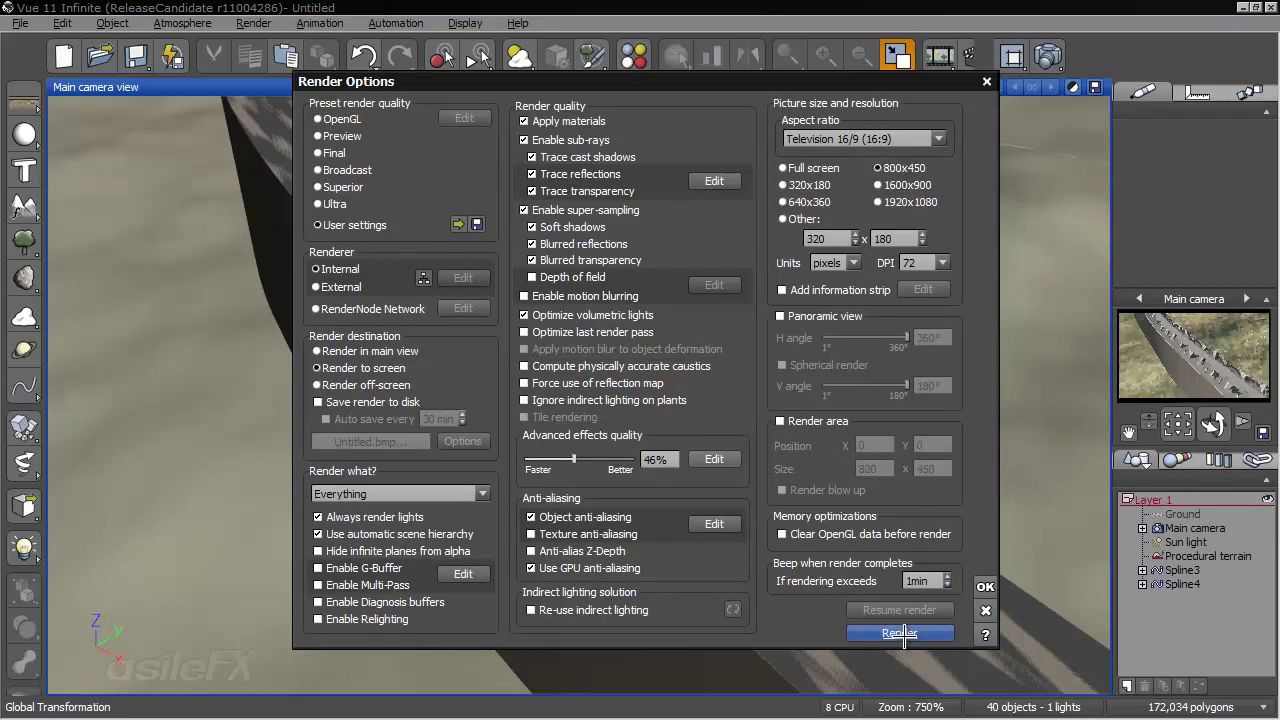
left_click(905, 633)
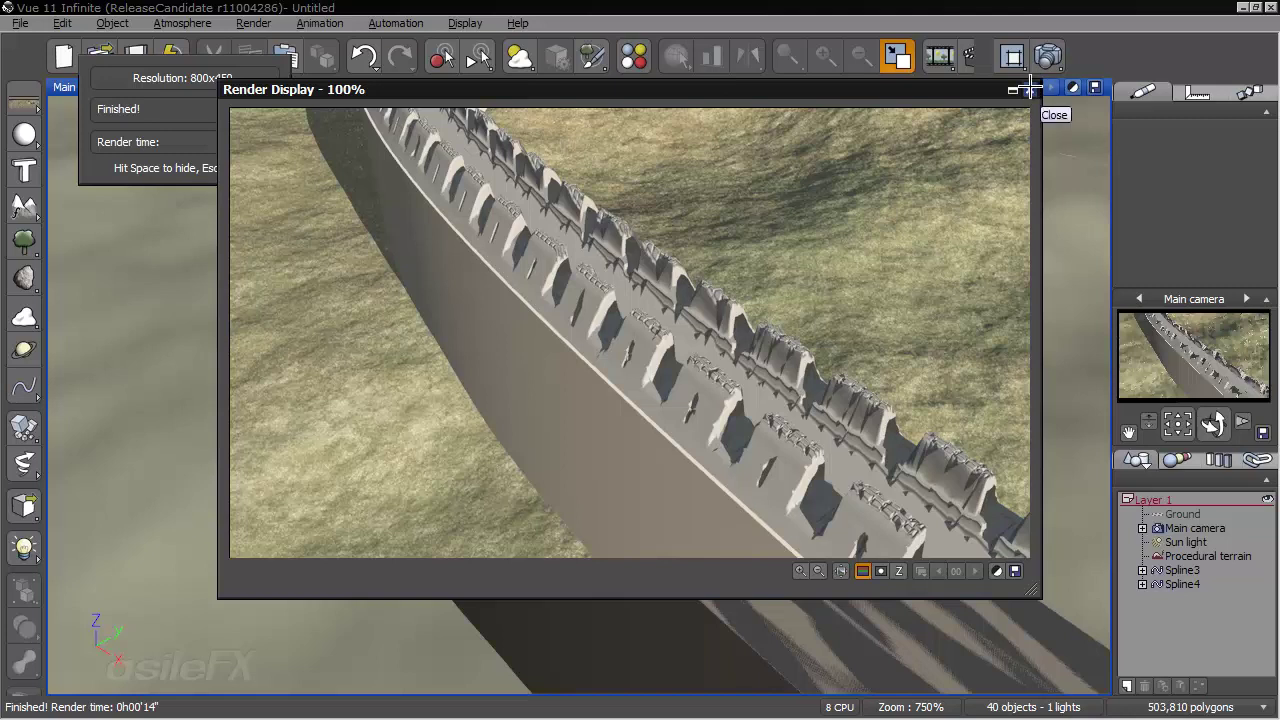
left_click(1030, 89)
- Apply the x2 resolution option to the Ribbon spline Spline4 and close its editor
double_click(1158, 584)
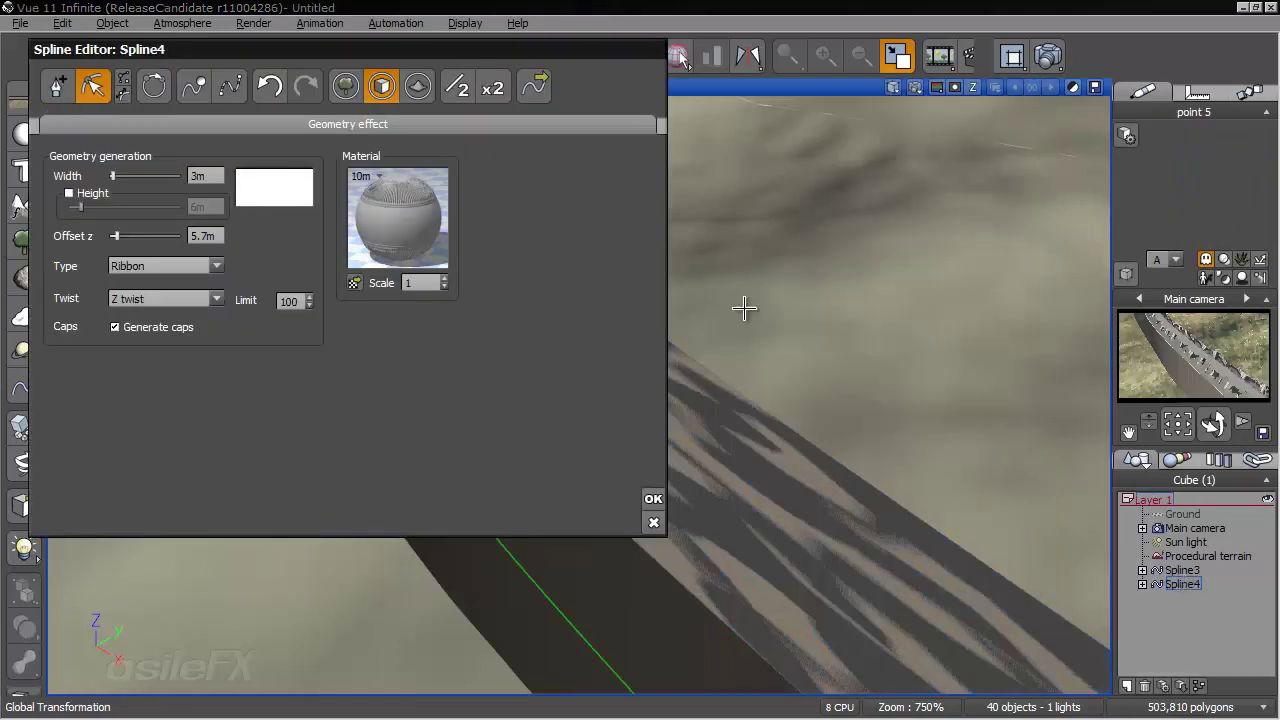
left_click(496, 87)
left_click(654, 522)
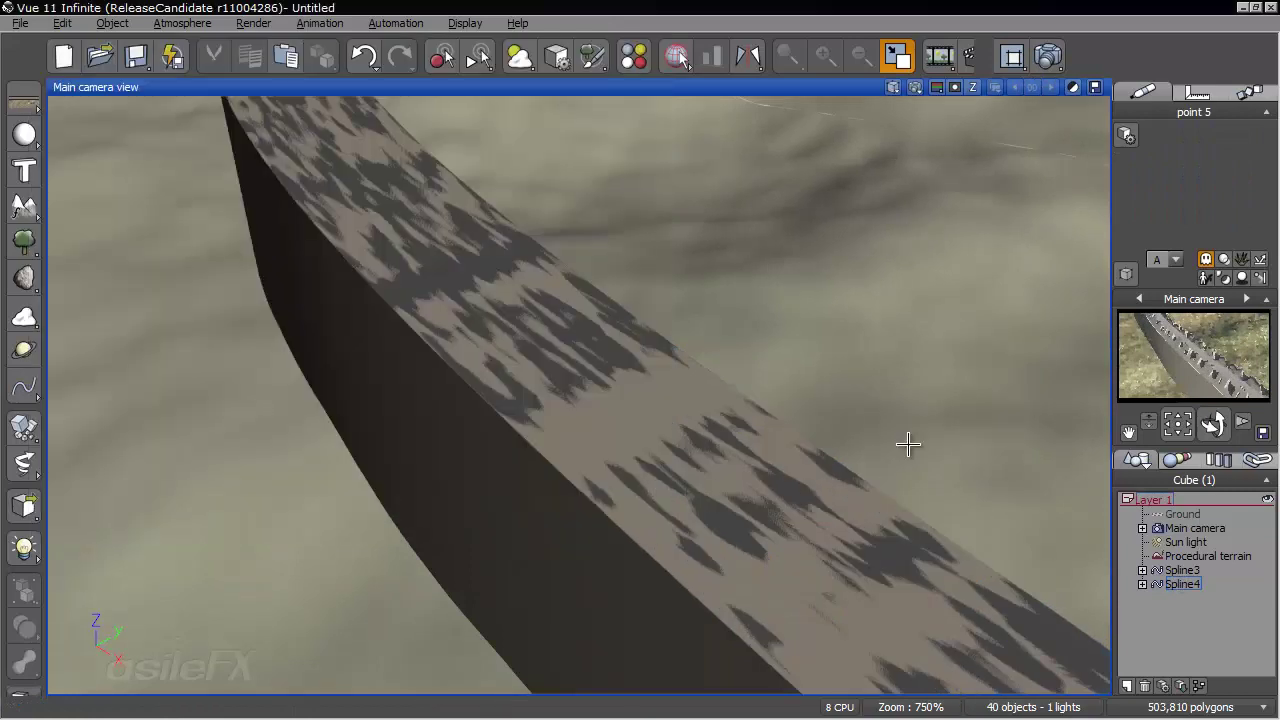
- Set the displacement quality boost of Spline4's material to +1 and render the wall to check it
left_click(1183, 585)
right_click(1190, 196)
left_click(1150, 205)
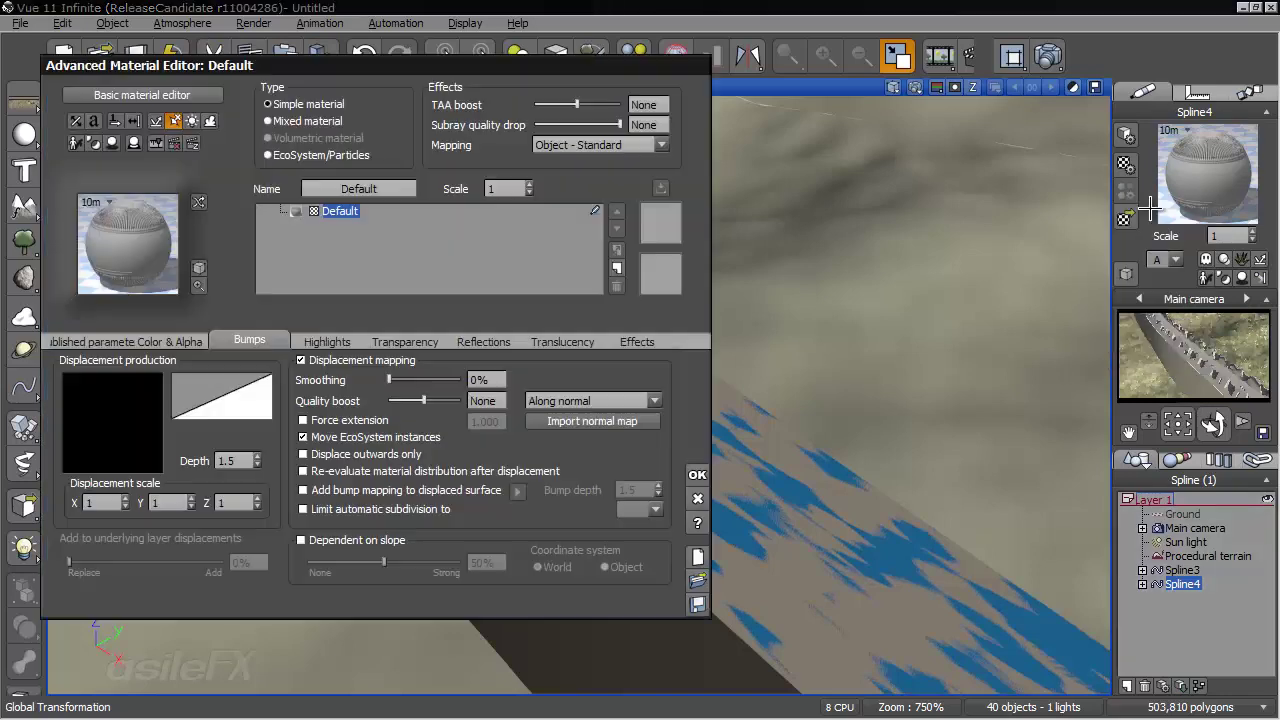
left_click(476, 400)
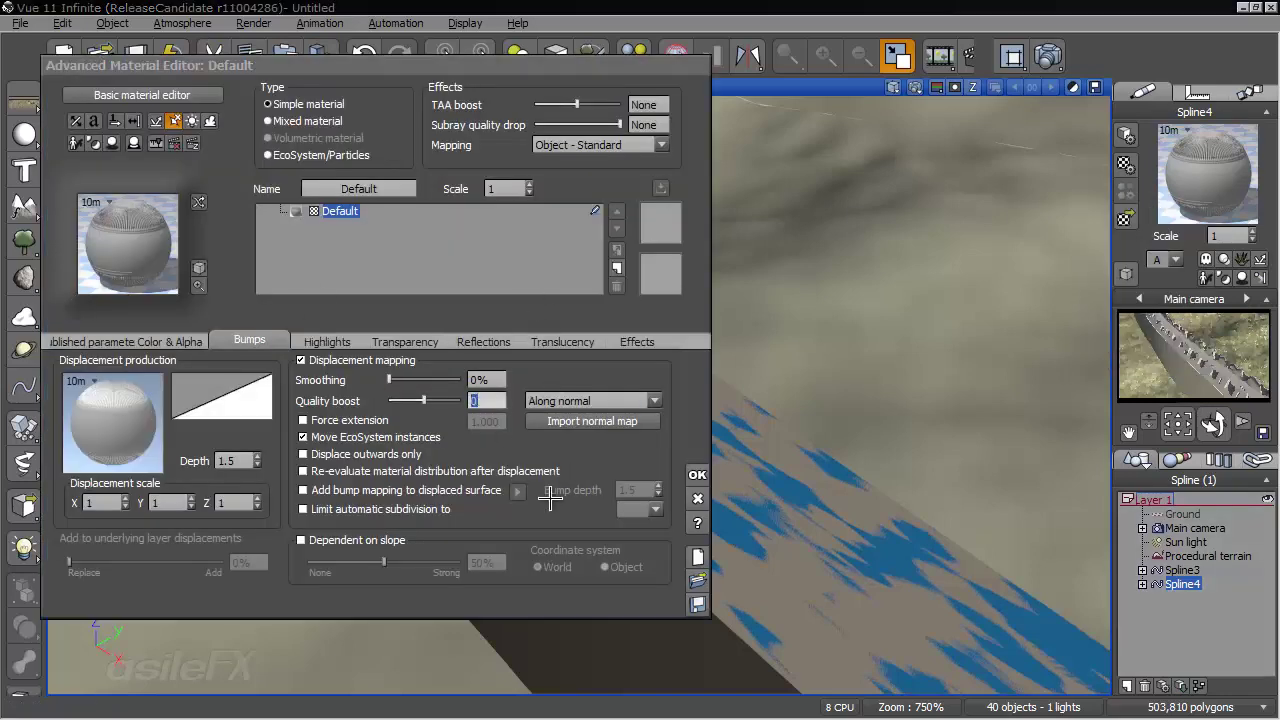
type("1")
key("Return")
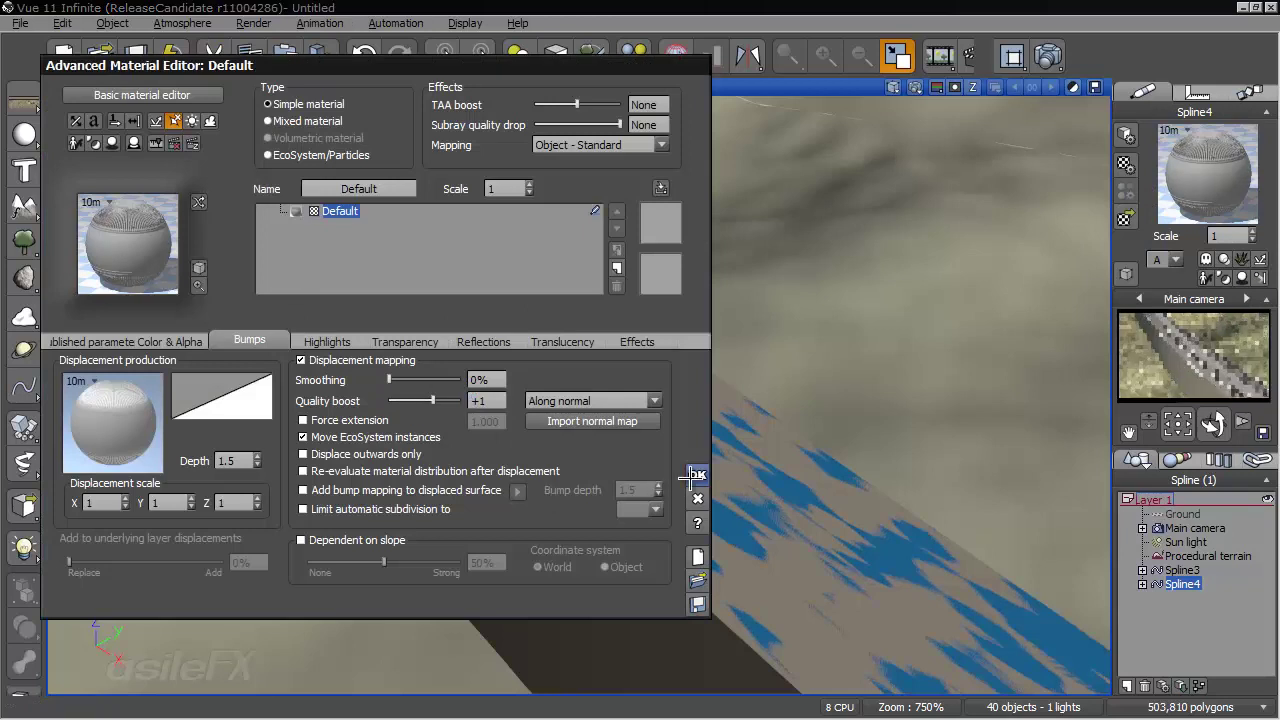
left_click(697, 474)
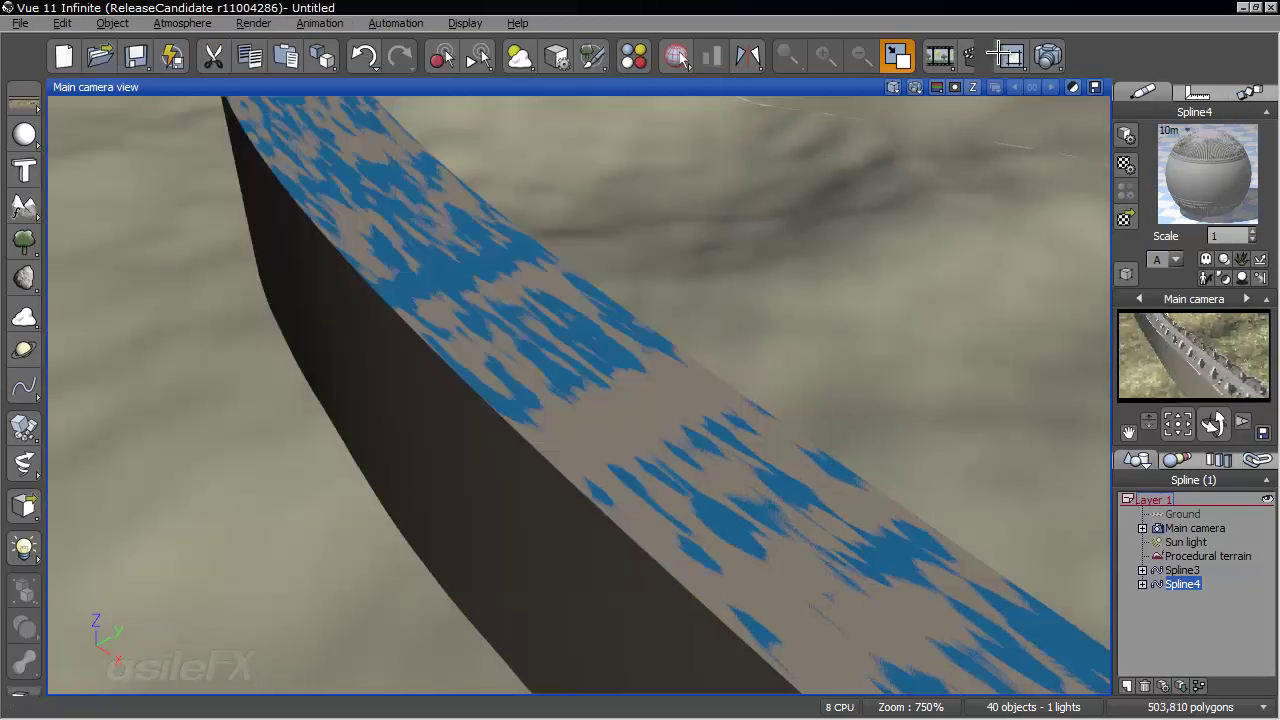
left_click(1047, 55)
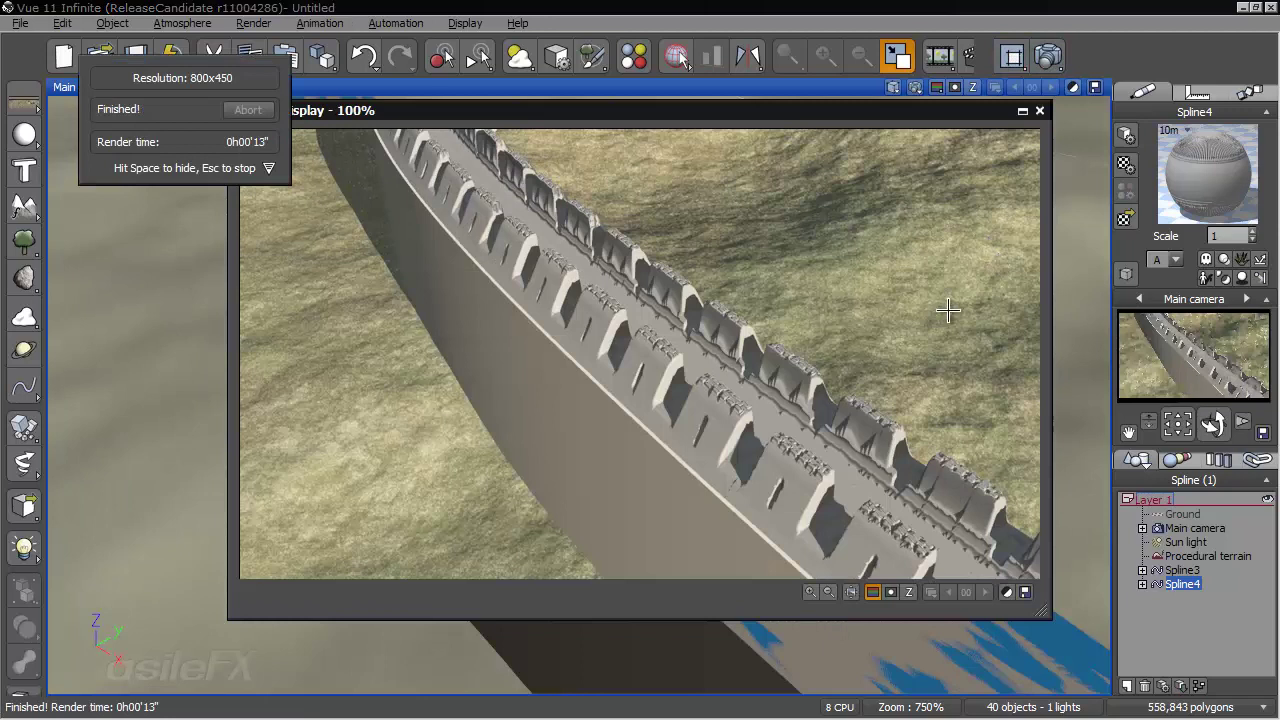
left_click(1040, 110)
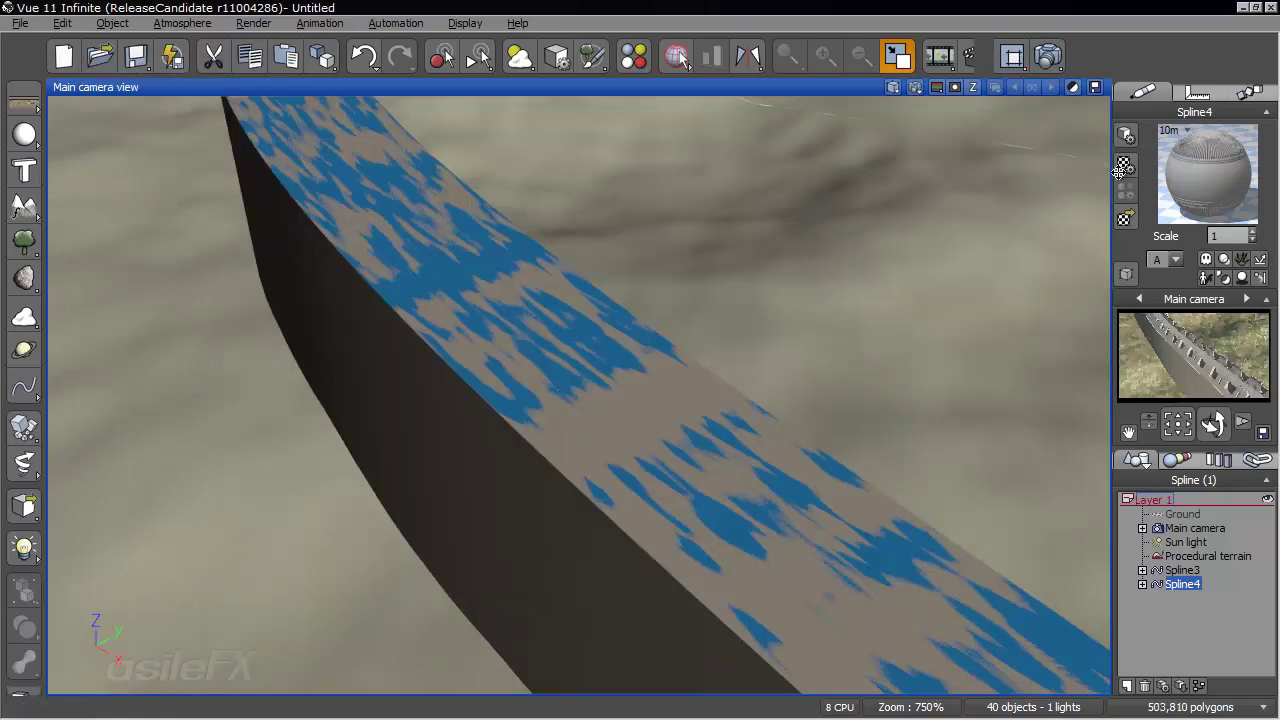
- Set the displacement depth of Spline4's material to 1
right_click(1205, 168)
left_click(1150, 185)
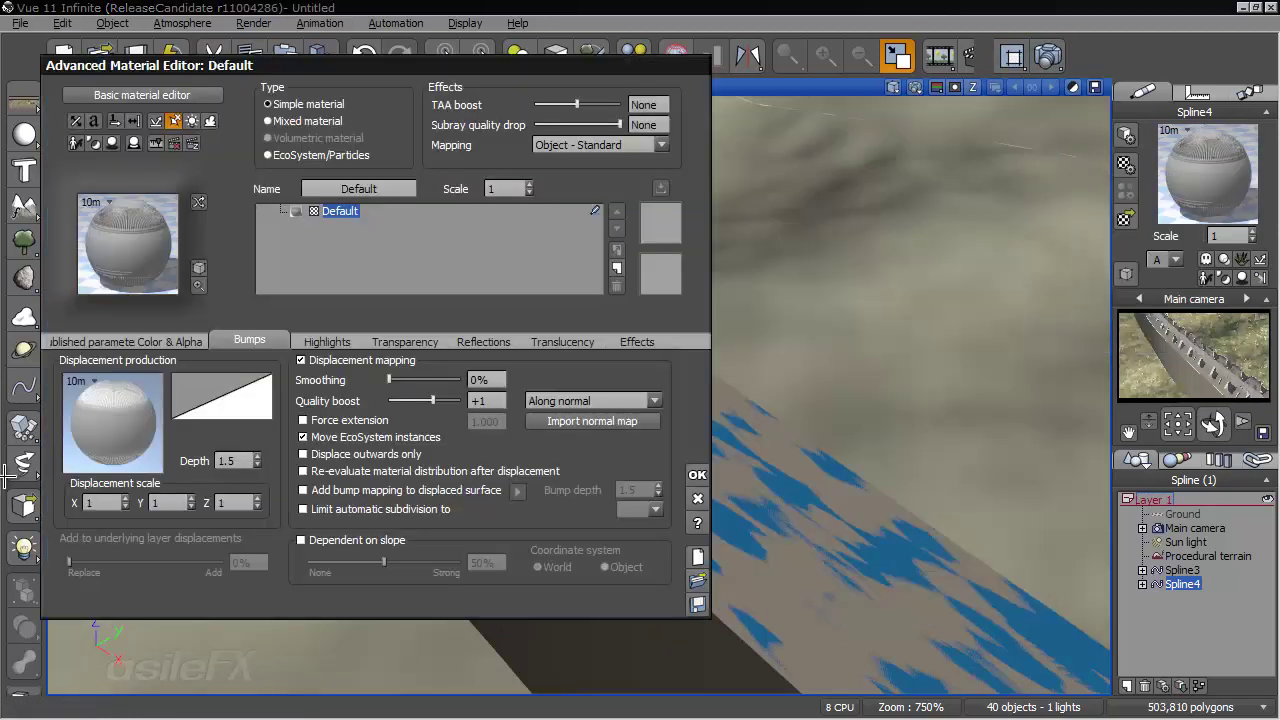
double_click(236, 460)
type("1")
key("Return")
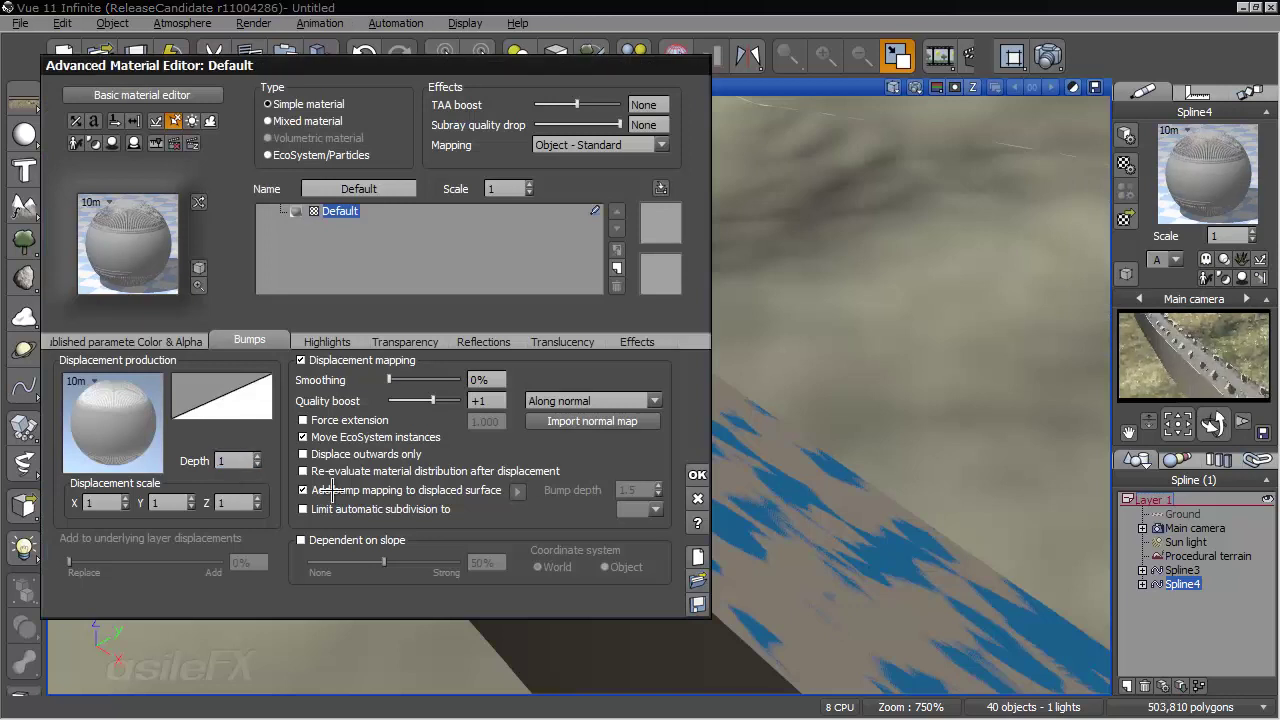
- Add bump mapping to the displaced surface with a bump depth of 1, accept the material and review the render
left_click(330, 490)
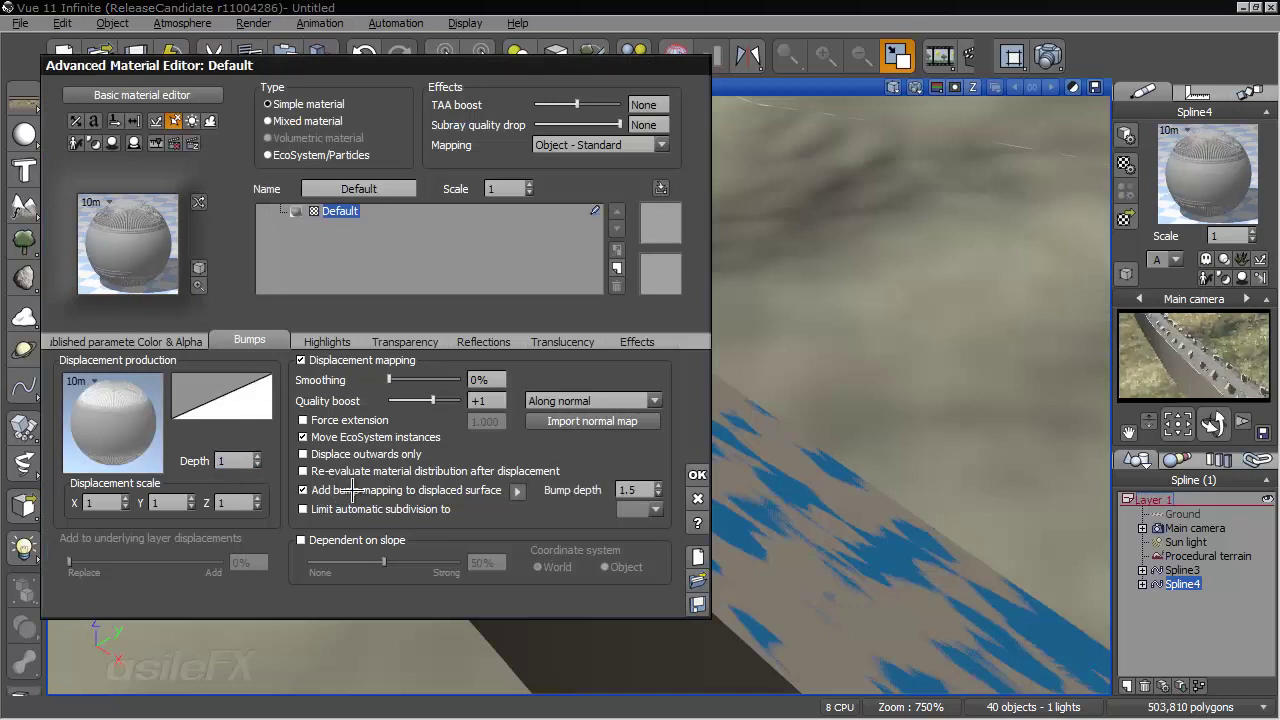
double_click(632, 489)
type("1")
key("Return")
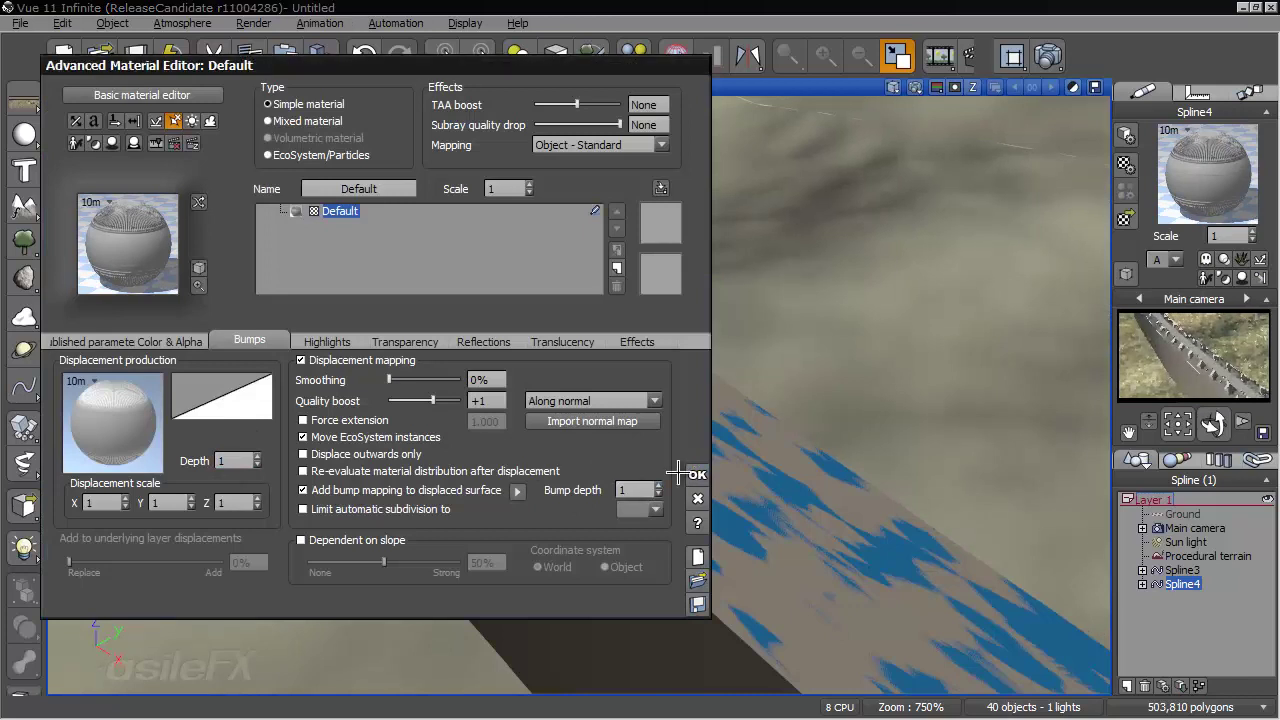
left_click(695, 474)
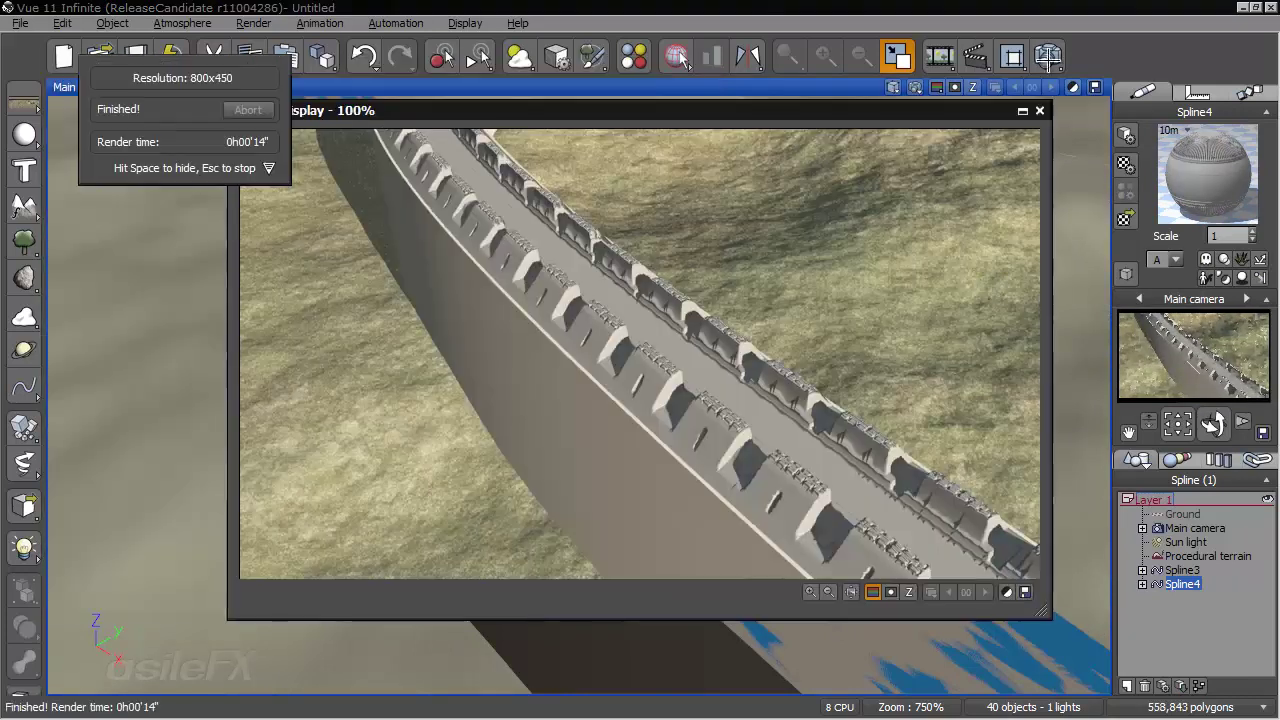
left_click(1036, 111)
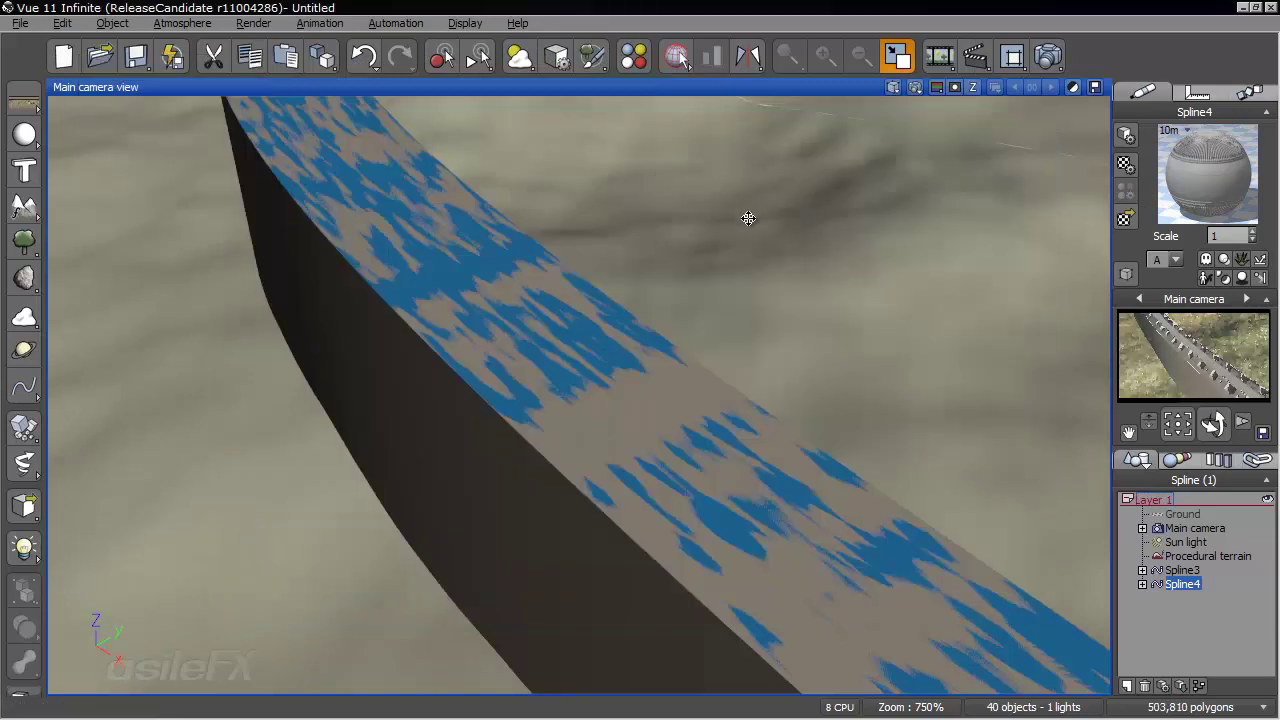
- Open the displacement quality boost of Spline4's material for editing and accept the material settings
right_click_drag(836, 196, 794, 314)
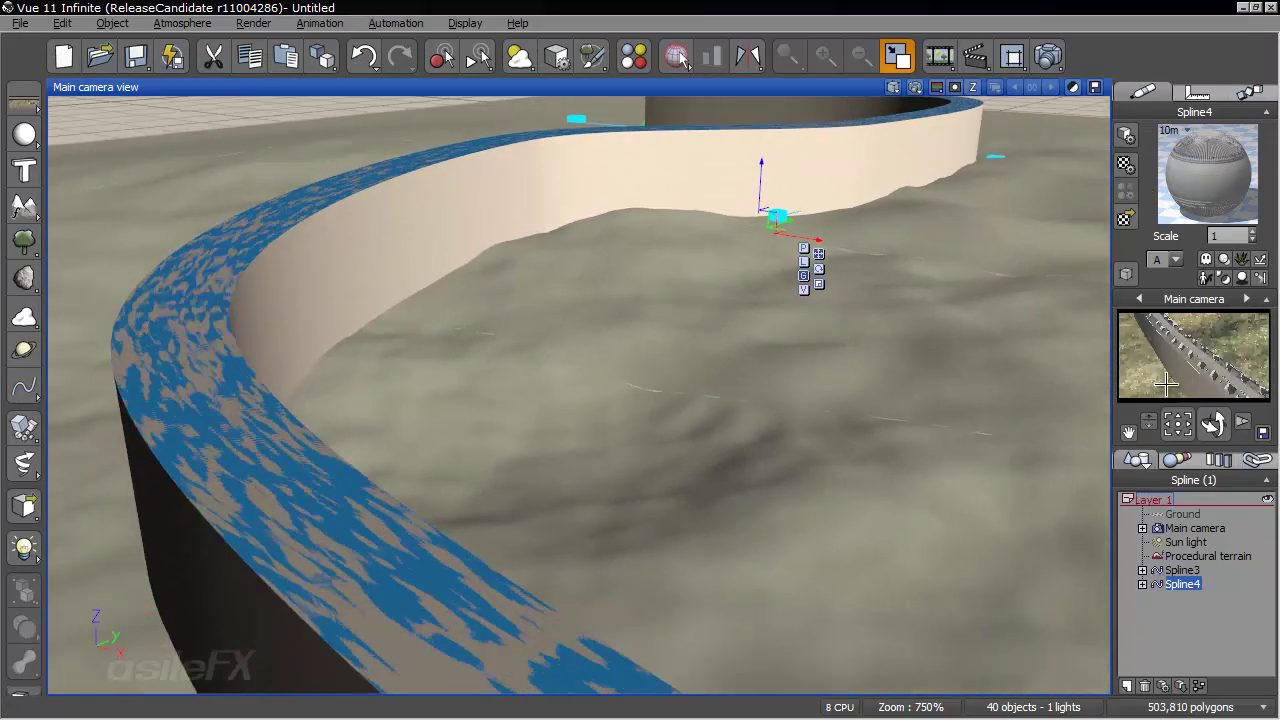
mouse_move(1149, 416)
left_mouse_down()
mouse_move(1149, 440)
mouse_move(1150, 414)
mouse_move(606, 215)
mouse_move(1145, 405)
left_mouse_up()
right_click_drag(994, 383, 934, 376)
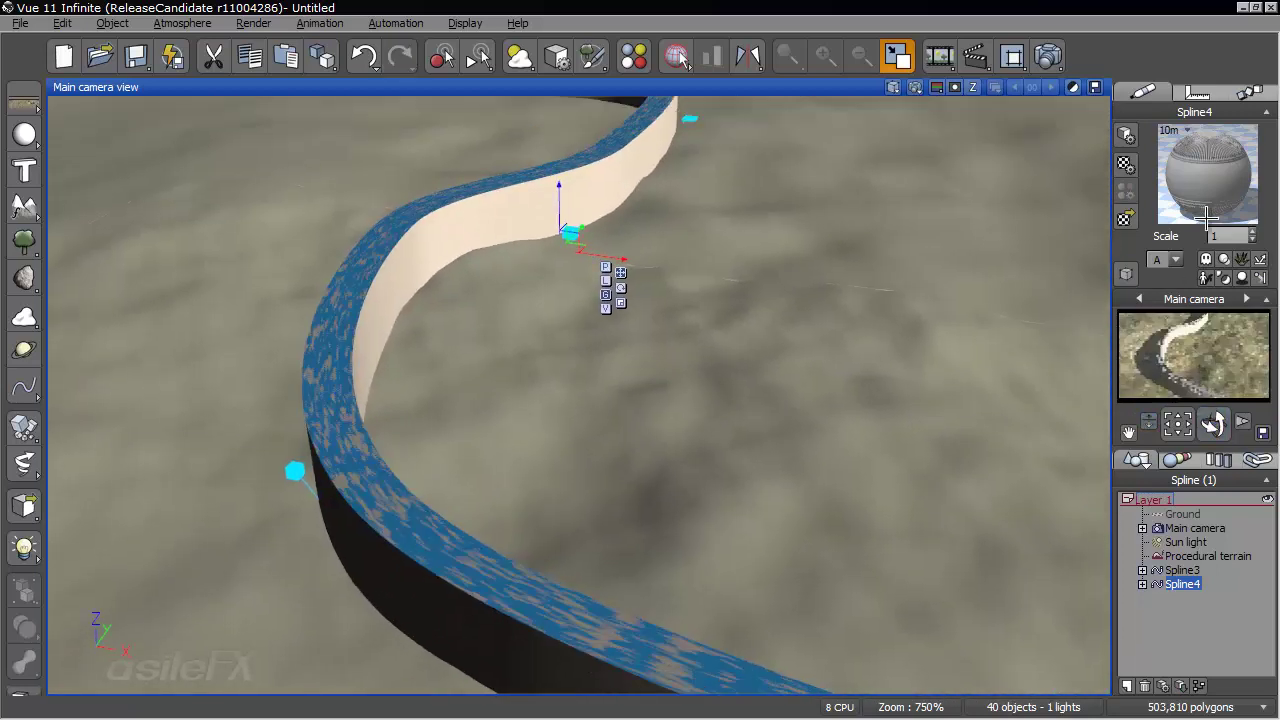
right_click(1165, 165)
left_click(1124, 172)
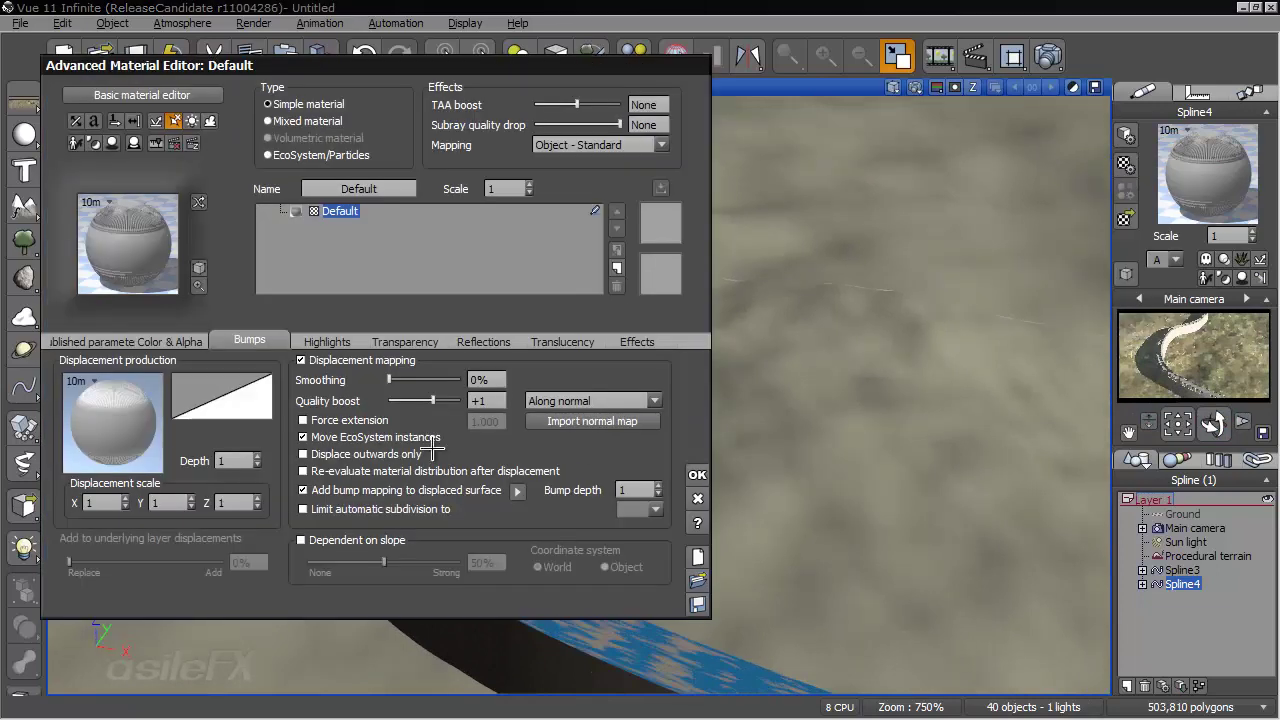
left_click(486, 401)
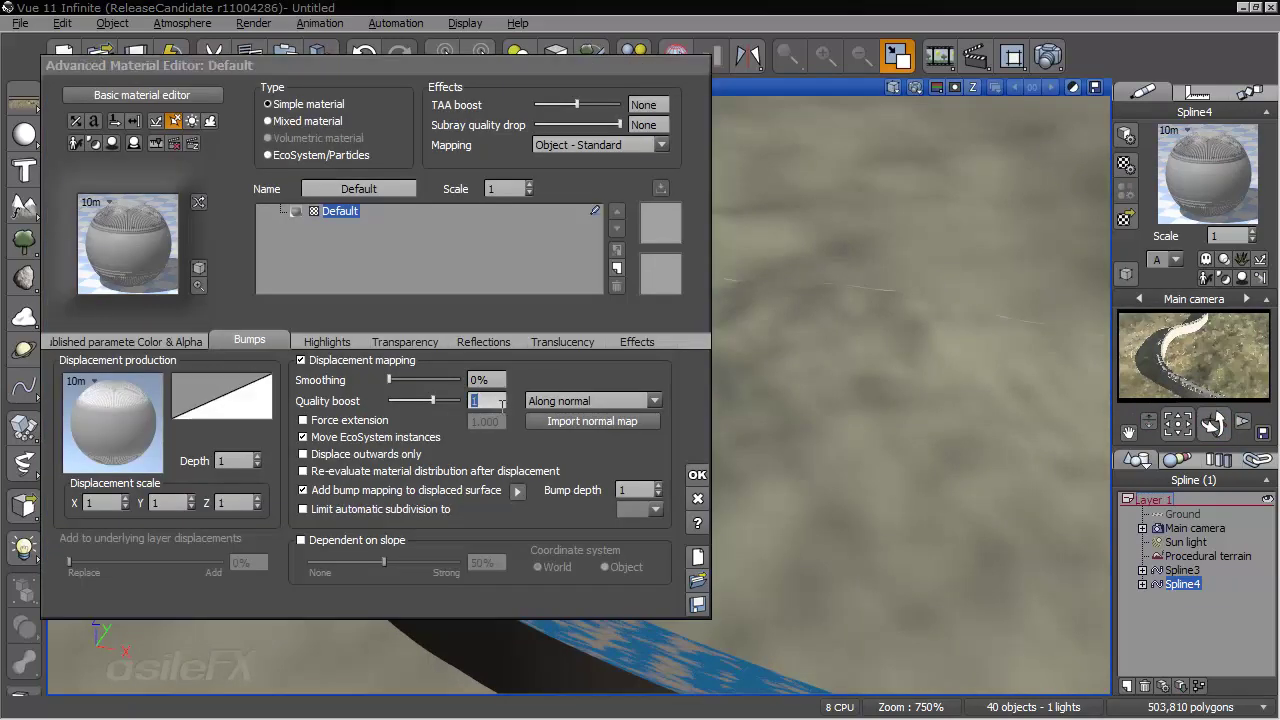
left_click(697, 475)
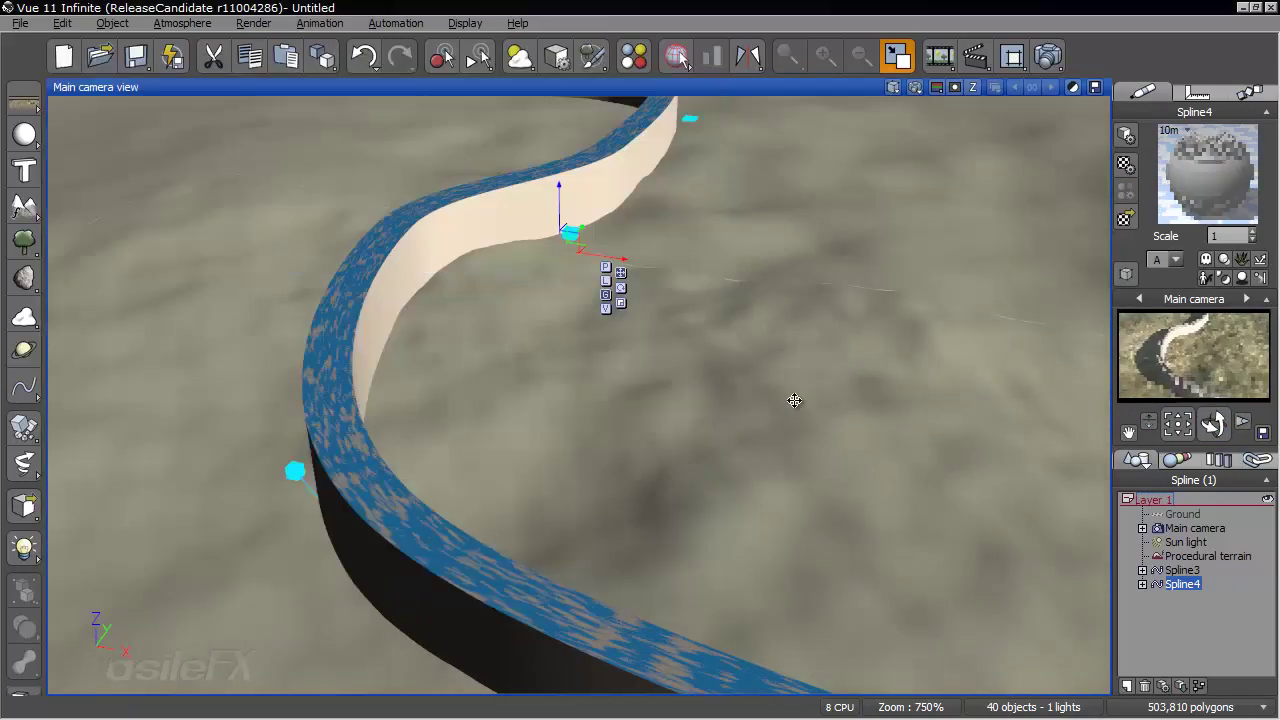
- Render the curving section of the wall to review the battlements from farther away
right_click_drag(906, 414, 844, 401)
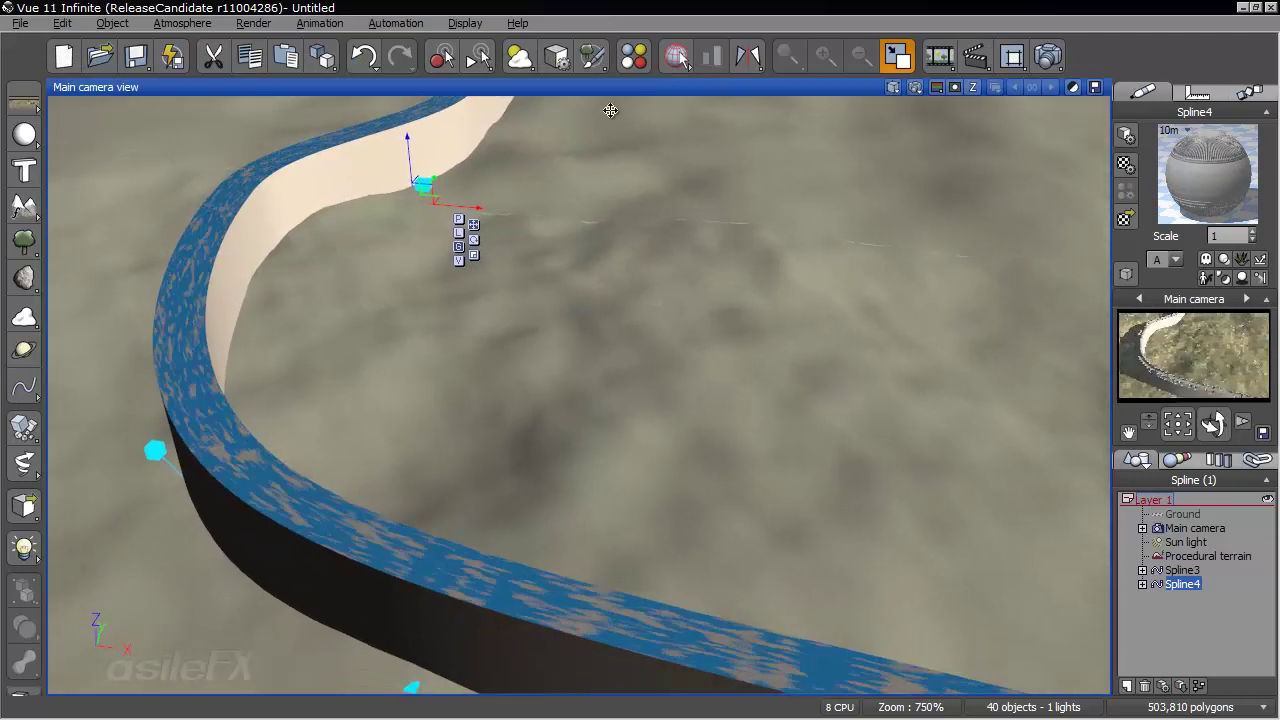
left_click(1046, 55)
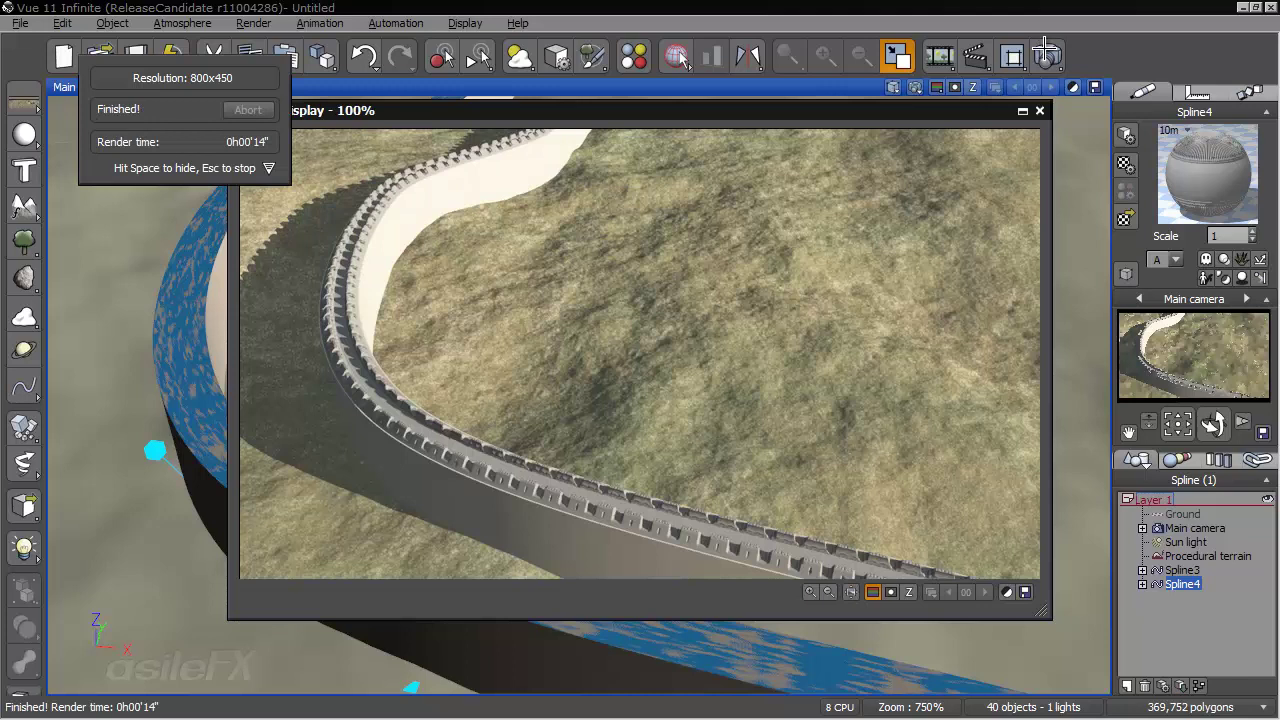
left_click(946, 113)
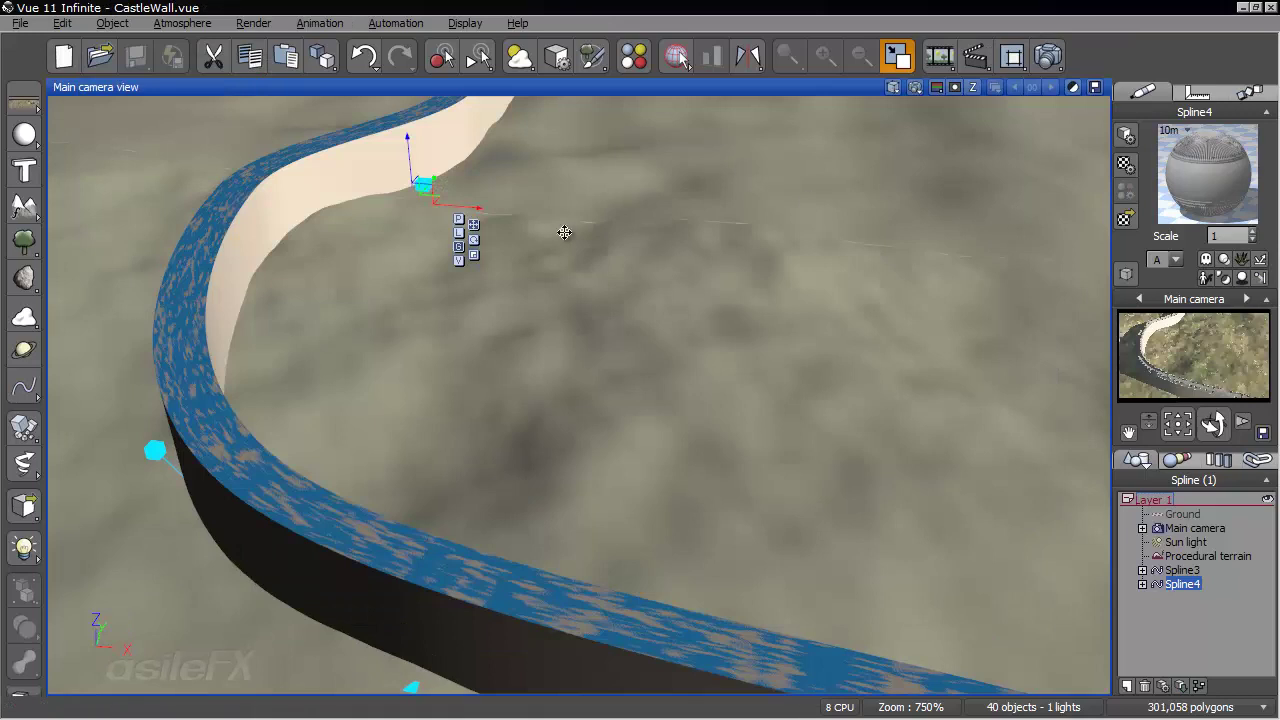
- Select point 1 of the wall-top spline Spline4 and frame the wall bend around it
left_click(1180, 627)
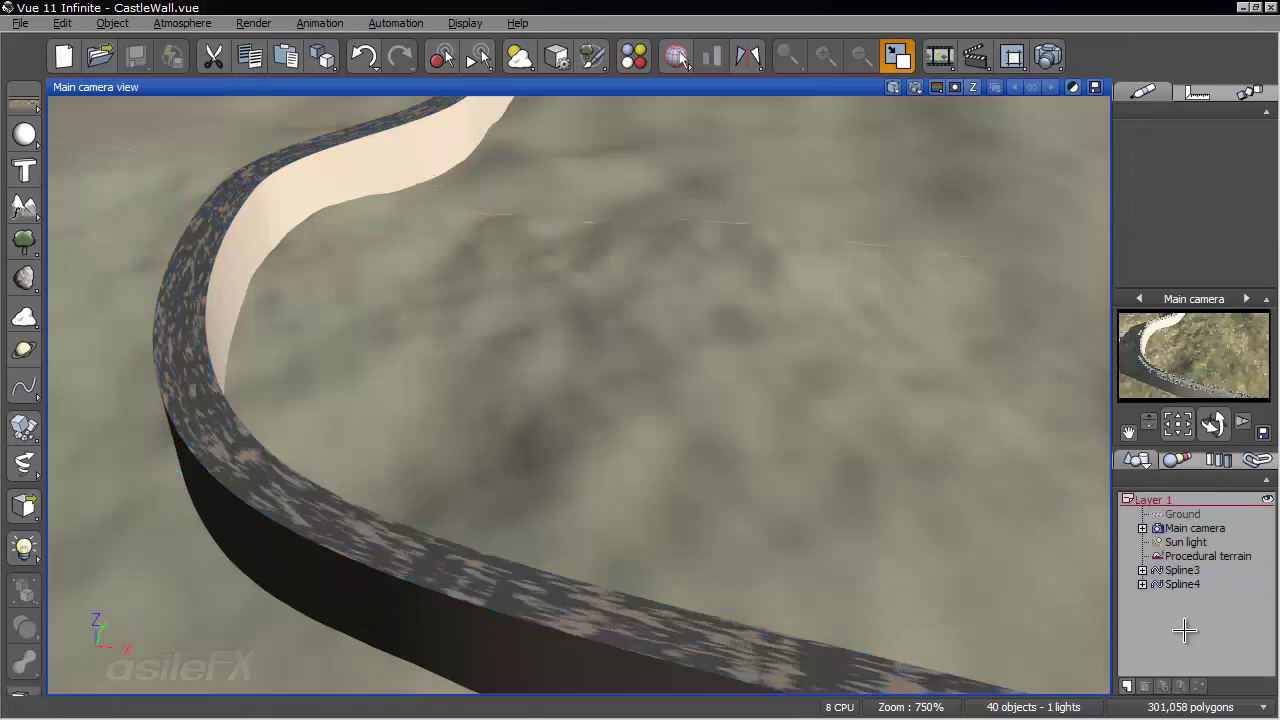
right_click_drag(595, 329, 614, 353)
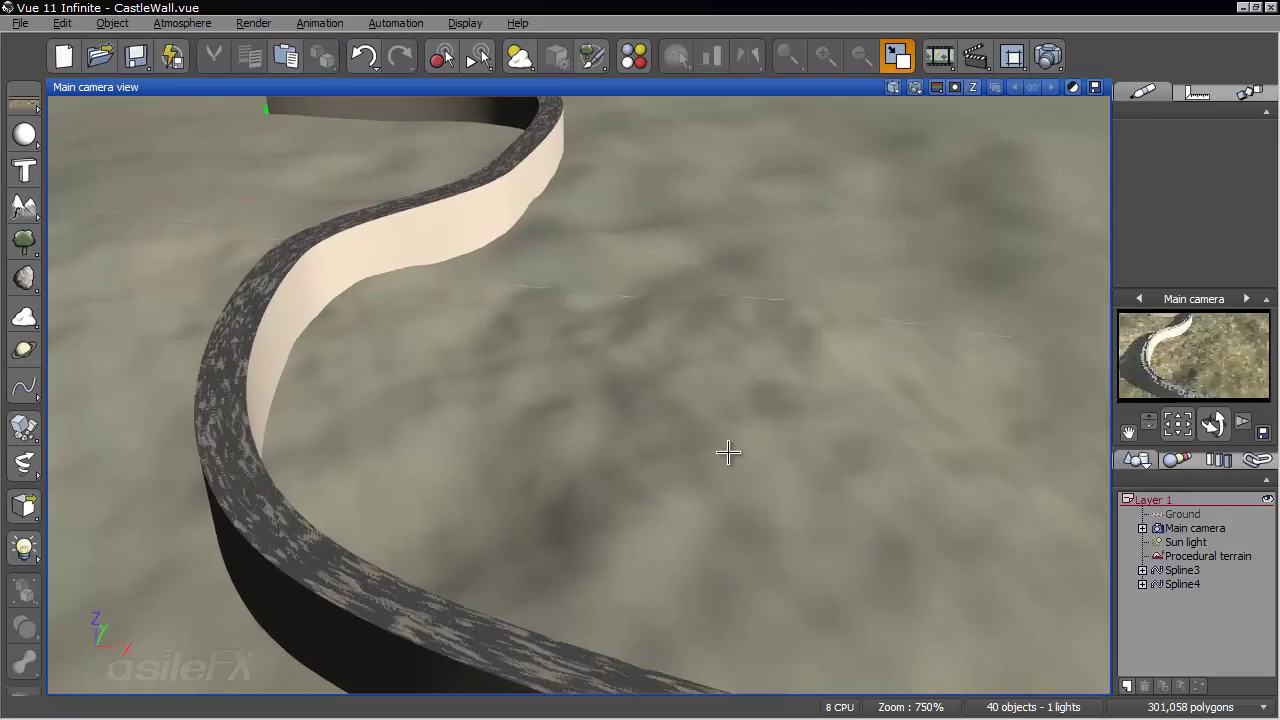
right_click_drag(360, 381, 434, 306)
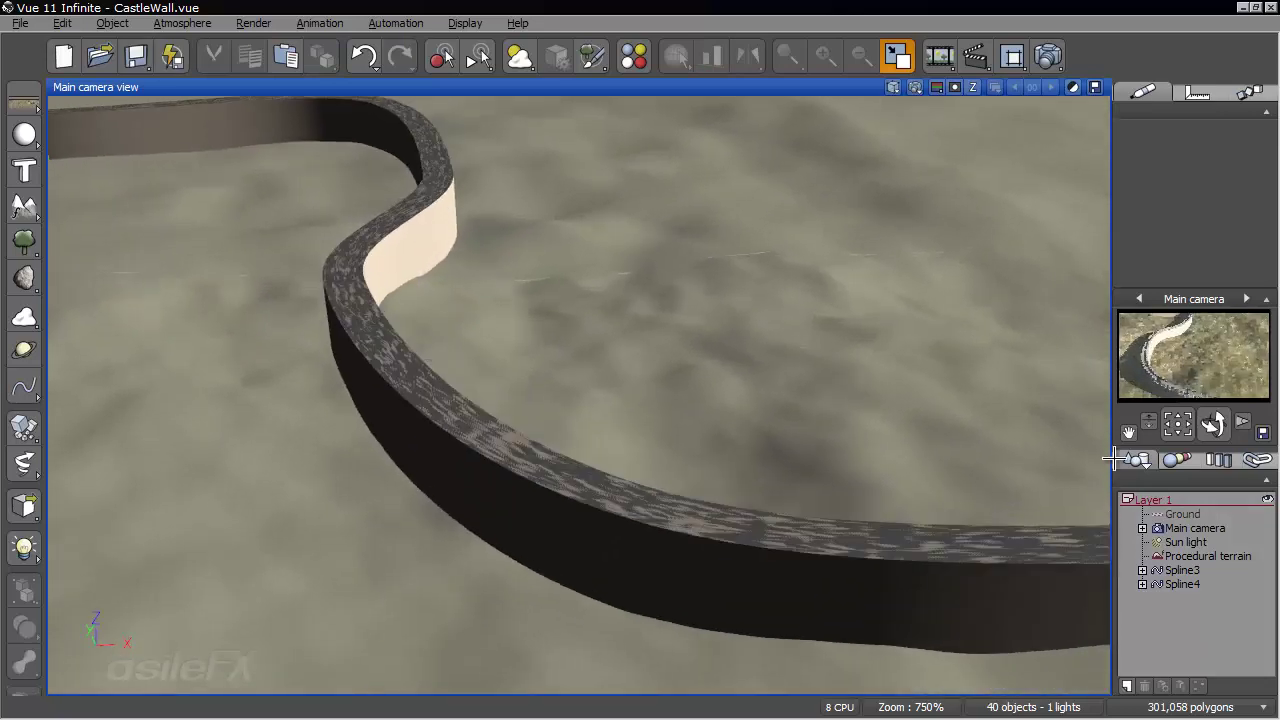
left_click(1182, 584)
left_click(1142, 584)
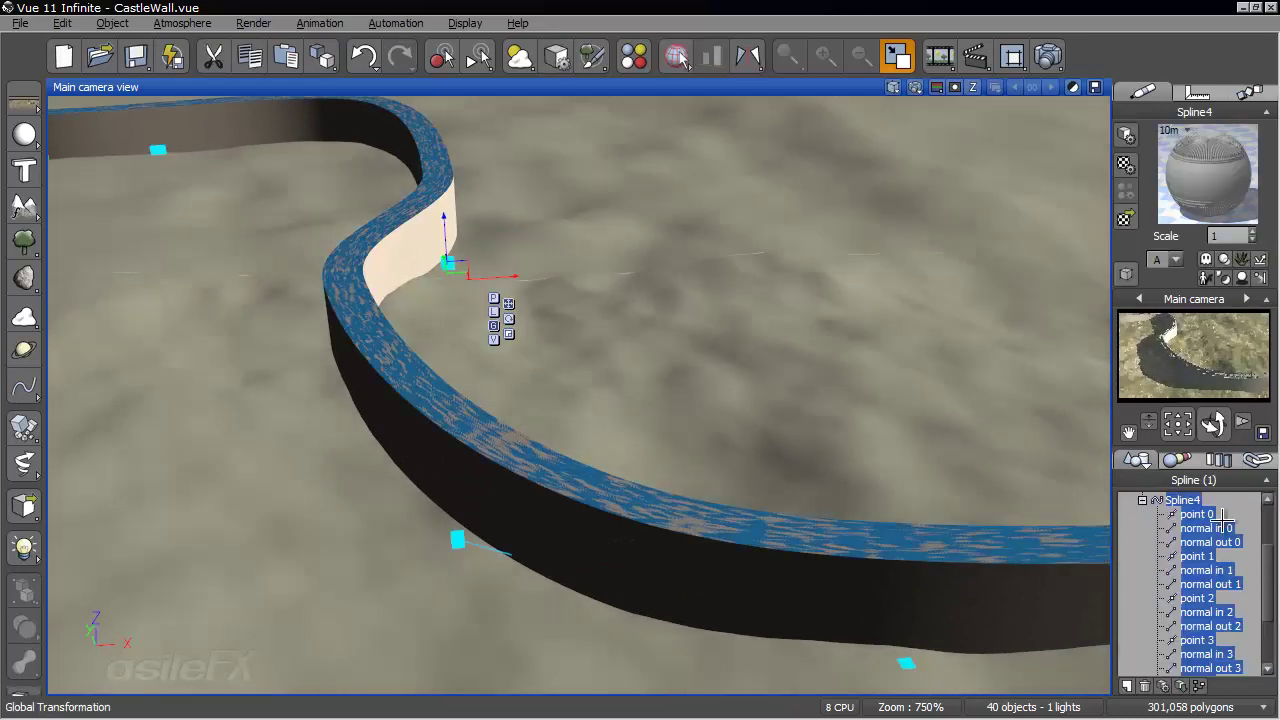
left_click(1198, 556)
scroll(594, 389, "up", 5)
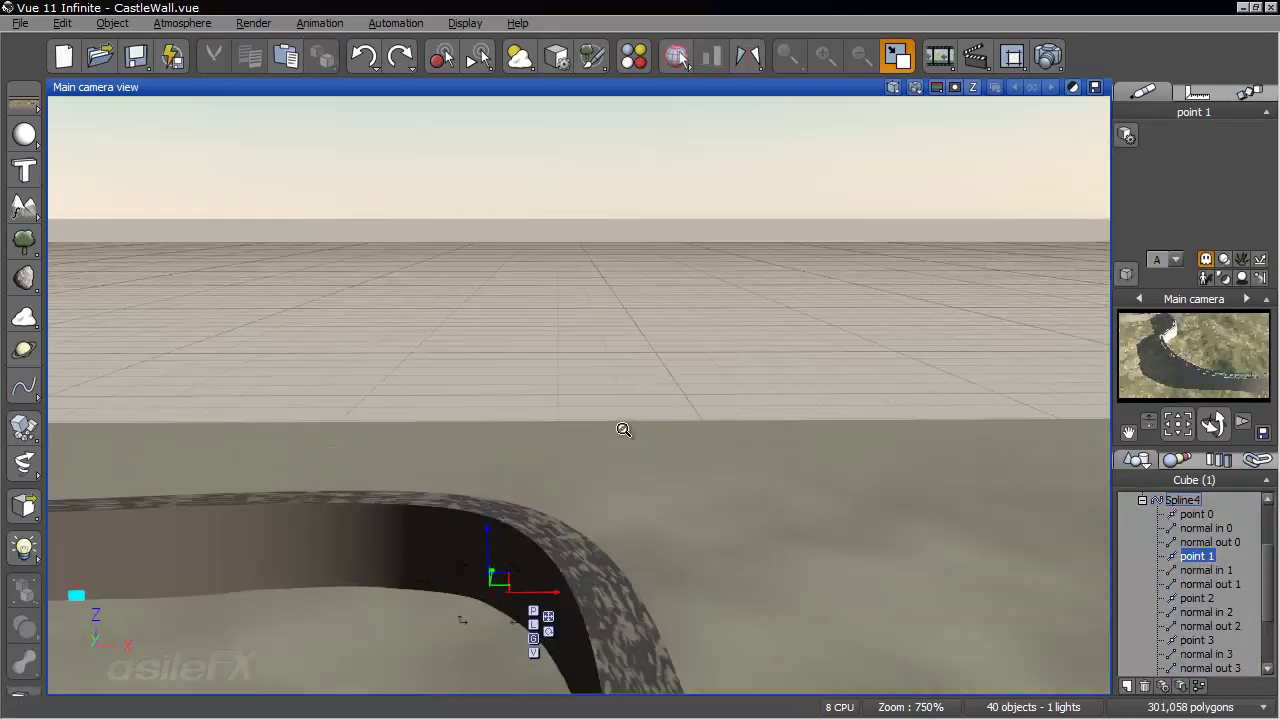
right_click_drag(623, 429, 665, 206, "ctrl")
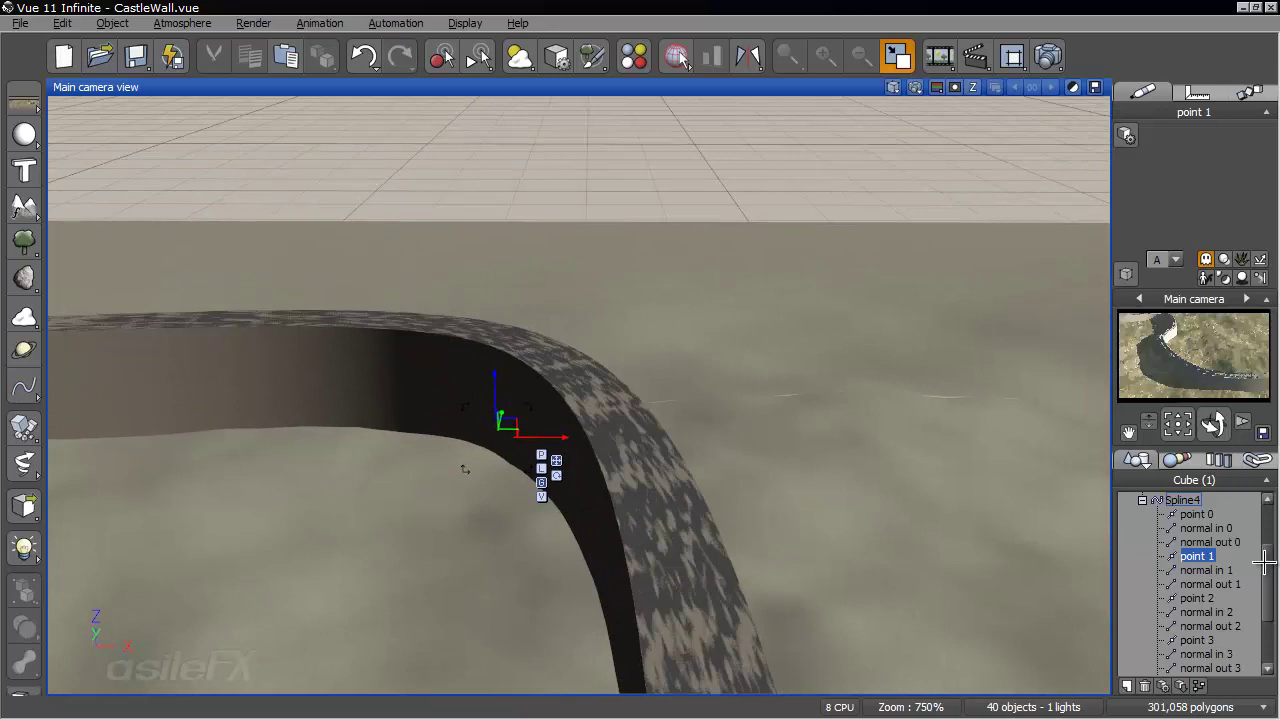
- Add point 1 of the wall spline Spline3 to the selection alongside point 1 of Spline4
scroll(1265, 563, "up", 2)
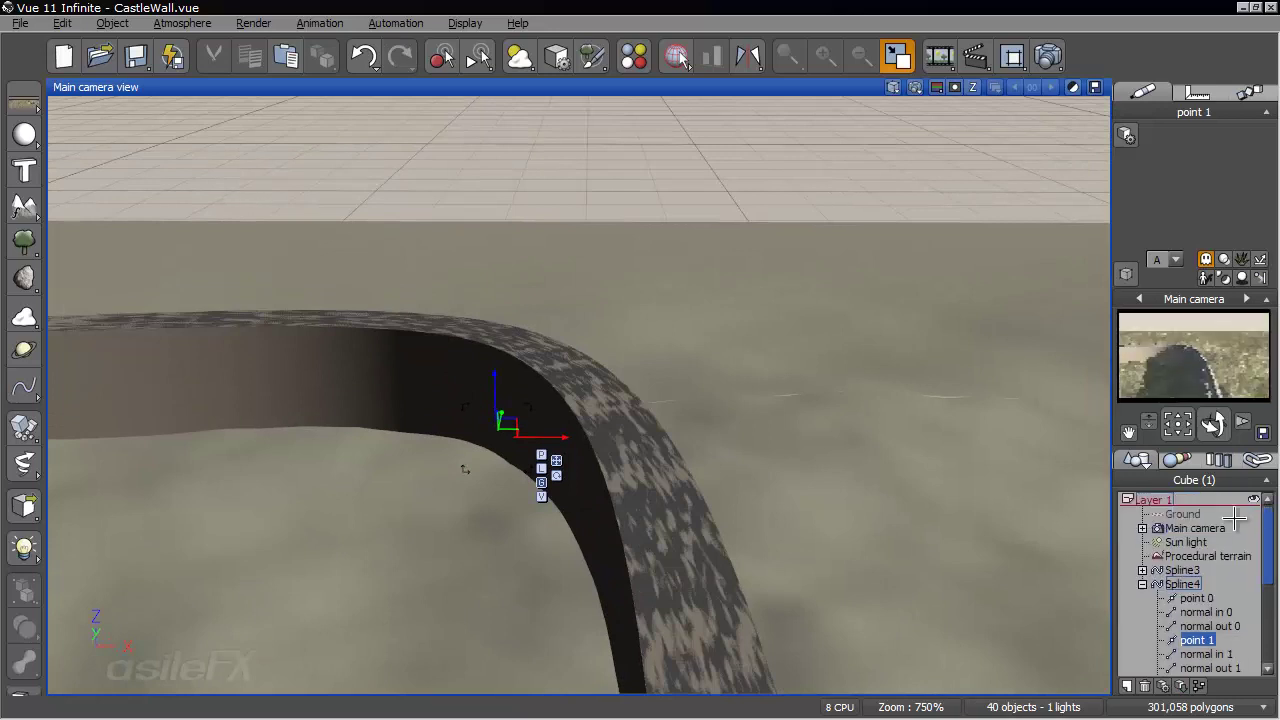
left_click(1142, 570)
left_click(1197, 556)
key("ctrl+z")
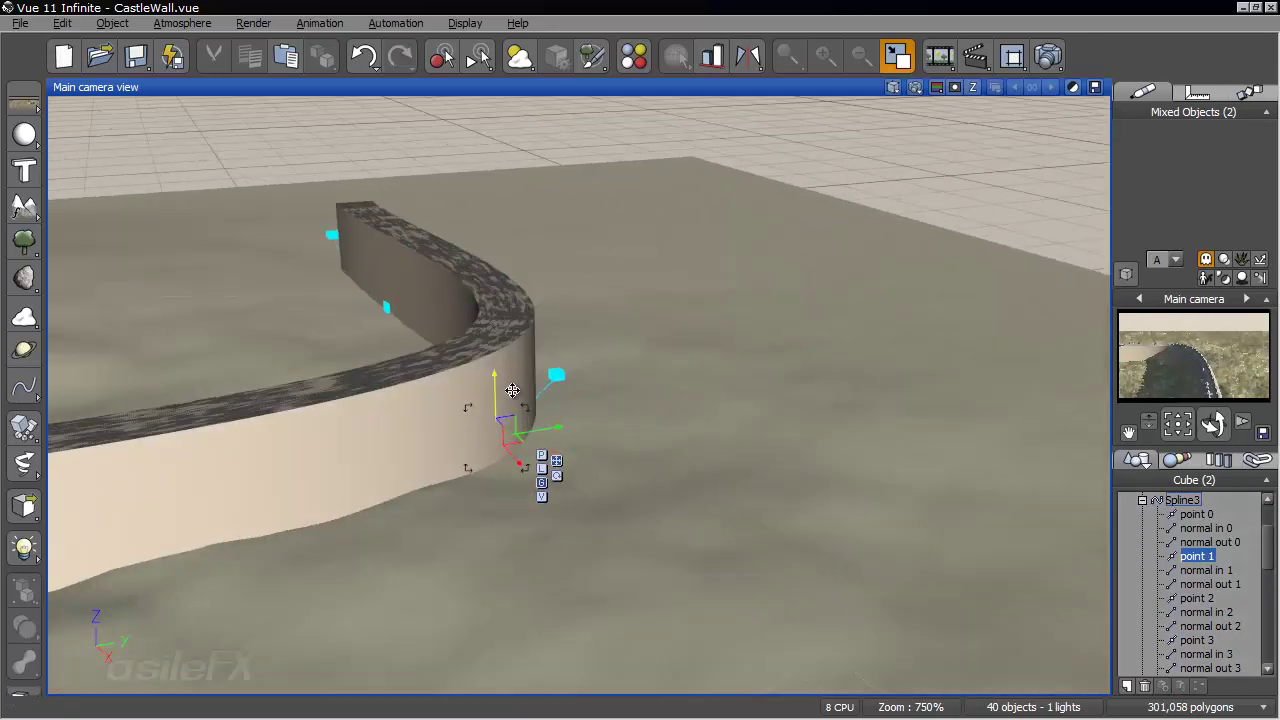
- Lower point 1 of both Spline3 and Spline4 slightly together at the wall bend, and clear the selection
mouse_move(496, 377)
left_mouse_down()
mouse_move(496, 348)
mouse_move(505, 412)
mouse_move(499, 318)
mouse_move(508, 398)
left_mouse_up()
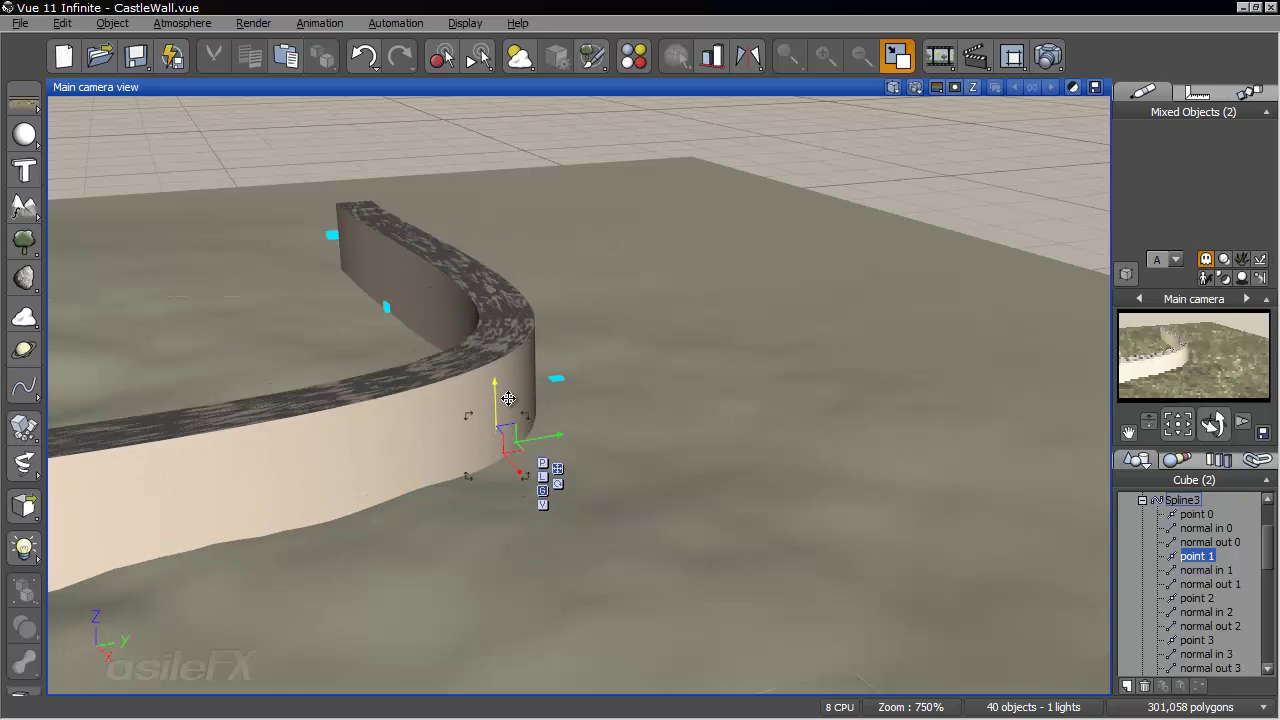
left_click(883, 128)
right_click_drag(675, 292, 1162, 313)
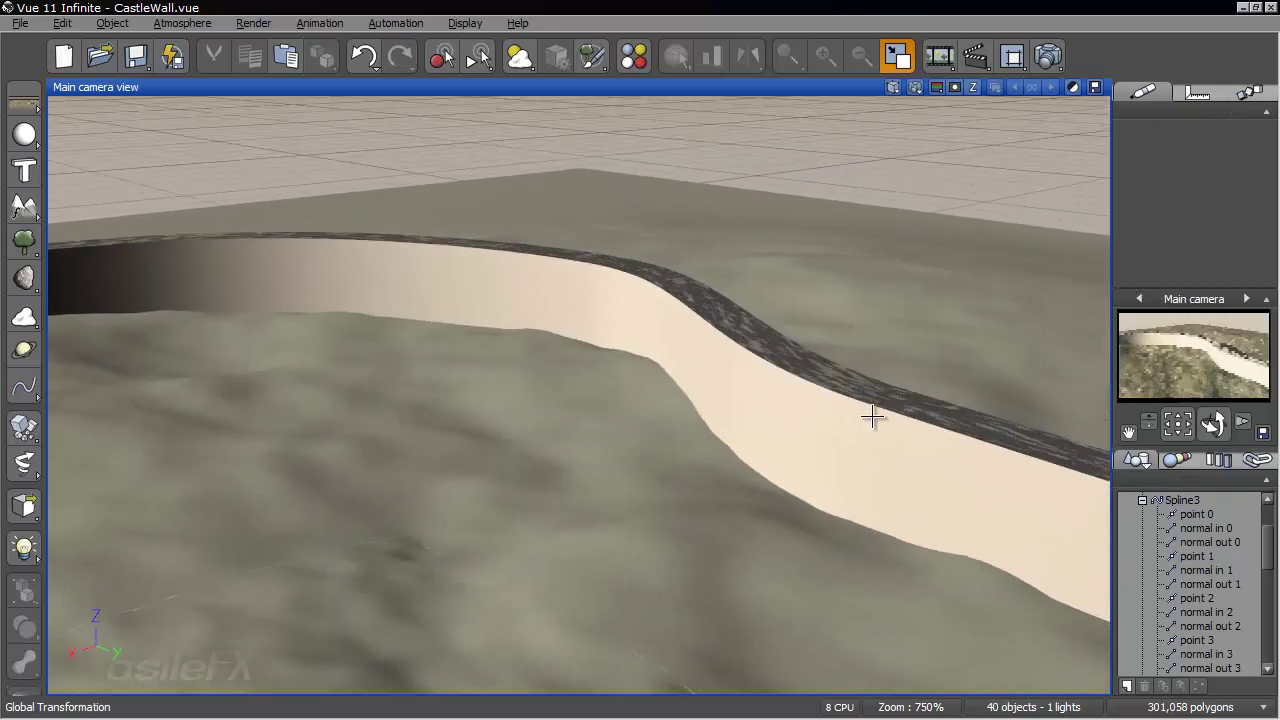
- Collapse the control-point lists of Spline3 and Spline4, and select the wall-top spline Spline4
left_click(1142, 500)
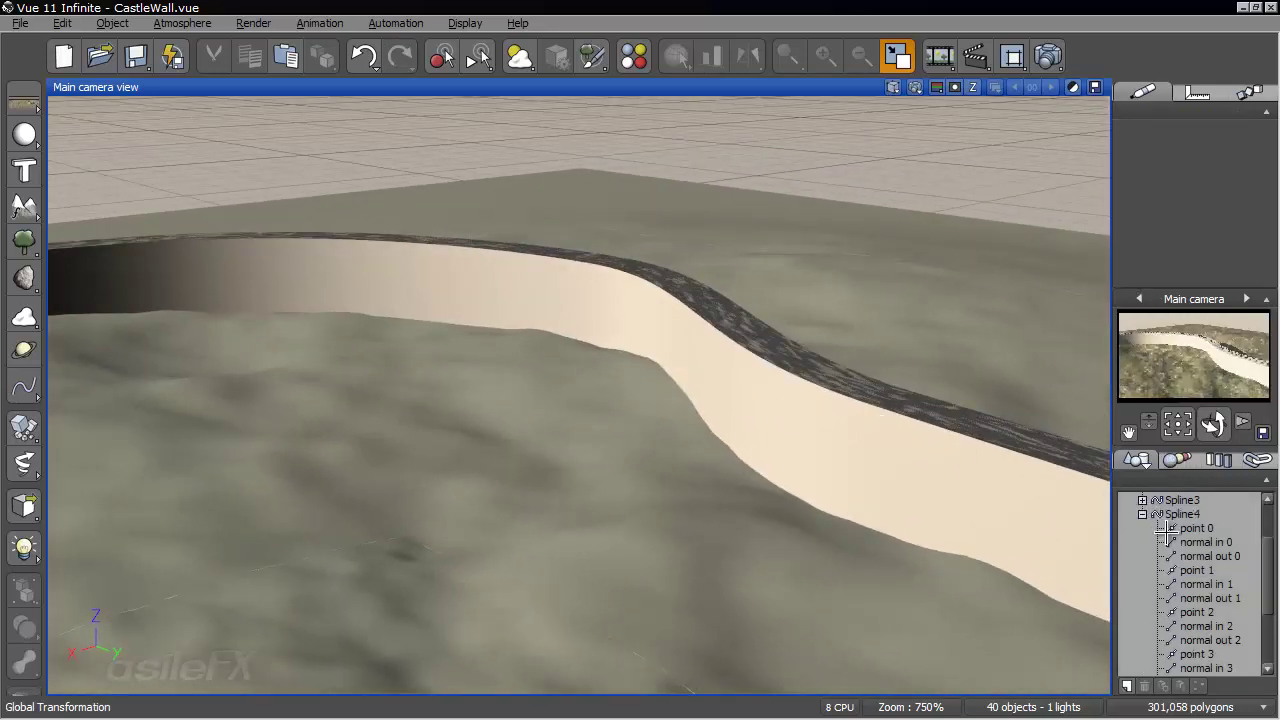
left_click(1142, 514)
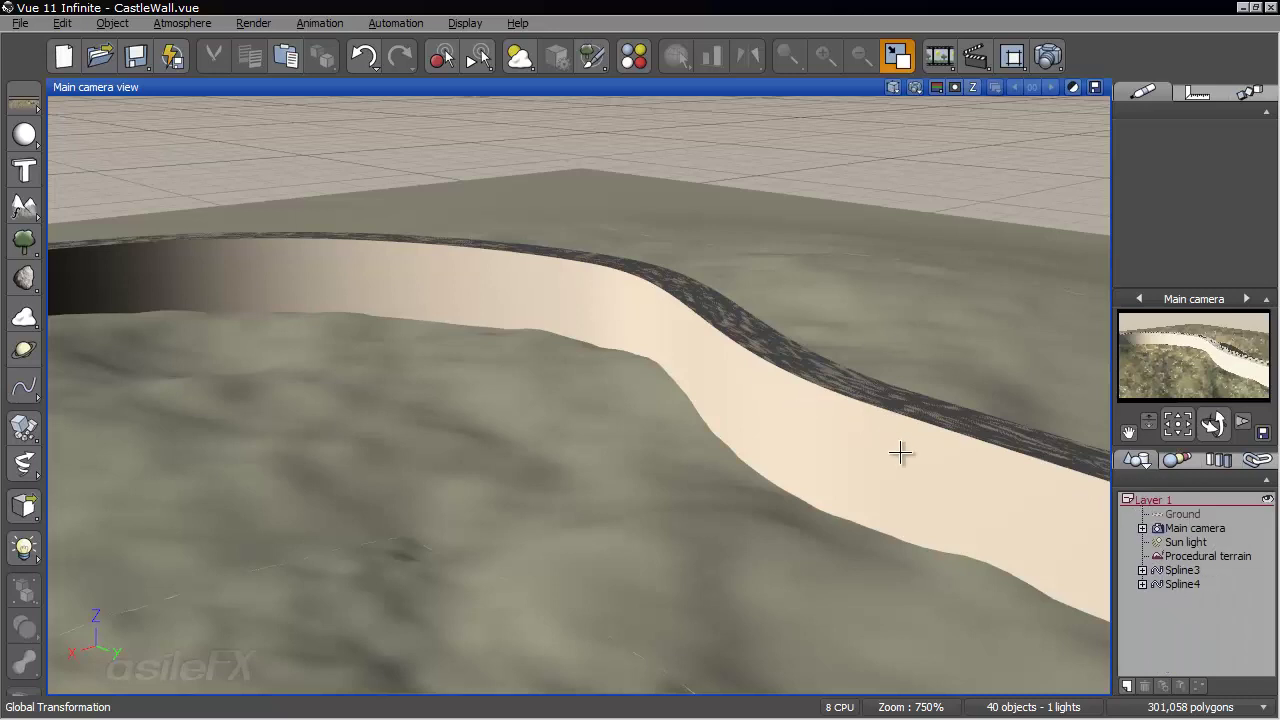
right_click_drag(737, 400, 692, 403)
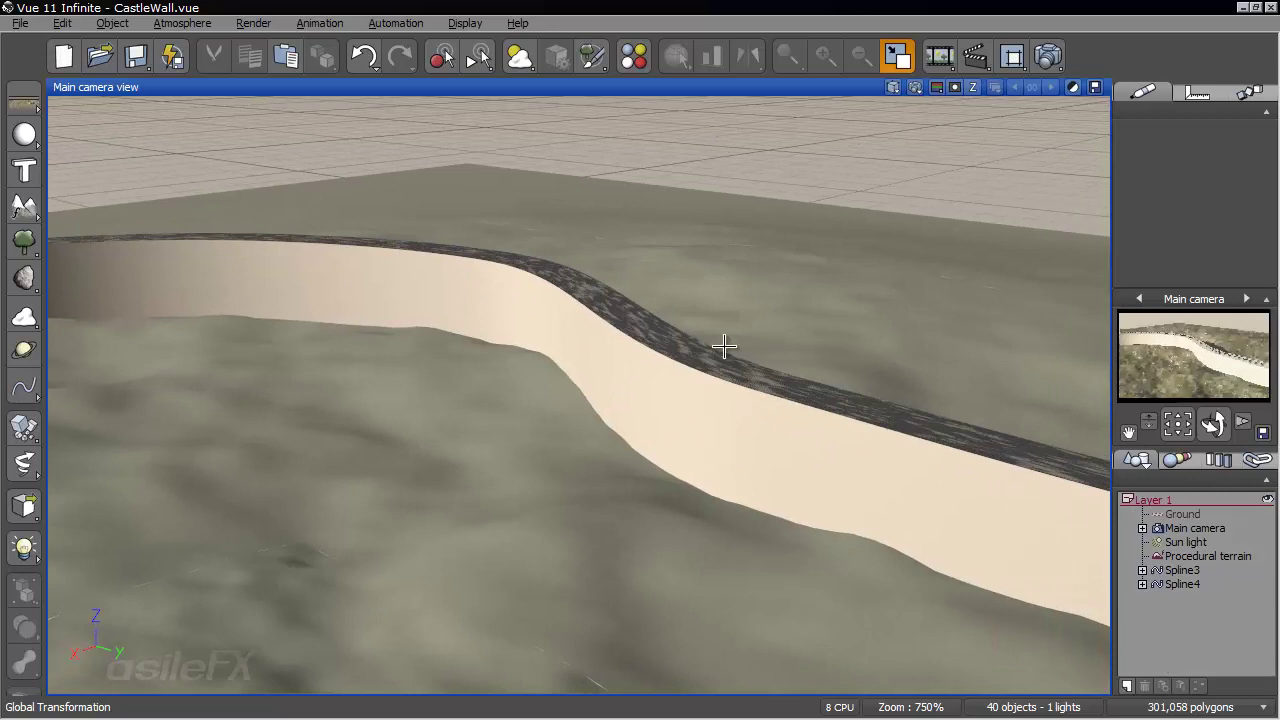
right_click_drag(864, 379, 480, 385)
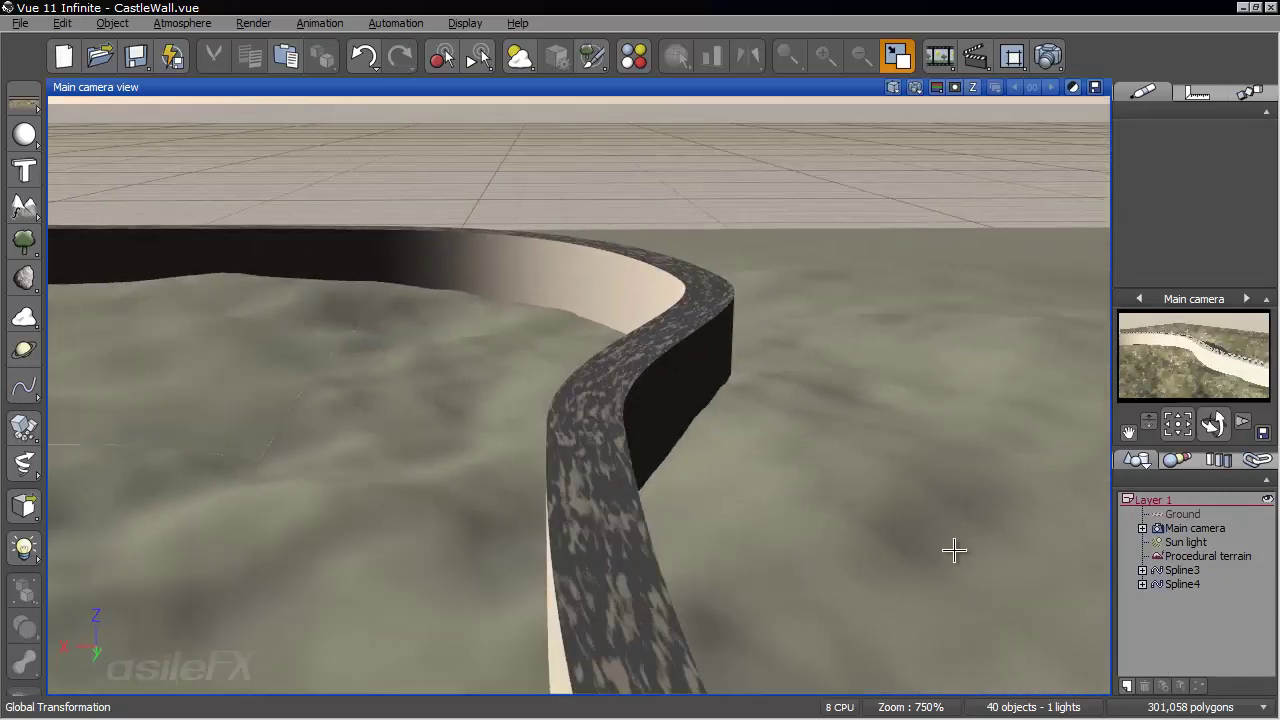
left_click(1180, 584)
right_click(1194, 177)
left_click(1100, 209)
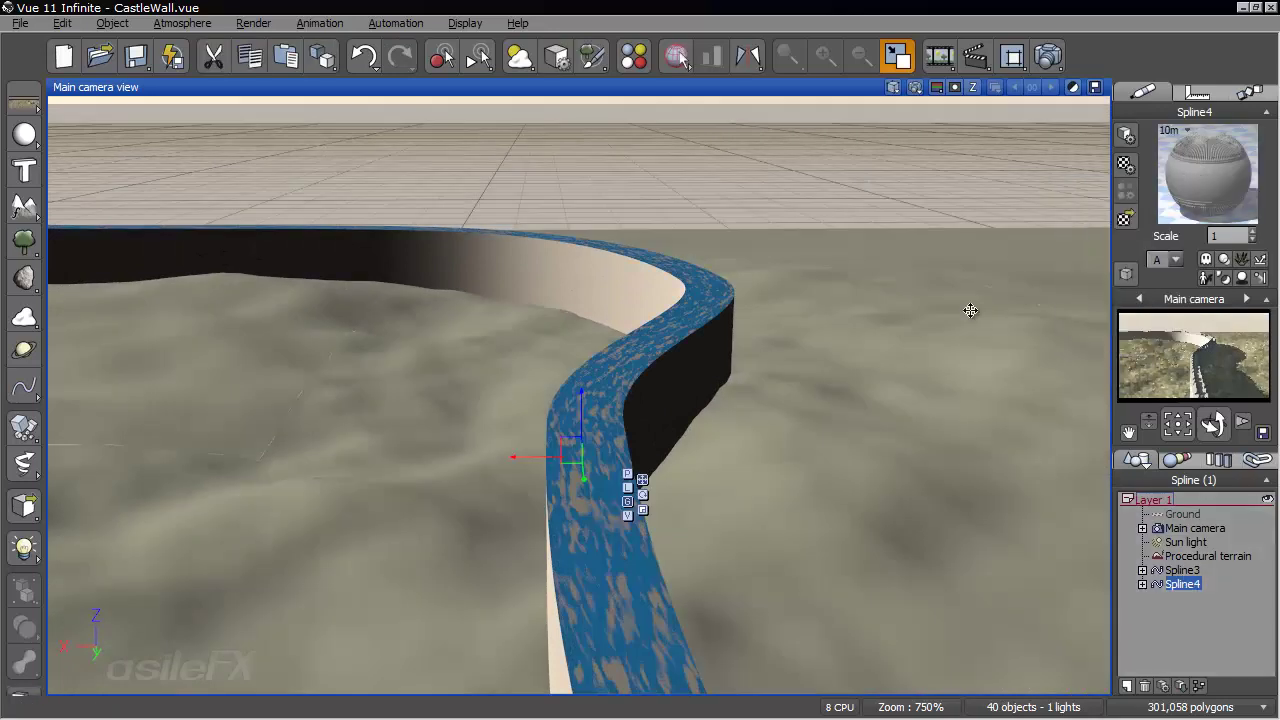
left_click(1146, 514)
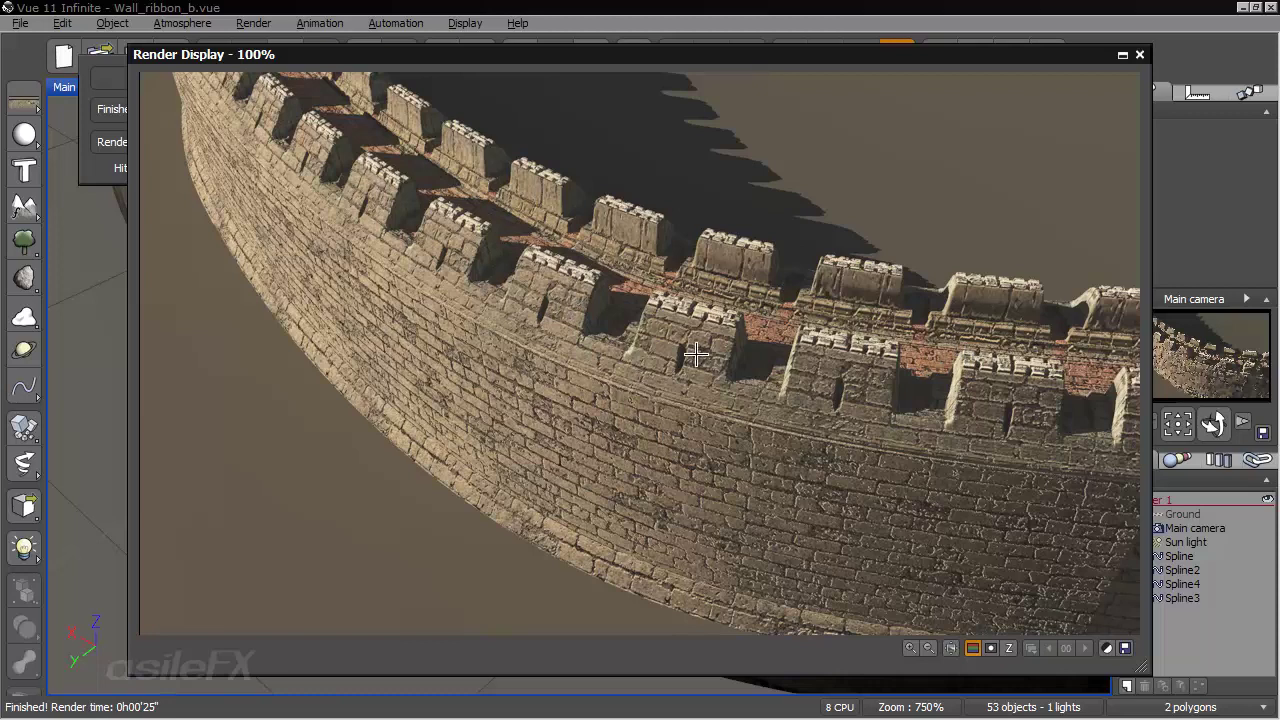
- Compare Spline2 and Spline3 of the Wall_ribbon_b scene with its finished wall render
left_click(1140, 55)
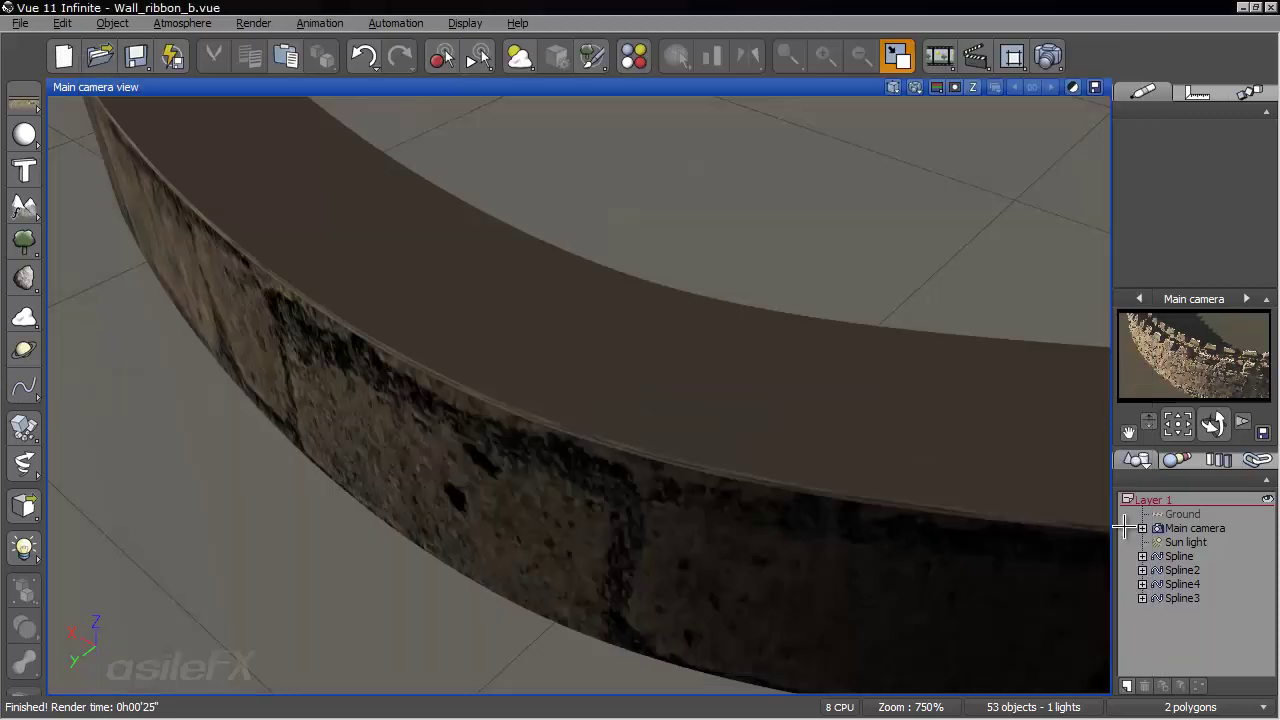
left_click(1183, 570)
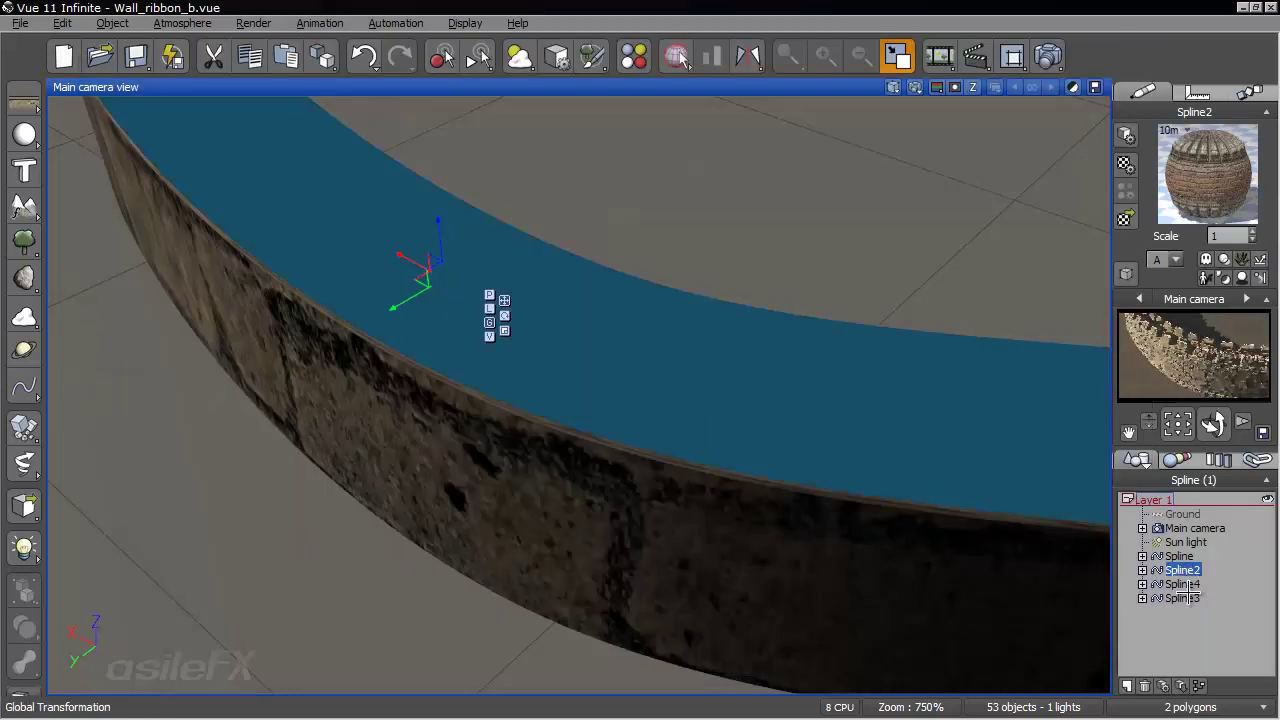
left_click(1182, 598)
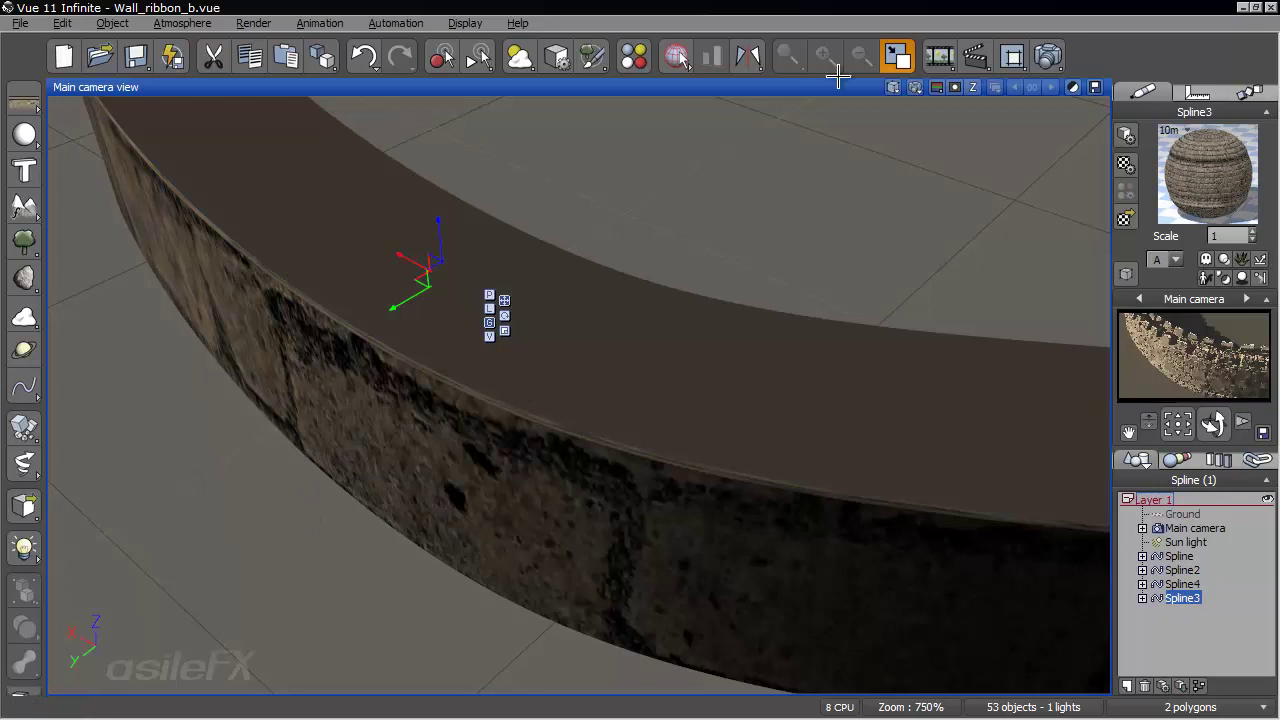
left_click(935, 64)
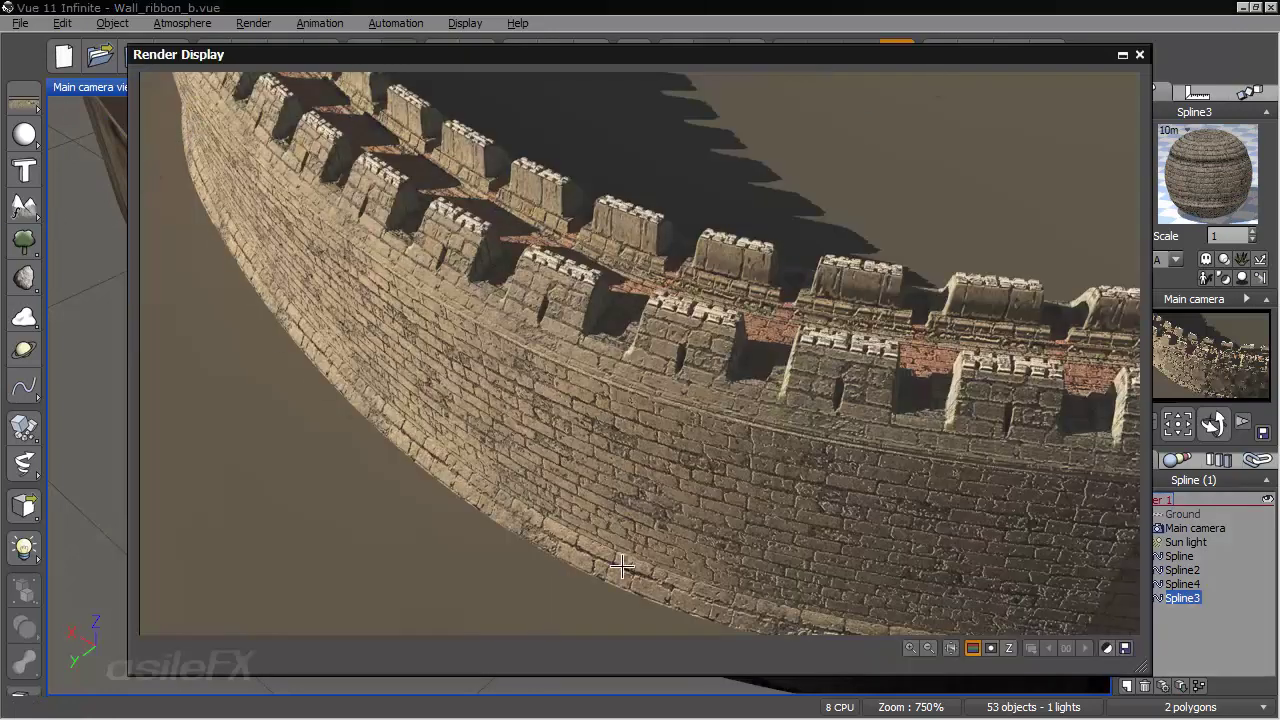
left_click(1137, 54)
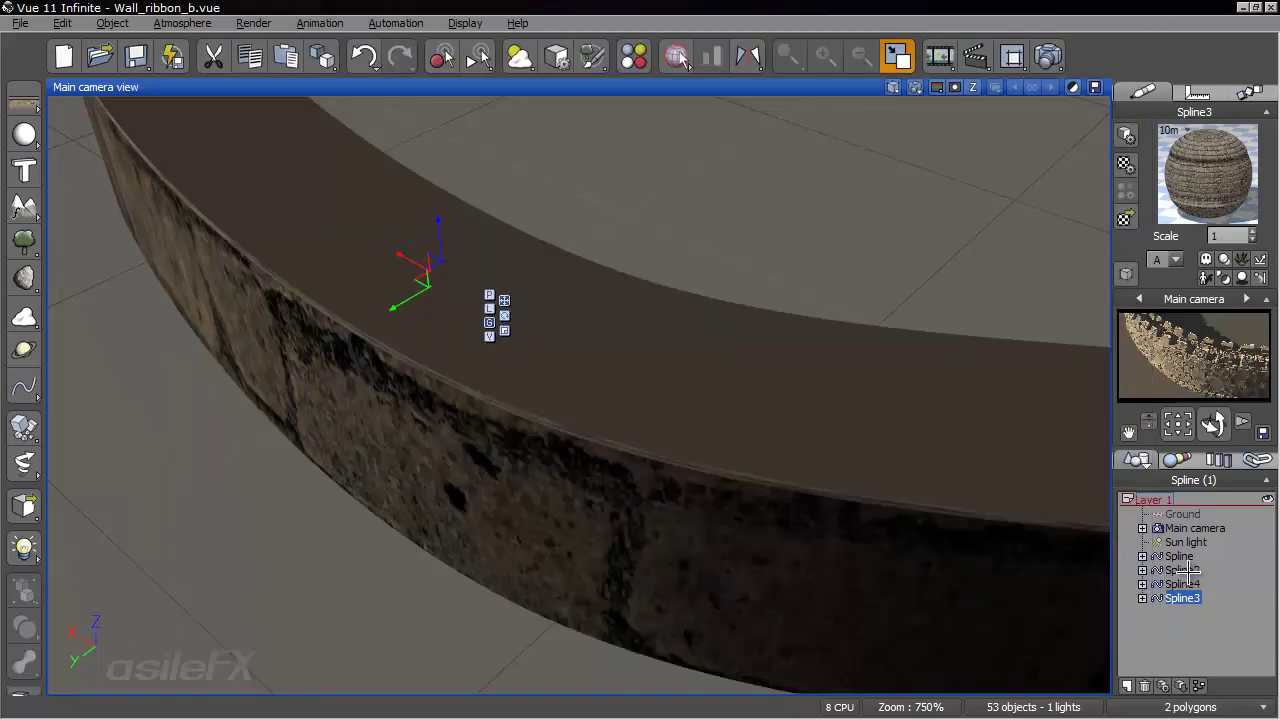
- Inspect the thin Spline4 strip along the wall's top edge and its geometry settings, leaving the Spline Editor without changes
left_click(1182, 569)
left_click(1182, 583)
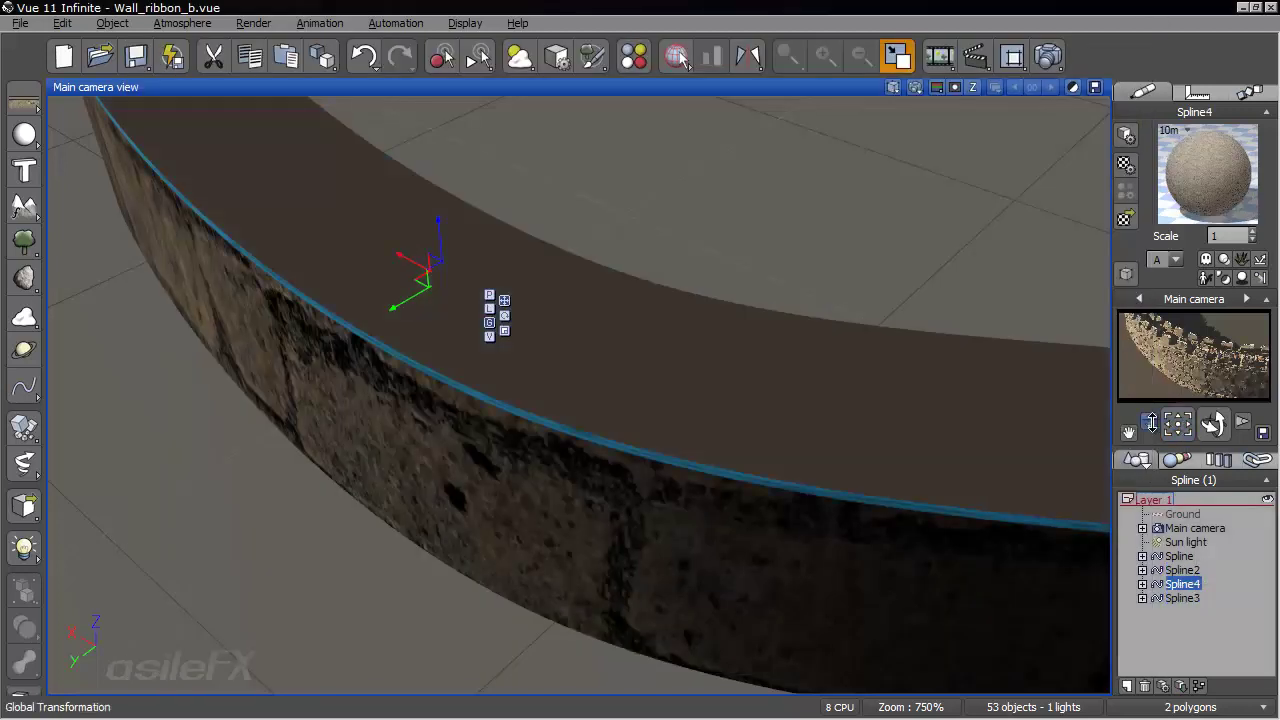
scroll(578, 395, "up", 2)
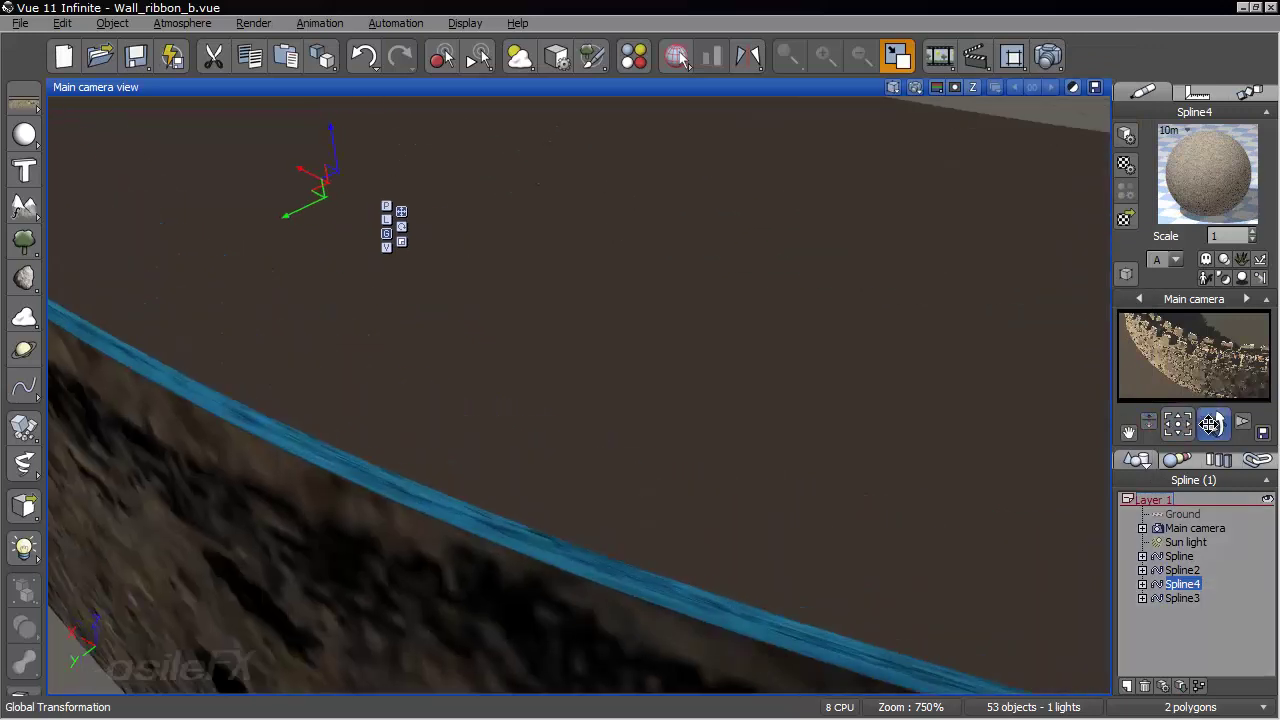
left_click_drag(1212, 423, 1213, 440)
right_click_drag(462, 290, 622, 399)
right_click(710, 304)
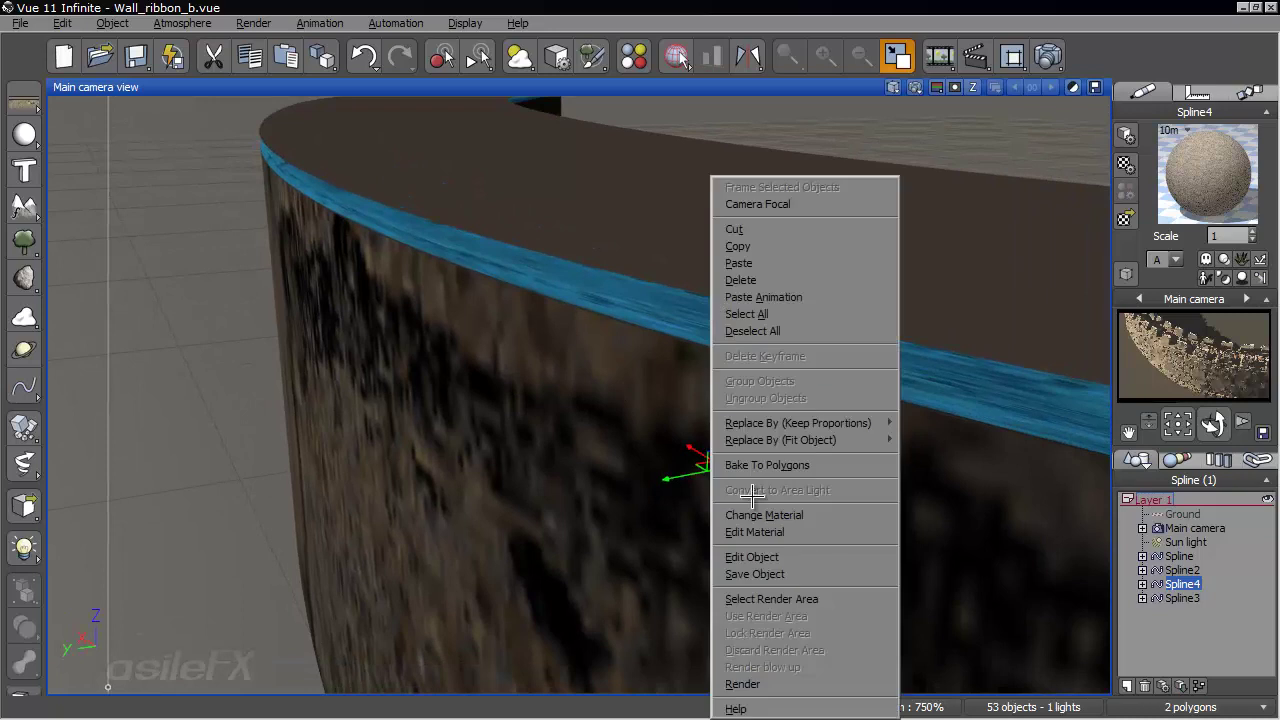
left_click(745, 554)
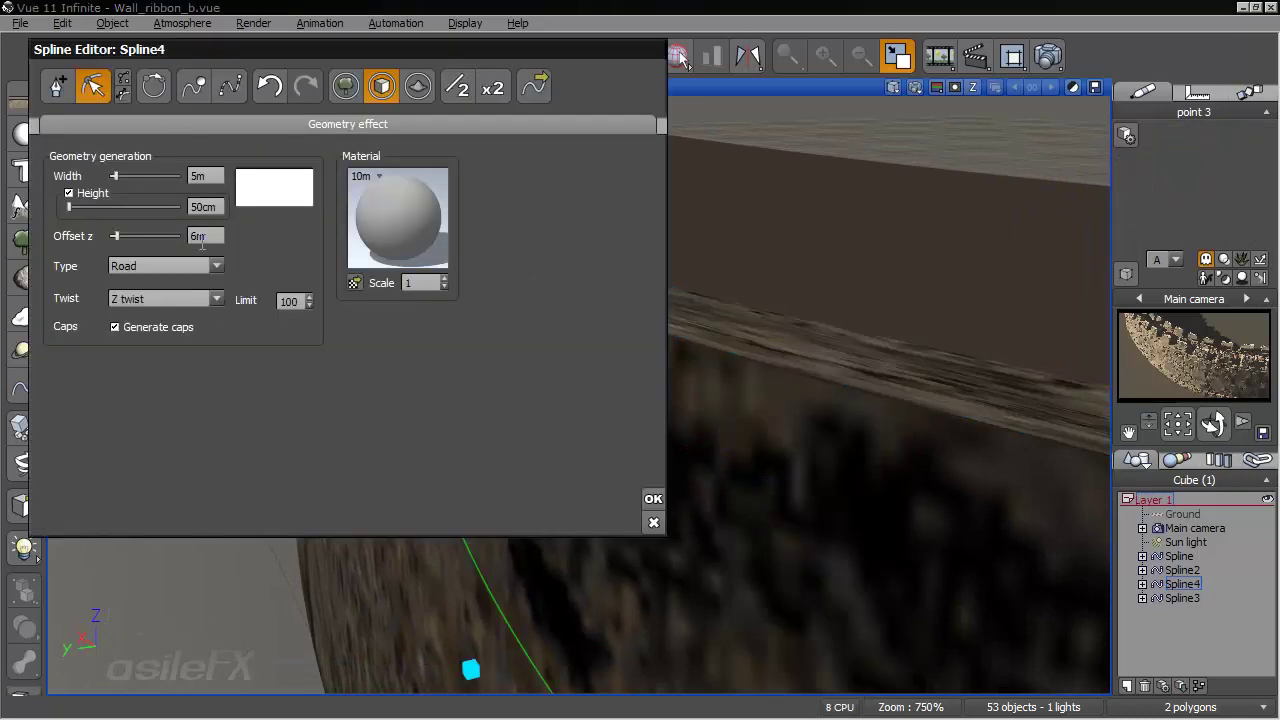
left_click(654, 522)
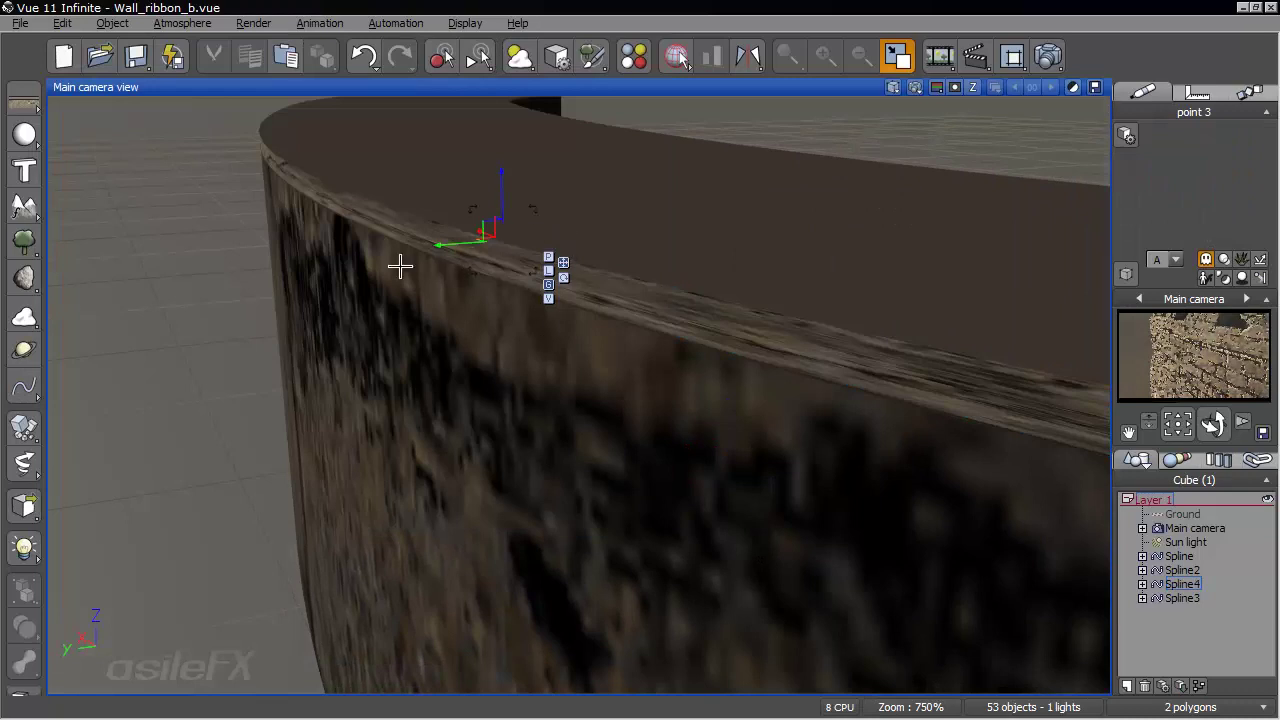
left_click(1192, 627)
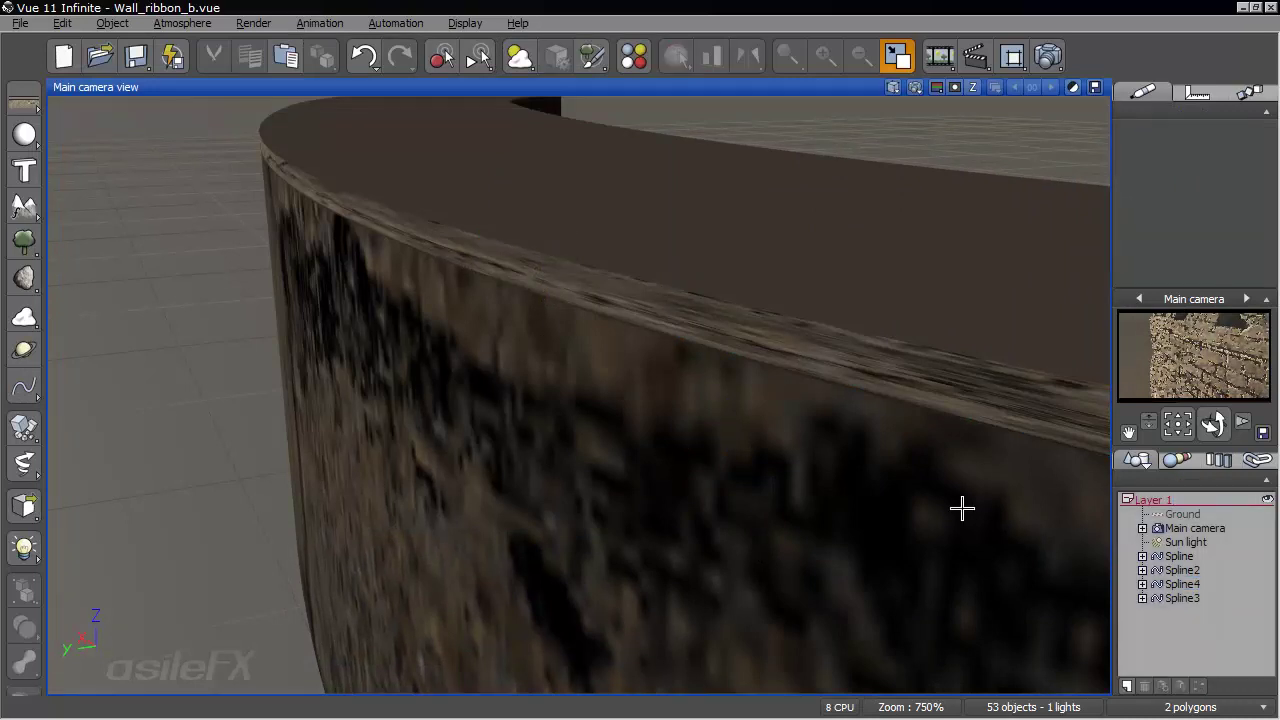
- Open the displacement function graph of the material on the walkway spline Spline2
mouse_move(784, 361)
middle_mouse_down()
mouse_move(786, 403)
mouse_move(785, 367)
middle_mouse_up()
left_click_drag(1213, 424, 1211, 449)
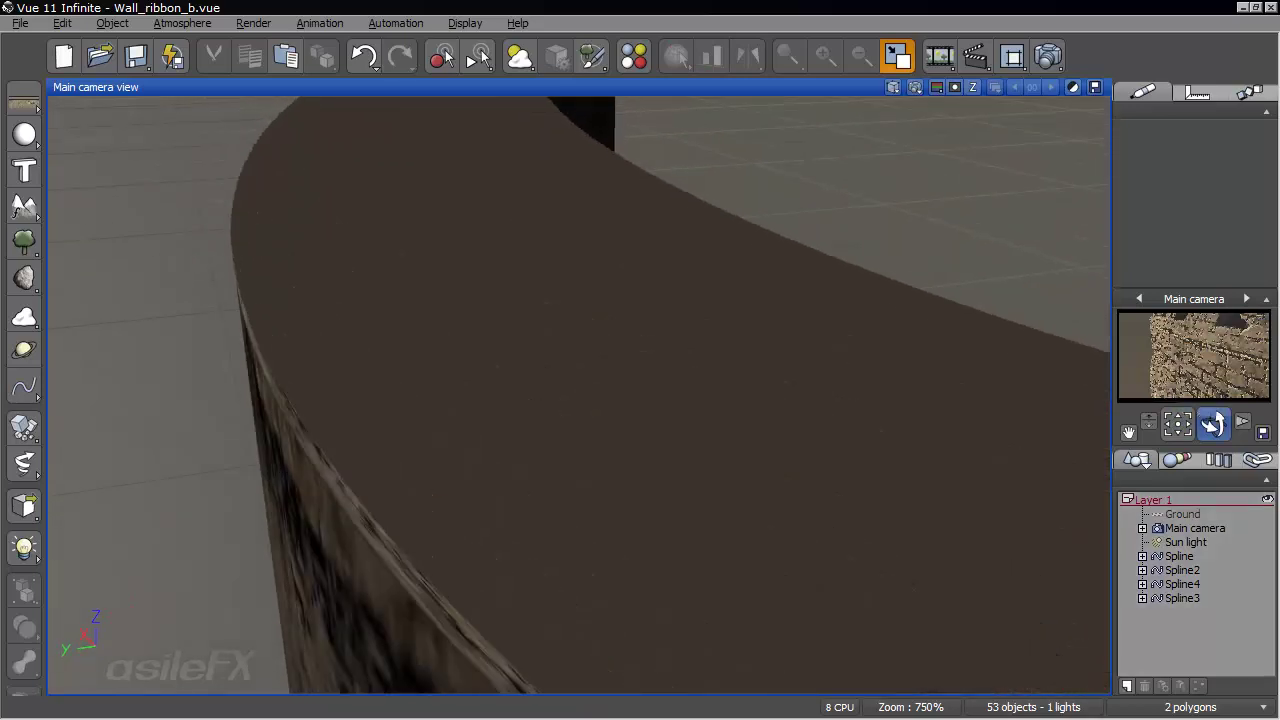
left_click(1182, 570)
right_click(1160, 202)
left_click(1158, 205)
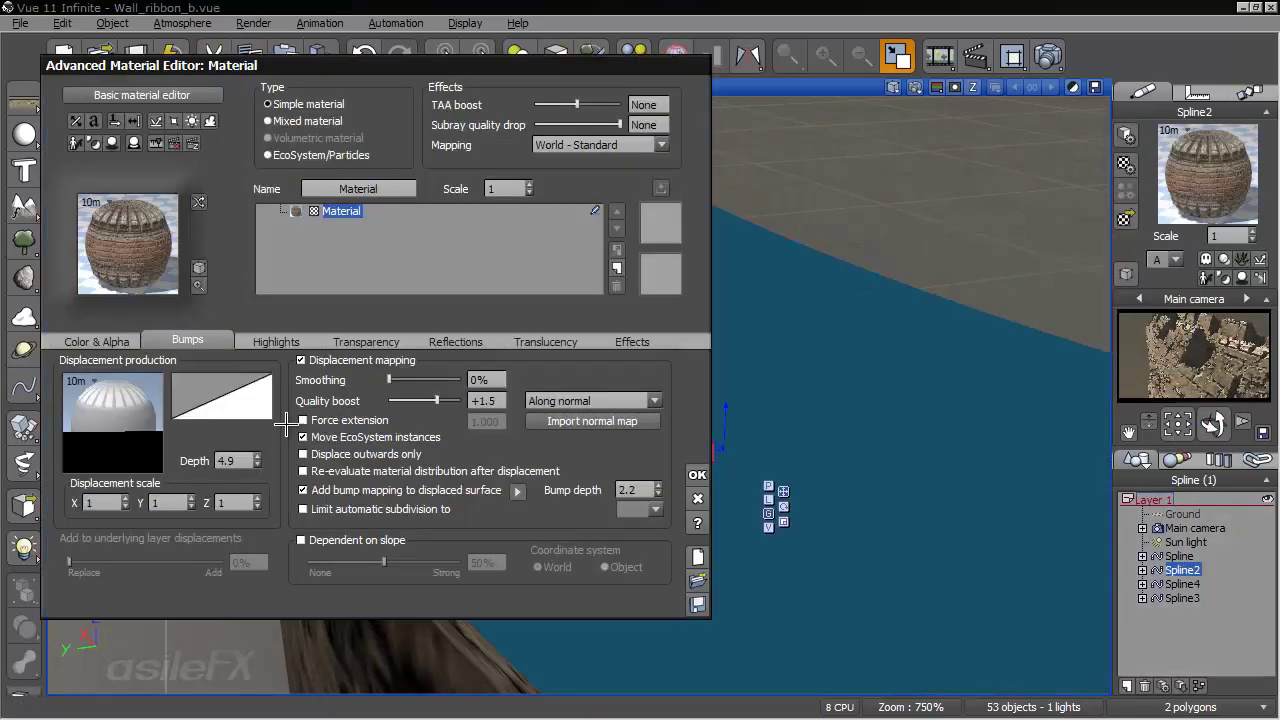
right_click(128, 414)
left_click(160, 428)
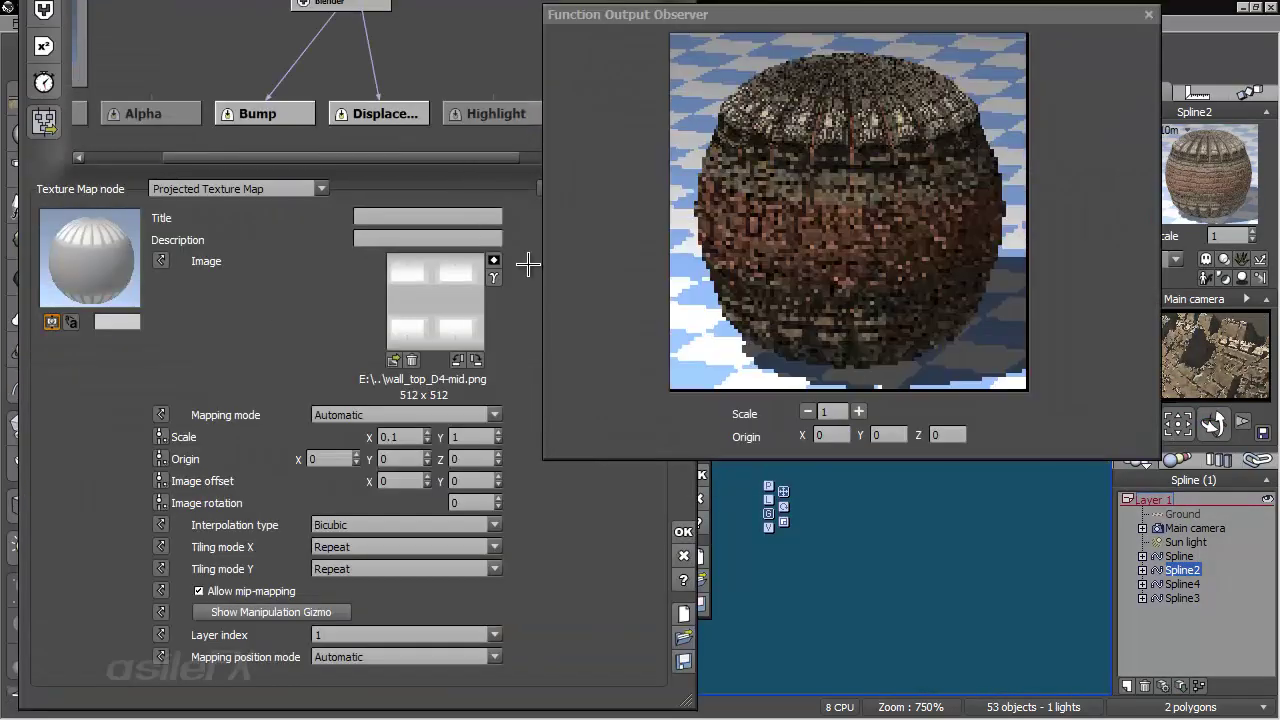
- Examine the brick texture, colour overlay and overlay mask nodes that feed the material's colour output
left_click_drag(529, 251, 596, 459)
middle_click_drag(428, 130, 436, 161)
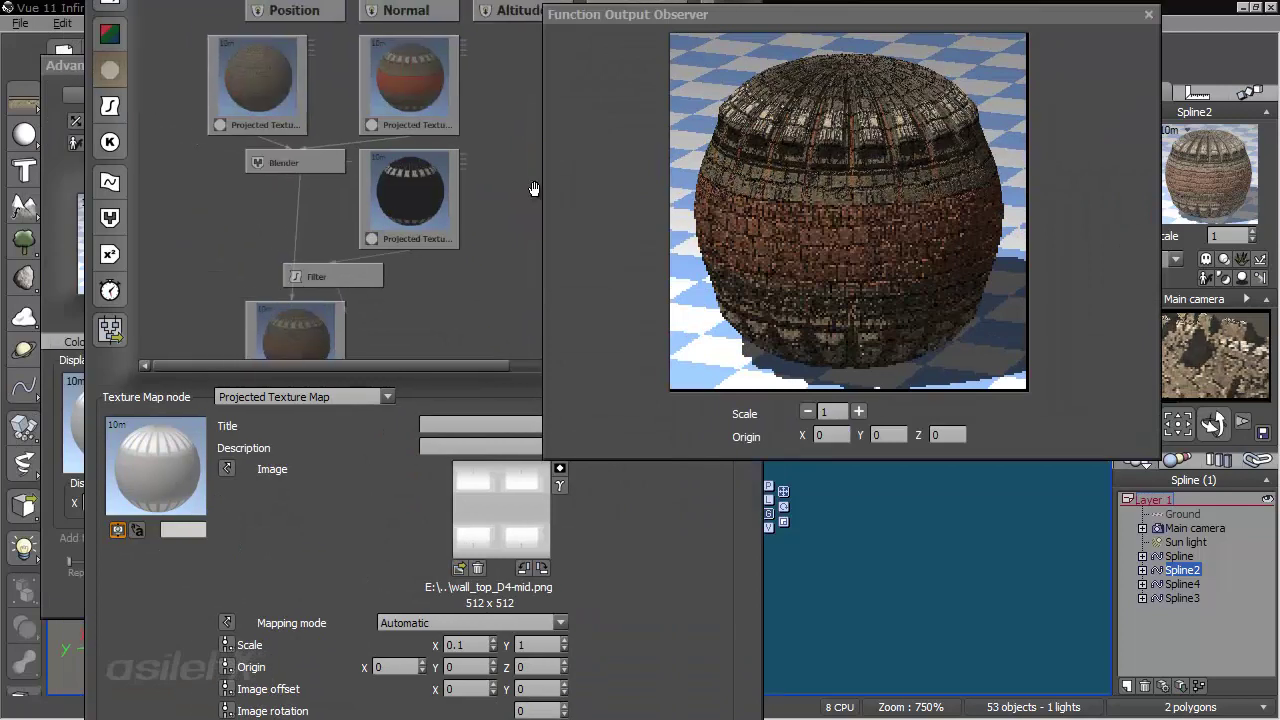
left_click(244, 76)
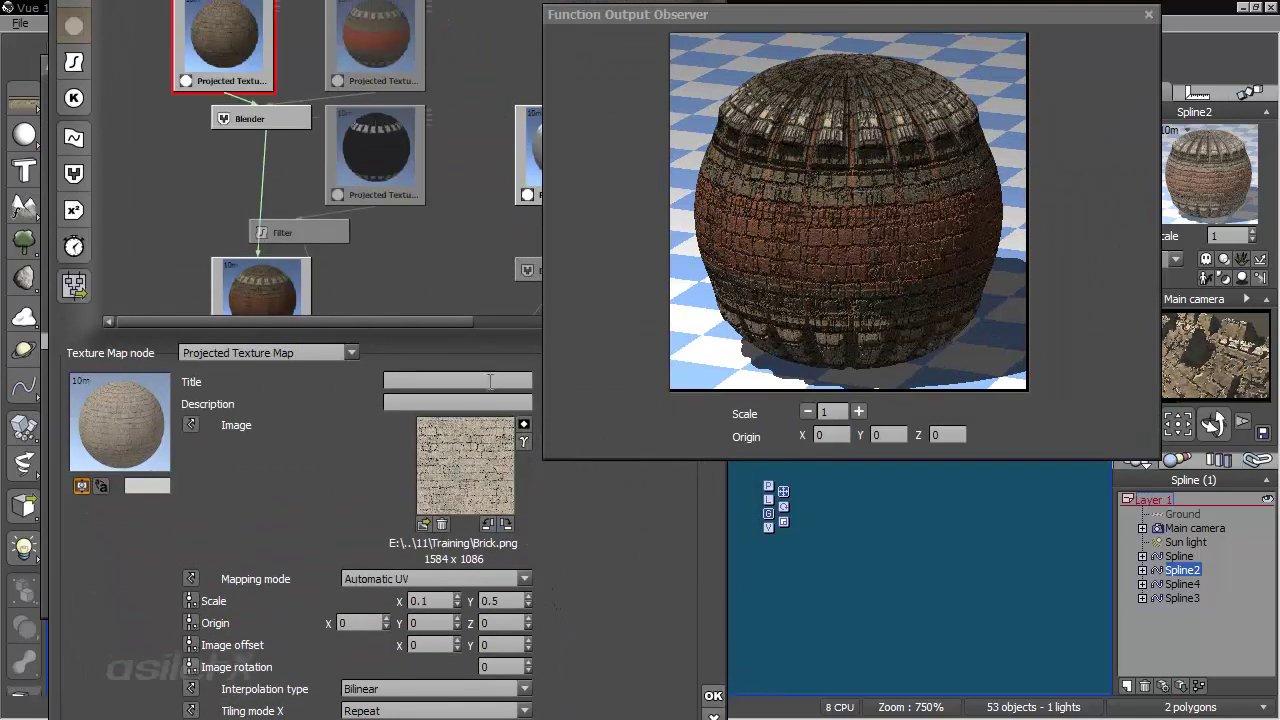
left_click(375, 50)
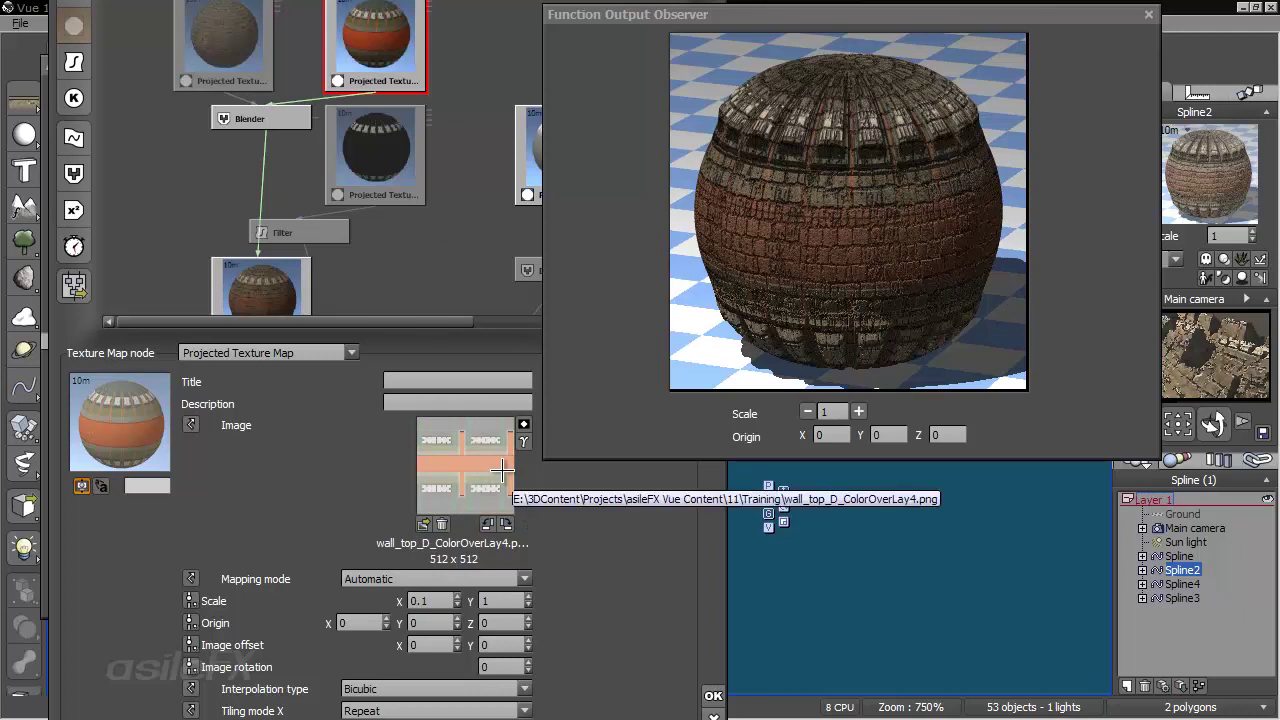
middle_click_drag(426, 197, 366, 189)
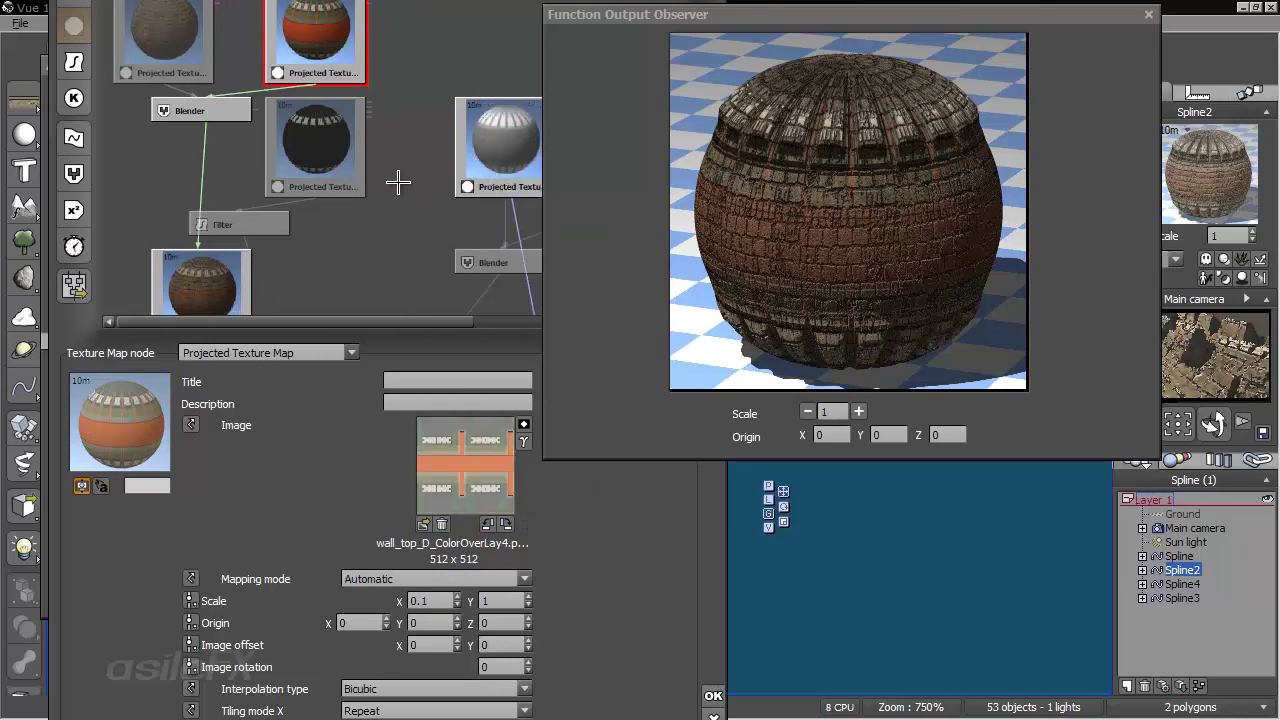
left_click(336, 180)
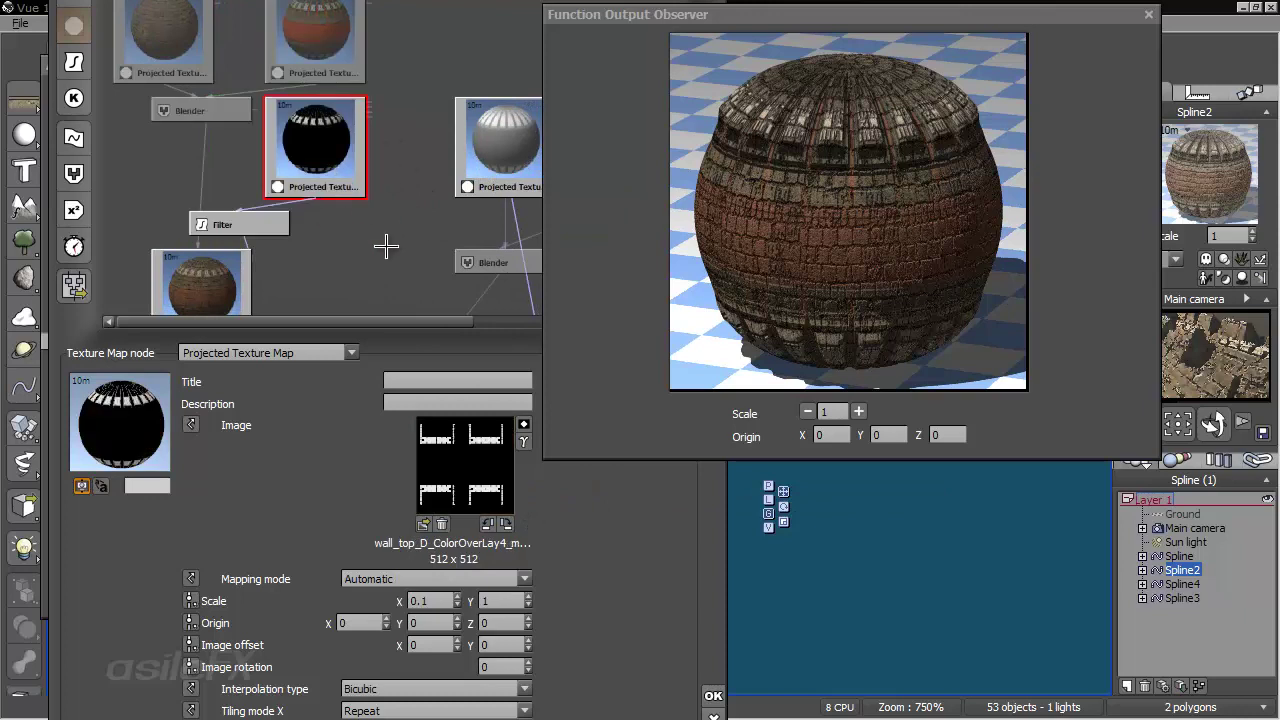
left_click(412, 214)
left_click_drag(375, 183, 288, 124)
left_click(263, 100)
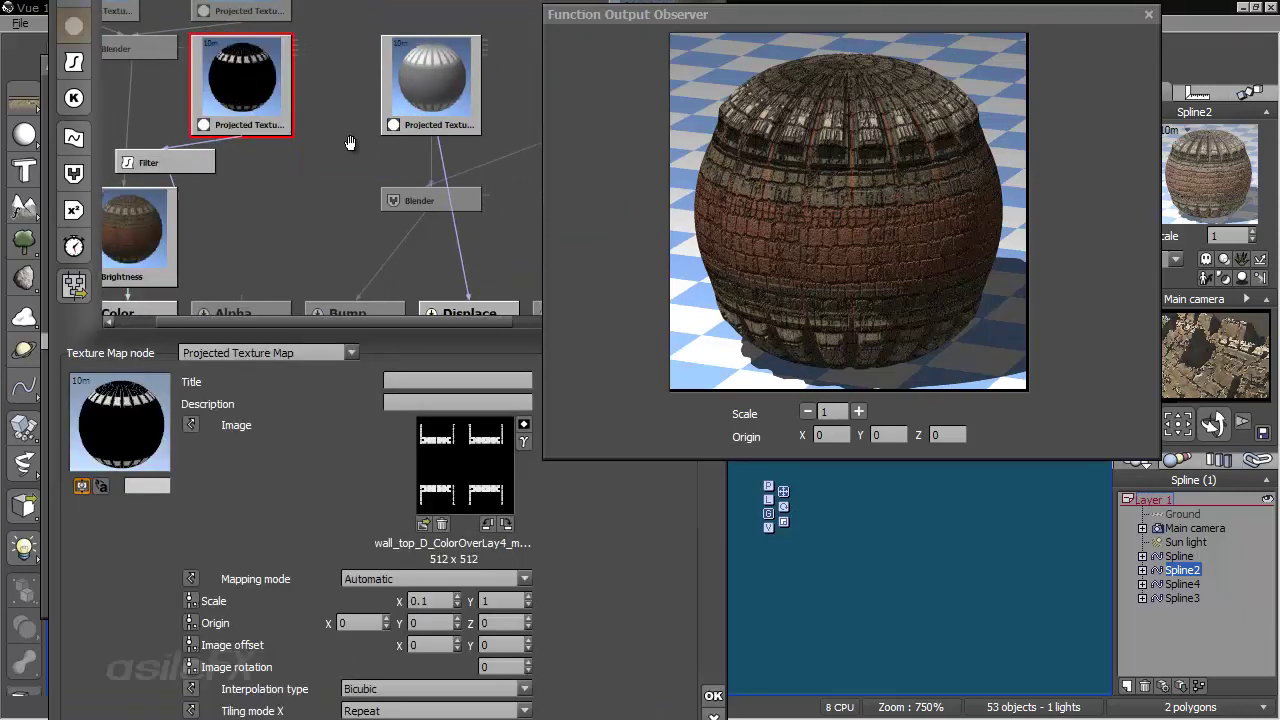
- Examine the brick bump and wall-top height map nodes and the Blender node that combines them
left_click_drag(398, 165, 257, 209)
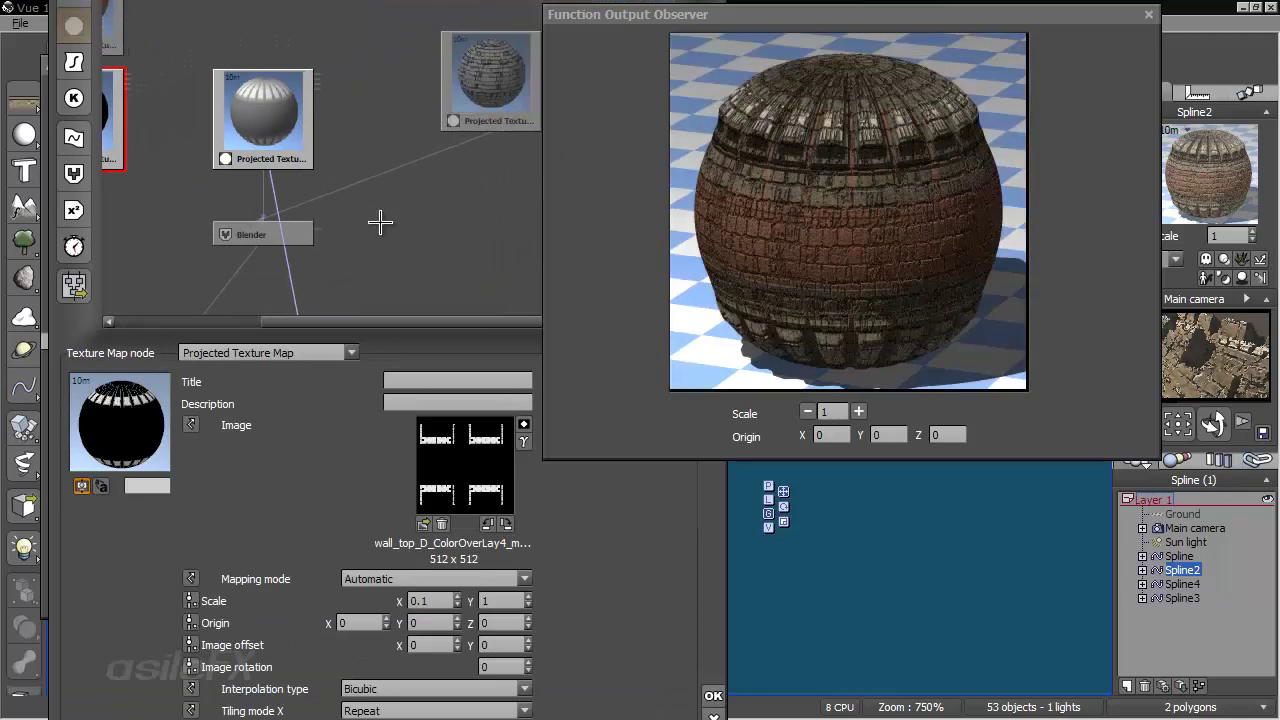
left_click(382, 223)
left_click_drag(408, 212, 412, 216)
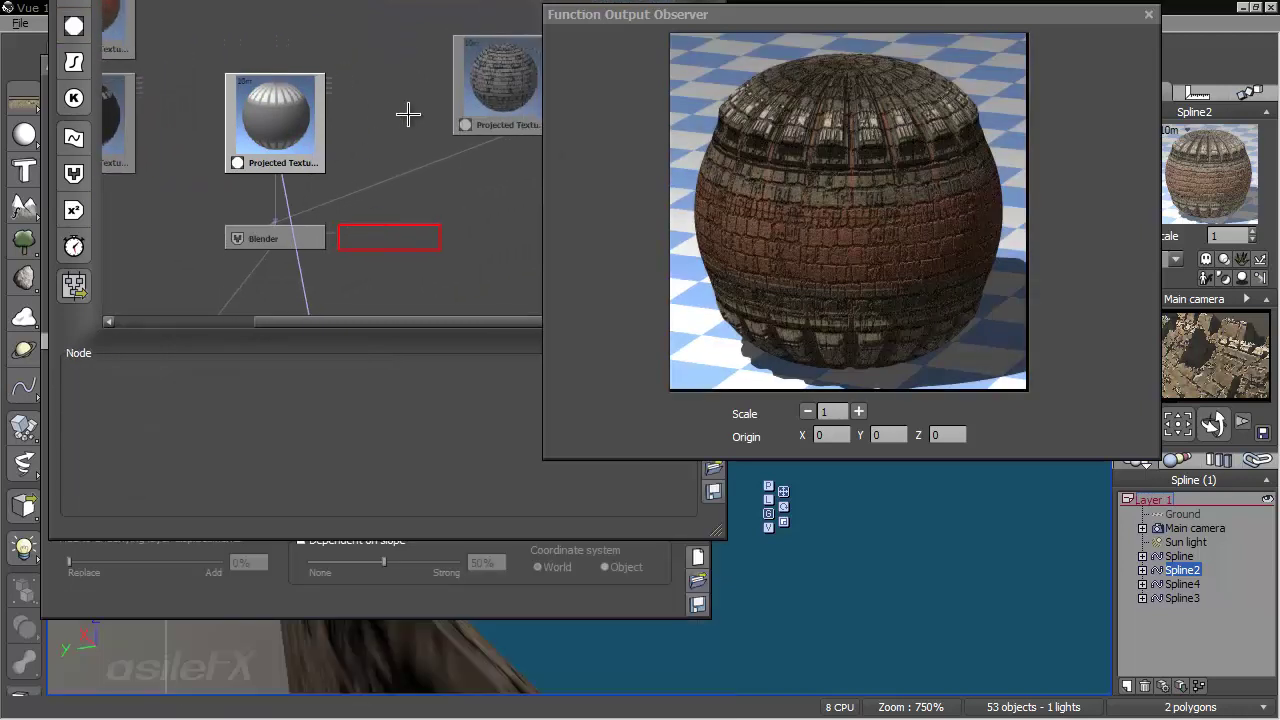
left_click(467, 79)
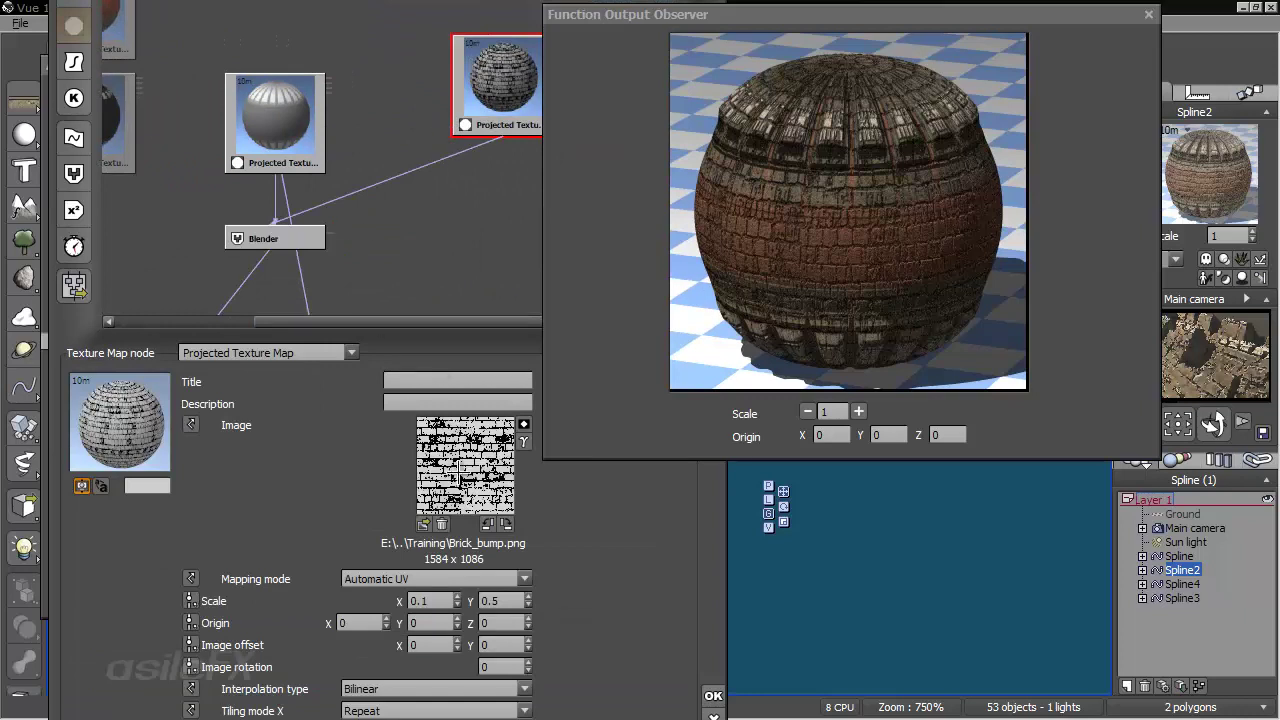
left_click(302, 150)
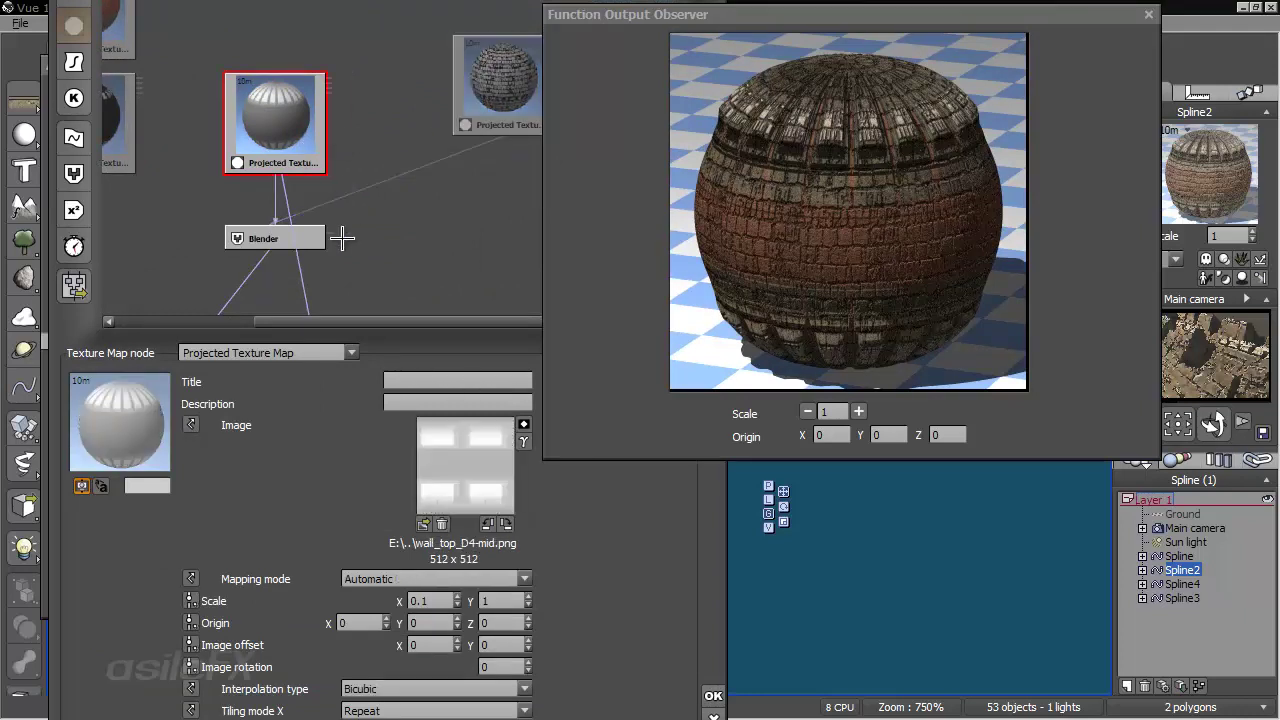
left_click(286, 238)
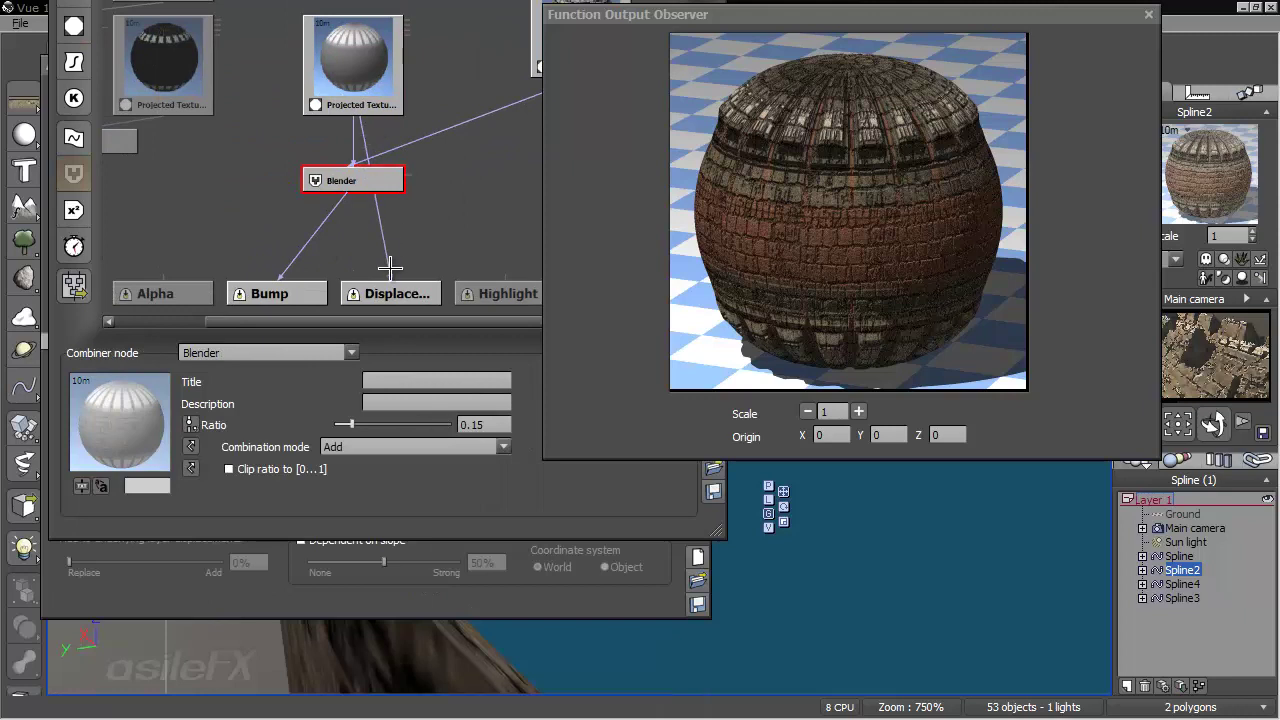
- Rearrange the graph by offsetting the Blender node and moving the brick bump texture node beside the height map node
left_click_drag(367, 178, 329, 179)
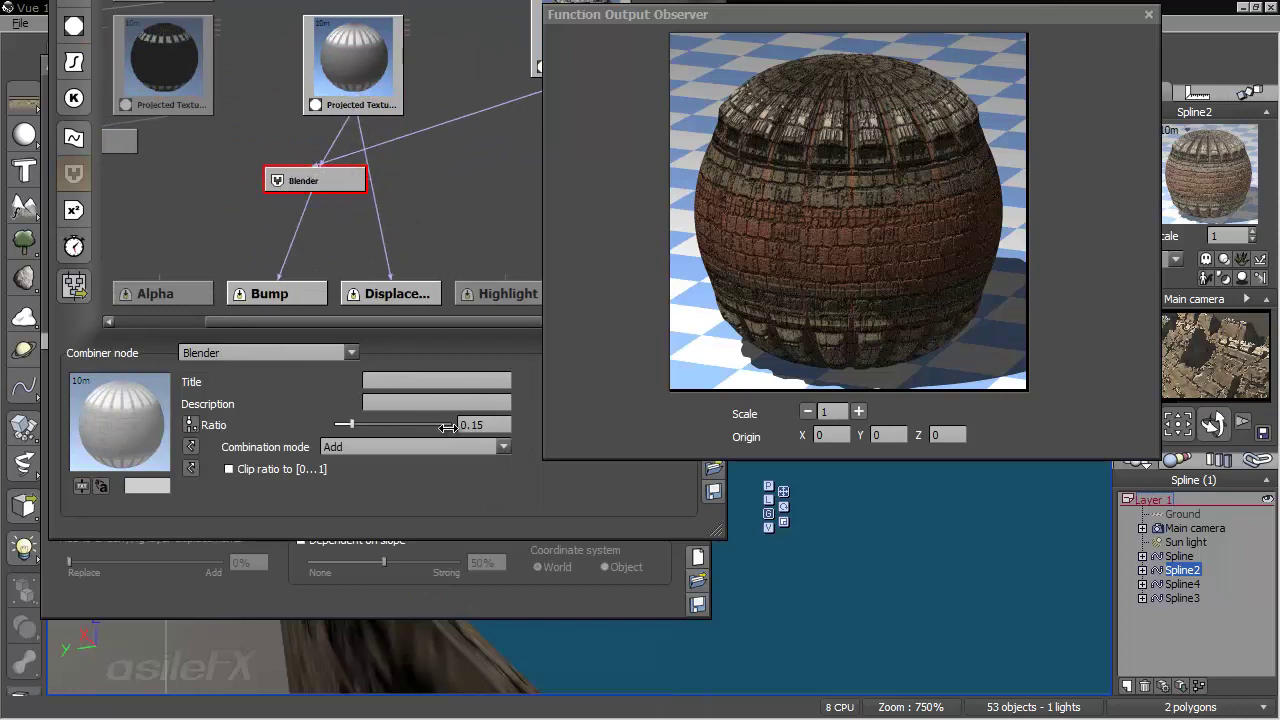
left_click_drag(374, 213, 294, 279)
left_click_drag(514, 63, 458, 118)
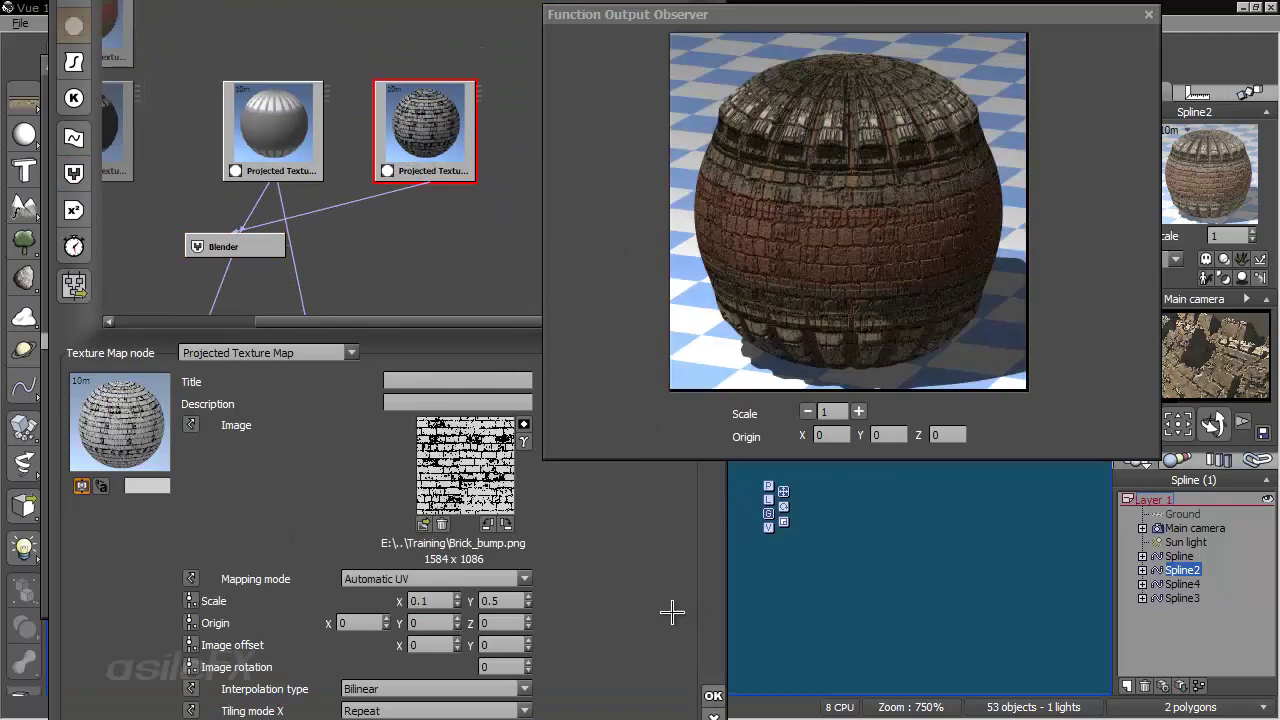
- Check the mapping settings of the brick bump texture node and close the function and material editors without keeping changes
scroll(674, 580, "down", 3)
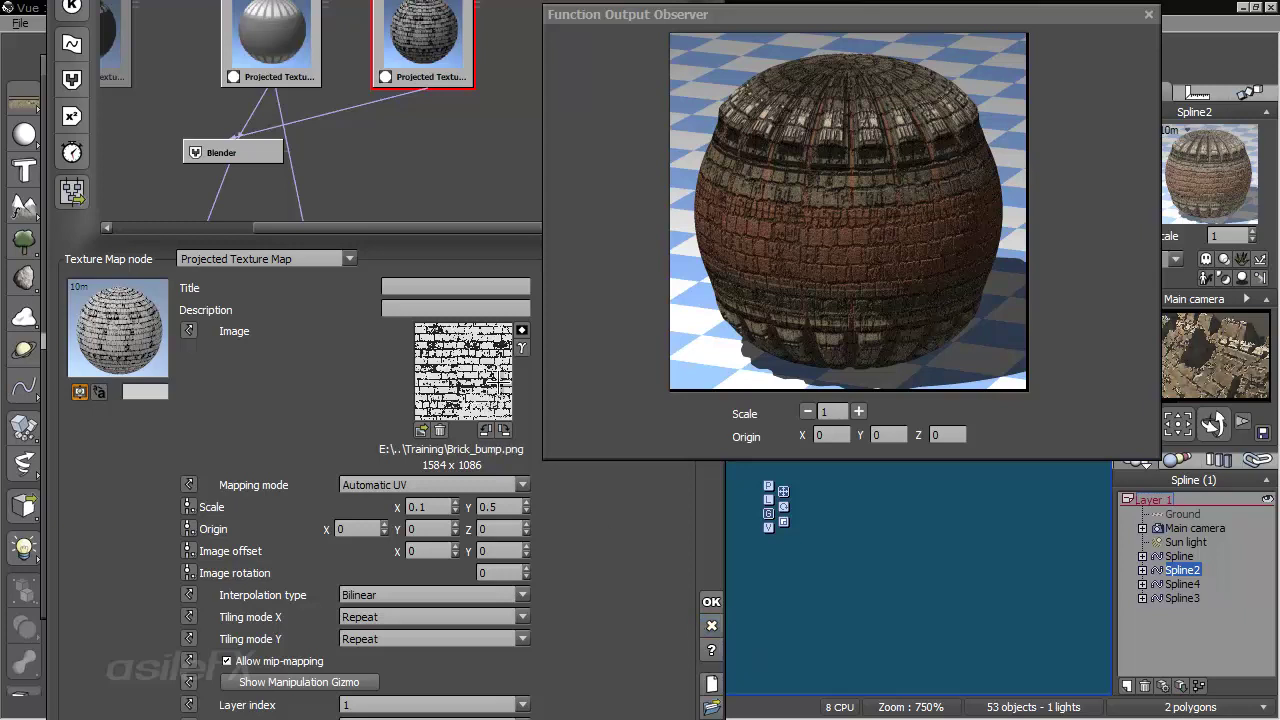
left_click(711, 625)
left_click(696, 496)
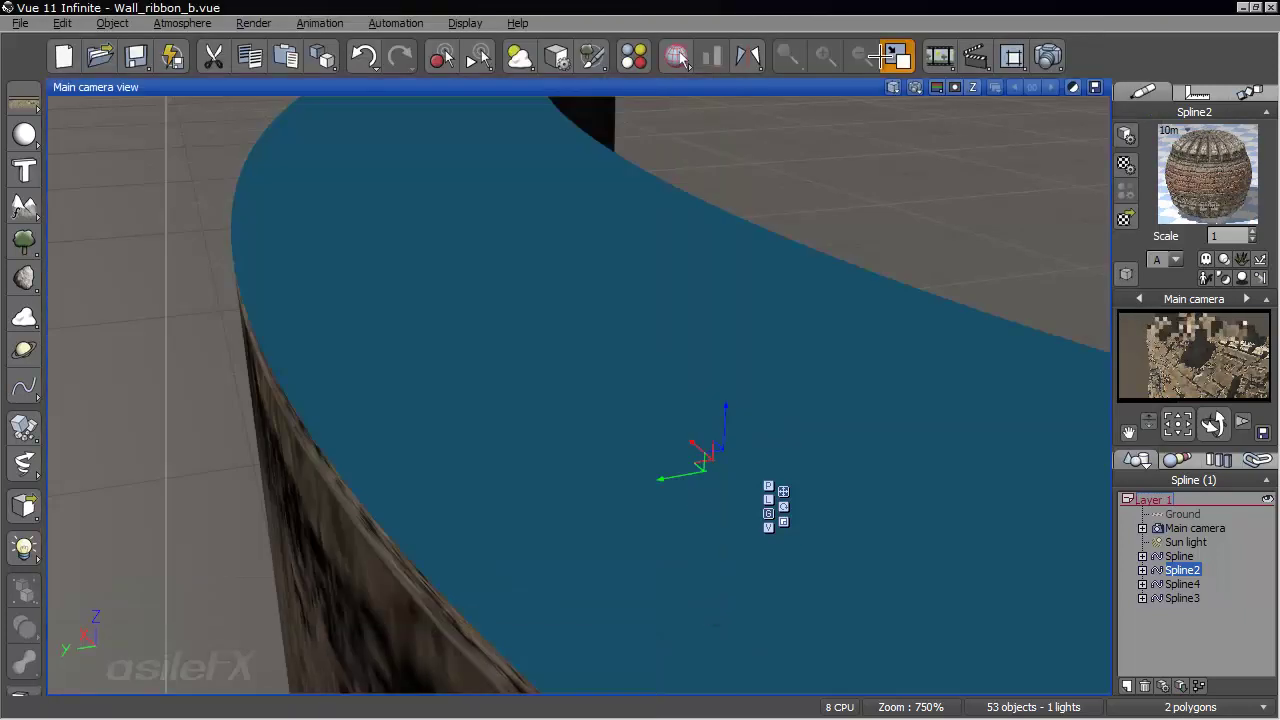
- Reframe the main camera on the wall's battlements and walkway, render the scene and examine the result
right_click_drag(943, 191, 878, 168)
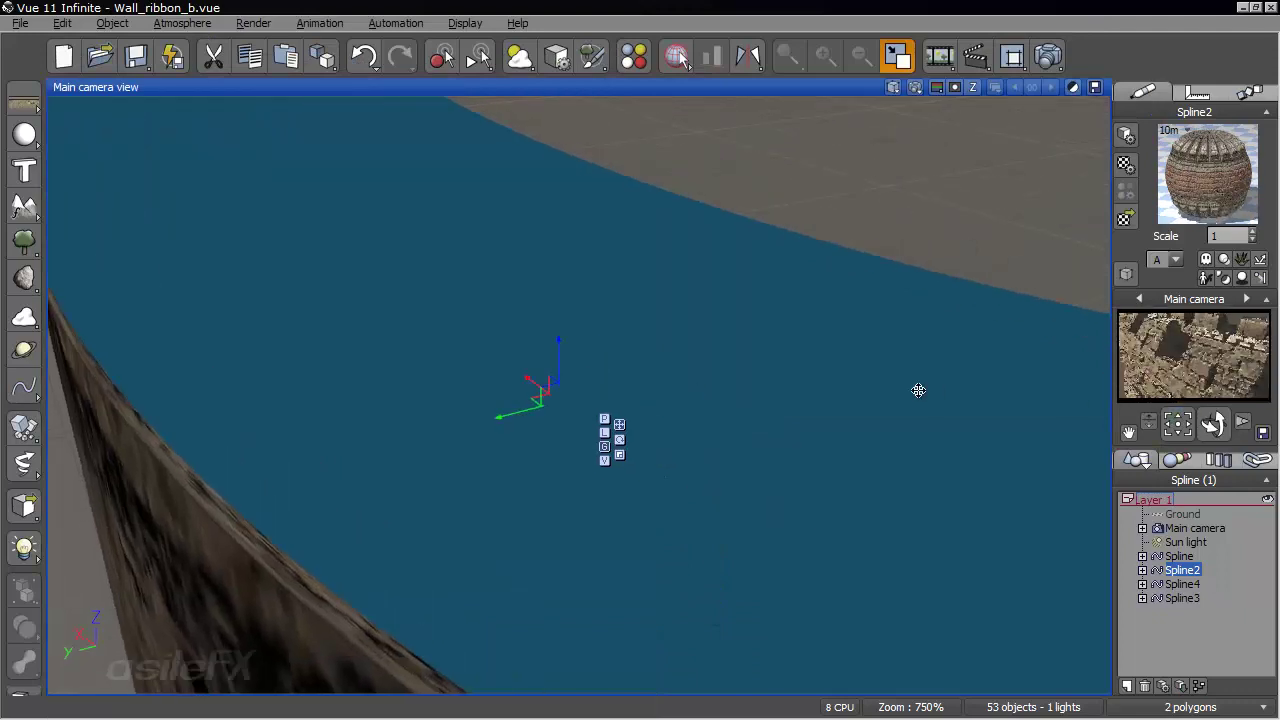
right_click_drag(923, 391, 1162, 434)
left_click_drag(1213, 424, 1204, 426)
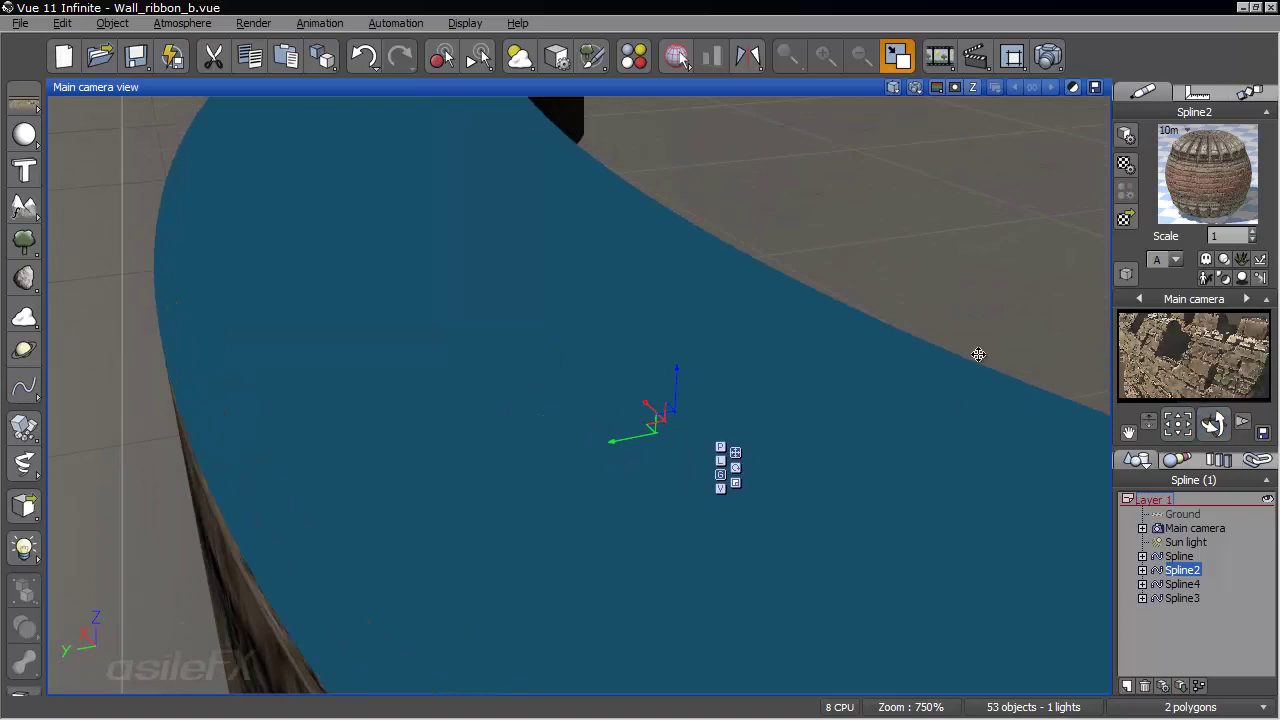
right_click_drag(968, 355, 968, 310)
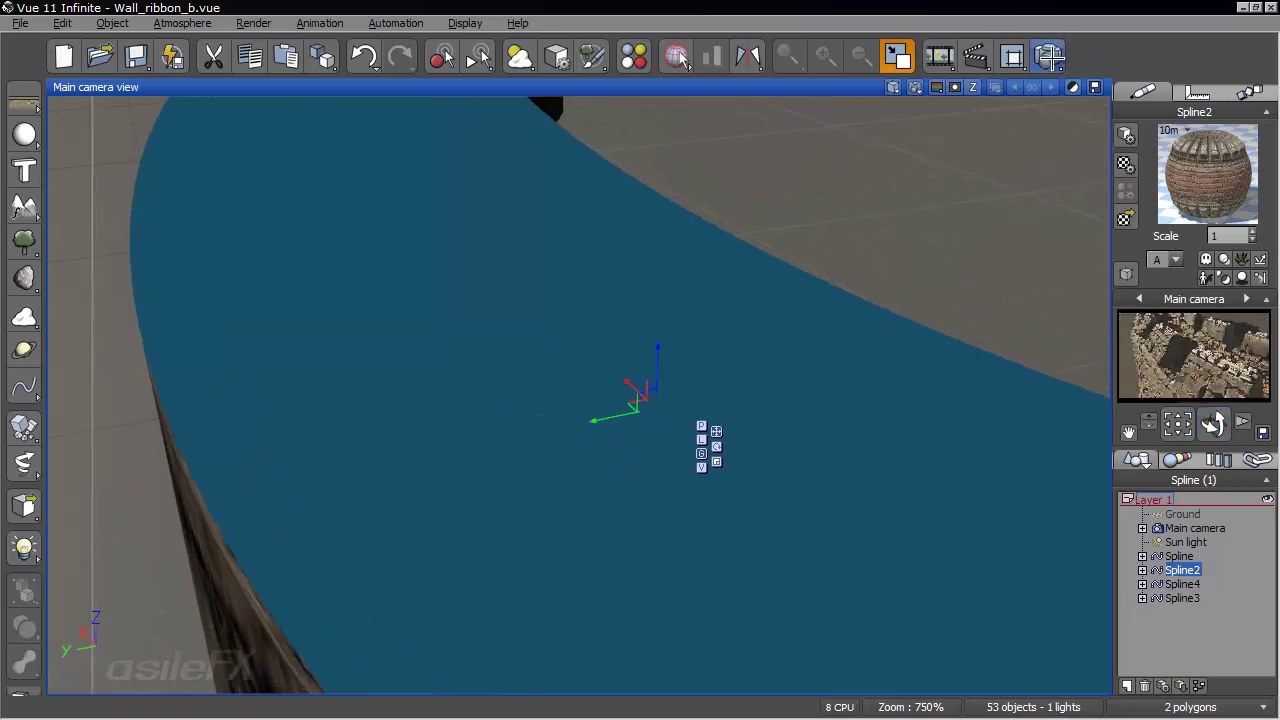
left_click(1049, 57)
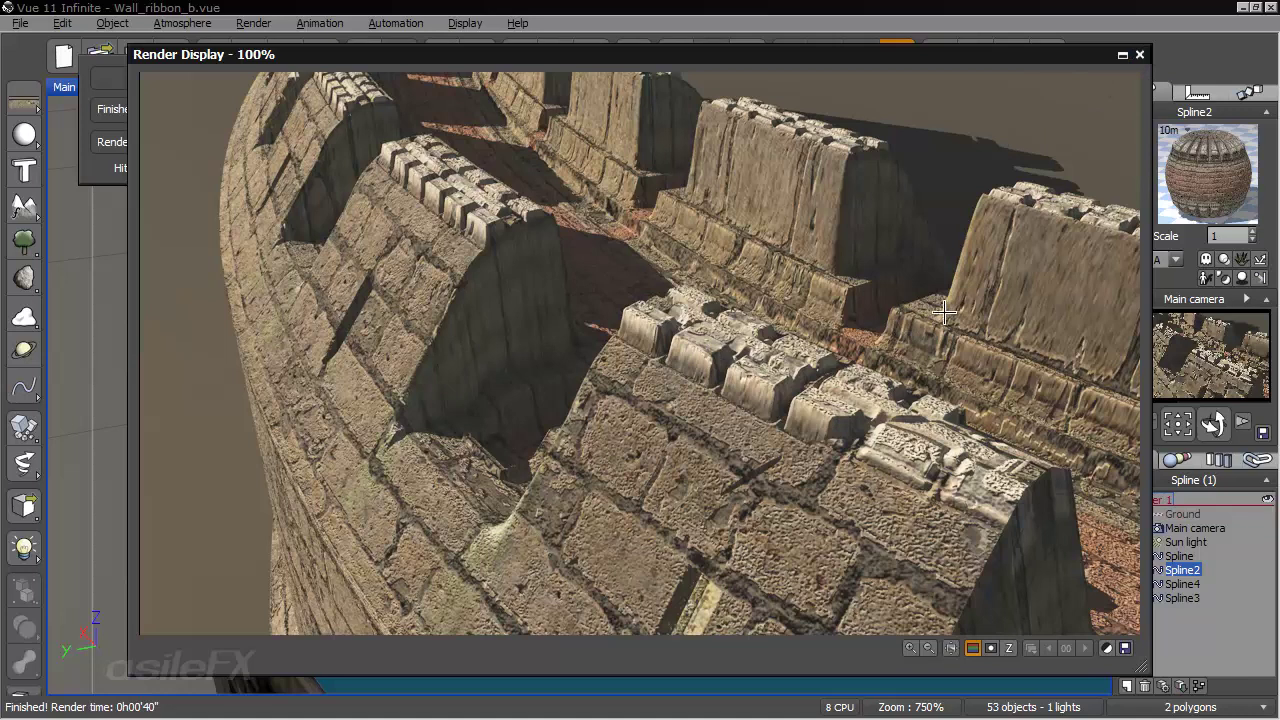
left_click(1141, 54)
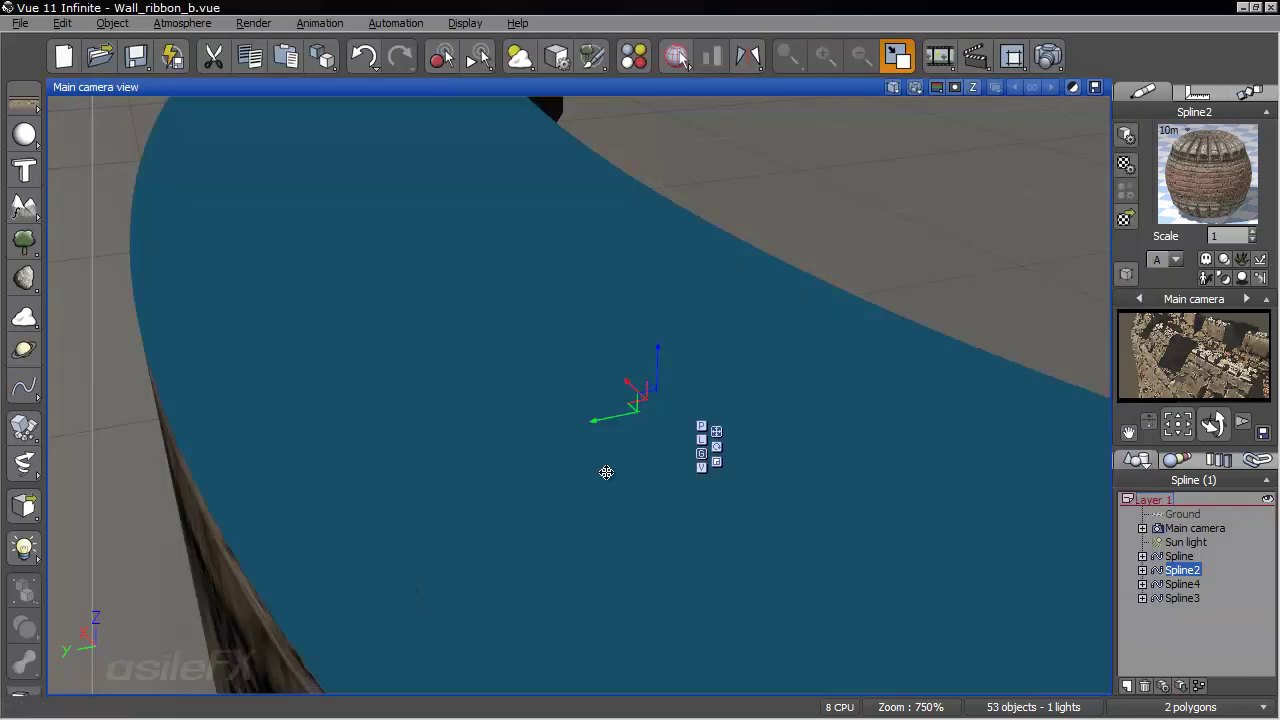
- Close the ribbon wall scene and start a new blank scene
left_click(20, 23)
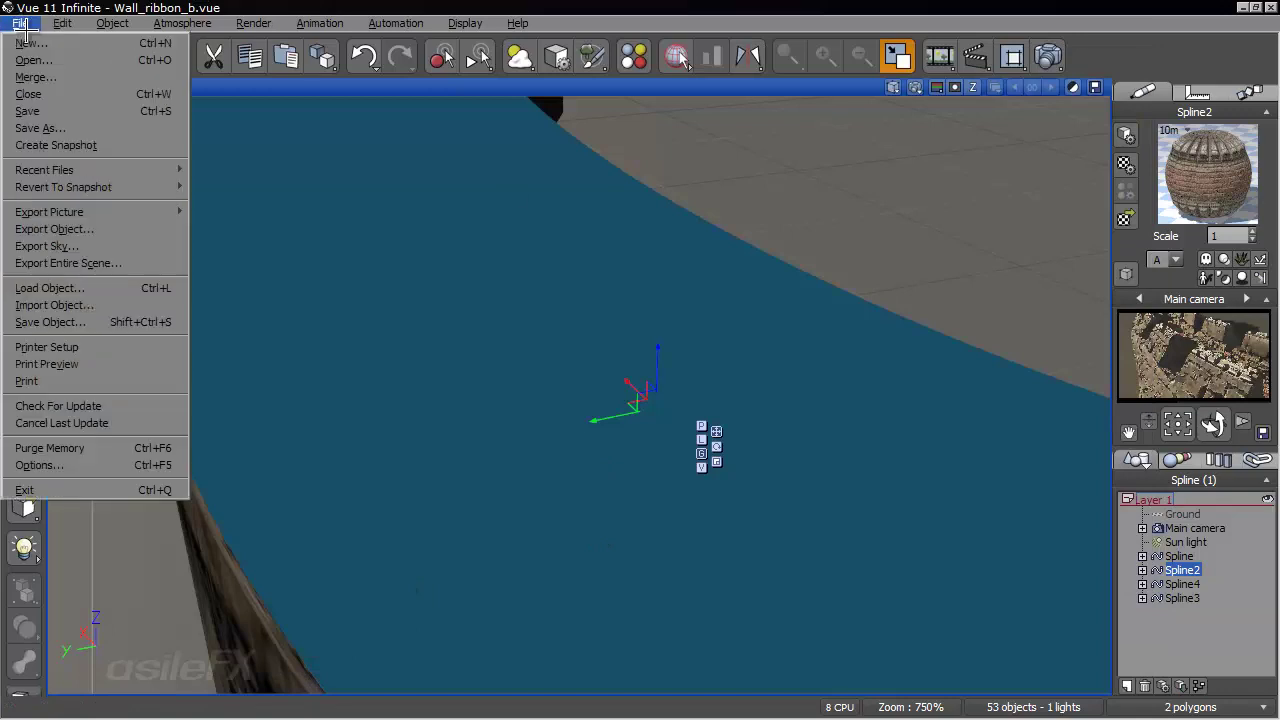
left_click(30, 78)
left_click(706, 392)
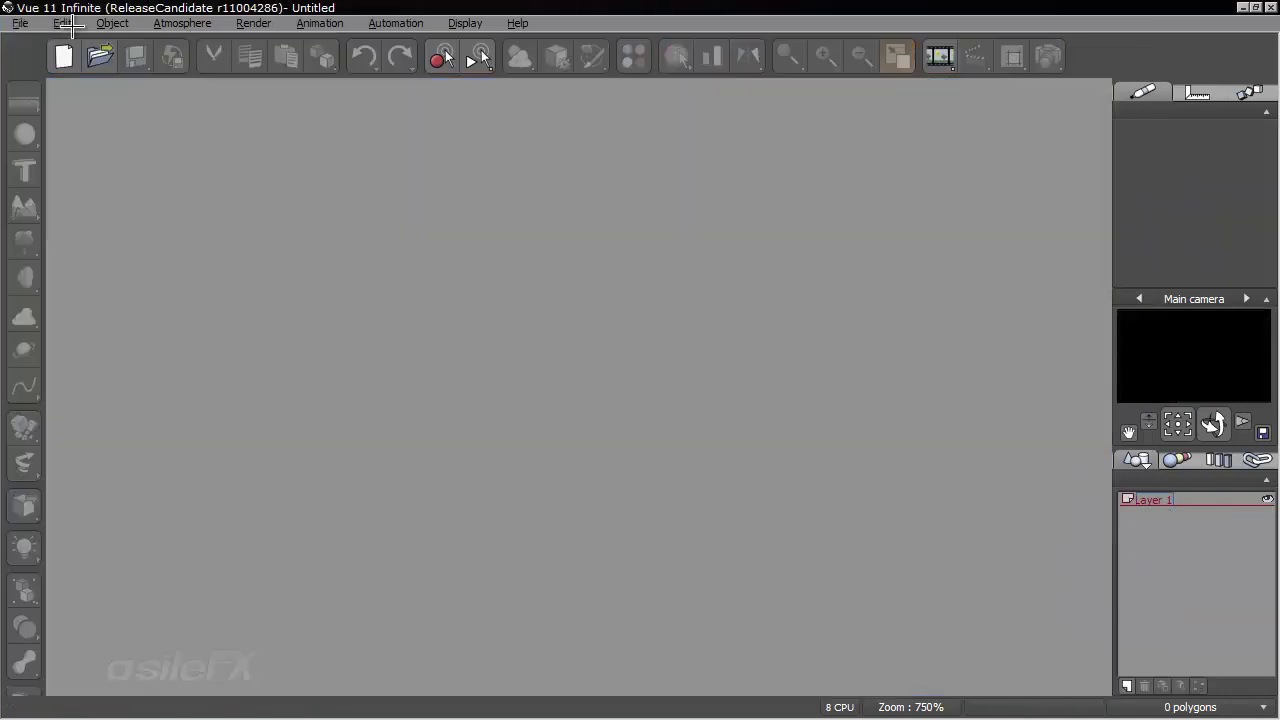
left_click(20, 23)
left_click(30, 40)
- Draw a curved four-point spline on the ground and generate 3 m wide tube geometry along it
right_click_drag(460, 408, 573, 323)
right_click_drag(562, 438, 535, 335)
left_click(25, 392)
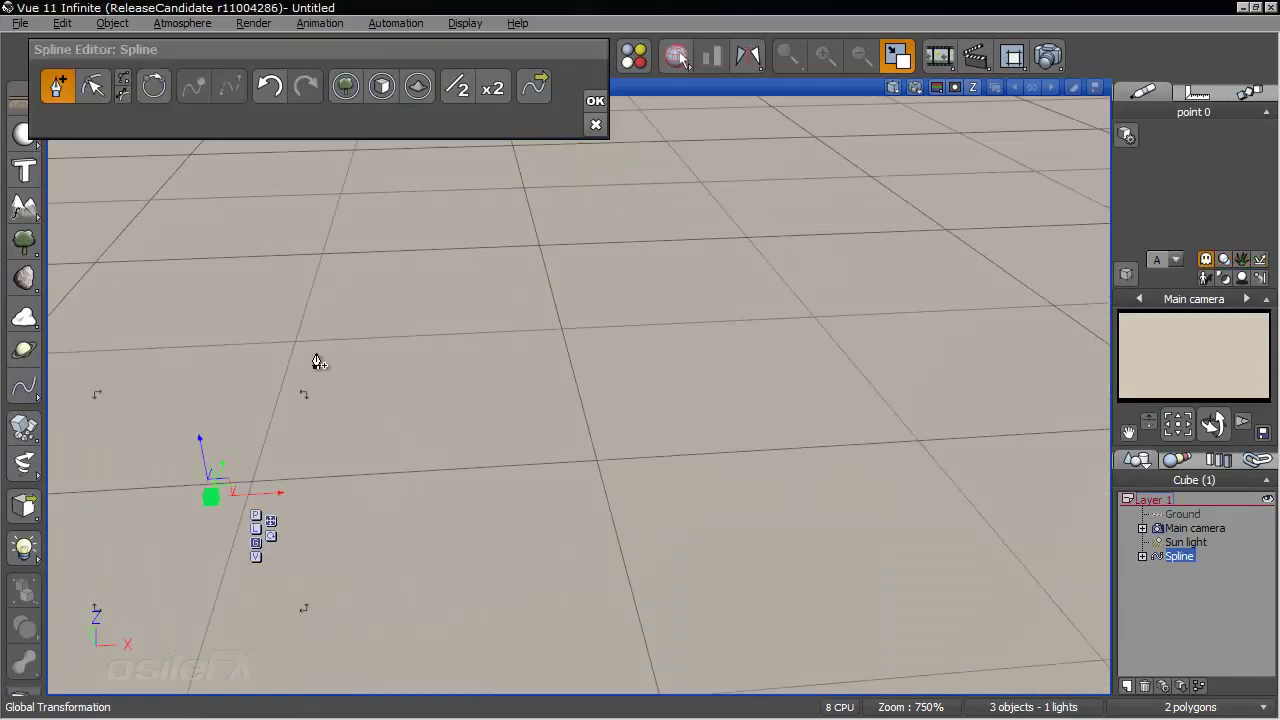
left_click(381, 86)
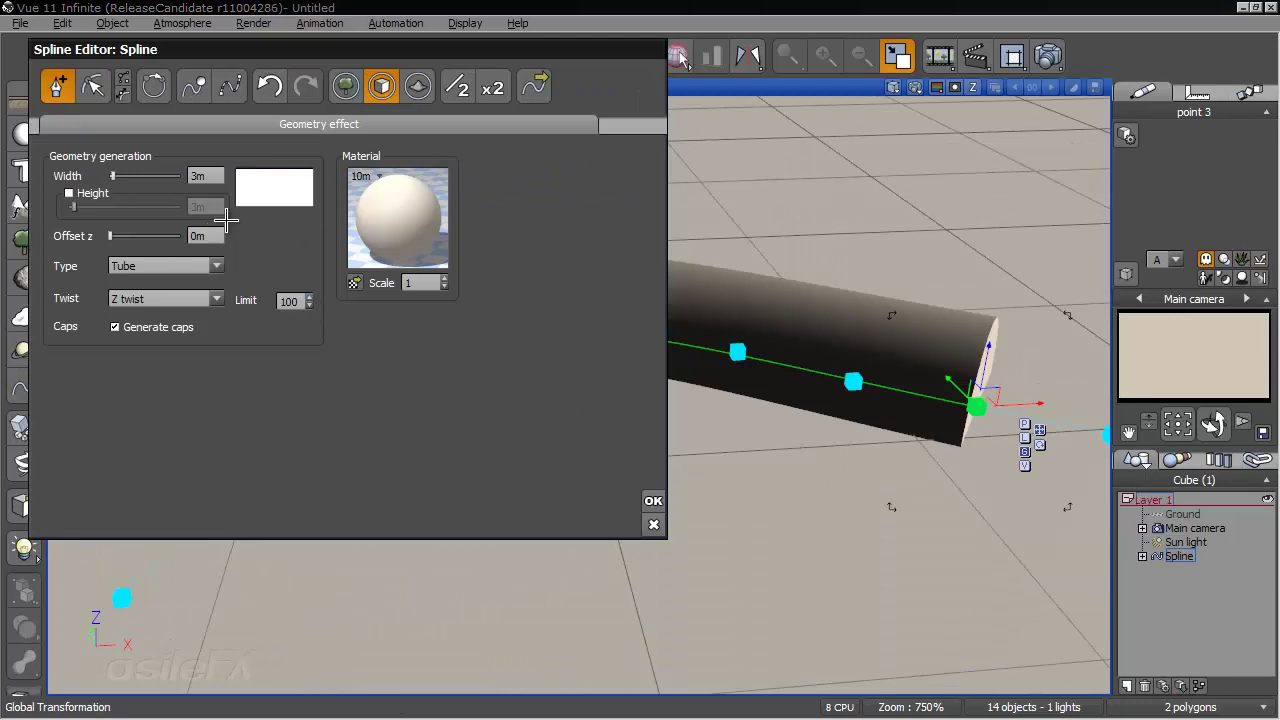
left_click(653, 501)
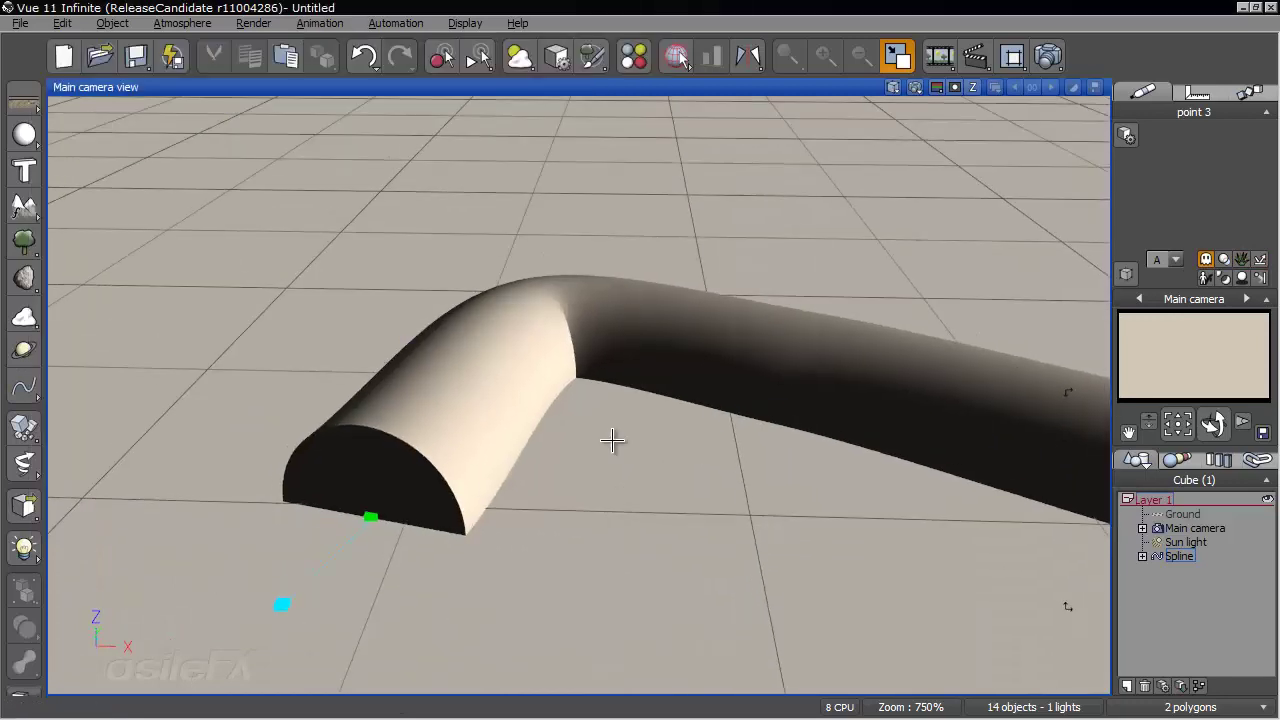
- Display the tube spline as a wireframe to examine its mesh
scroll(595, 440, "up", 3)
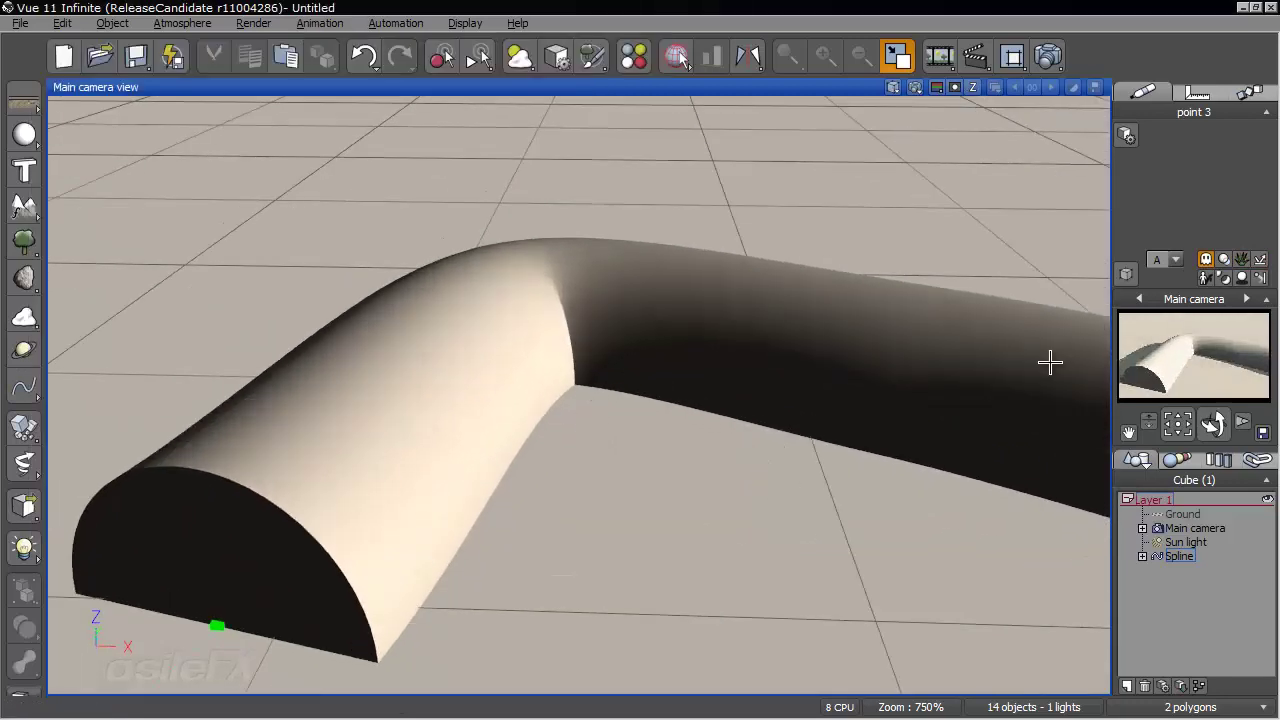
left_click(1126, 273)
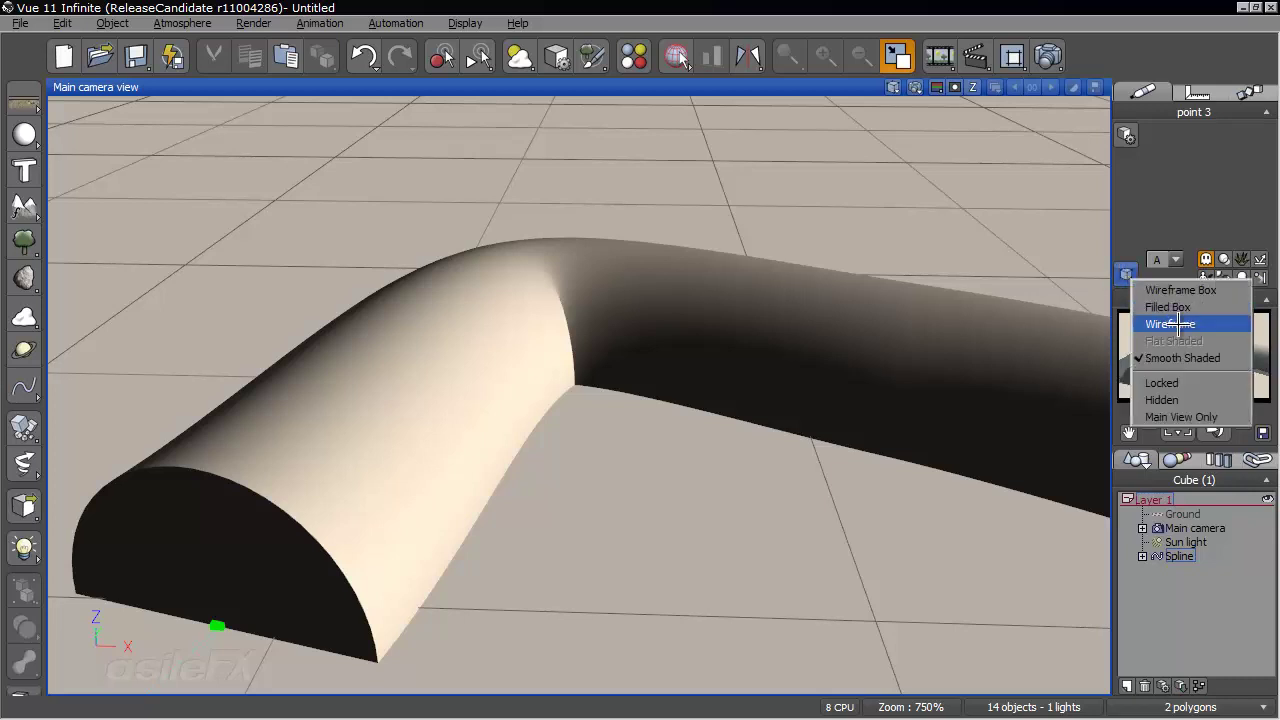
left_click(1170, 324)
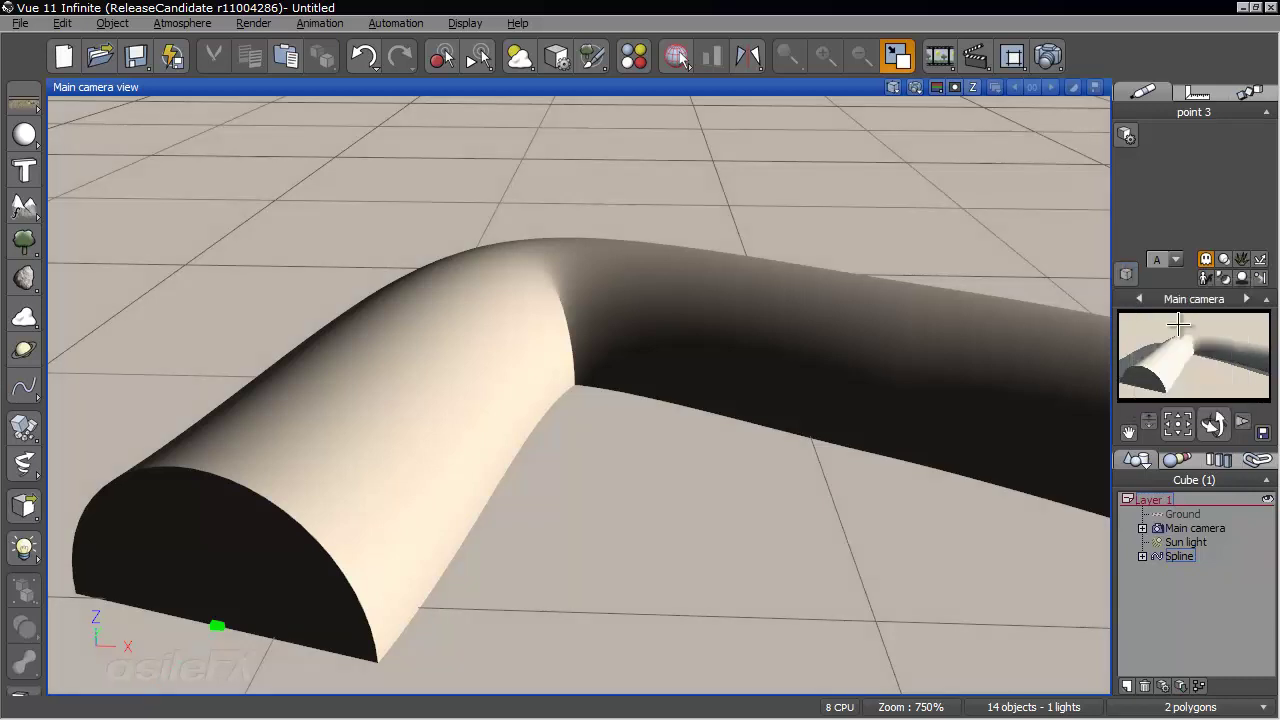
left_click(1177, 556)
left_click(1126, 273)
left_click(1170, 324)
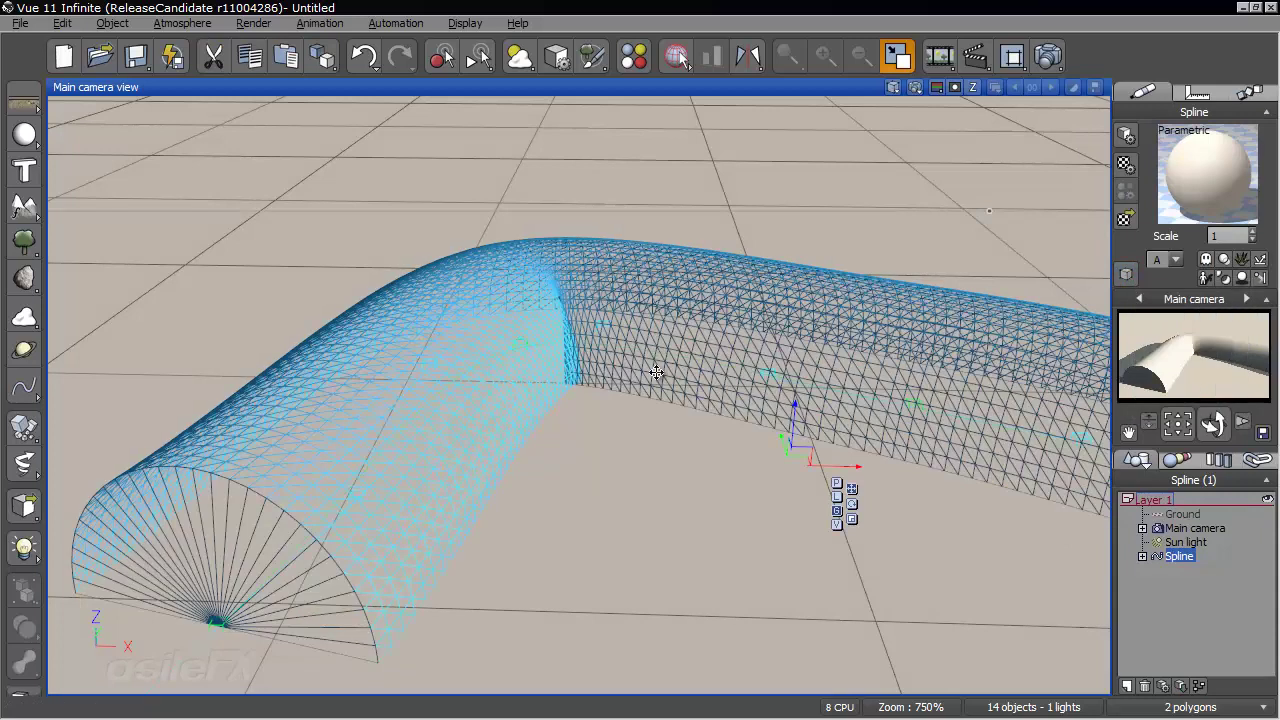
- Move control point 1 of the spline to soften the tube's bend
right_click_drag(634, 274, 494, 370)
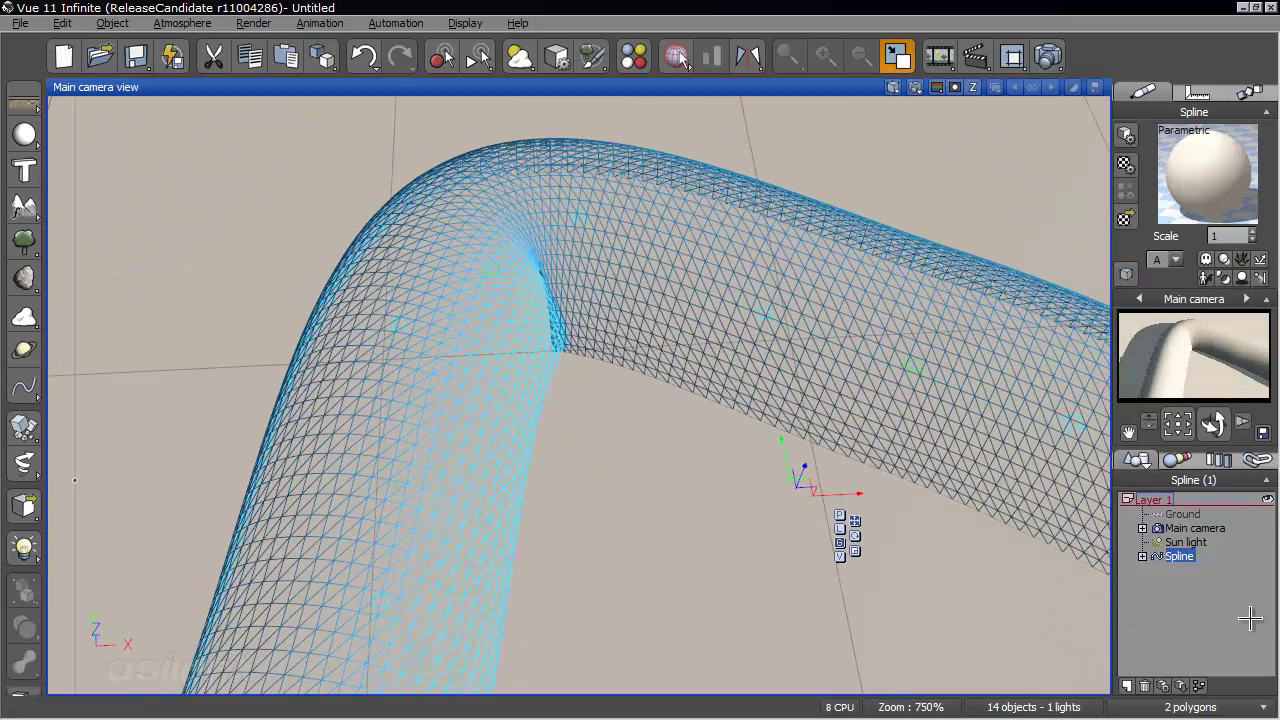
left_click(1143, 556)
left_click(1203, 571)
left_click(1197, 558)
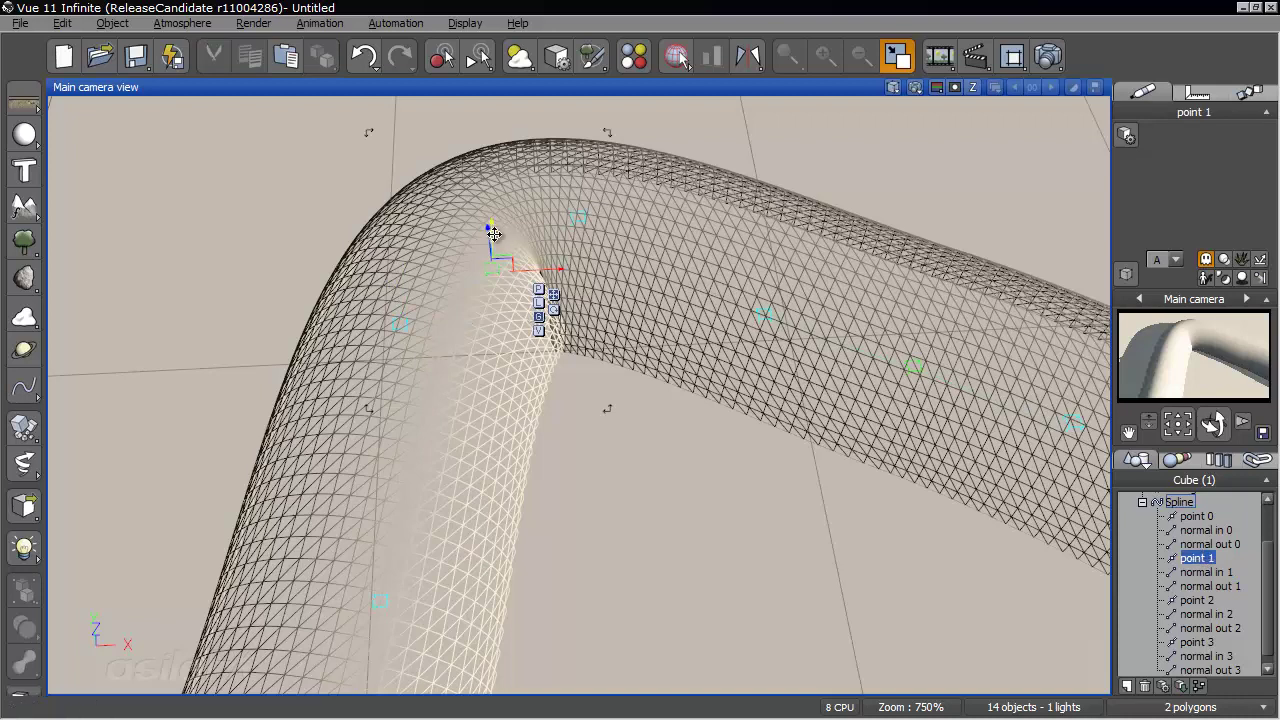
mouse_move(492, 234)
left_mouse_down()
mouse_move(503, 243)
mouse_move(505, 217)
left_mouse_up()
right_click_drag(491, 303, 984, 322)
left_click_drag(442, 264, 585, 263)
middle_click_drag(602, 228, 780, 391)
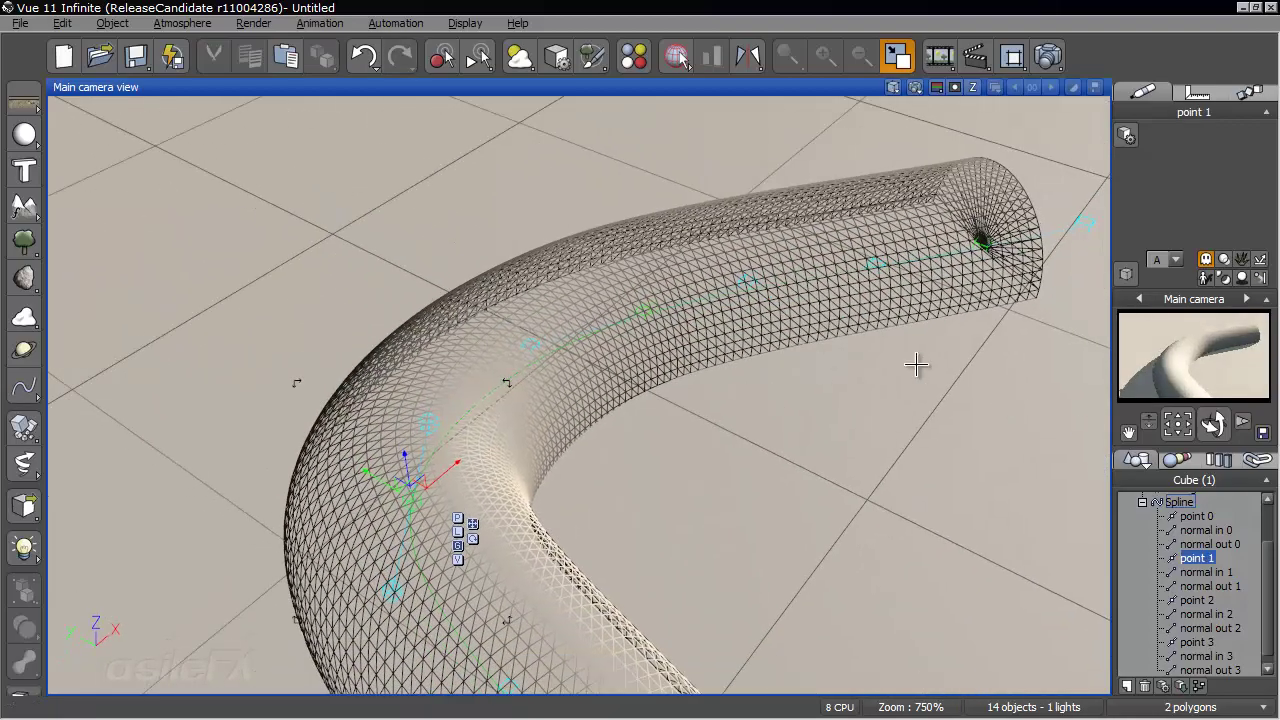
- Inspect the tube's wireframe mesh around the bend and switch the whole spline back to Smooth Shaded display
left_click(1178, 502)
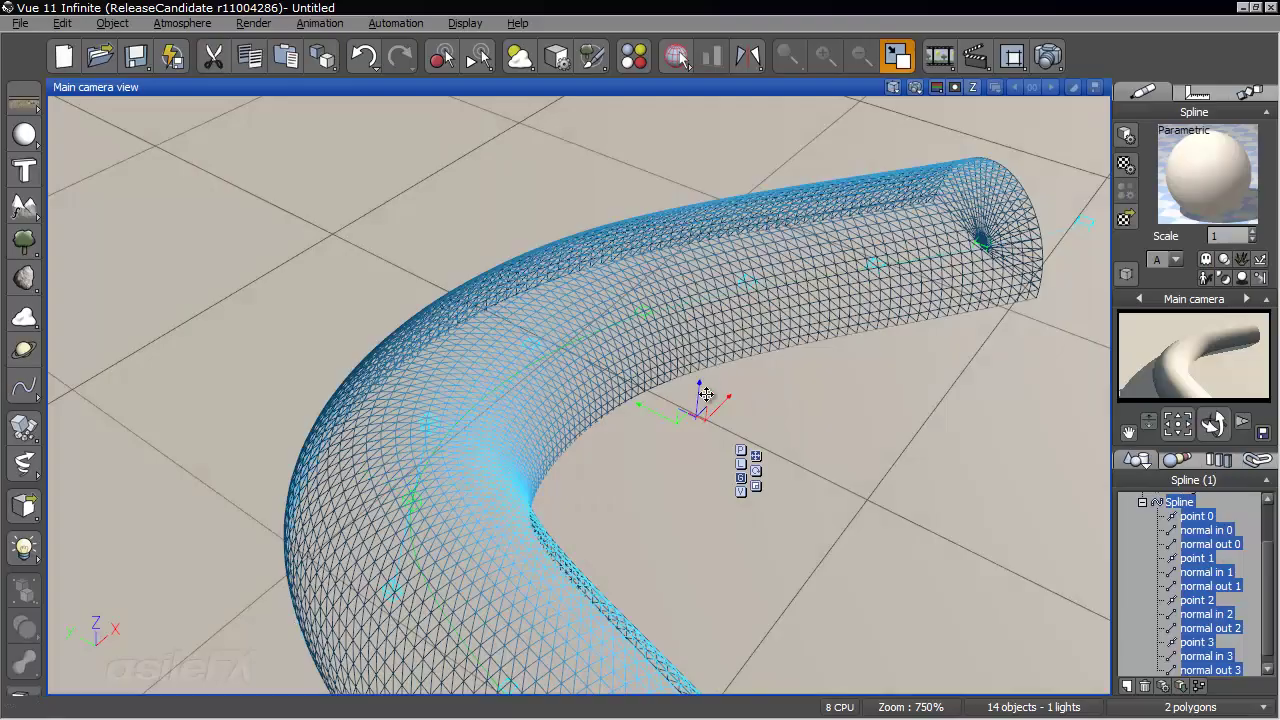
middle_click_drag(696, 366, 580, 400)
scroll(583, 405, "up", 3)
middle_click_drag(703, 486, 657, 360)
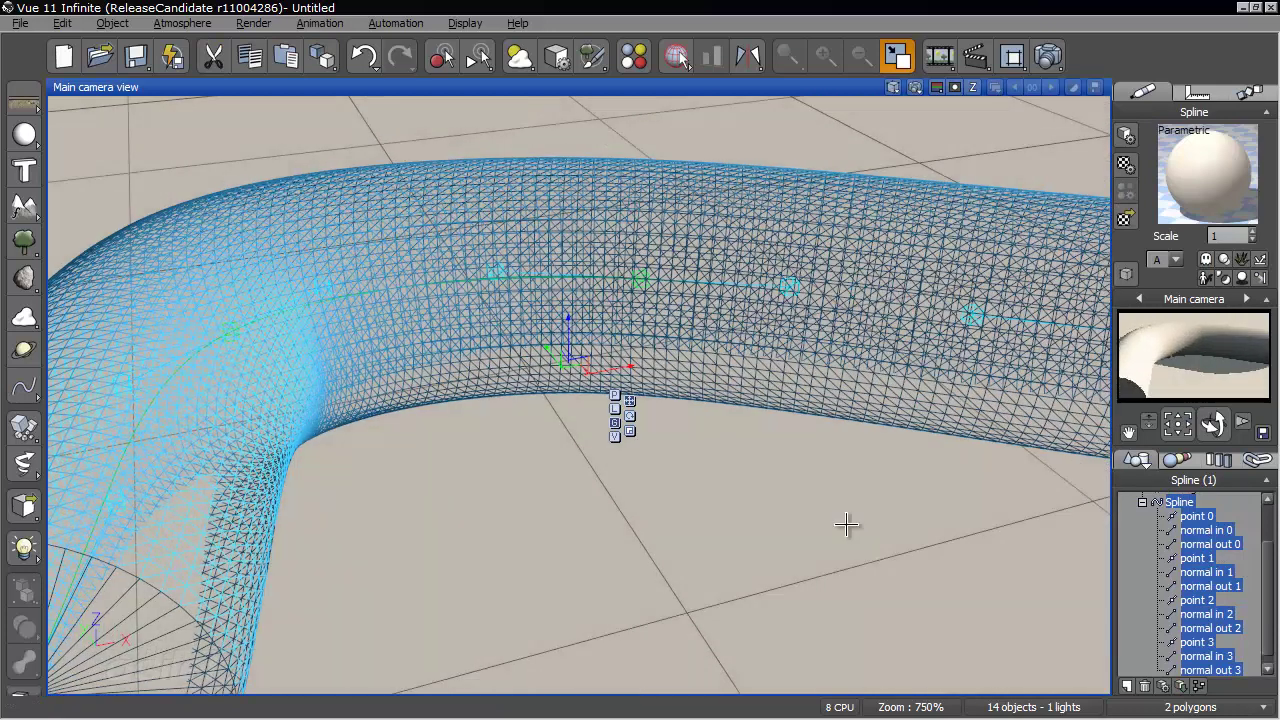
left_click(1126, 273)
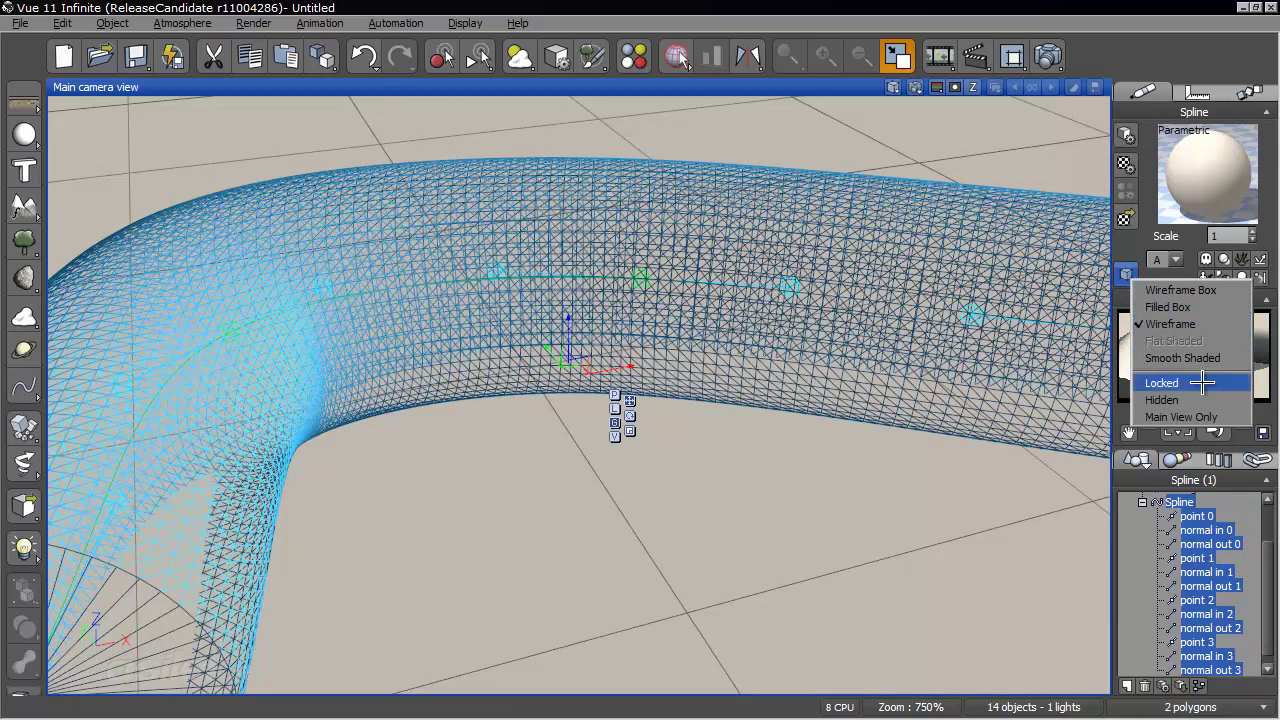
left_click(1190, 358)
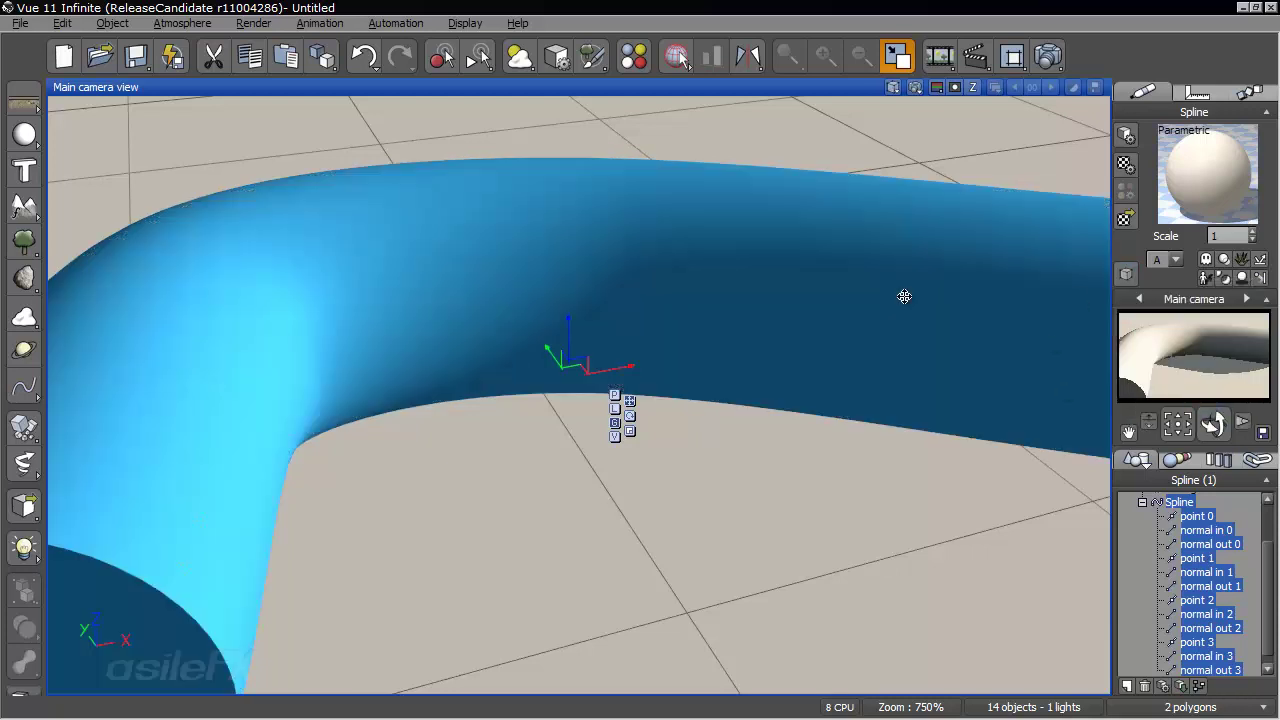
- Add a Simple Fractal node to the bump output of the spline's Default material and accept the function graph
right_click(1205, 165)
left_click(1140, 172)
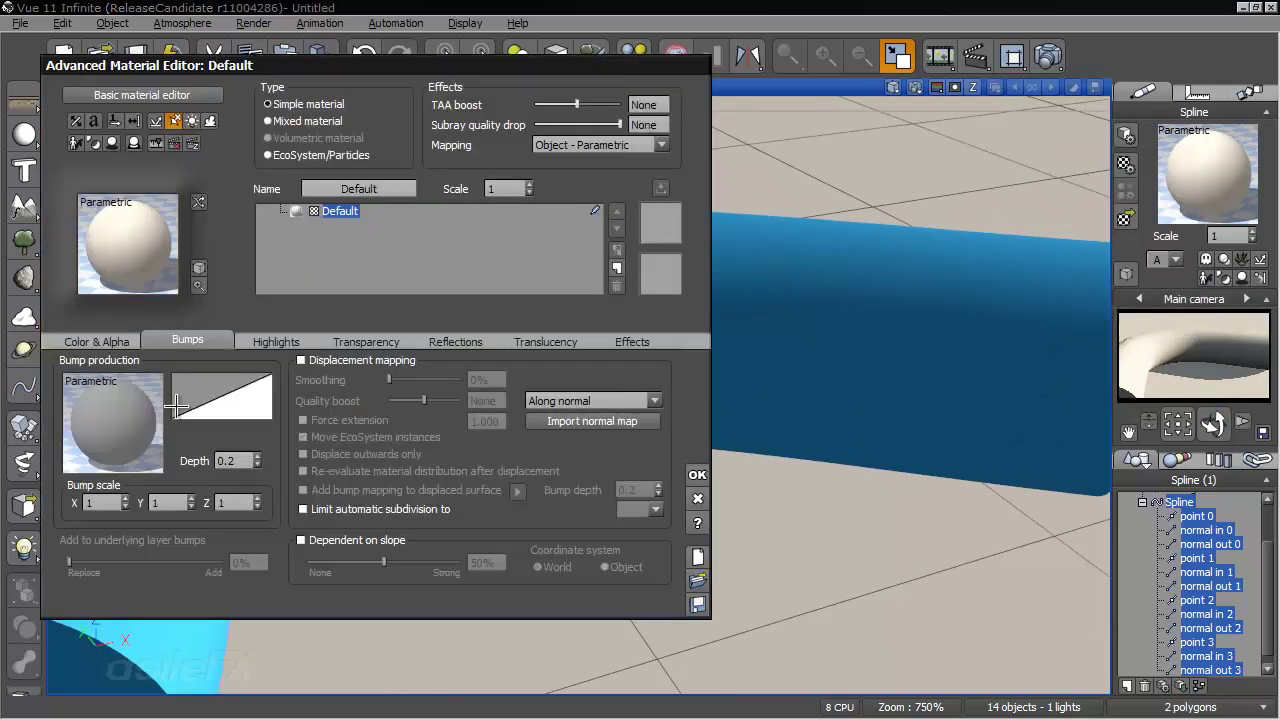
right_click(147, 420)
left_click(185, 436)
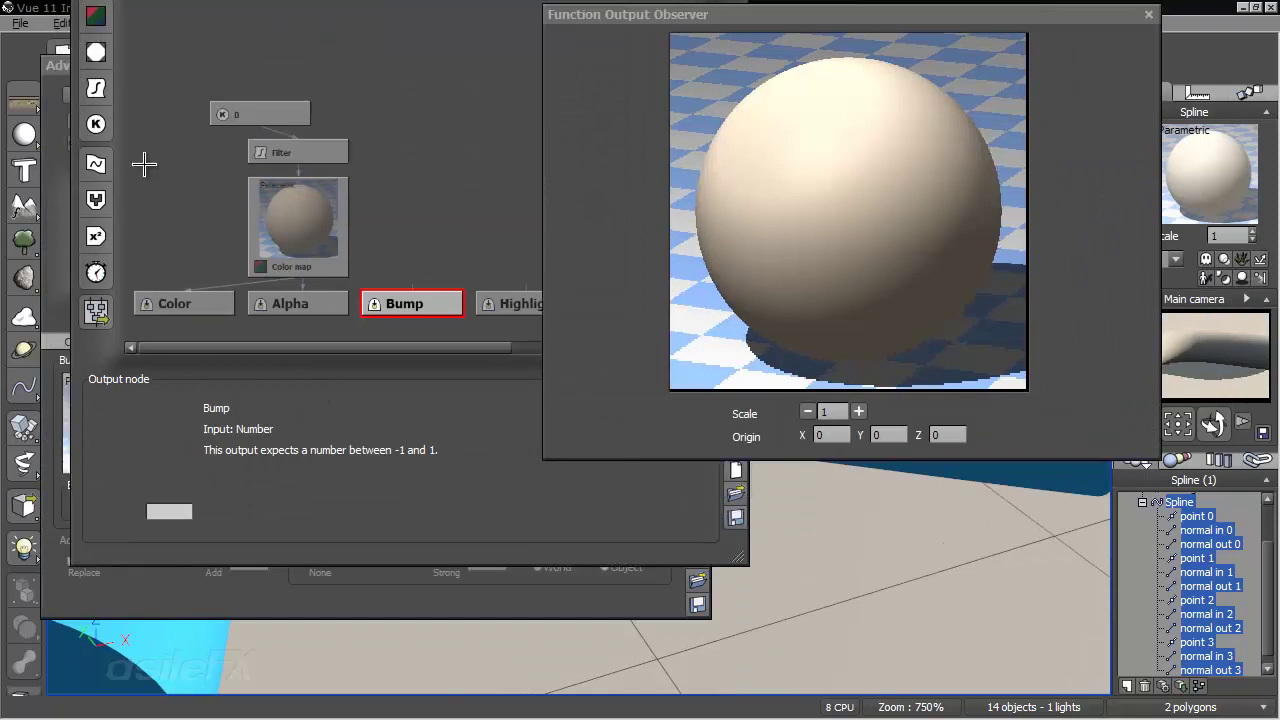
left_click_drag(460, 493, 460, 575)
left_click(96, 58)
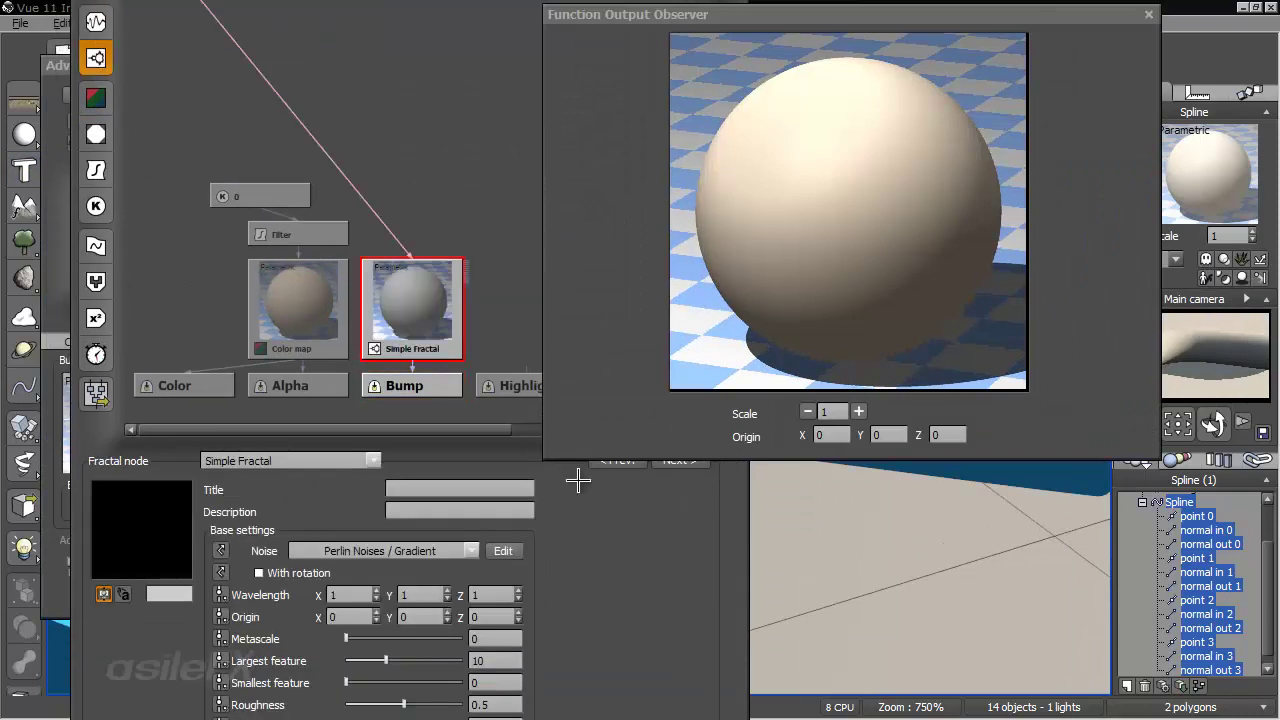
left_click_drag(582, 552, 566, 361)
left_click(723, 570)
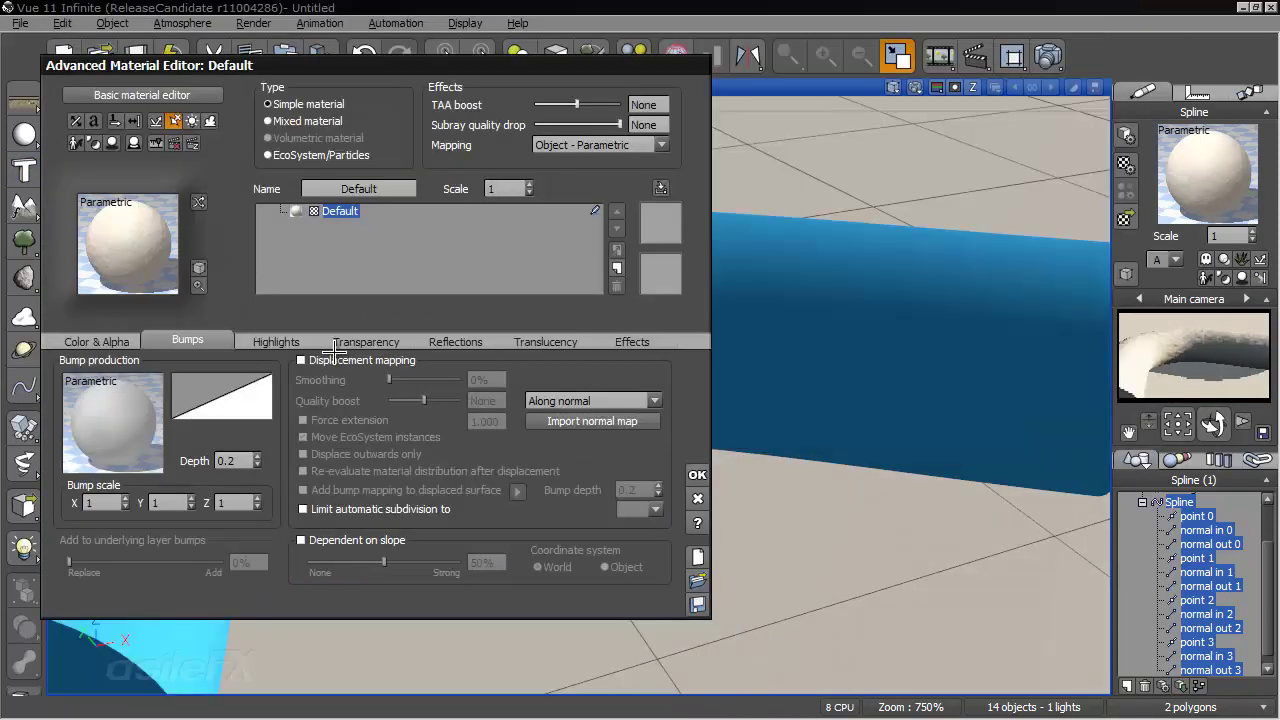
- Enable displacement mapping on the Default material, with World - Standard mapping and a depth of 3
left_click(330, 360)
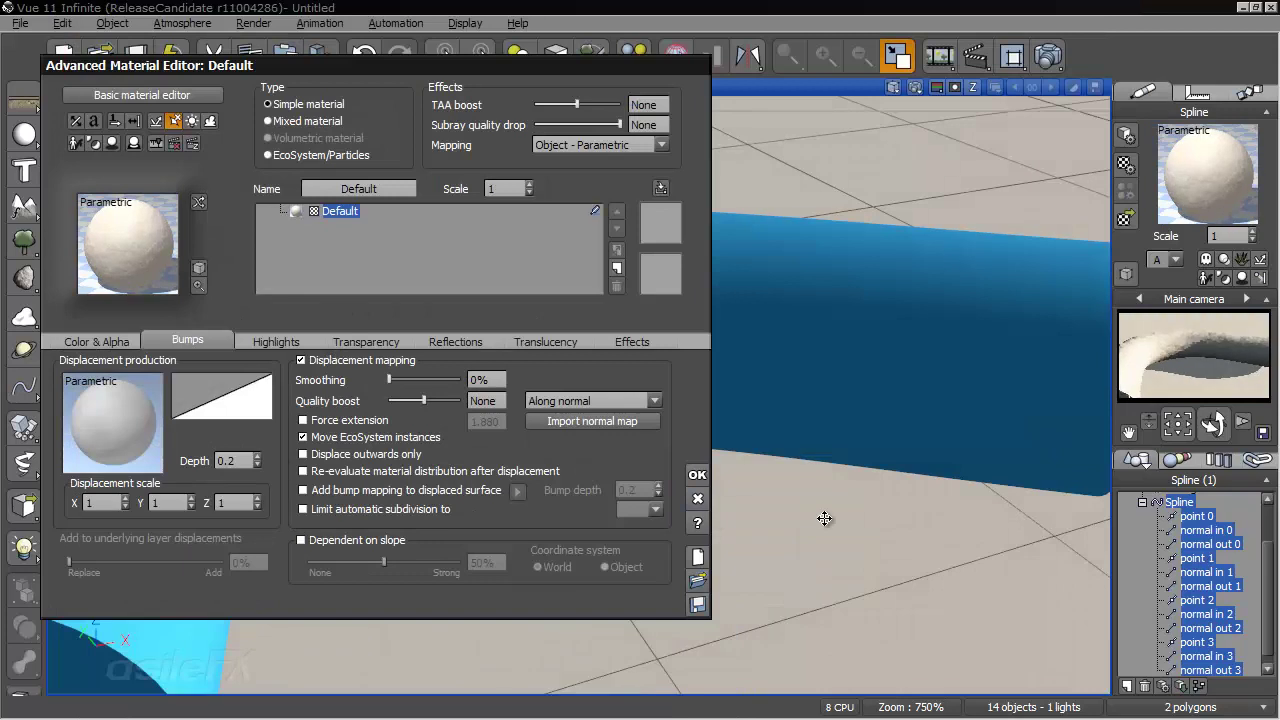
left_click(592, 146)
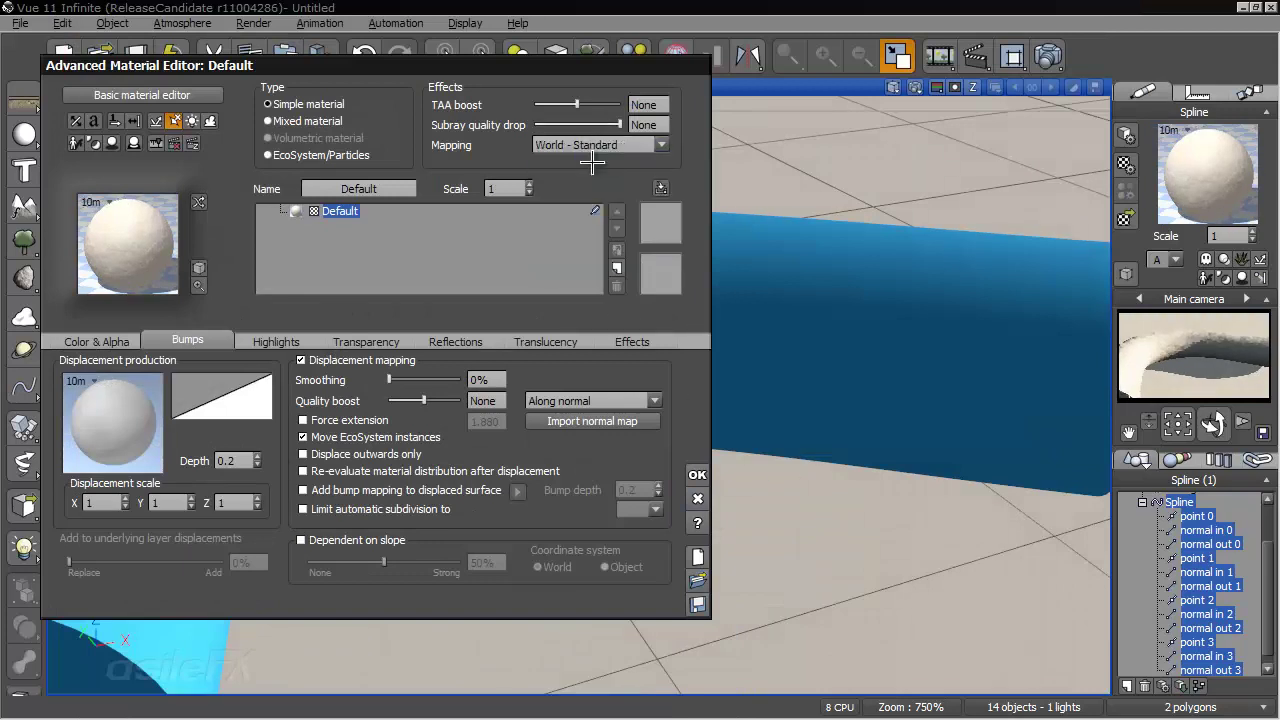
left_click(593, 157)
left_click(231, 459)
type("4")
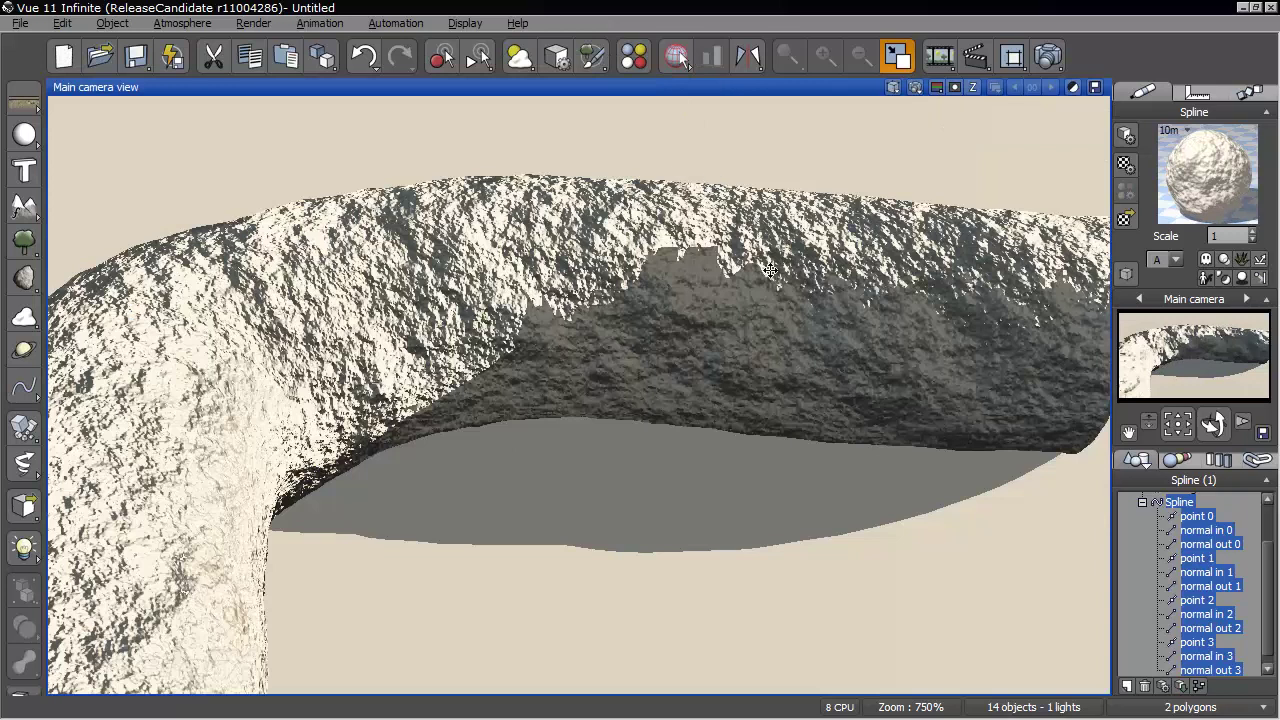
- Set the material's displacement depth to 5 and render the main camera view
double_click(1207, 175)
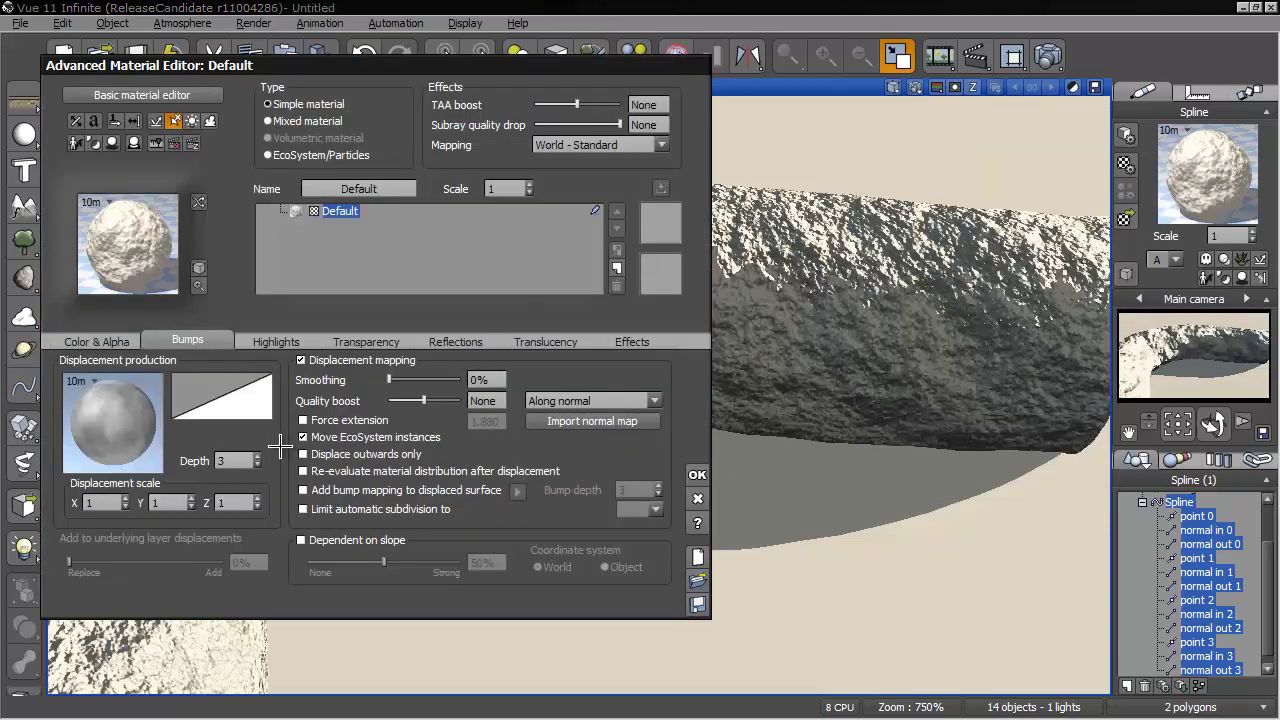
left_click(236, 460)
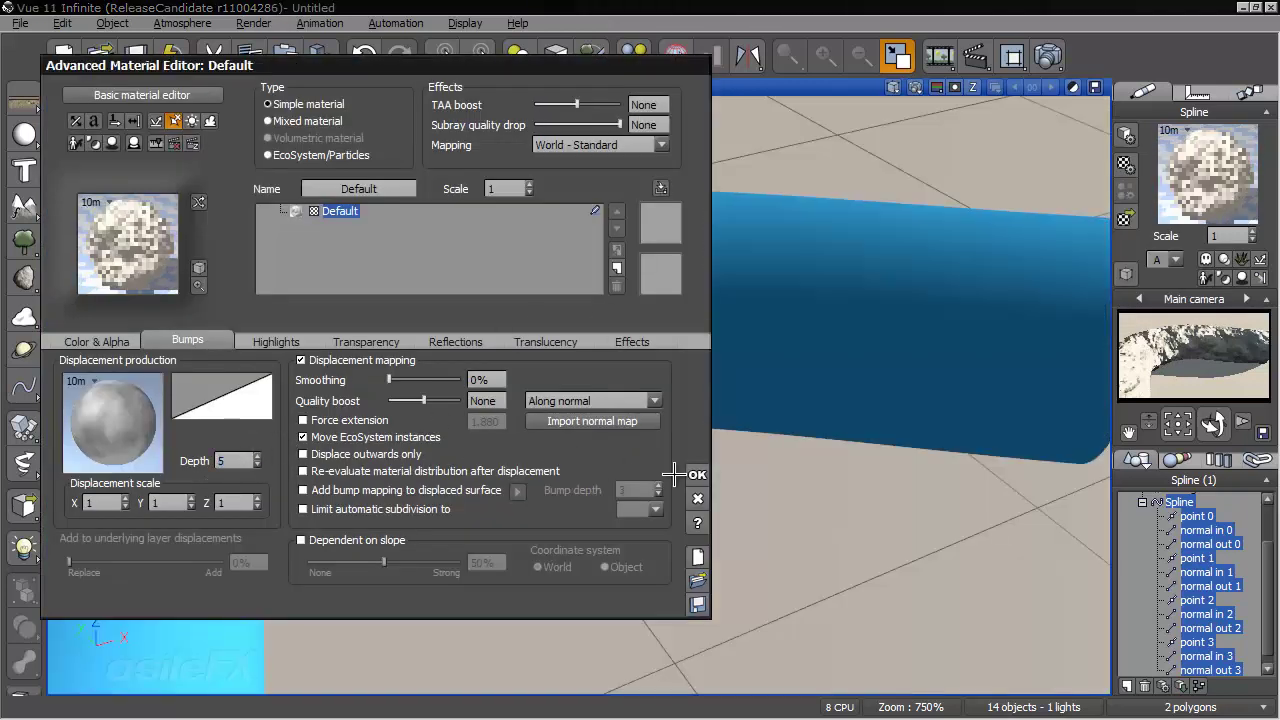
left_click(695, 474)
left_click(915, 87)
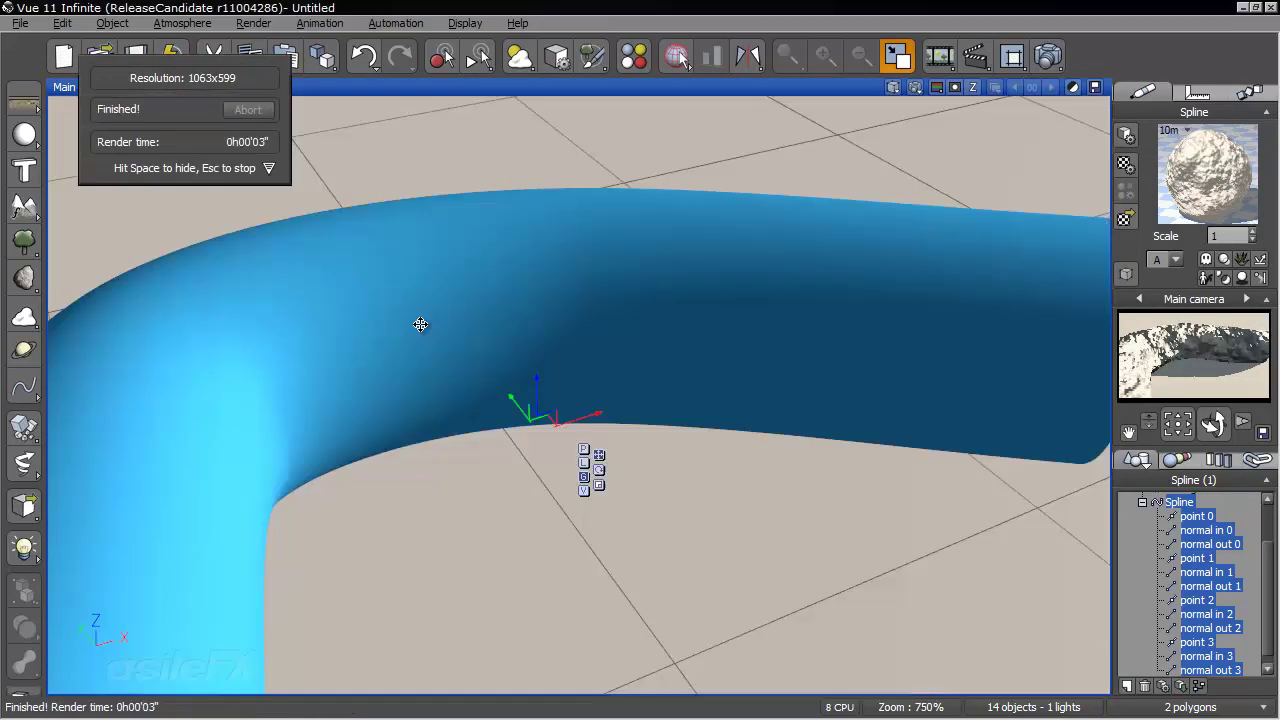
- Check the tube's geometry settings in the spline editor and close it without changes
left_click(516, 298)
double_click(673, 308)
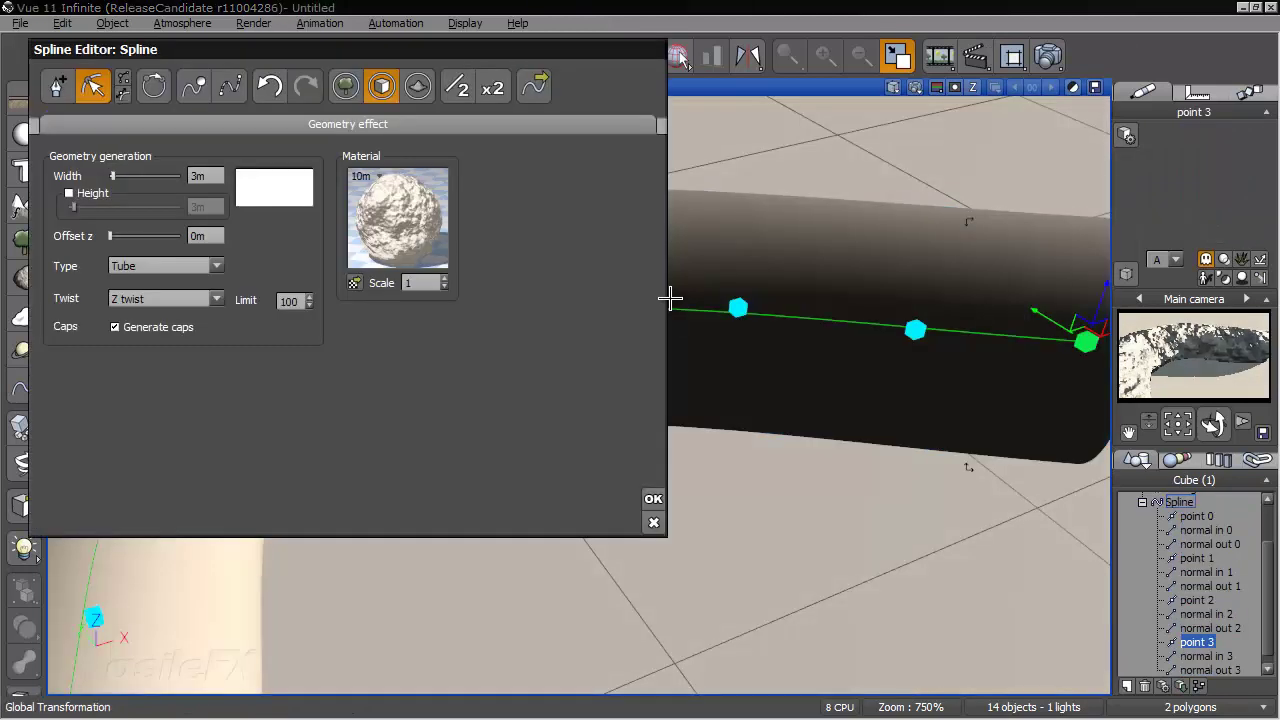
left_click(653, 522)
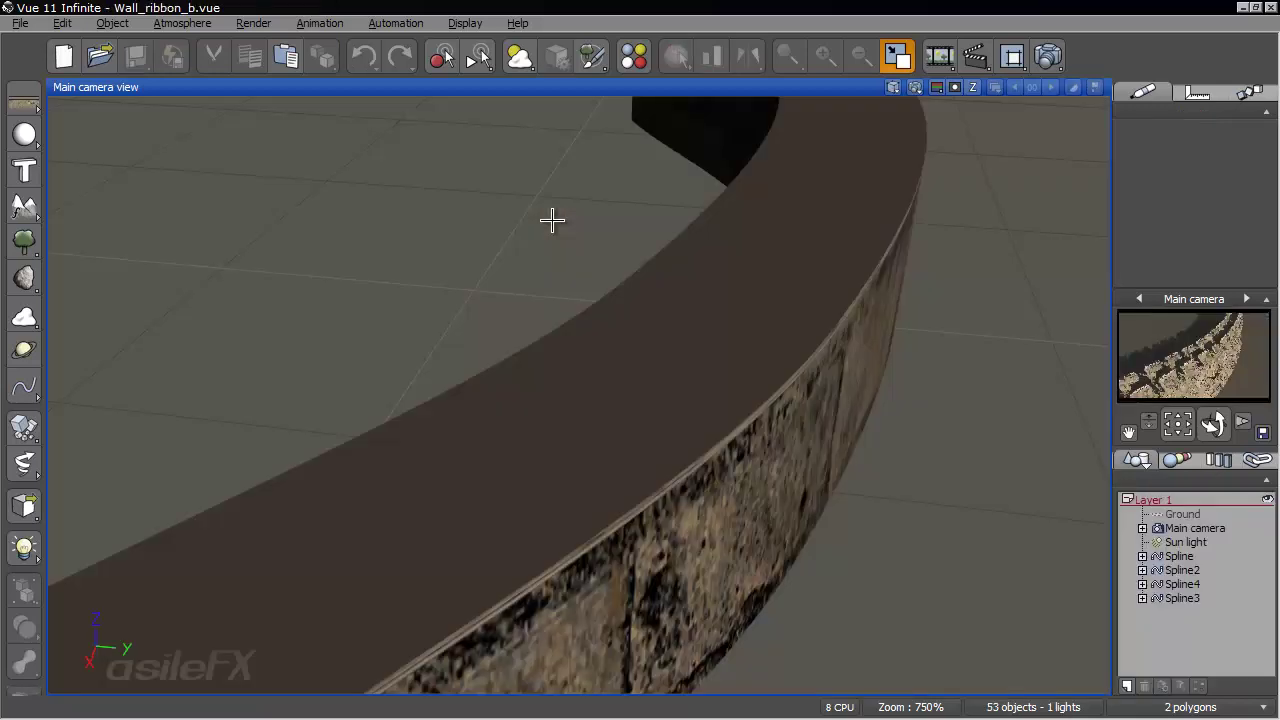
- Open the displacement function of Spline2's material and bring up the mapping settings of its wall_top_D4-mid.png texture node
left_click(1182, 570)
right_click(1195, 155)
left_click(1115, 163)
right_click(137, 402)
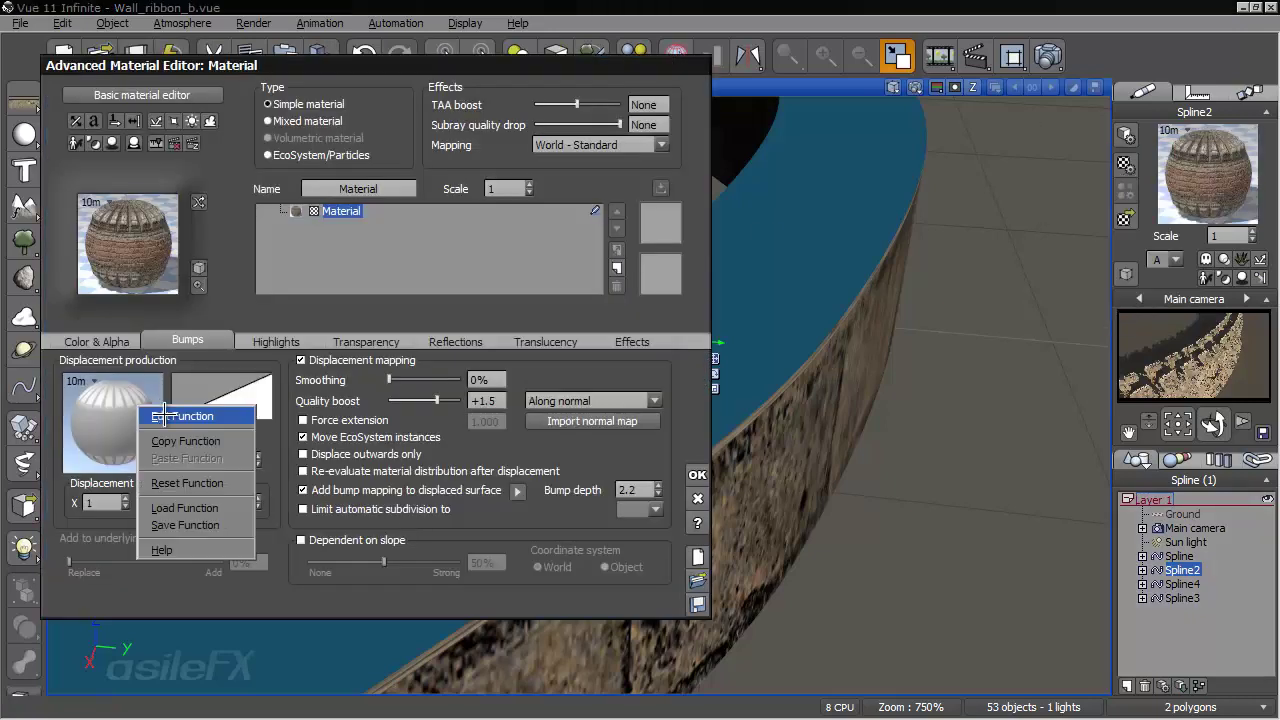
left_click(182, 416)
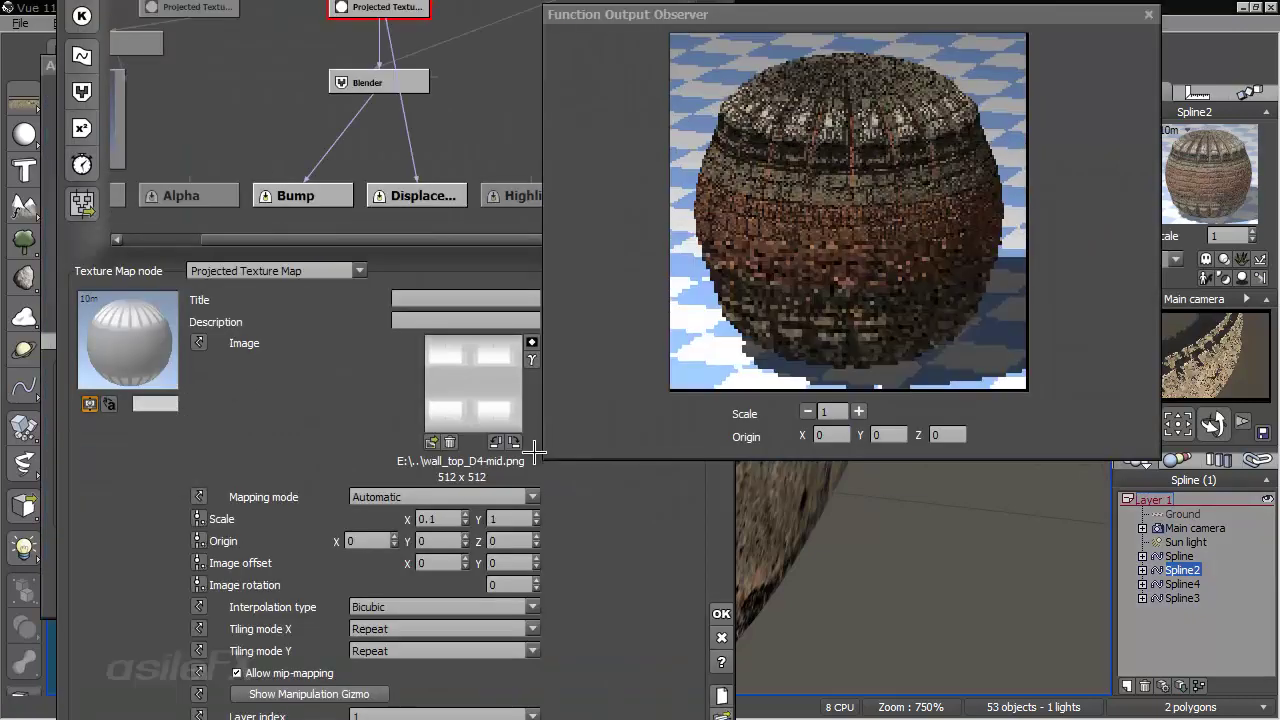
scroll(562, 515, "down", 3)
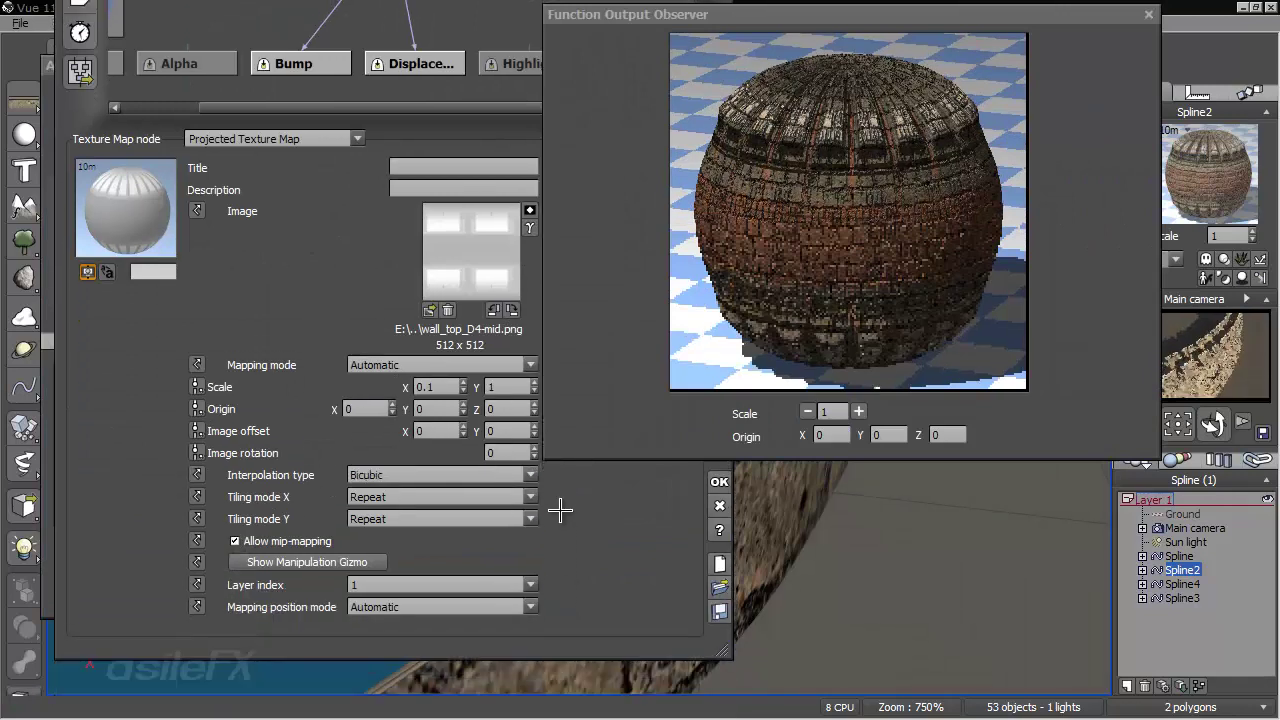
scroll(560, 521, "up", 1)
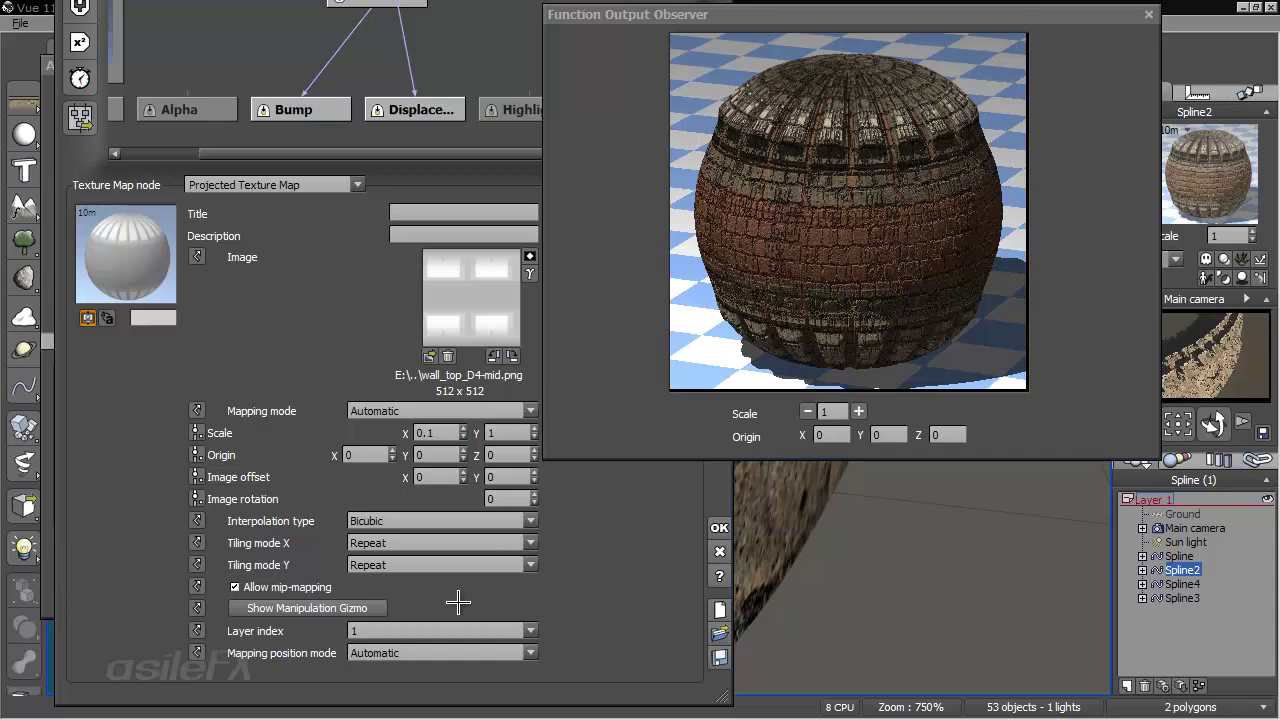
- Set the layer index of the wall_top_D4-mid.png projected texture map to 2
left_click(440, 630)
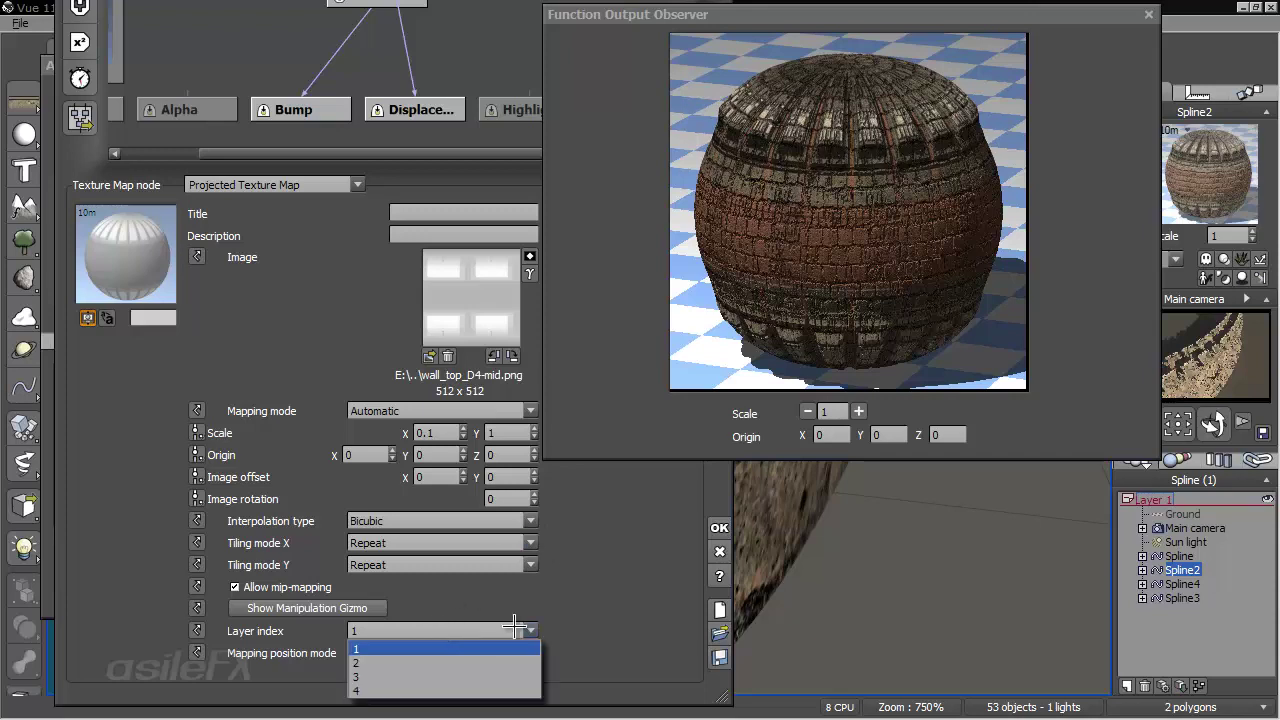
left_click(570, 614)
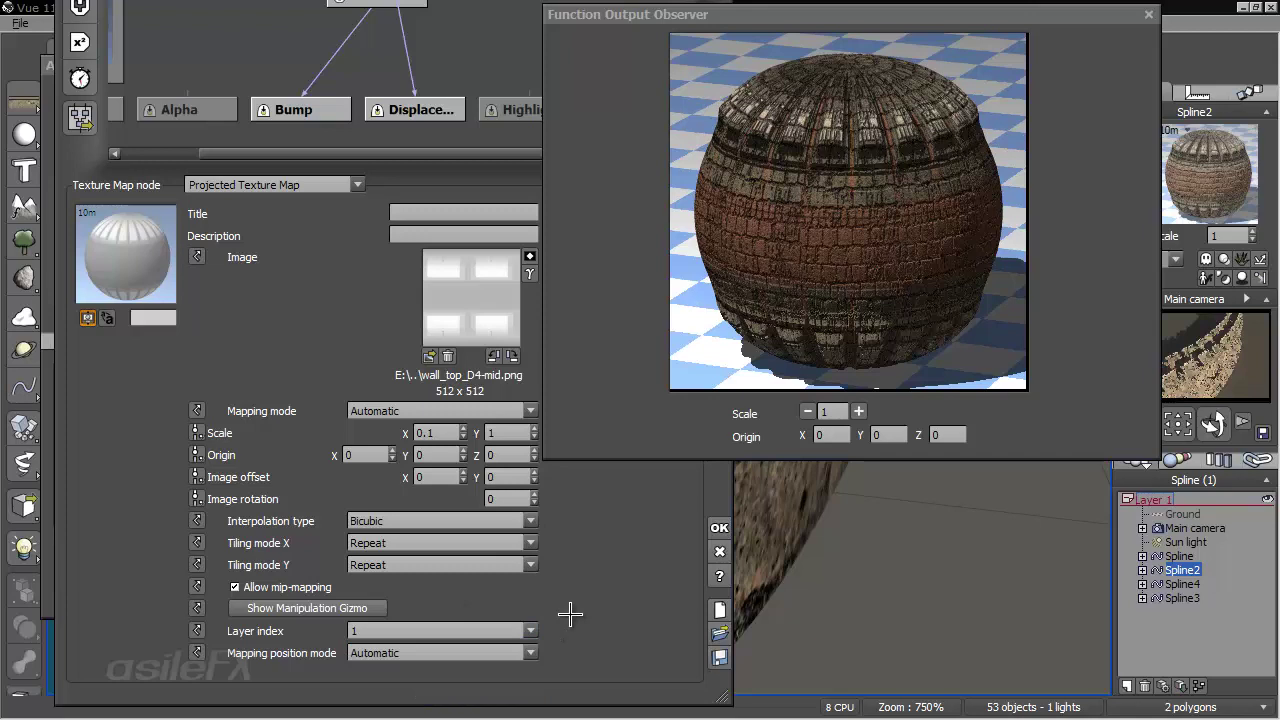
left_click(517, 630)
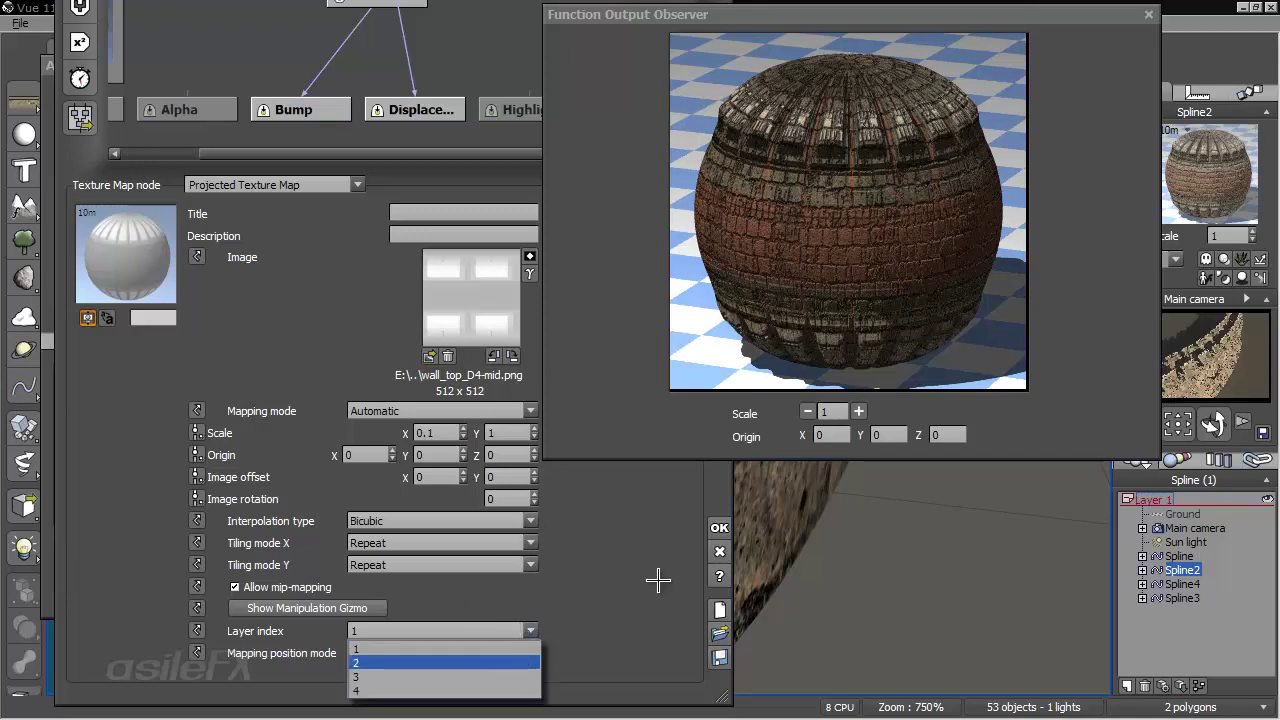
left_click(605, 580)
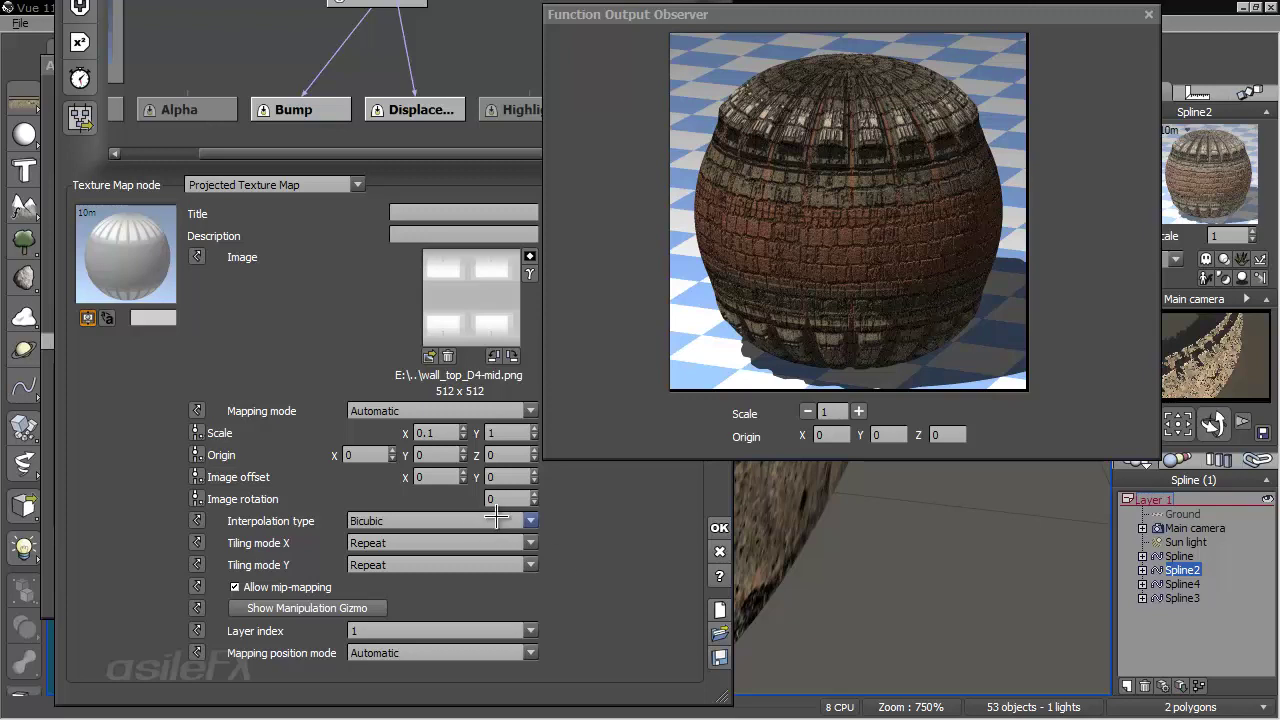
left_click(500, 627)
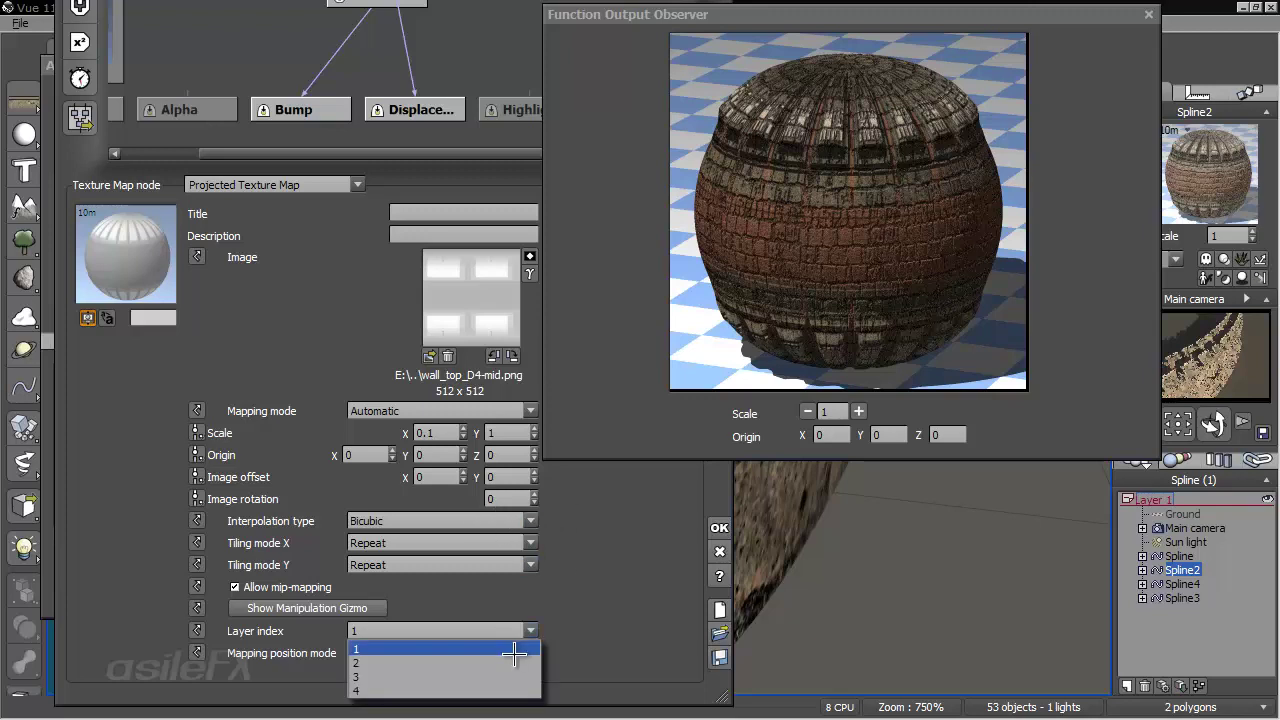
left_click(514, 656)
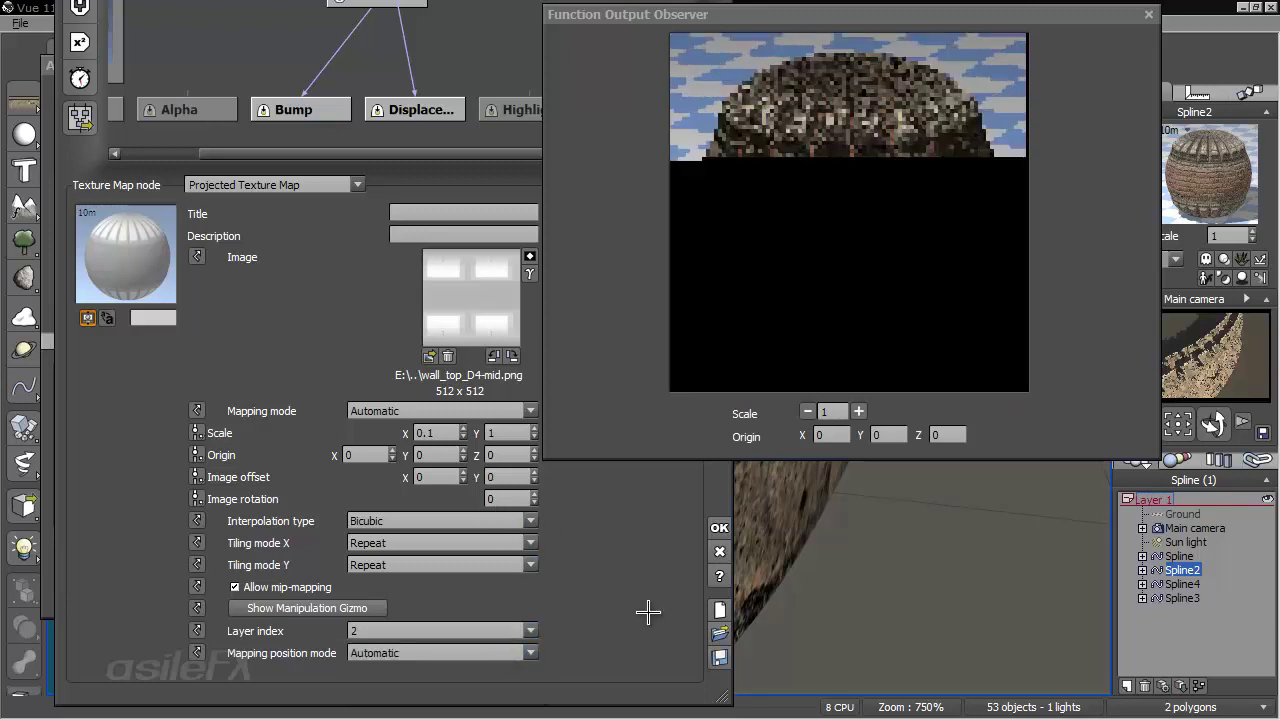
- Accept the function graph and material changes, and quick-render the main camera view
left_click(720, 529)
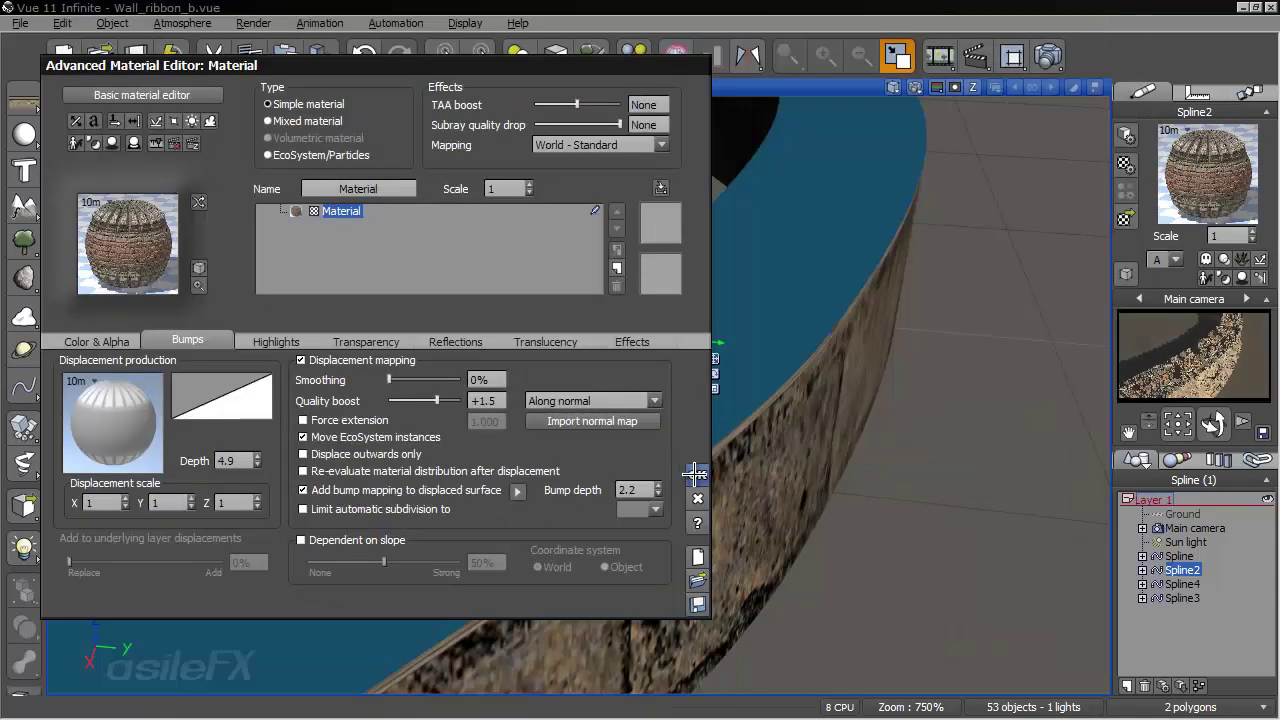
left_click(697, 474)
left_click(916, 86)
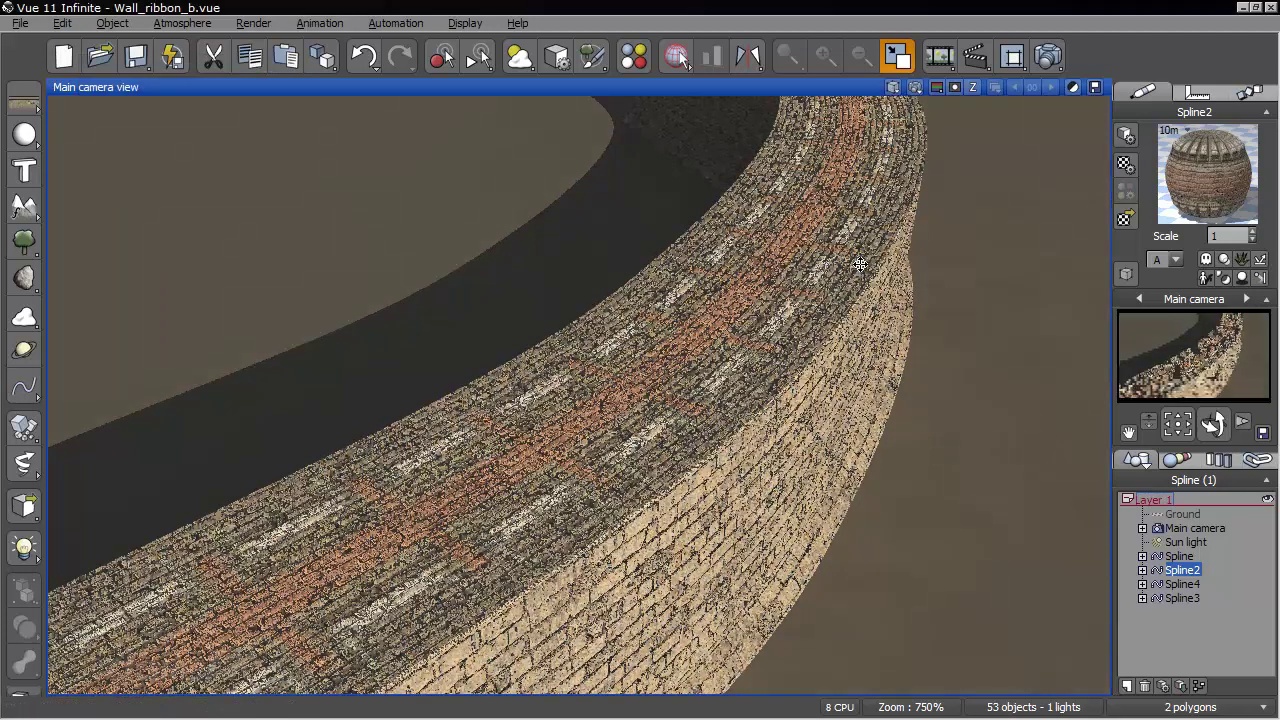
- Check the displacement depth in Spline2's material and close the material editor without changes
right_click(1152, 180)
left_click(1150, 183)
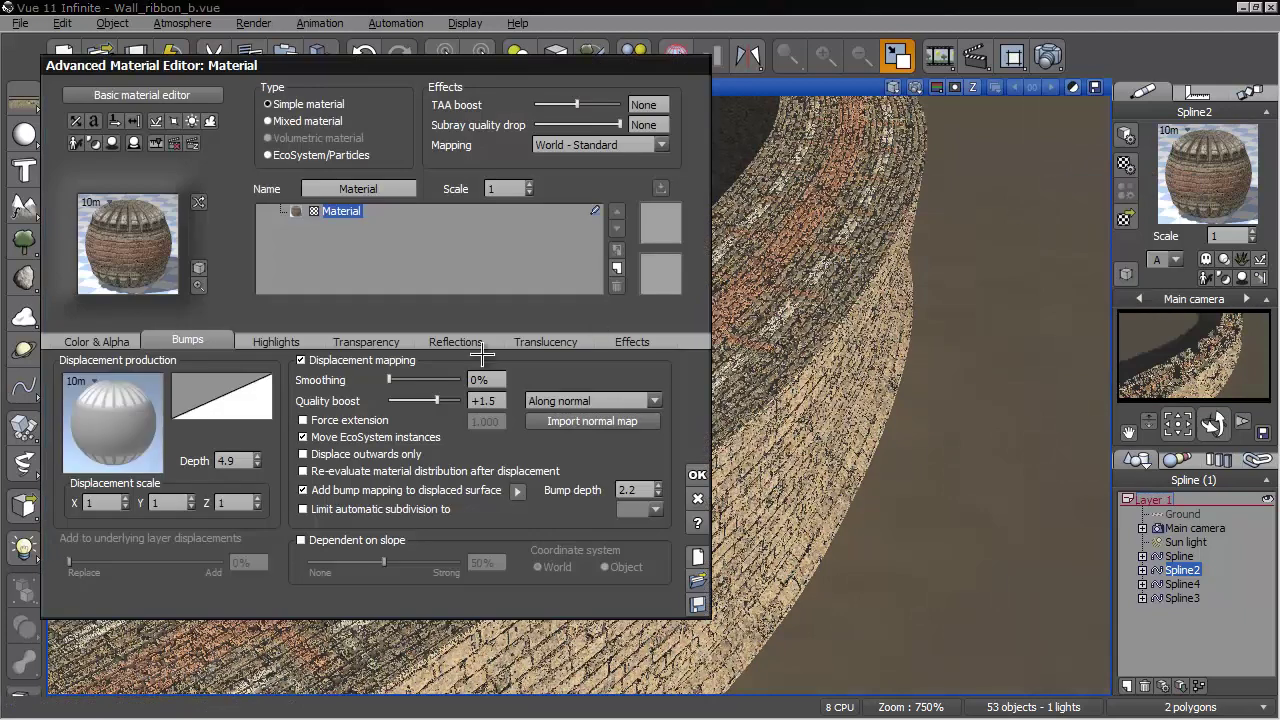
left_click(236, 461)
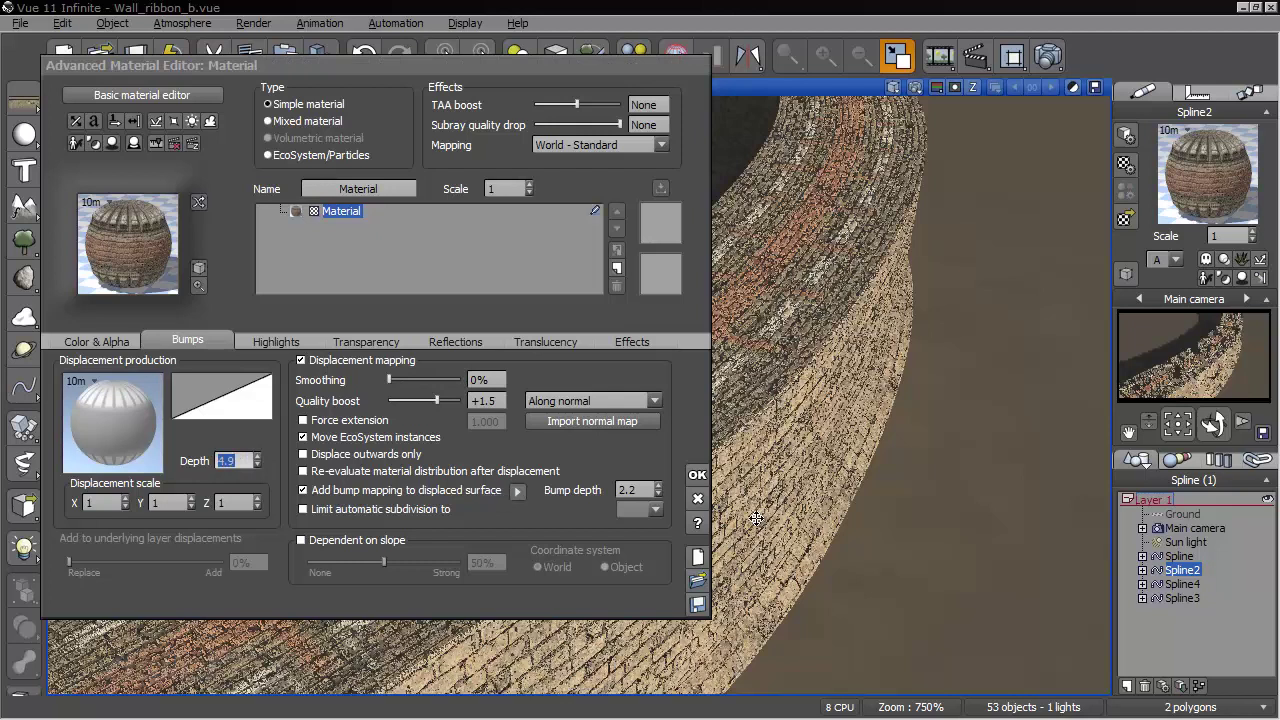
left_click(697, 498)
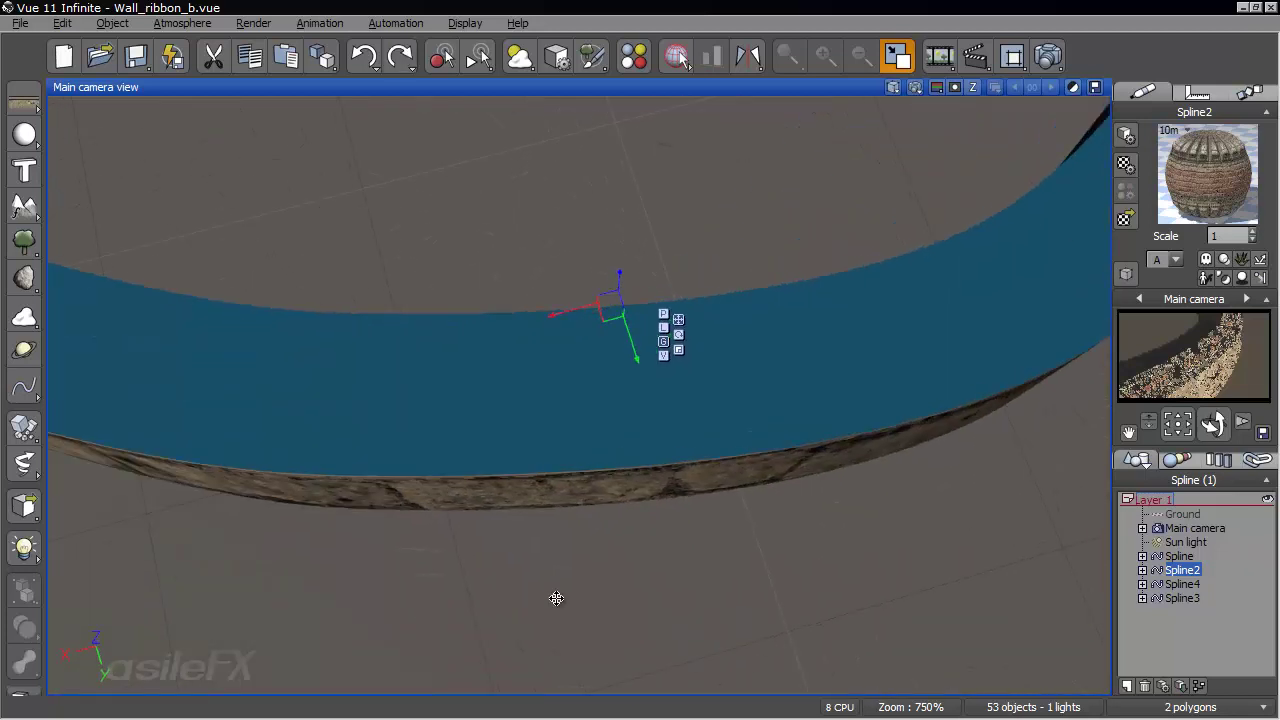
- Render the main camera view with the whole curved ribbon wall in frame
scroll(669, 551, "down", 5)
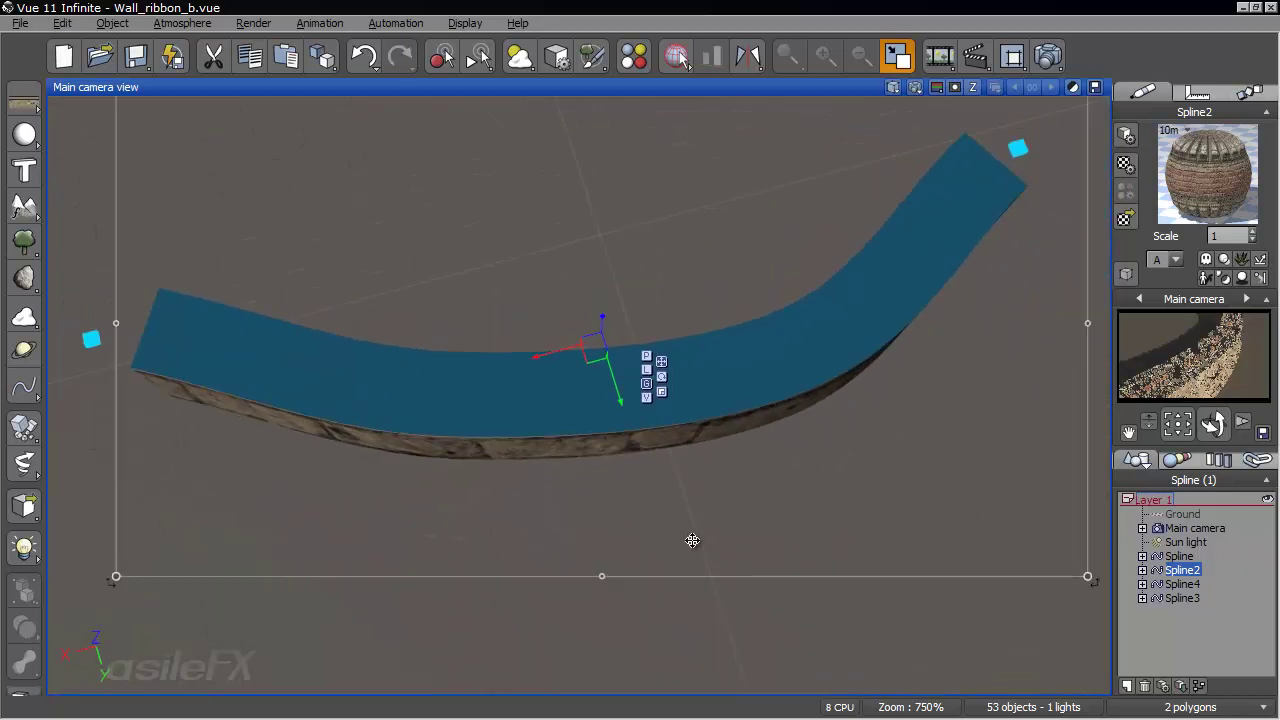
middle_click_drag(928, 275, 905, 314)
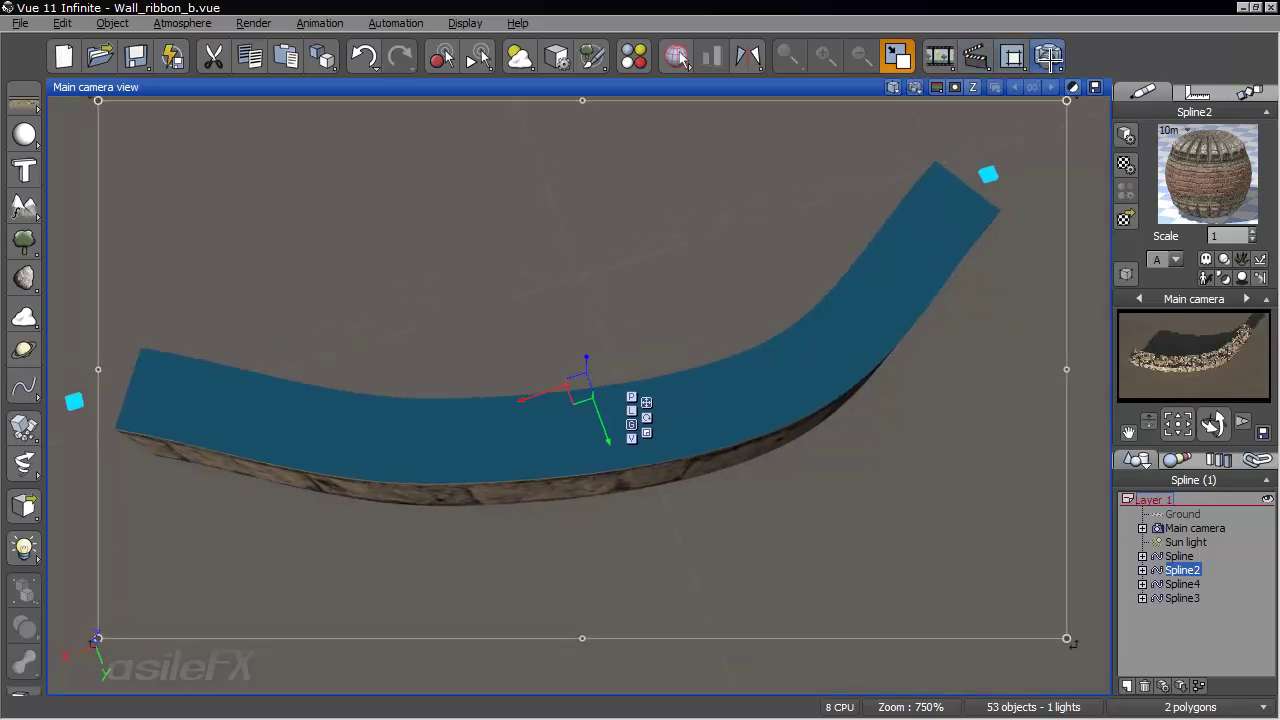
left_click(1048, 57)
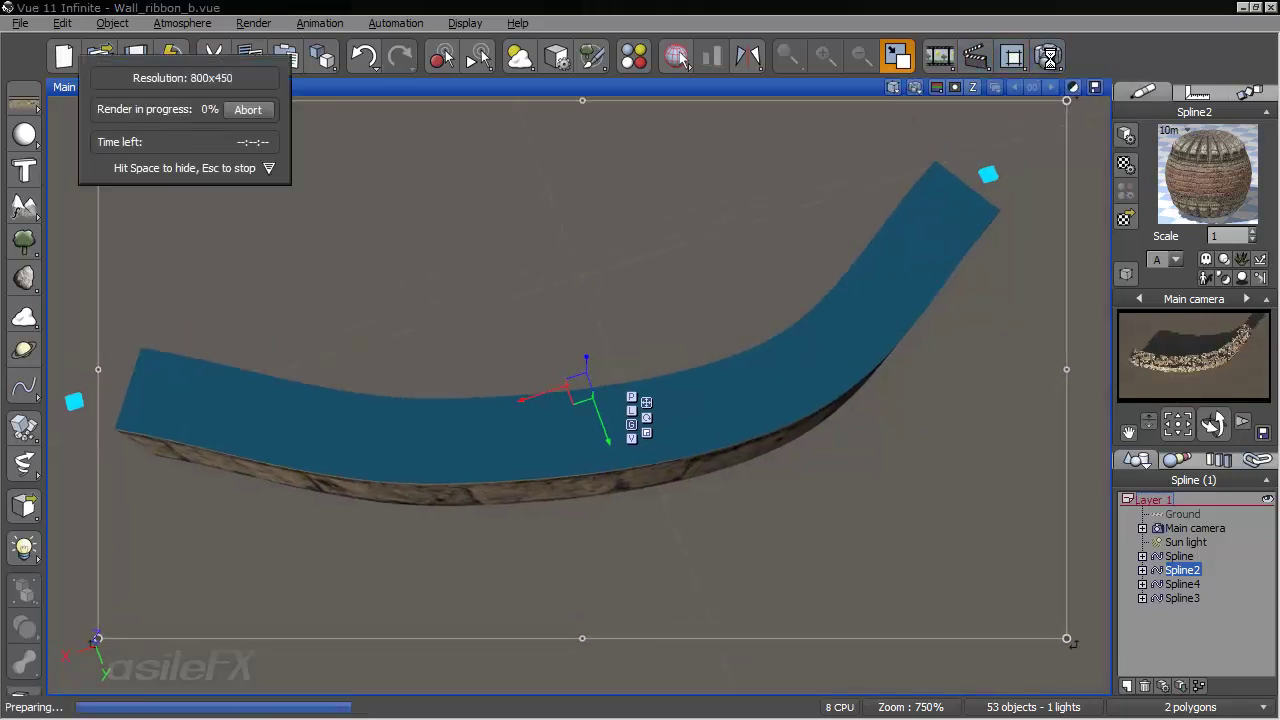